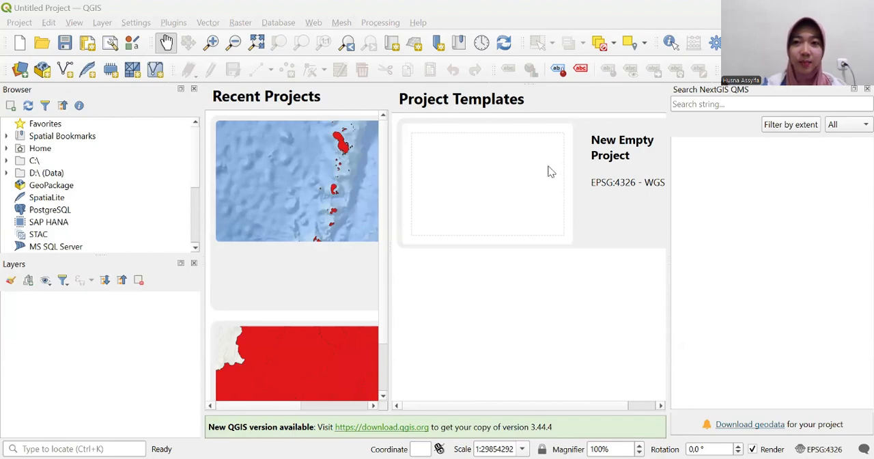
- Create a new empty project and add the ESRI Ocean basemap from QuickMapServices
double_click(551, 170)
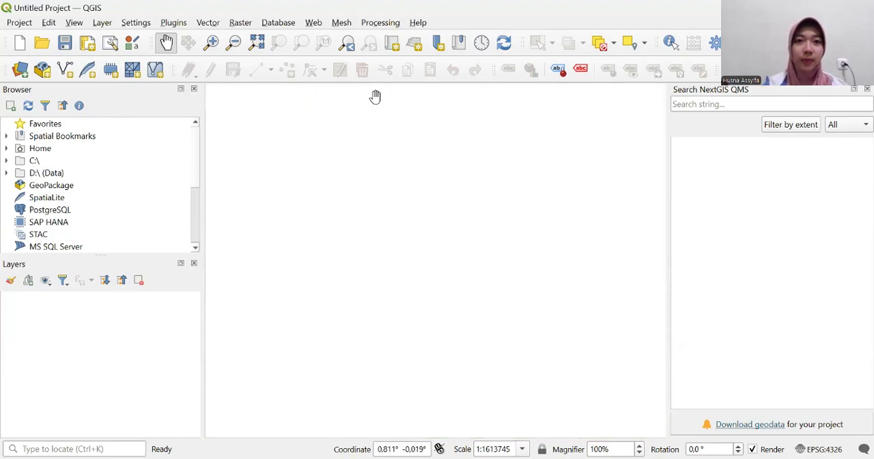
click(313, 22)
mouse_move(335, 55)
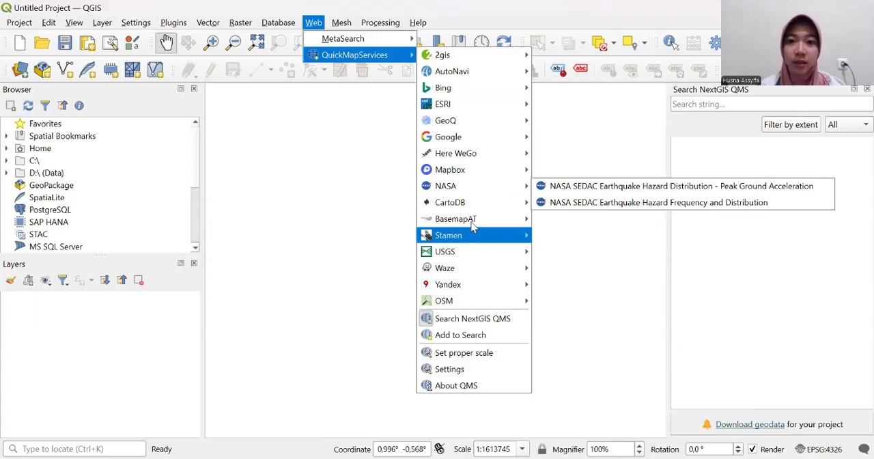
mouse_move(469, 240)
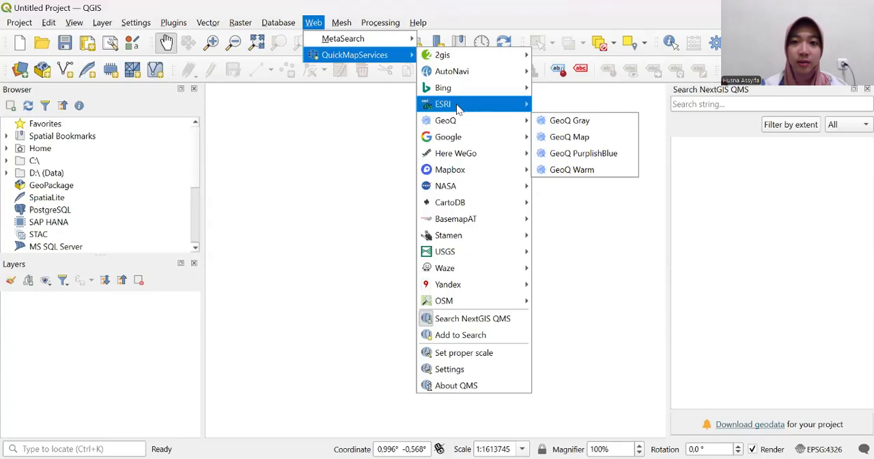
mouse_move(458, 110)
click(582, 200)
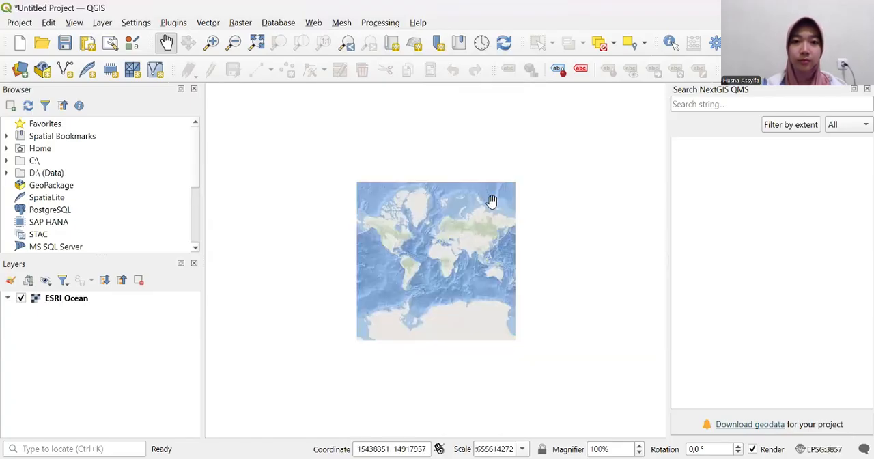
scroll(492, 202, up, 1)
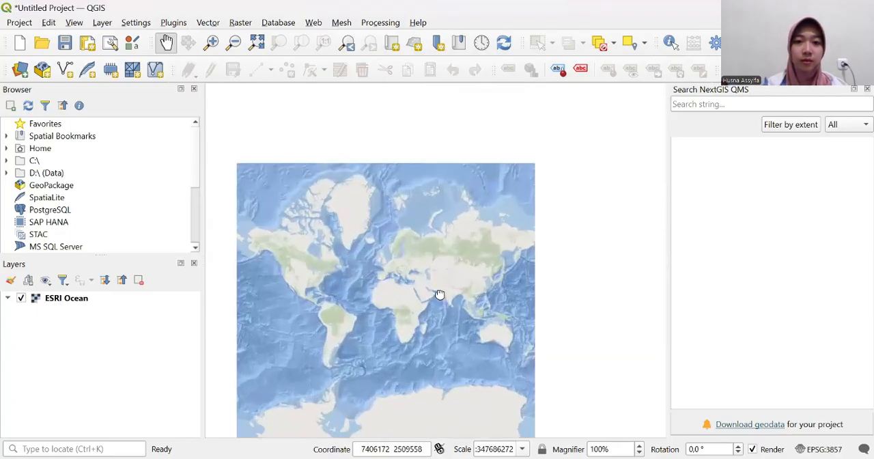
drag(439, 297, 477, 221)
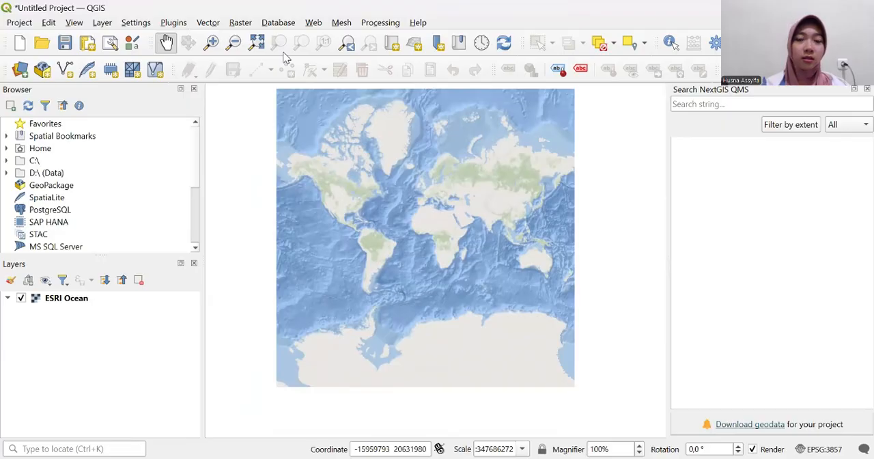
- Add the vector layer Batas_Adm_Kecamatan_Indonesia.shp from the Batas_Adm_Kecamatan_Indonesia folder to the project
click(209, 24)
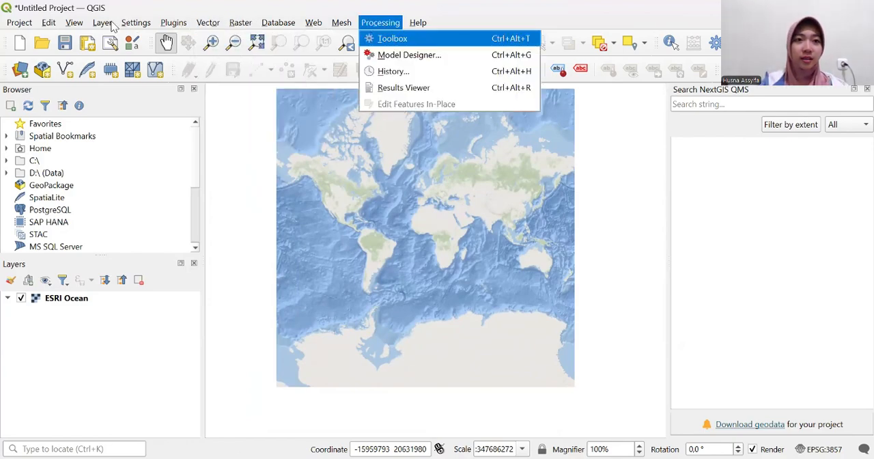
mouse_move(102, 23)
mouse_move(156, 67)
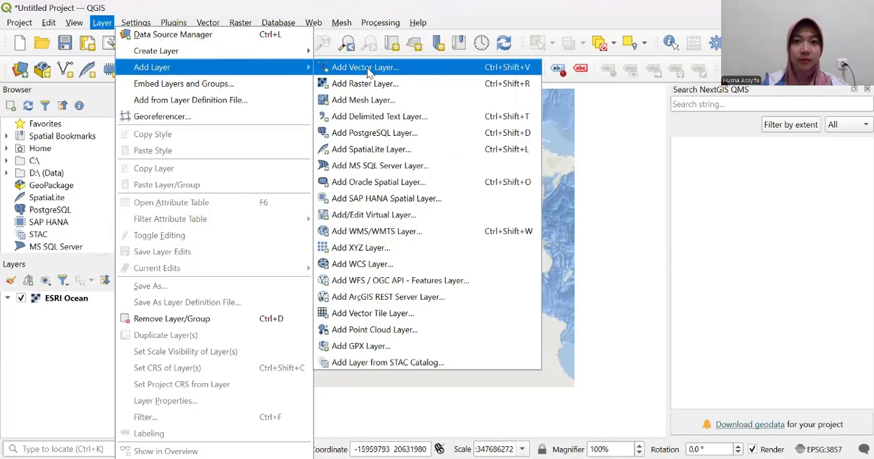
click(369, 71)
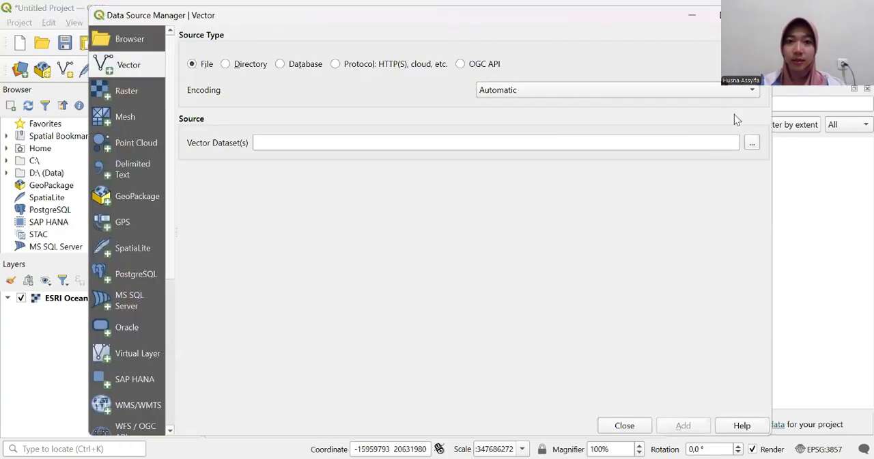
click(753, 143)
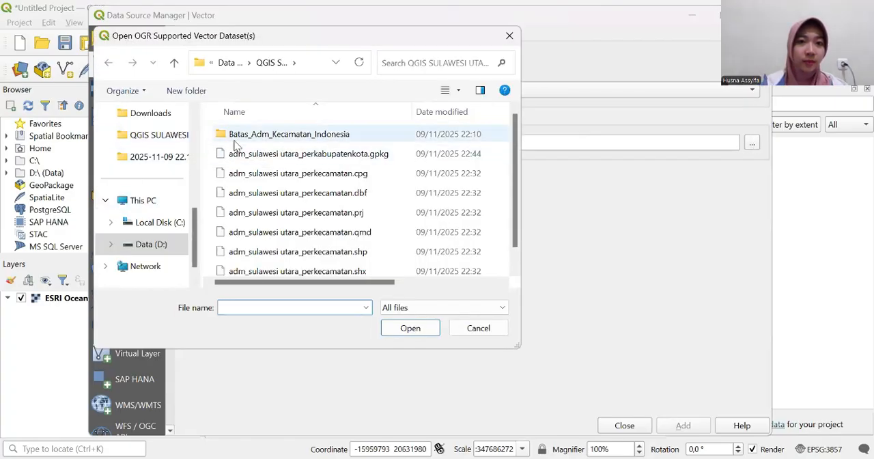
double_click(285, 134)
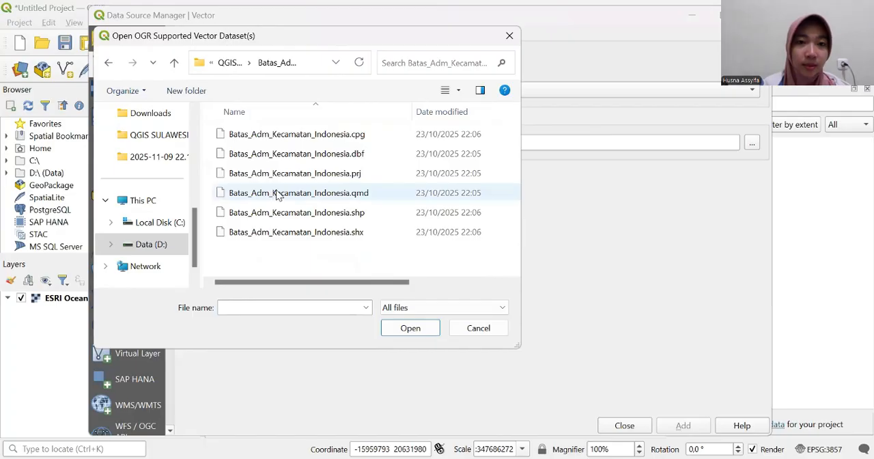
click(372, 212)
click(428, 333)
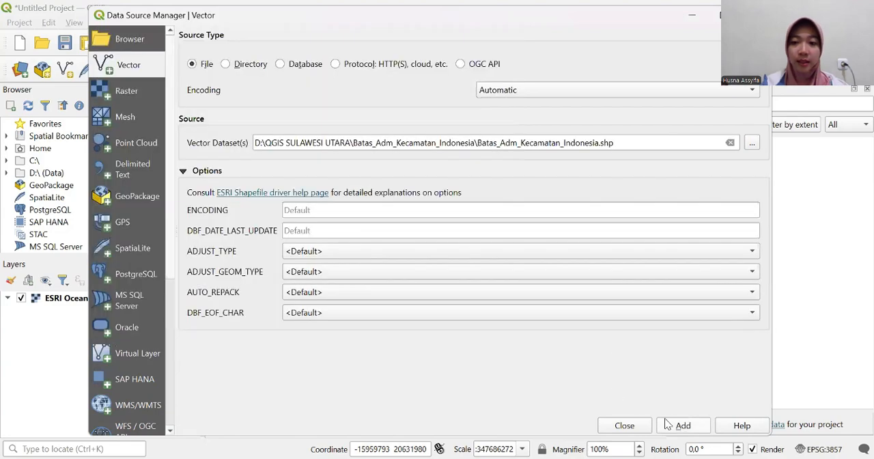
click(679, 425)
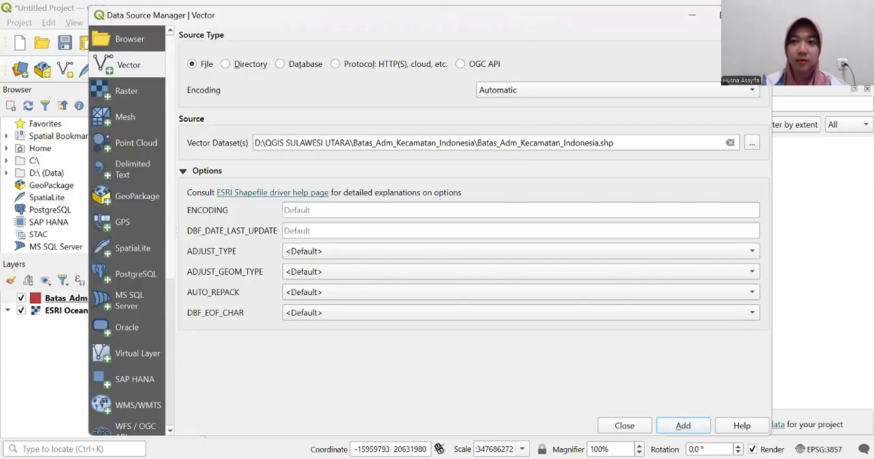
click(755, 15)
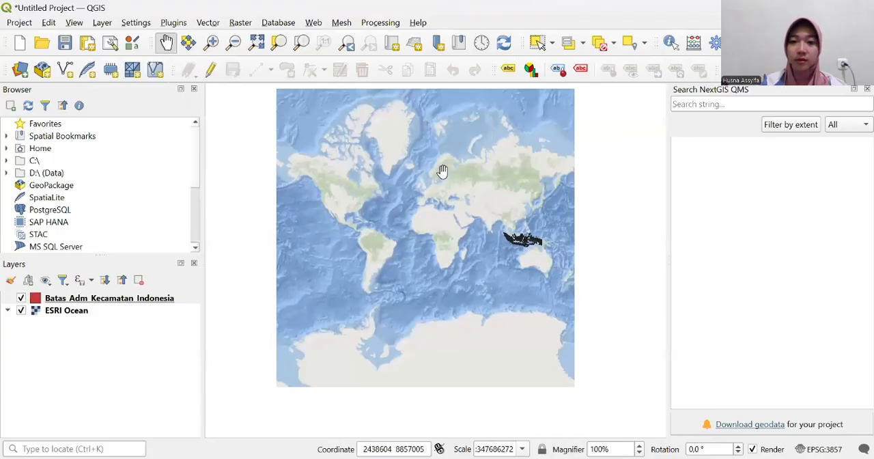
- Examine the subdistrict boundaries across Indonesia on the map
scroll(512, 223, up, 1)
scroll(512, 222, up, 1)
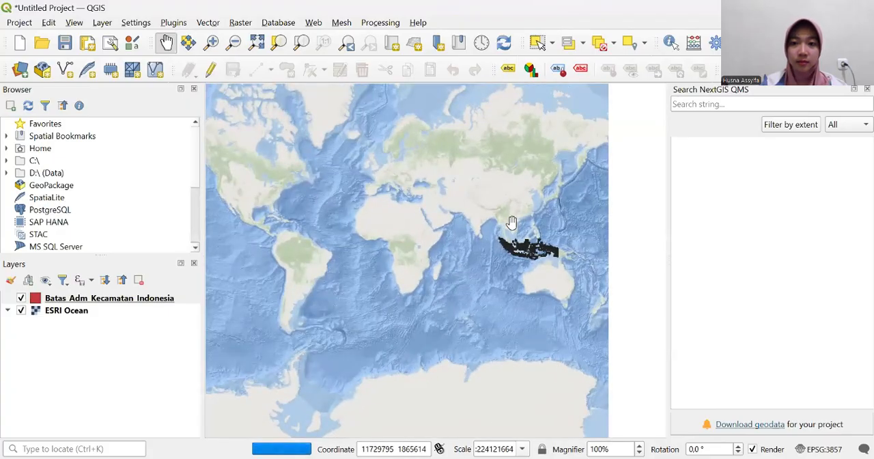
scroll(512, 222, up, 3)
scroll(557, 257, up, 1)
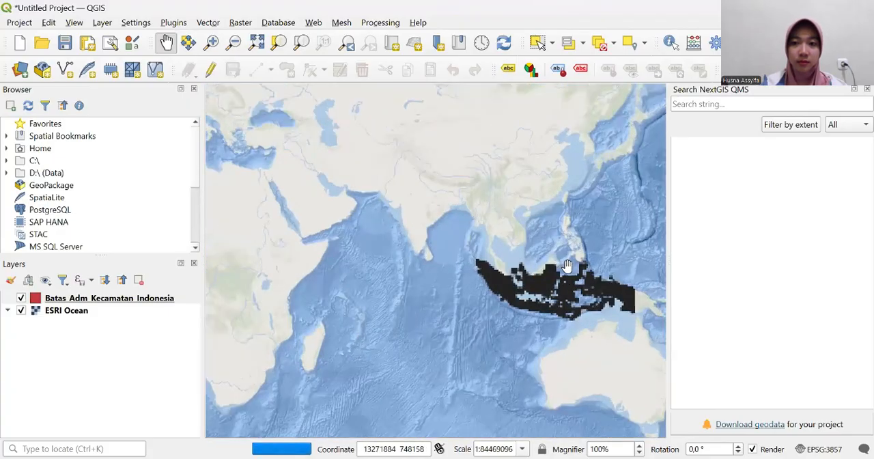
drag(566, 267, 422, 266)
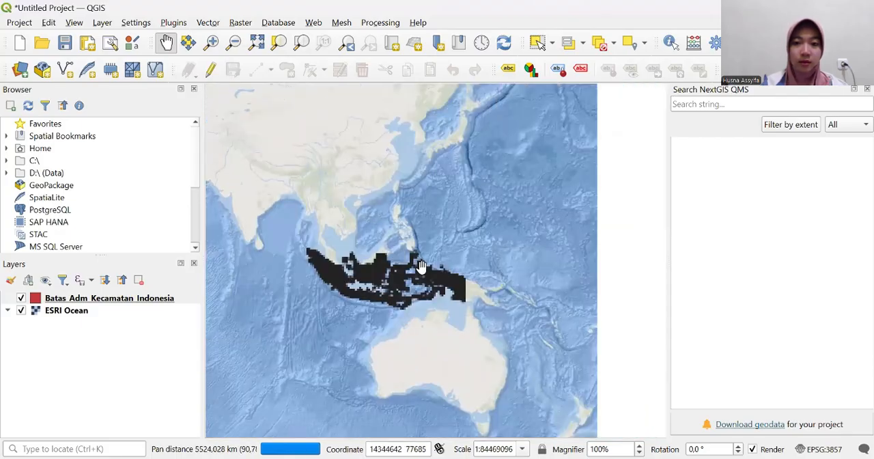
scroll(422, 266, up, 2)
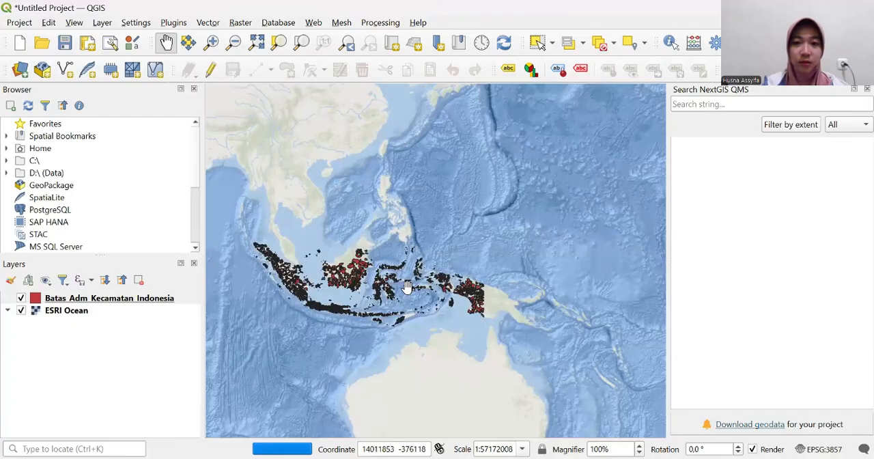
drag(369, 288, 410, 282)
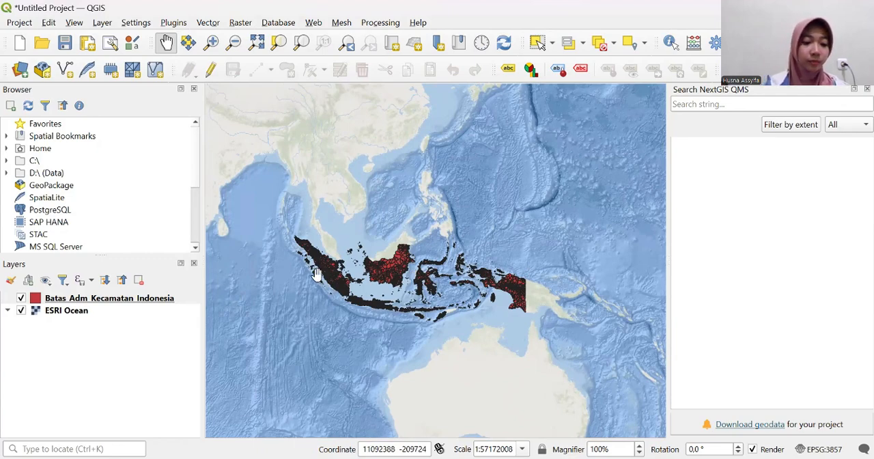
- Filter the Batas_Adm_Kecamatan_Indonesia layer with the expression "nama_prop" = 'SULAWESI UTARA'
click(103, 298)
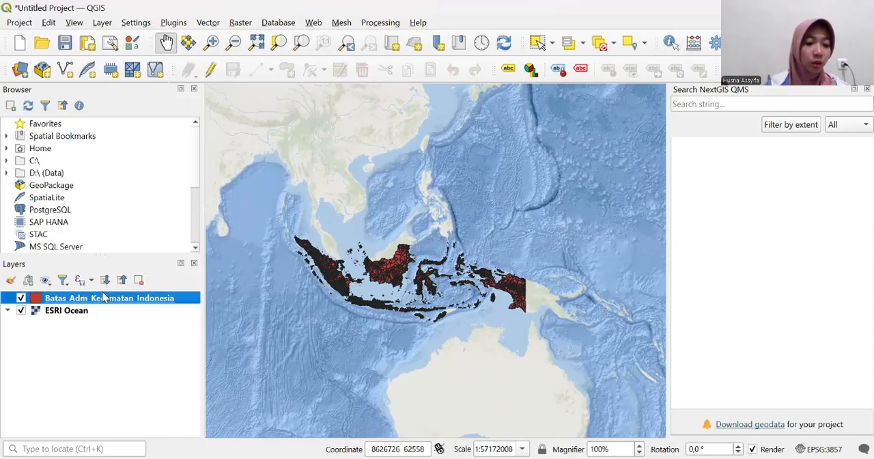
right_click(102, 298)
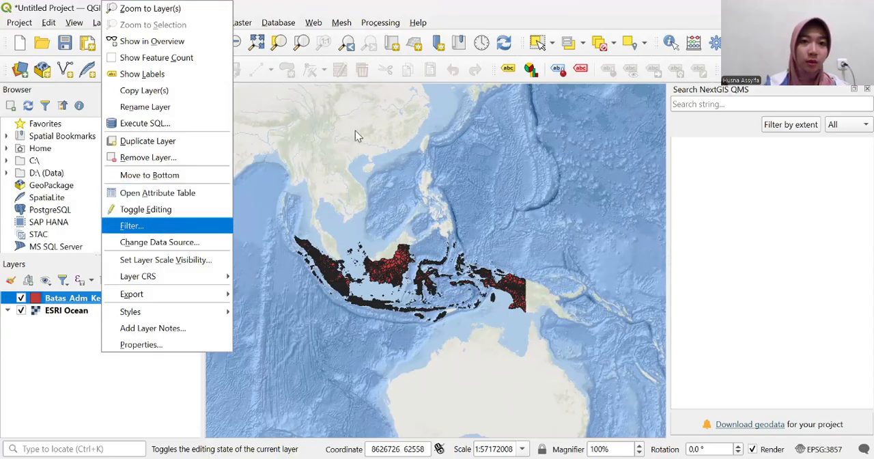
click(186, 228)
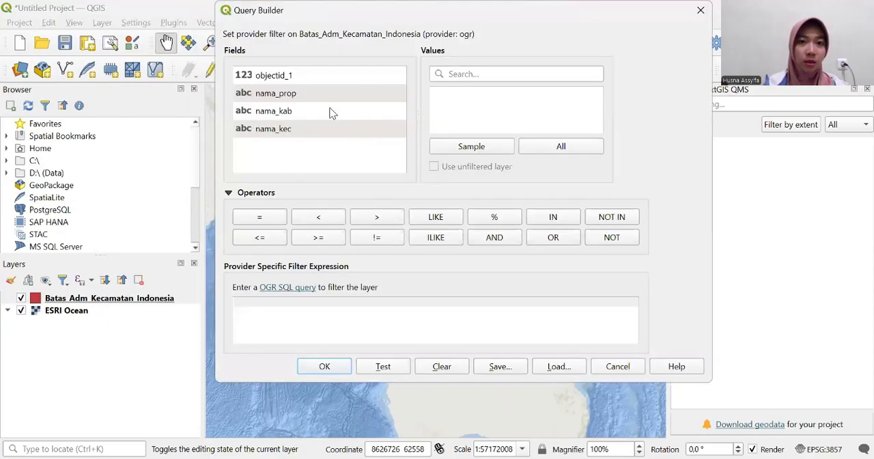
double_click(299, 100)
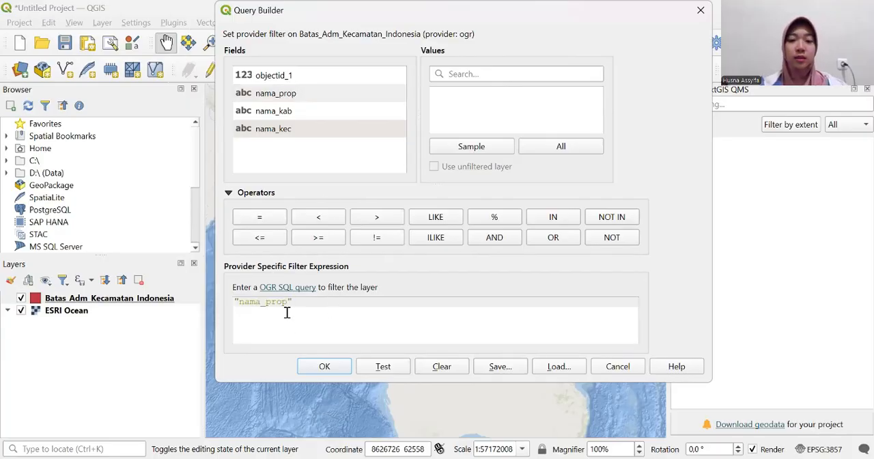
click(265, 223)
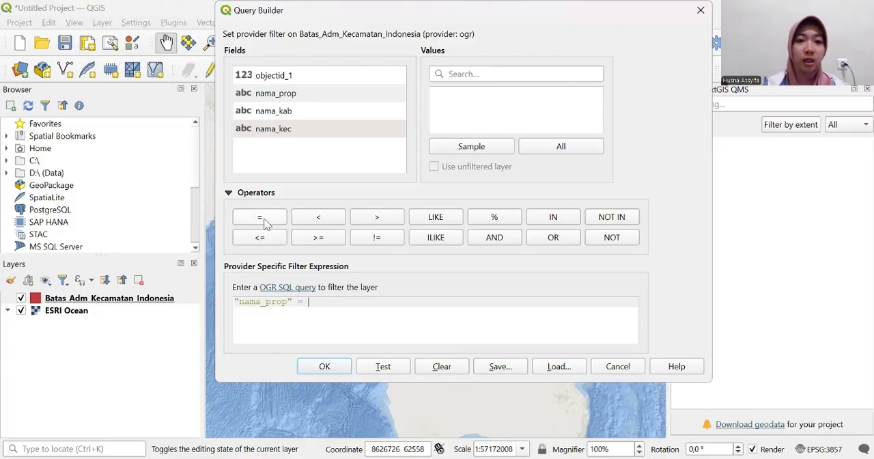
click(542, 148)
click(509, 76)
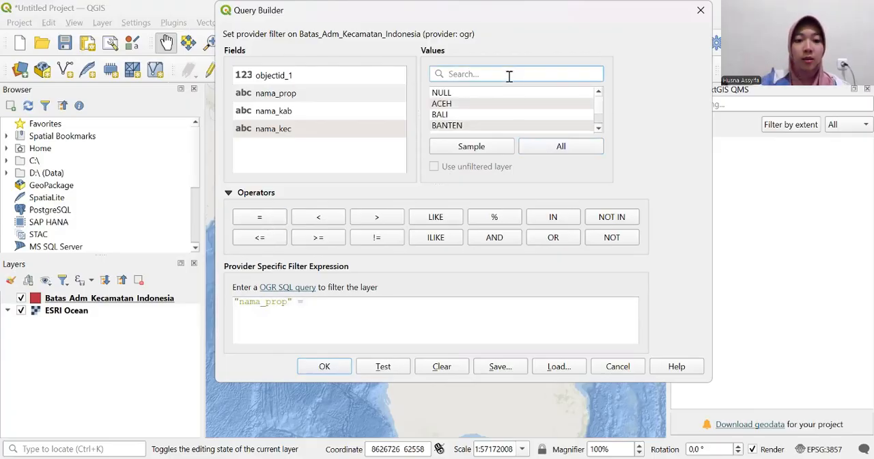
text(sulawesi)
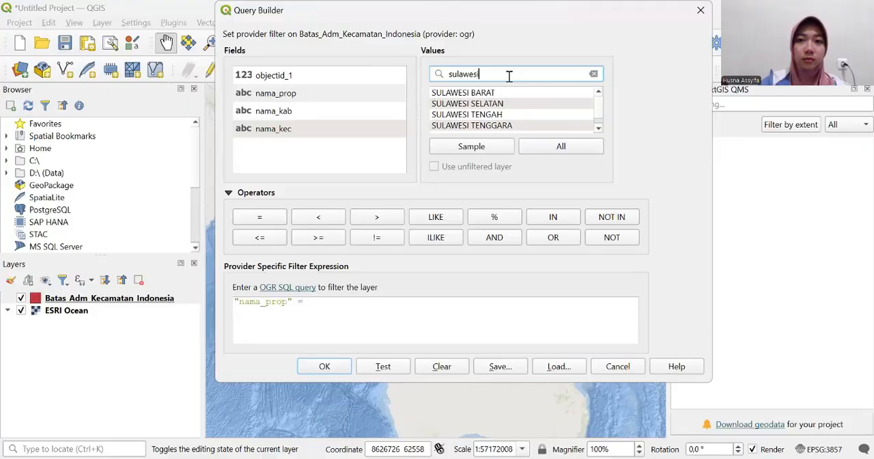
text(utara)
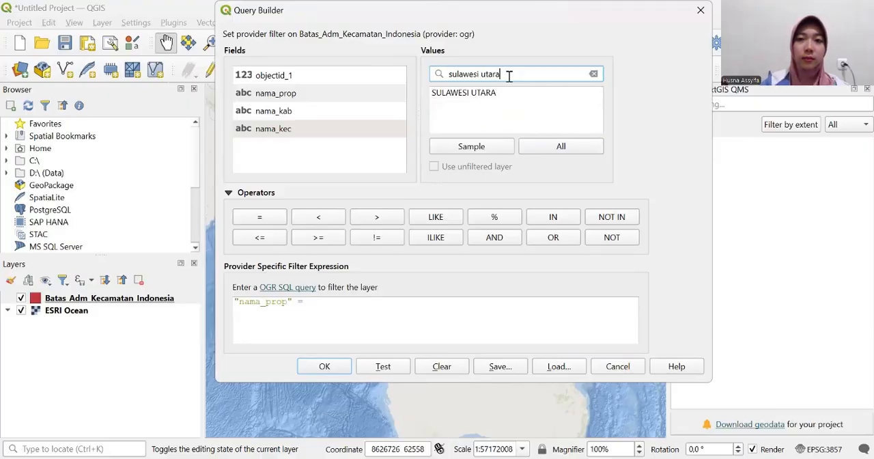
double_click(495, 94)
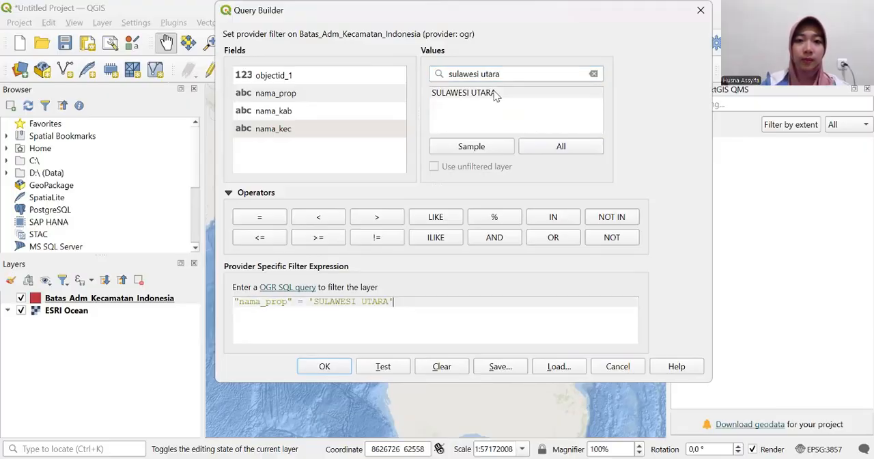
click(340, 362)
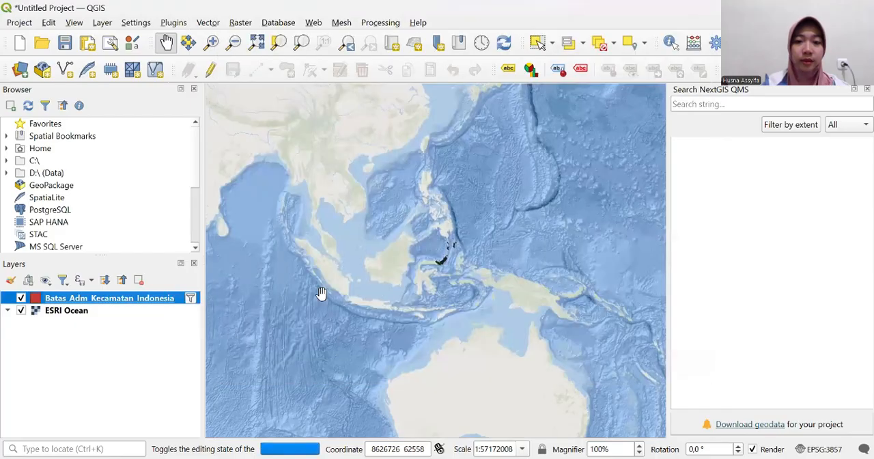
- Set up an ESRI Shapefile export of the filtered Batas_Adm_Kecamatan_Indonesia layer, naming the file adm_sulut_perkecamatan in the QGIS SULAWESI UTARA folder
scroll(424, 260, up, 2)
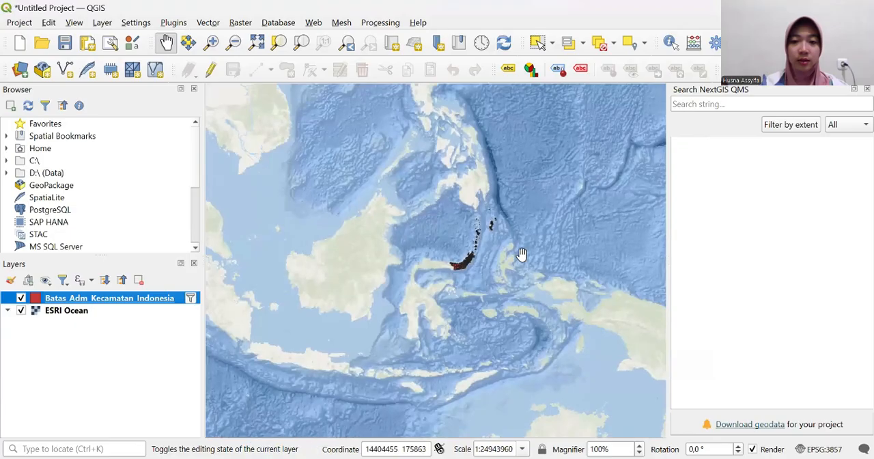
scroll(474, 266, up, 2)
scroll(473, 266, up, 2)
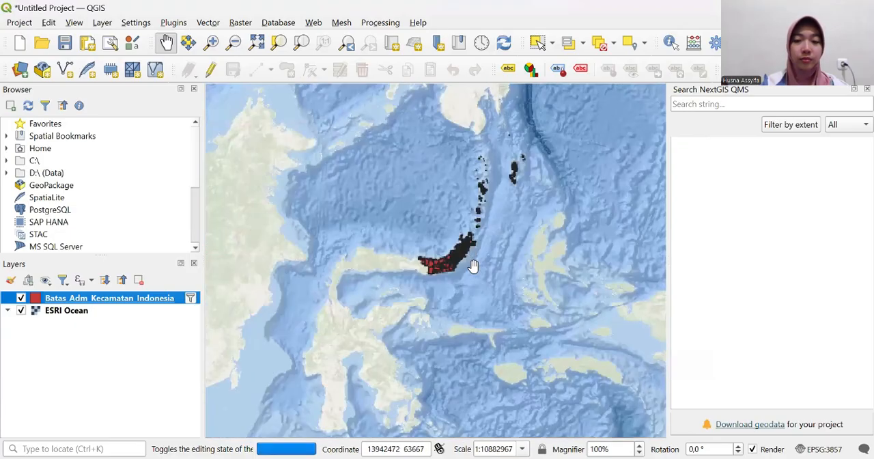
scroll(473, 266, up, 2)
drag(492, 226, 460, 298)
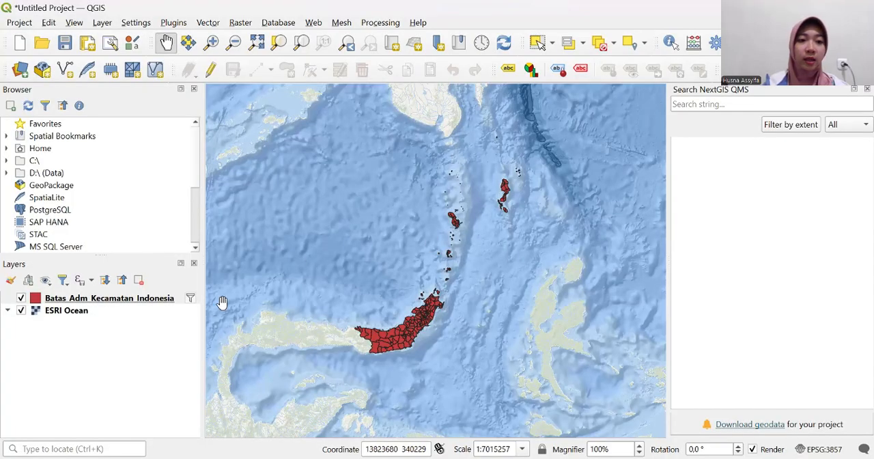
click(119, 301)
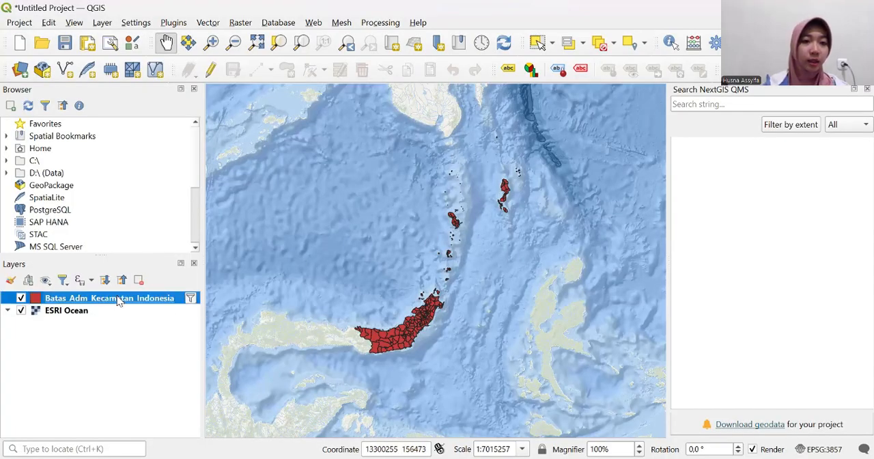
right_click(118, 301)
mouse_move(176, 301)
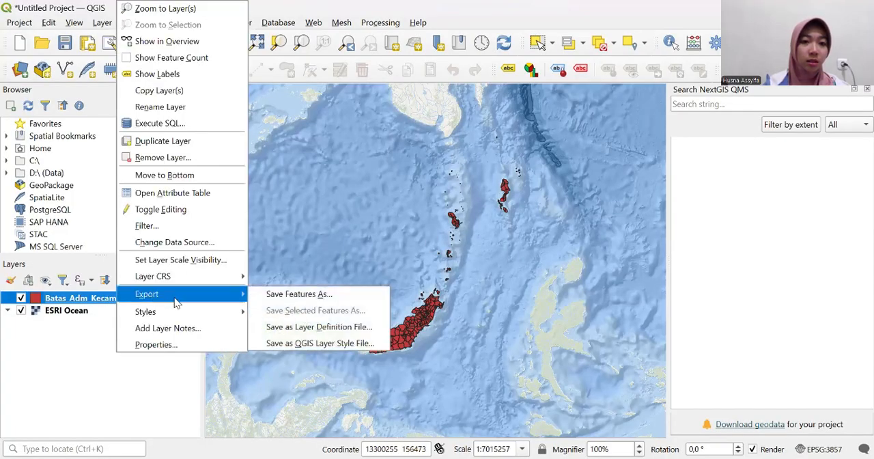
click(271, 301)
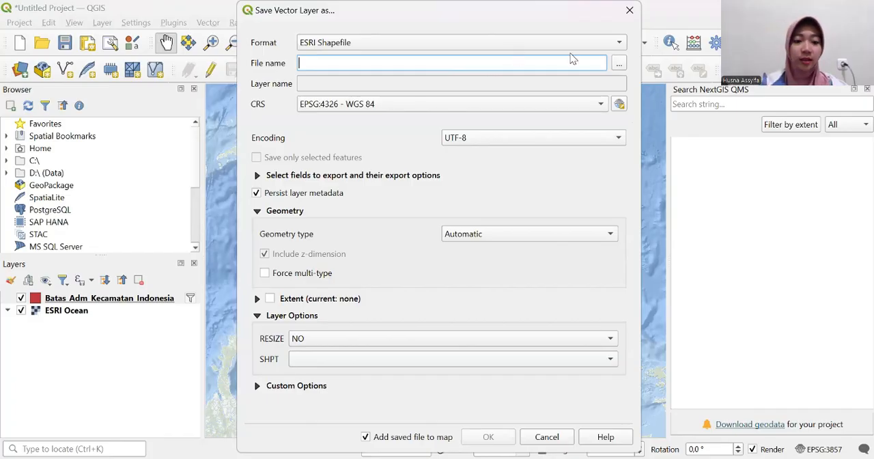
click(621, 66)
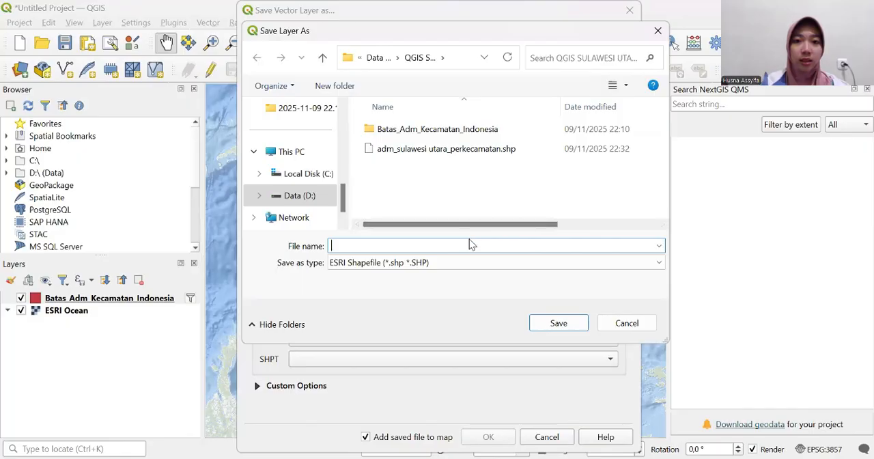
text(adm_)
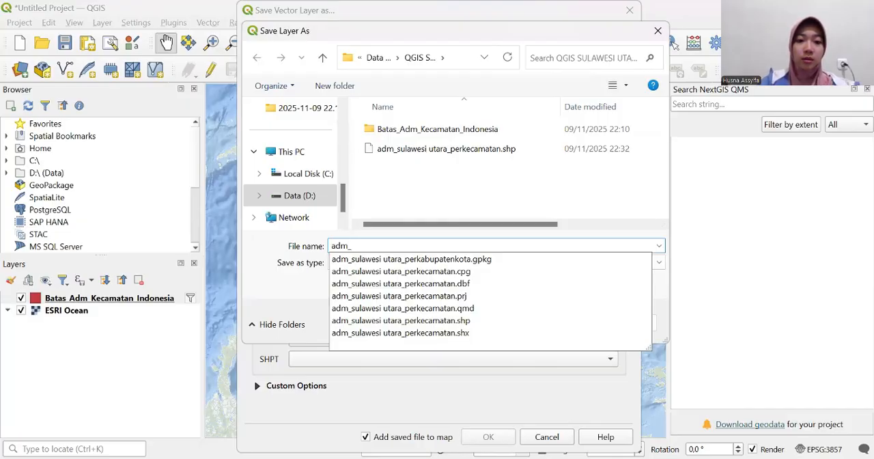
text(sulut)
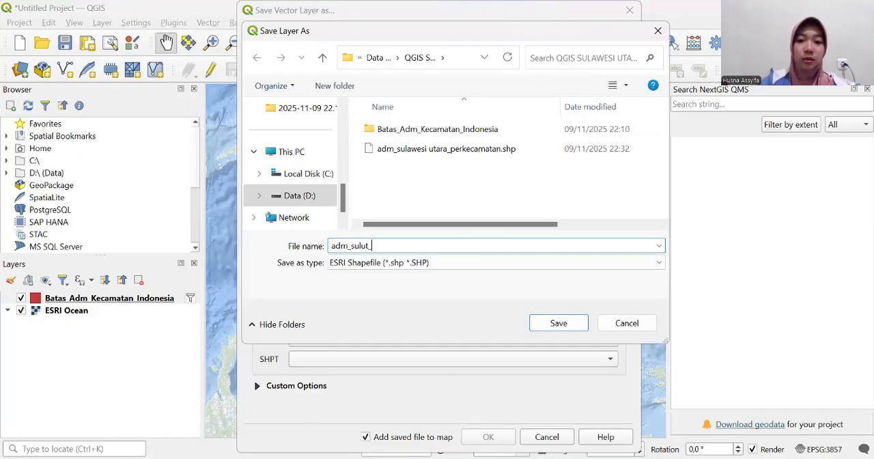
text(_perkec)
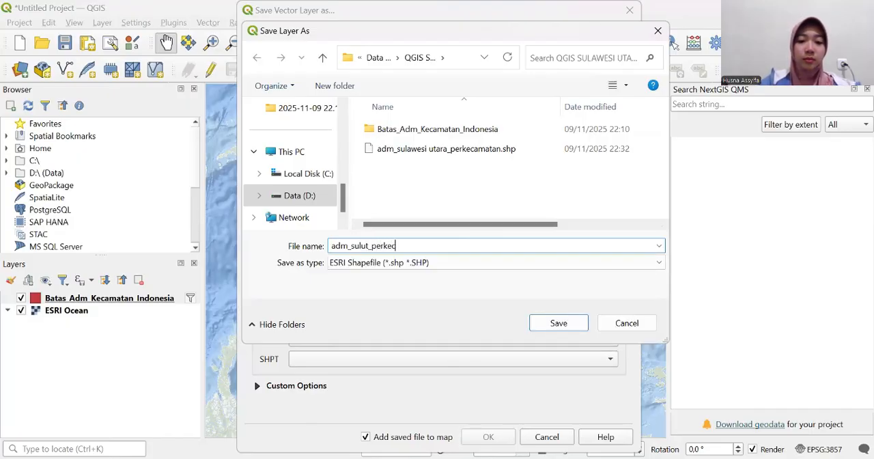
text(amatan)
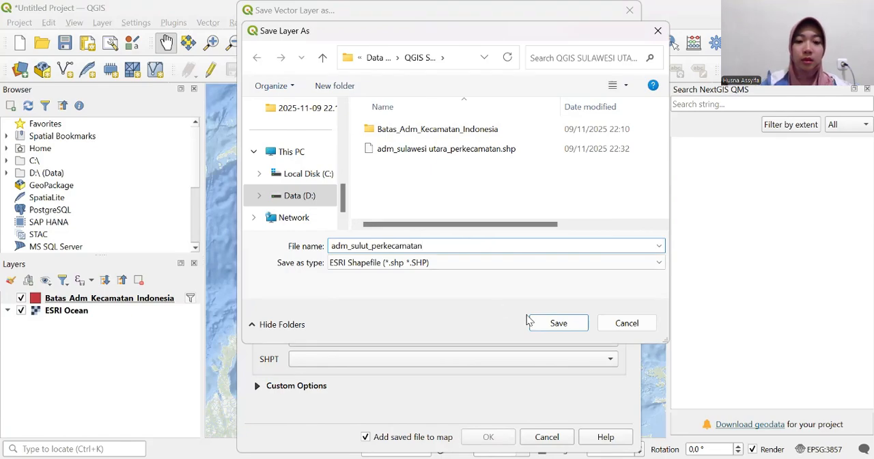
click(565, 325)
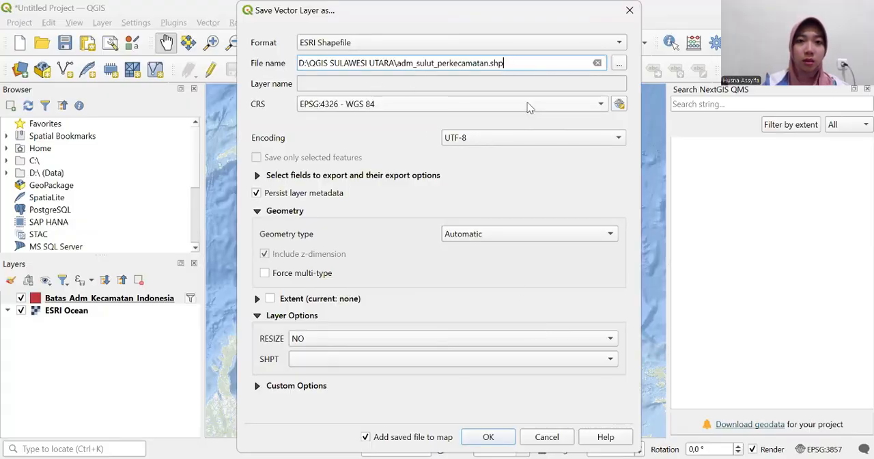
- Set the export's coordinate reference system to EPSG:32651 - WGS 84 / UTM zone 51N
click(619, 105)
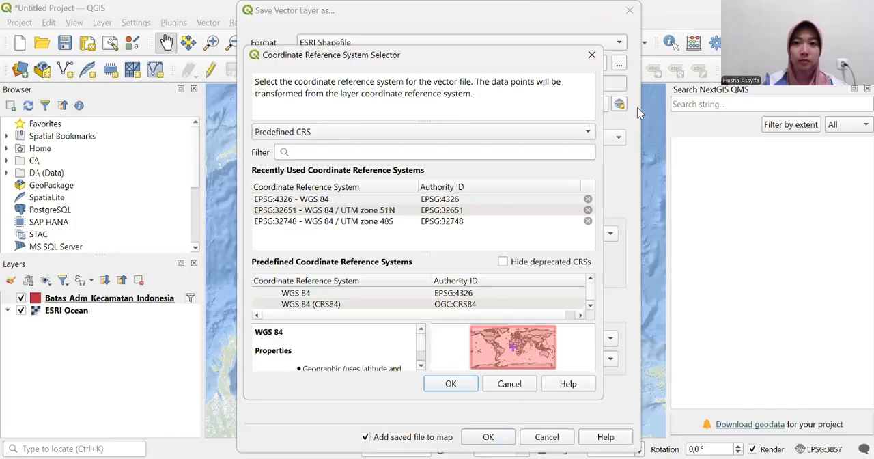
click(490, 153)
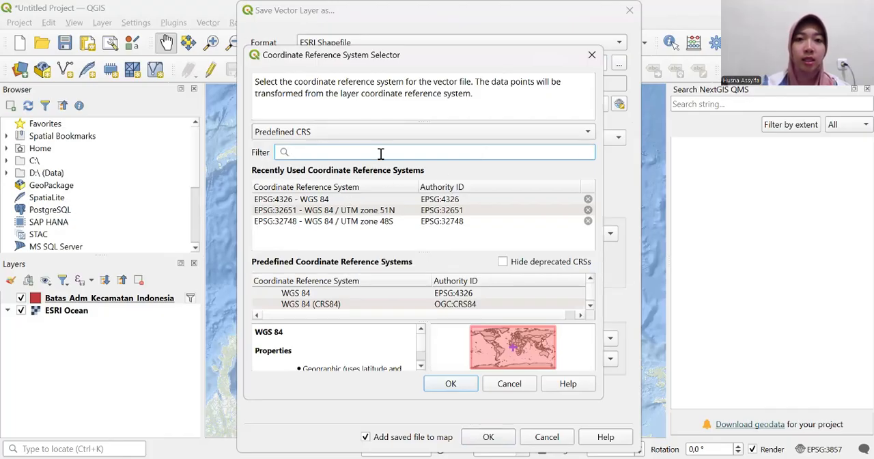
text(wgs )
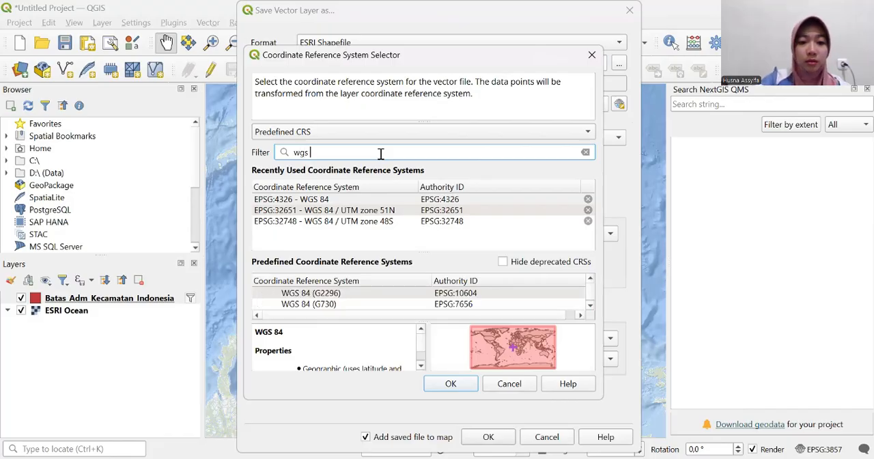
text(84 )
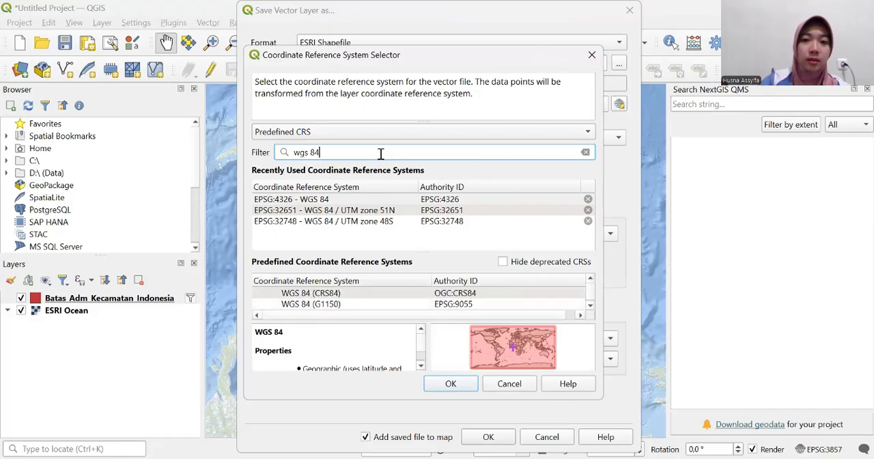
text(5)
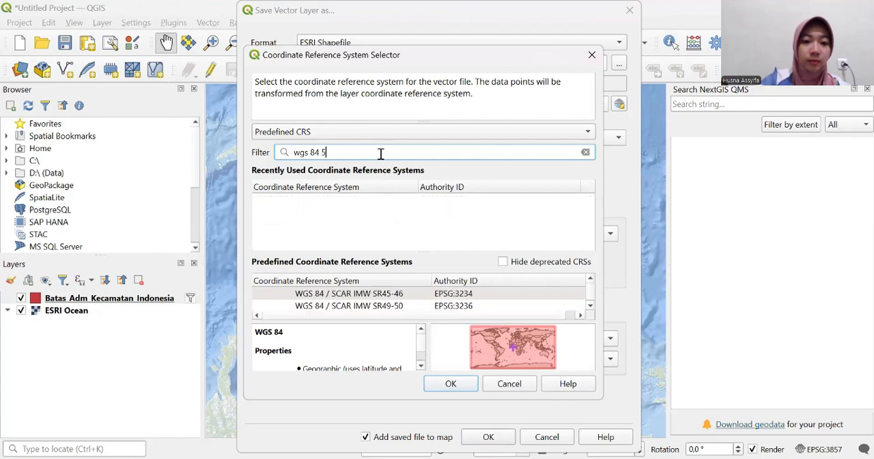
text(1)
key(BackSpace)
key(BackSpace)
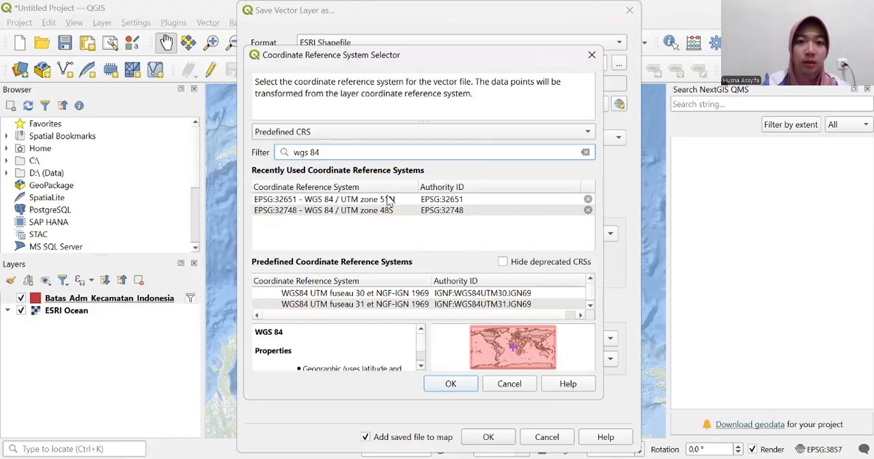
double_click(456, 204)
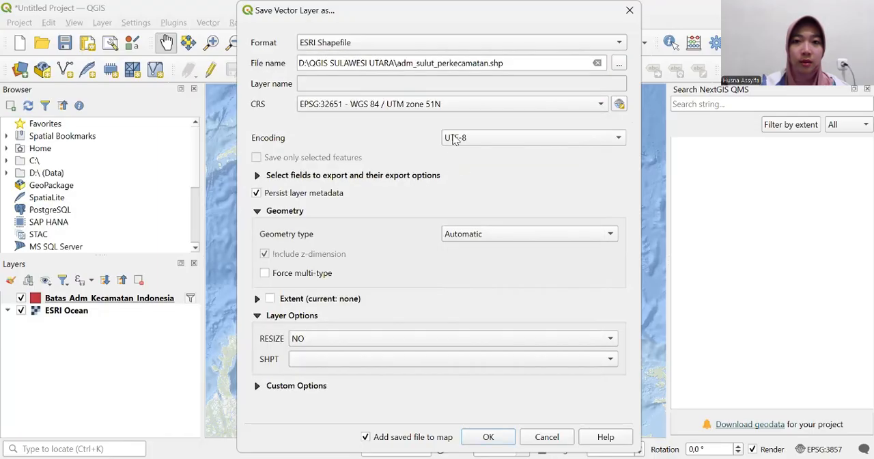
- Reopen the coordinate reference system selection for the export and choose EPSG:32651 - WGS 84 / UTM zone 51N again
click(517, 109)
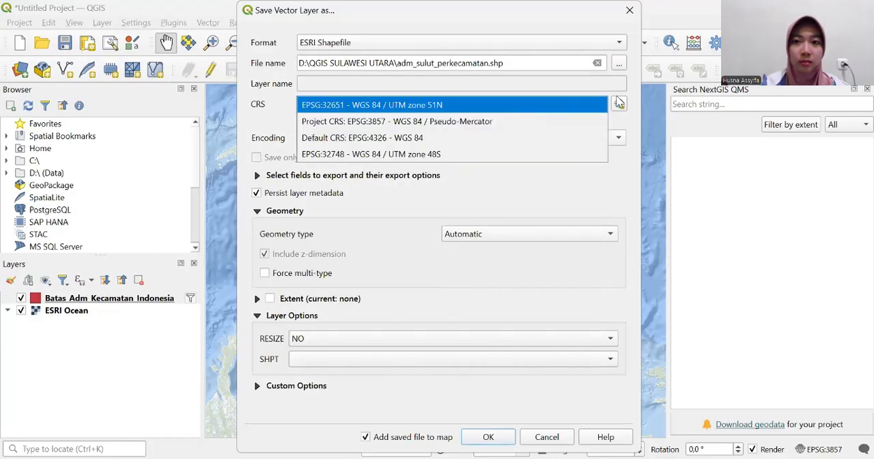
click(619, 103)
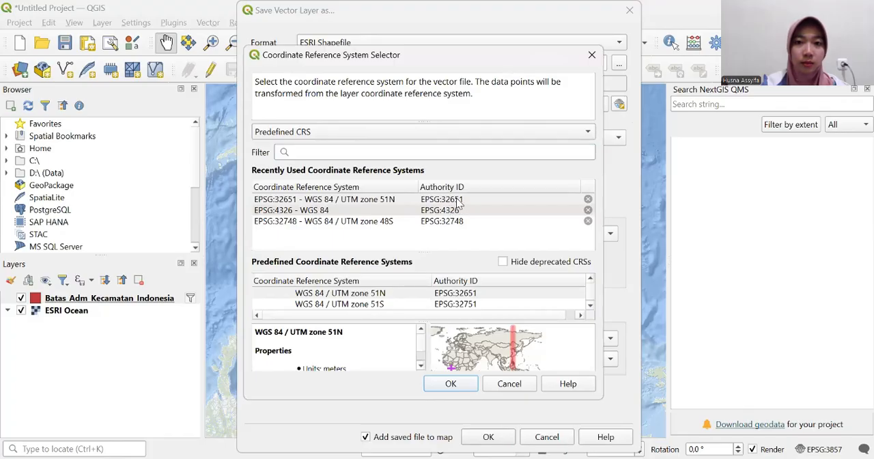
double_click(458, 199)
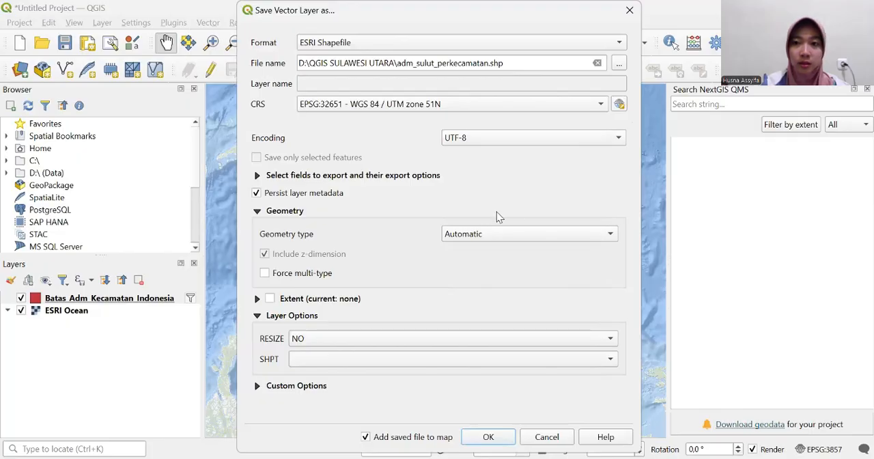
key(space)
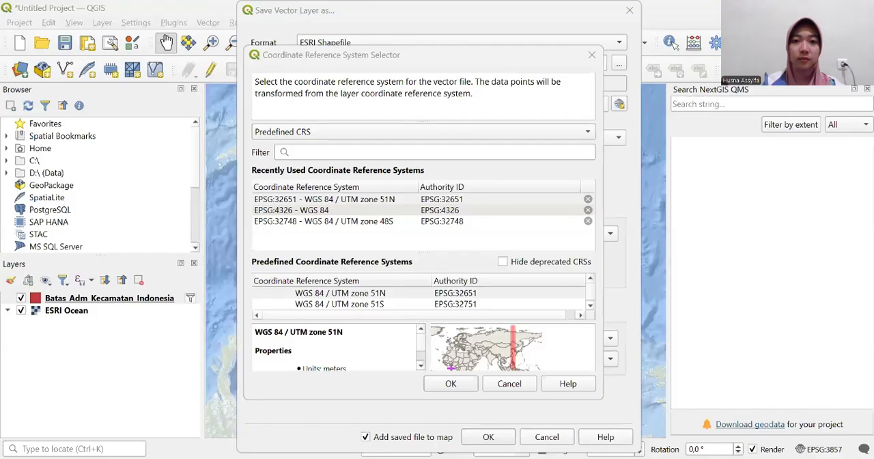
click(445, 200)
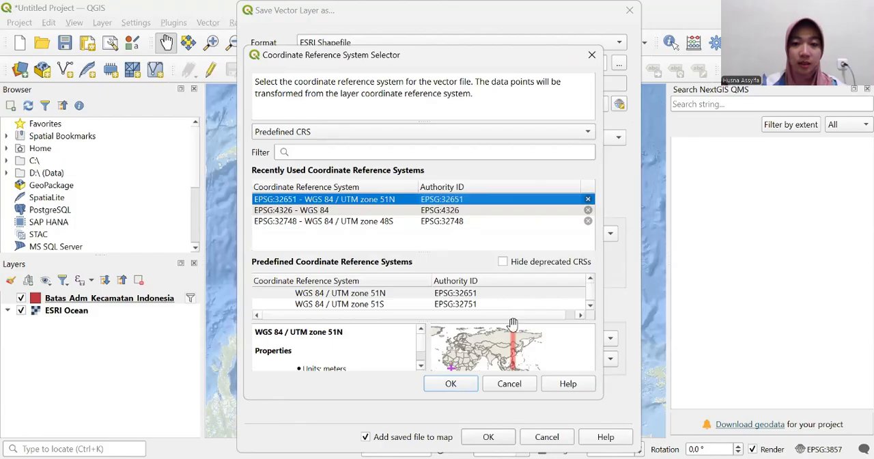
click(465, 384)
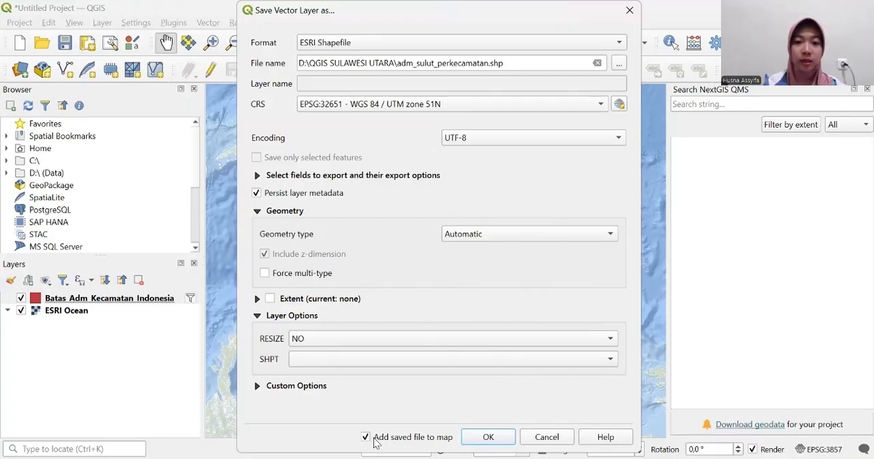
- Run the export with the saved file added to the map, and hide the original Batas_Adm_Kecamatan_Indonesia layer
click(487, 435)
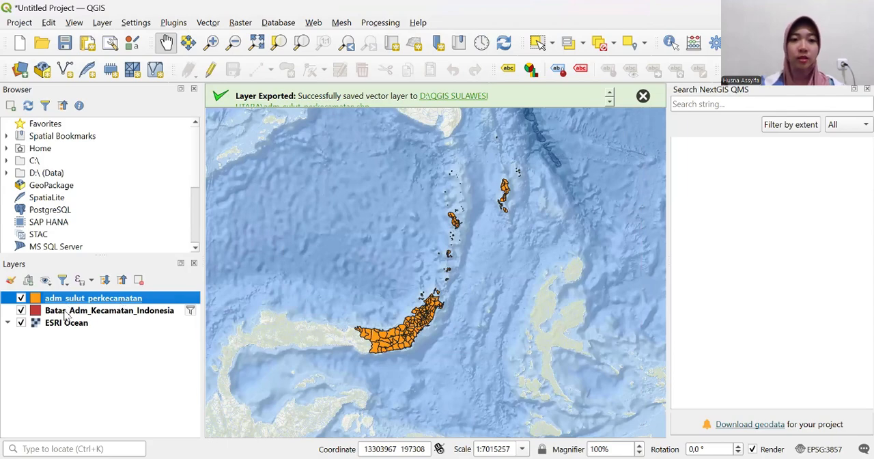
click(21, 310)
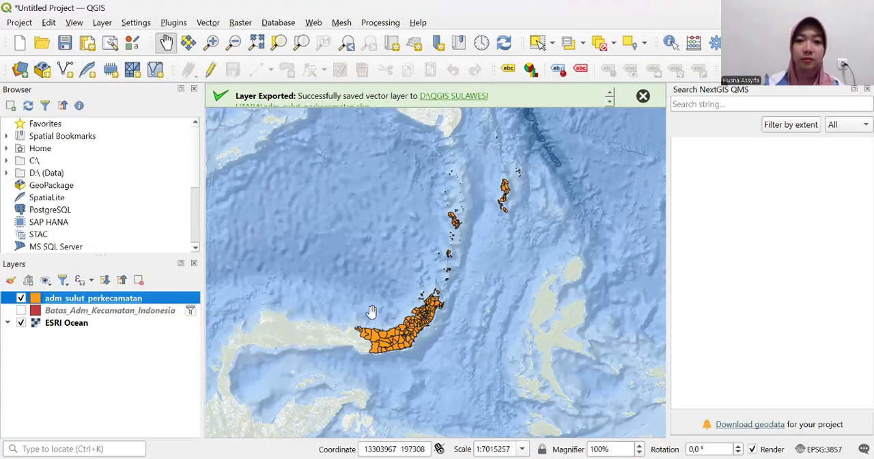
- Start the Dissolve geoprocessing tool on the adm_sulut_perkecamatan layer and choose nama_kab as the dissolve field
scroll(370, 308, up, 3)
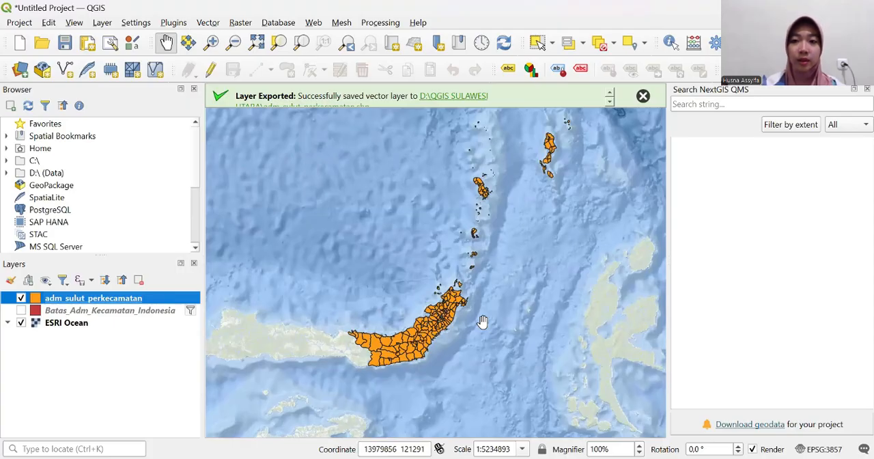
drag(429, 315, 424, 290)
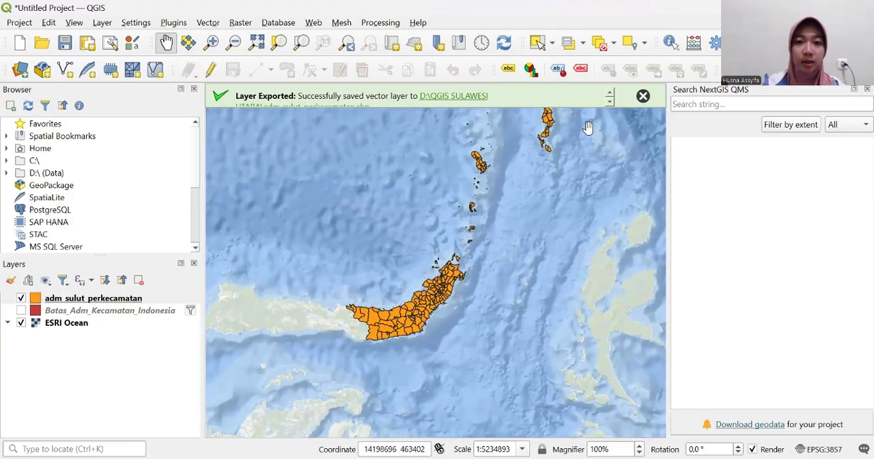
scroll(473, 256, up, 2)
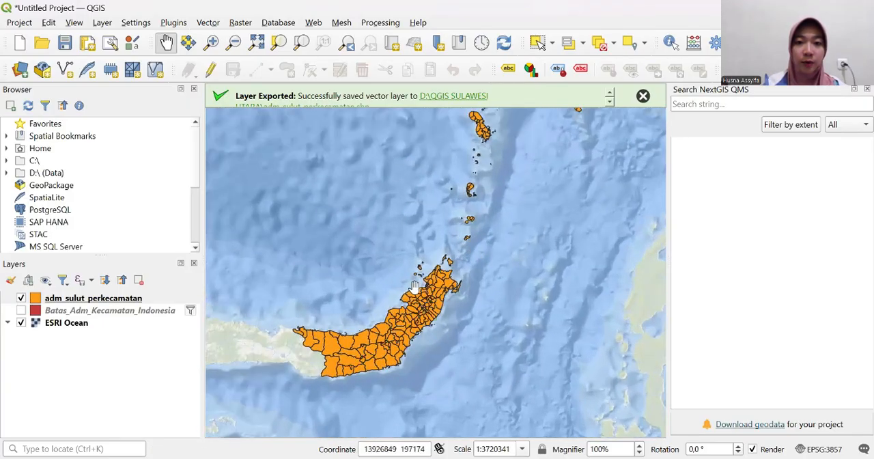
drag(407, 298, 404, 269)
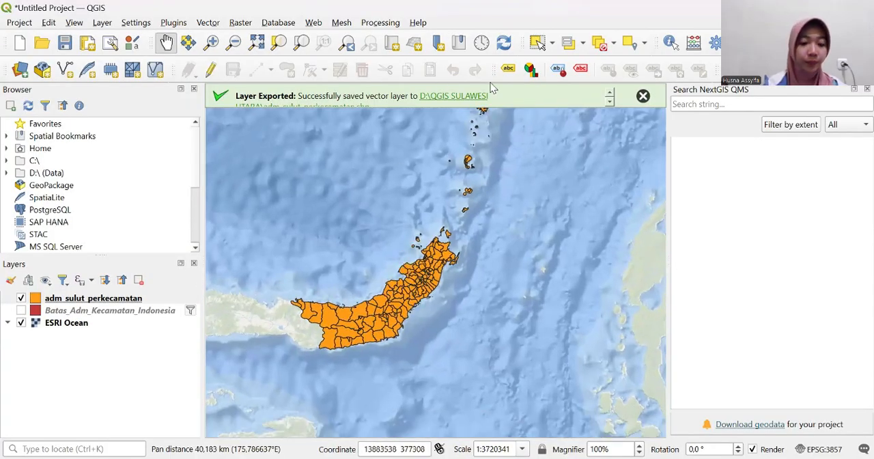
click(210, 24)
mouse_move(242, 60)
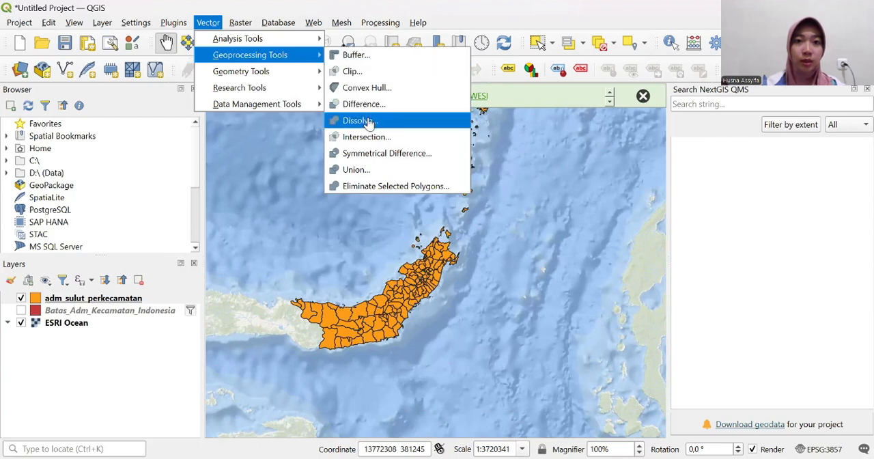
click(368, 121)
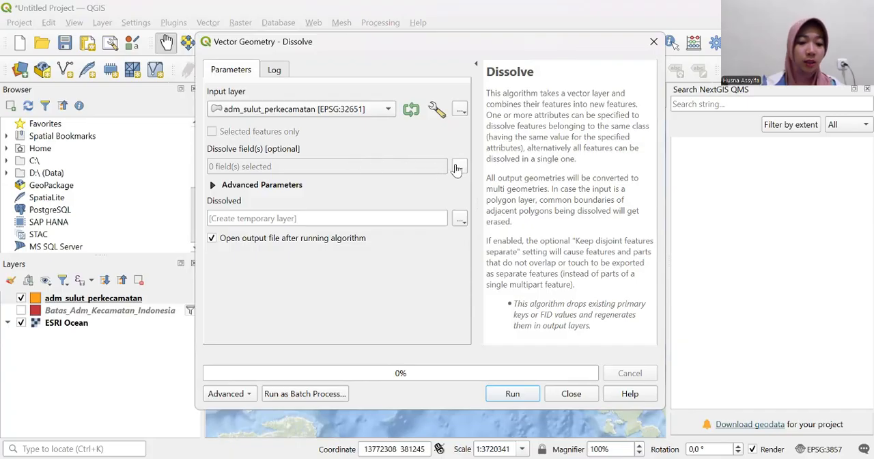
click(458, 167)
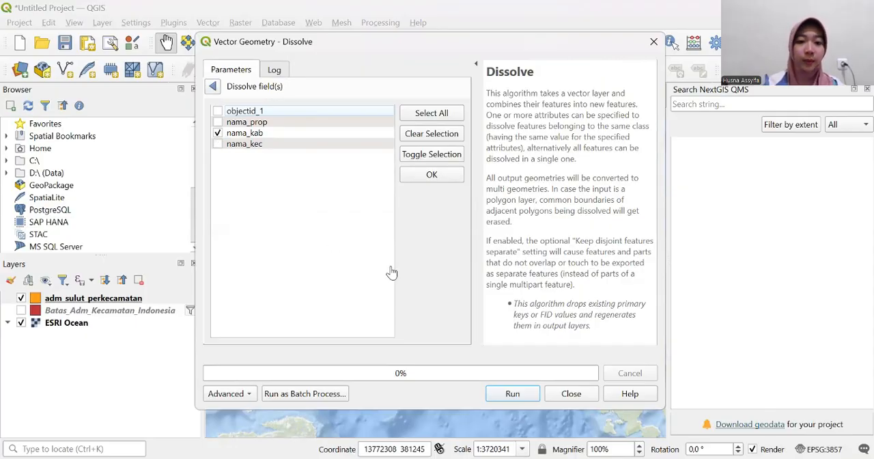
click(432, 176)
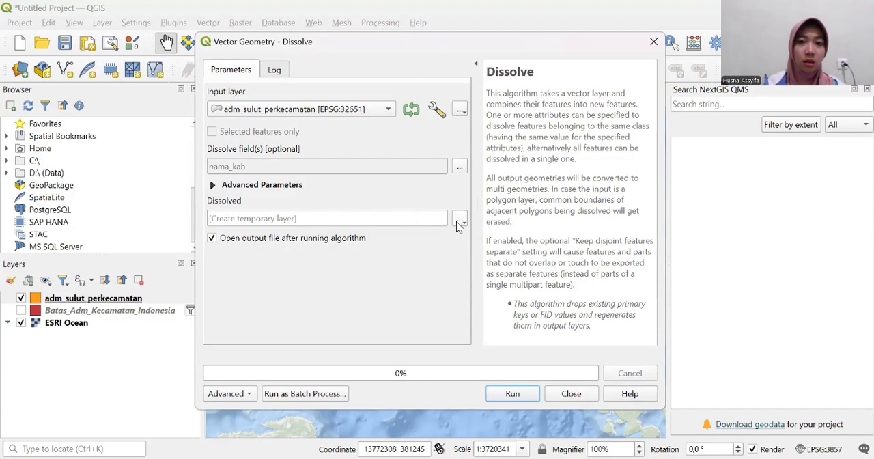
- Set the dissolved output to be saved as a GeoPackage file named adm_sulut_perkabupatenkota in the QGIS SULAWESI UTARA folder
click(460, 221)
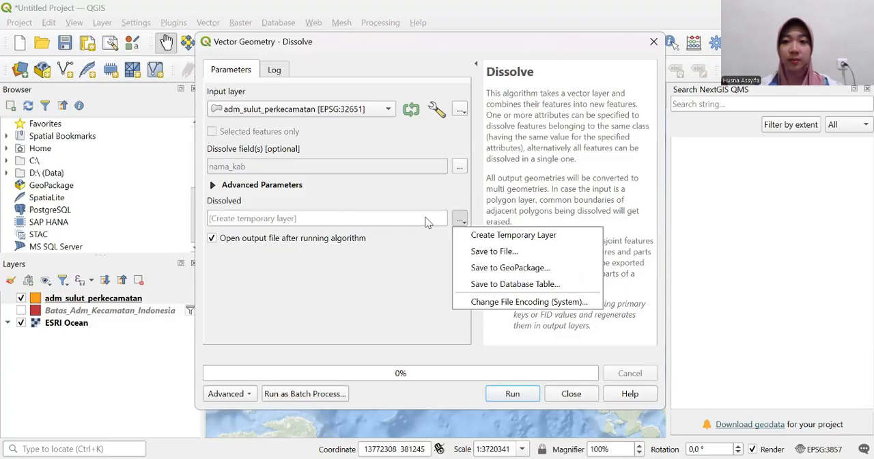
click(490, 252)
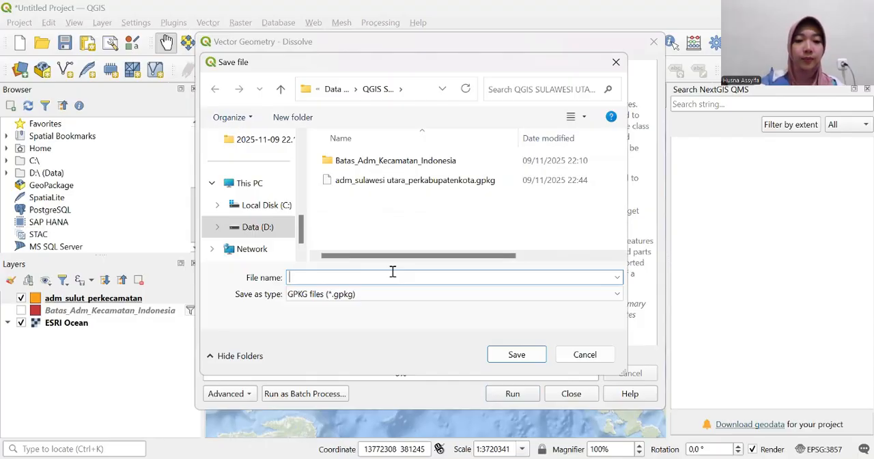
text(a)
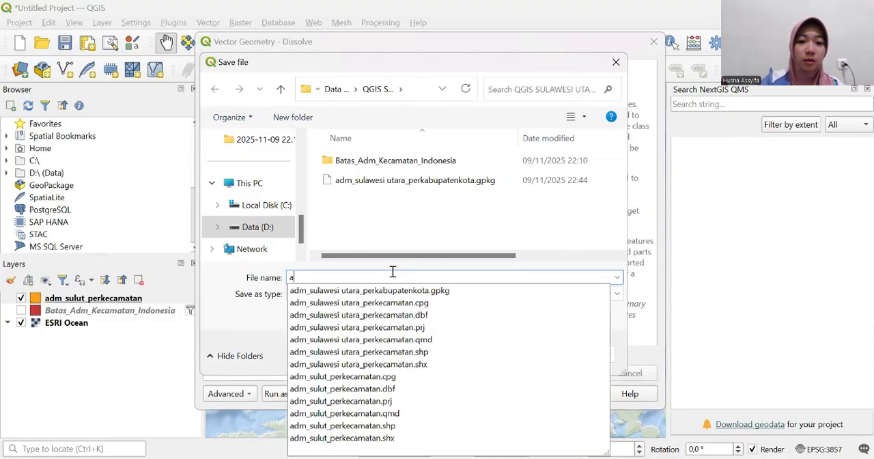
text(dm)
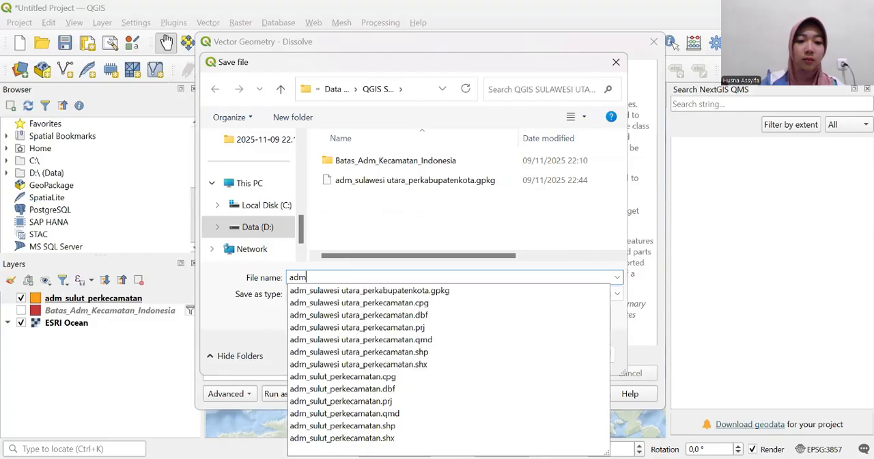
text(_)
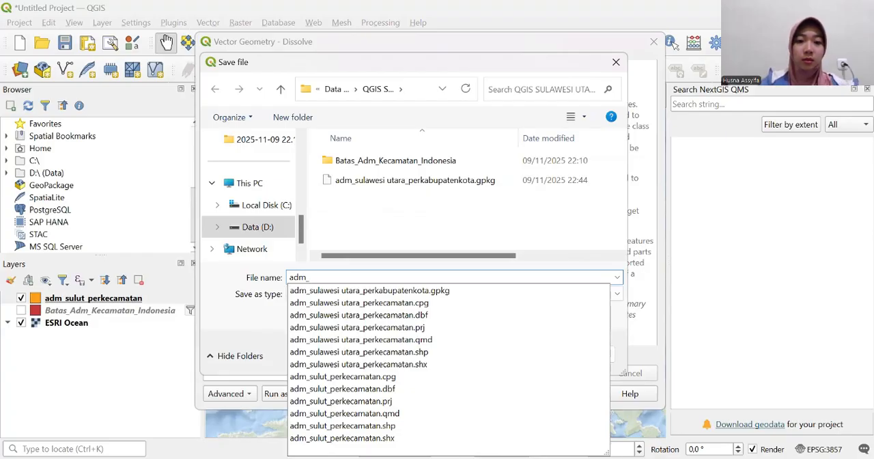
text(sulut)
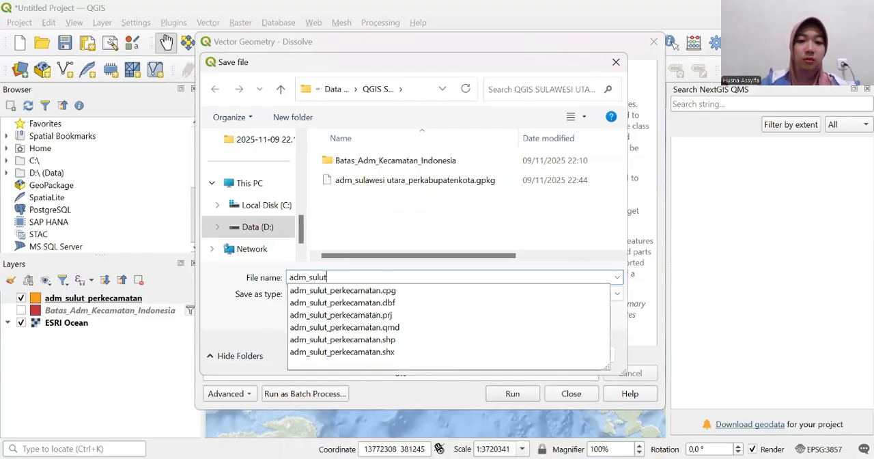
text(_per)
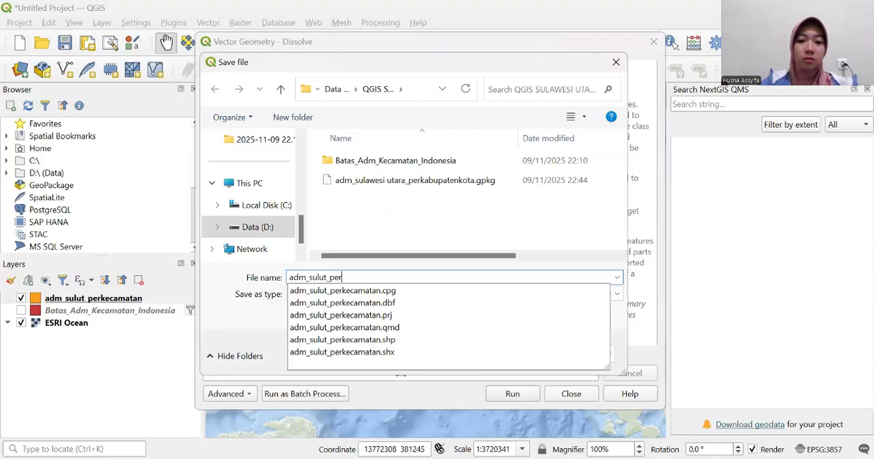
text(kabu)
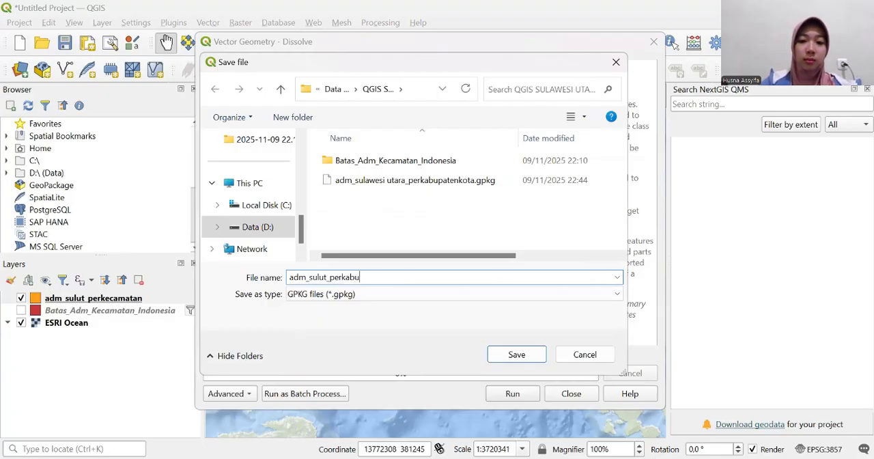
text(patenkota)
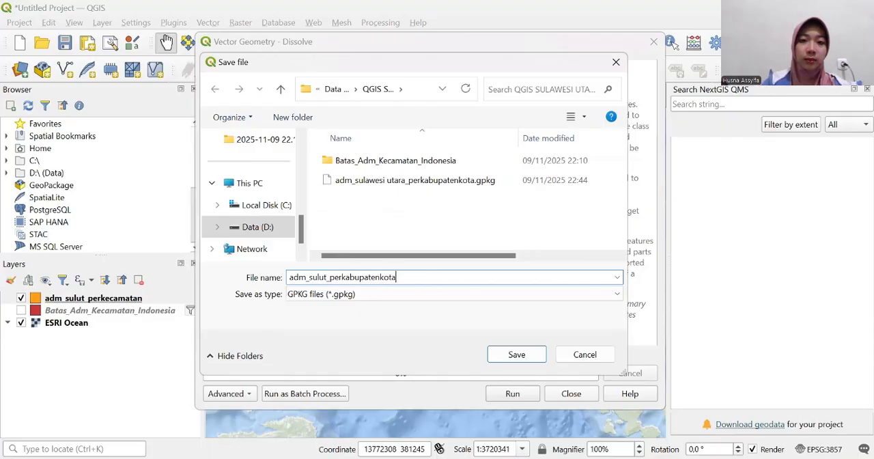
click(516, 356)
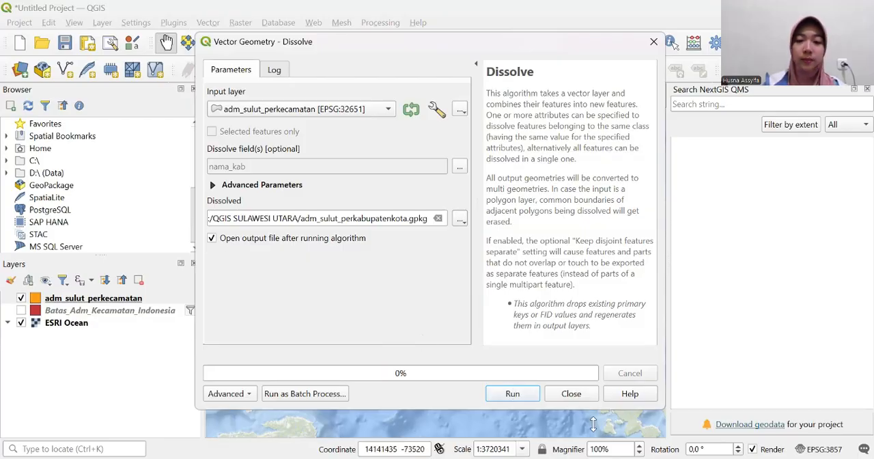
- Run the Dissolve on the nama_kab field and close the tool to return to the map
click(512, 394)
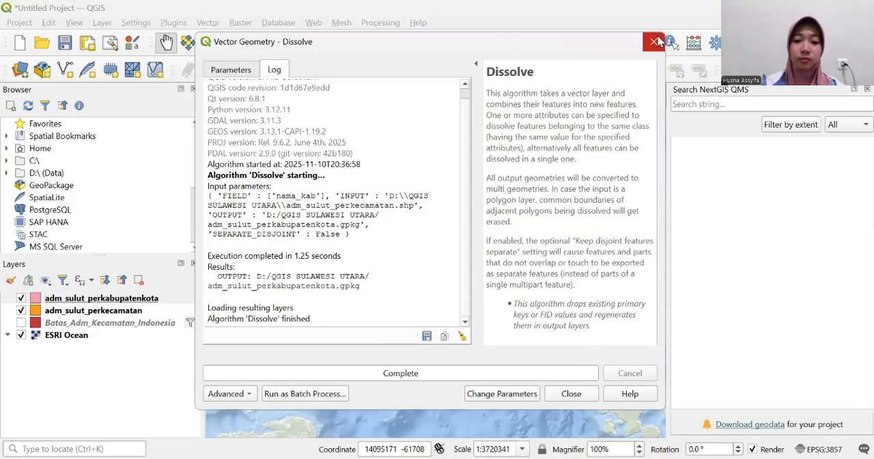
click(654, 42)
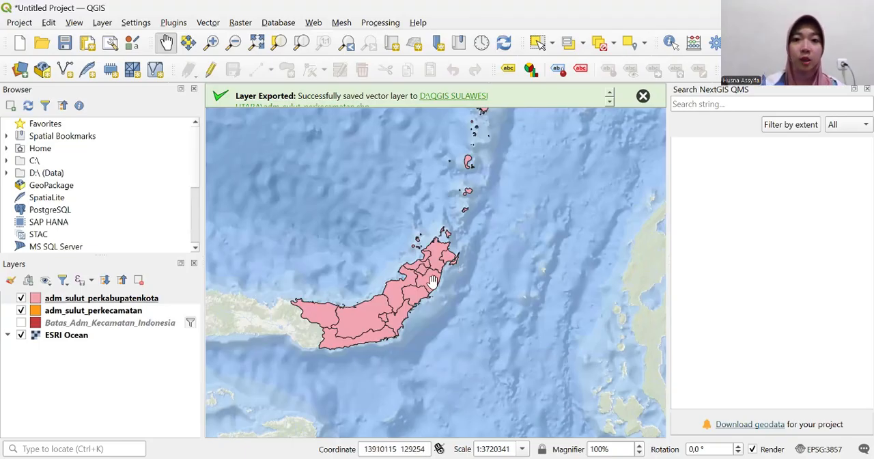
mouse_move(408, 290)
mouse_down()
mouse_move(417, 312)
mouse_move(375, 364)
mouse_move(372, 387)
mouse_move(340, 398)
mouse_move(396, 293)
mouse_up()
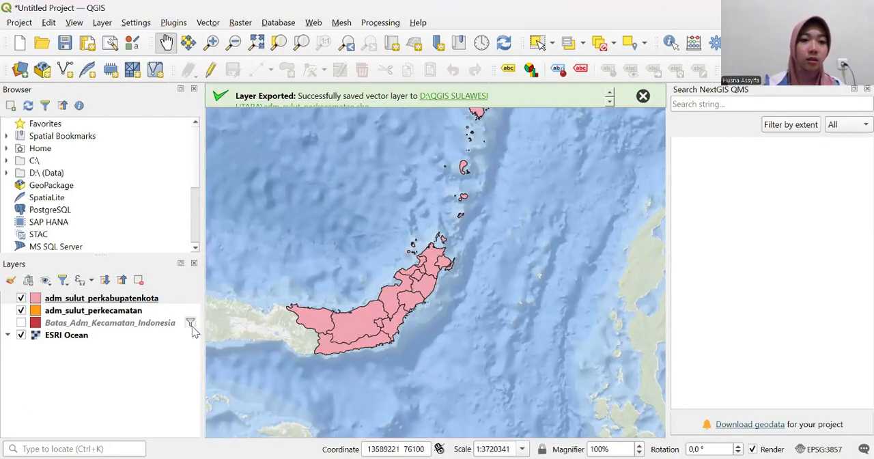
- Open the attribute table of the adm_sulut_perkabupatenkota layer and widen the nama_prop and nama_kab columns to show their full text
click(153, 300)
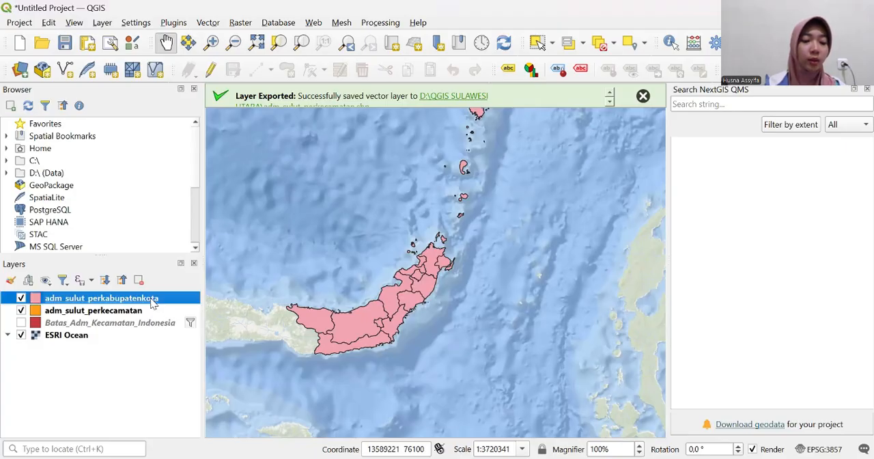
right_click(153, 303)
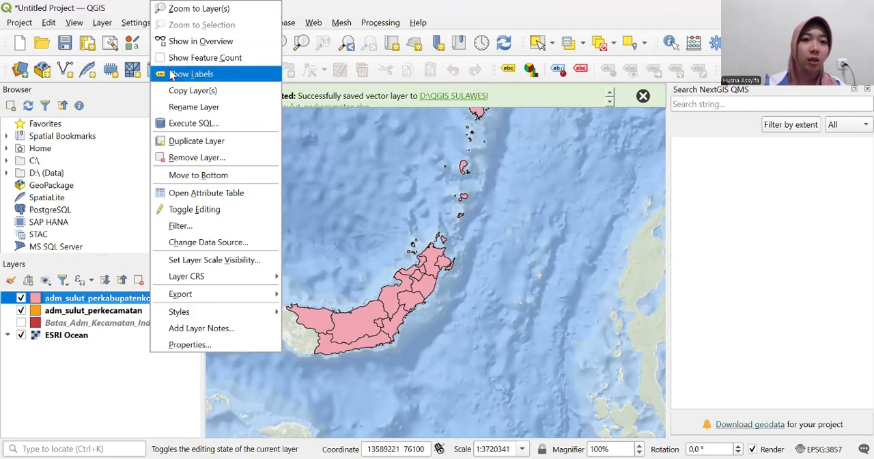
click(224, 194)
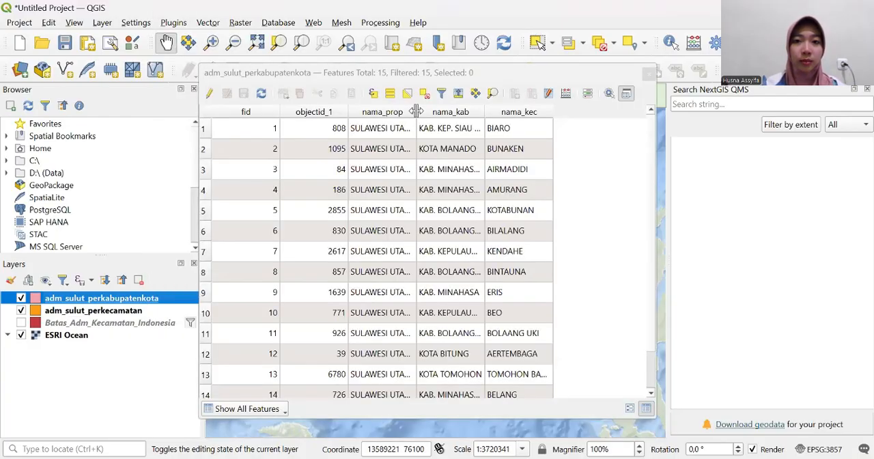
mouse_move(416, 111)
mouse_down()
mouse_move(448, 111)
mouse_move(423, 111)
mouse_up()
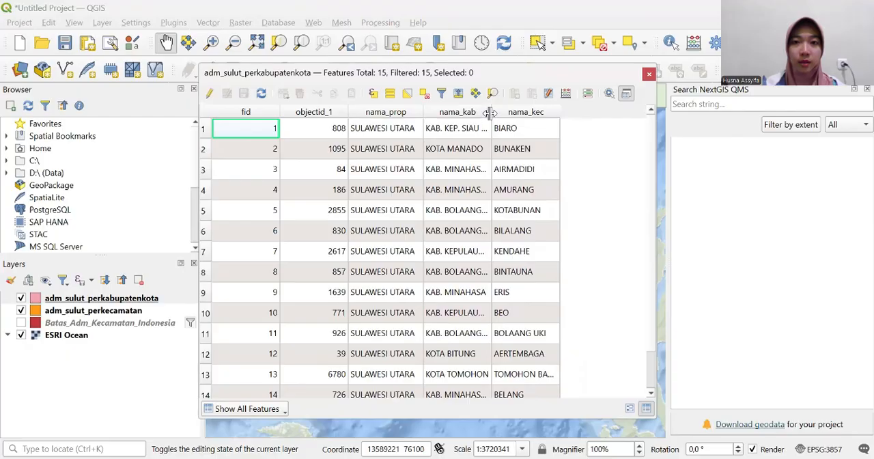
drag(505, 112, 587, 126)
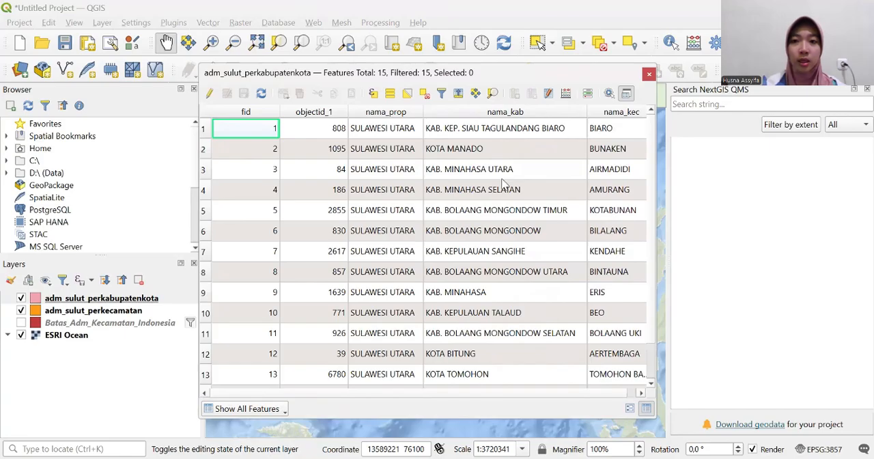
- Enable editing on adm_sulut_perkabupatenkota and add a 32-bit integer field named KEPADATAN
click(210, 94)
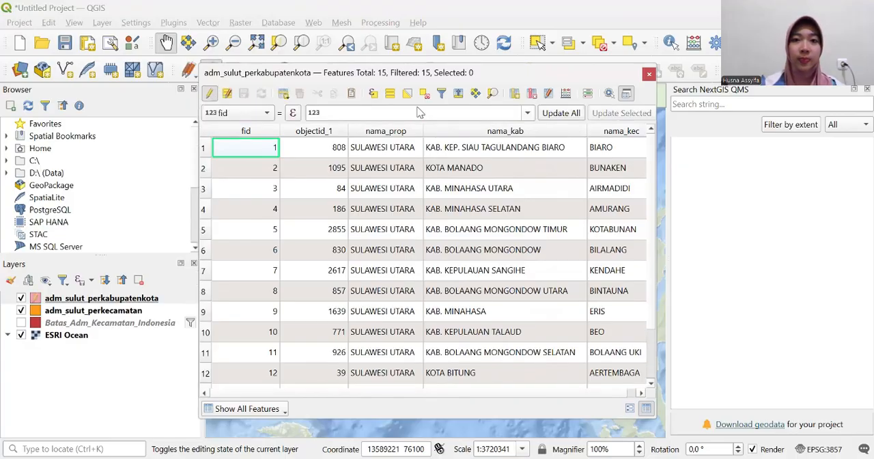
click(516, 94)
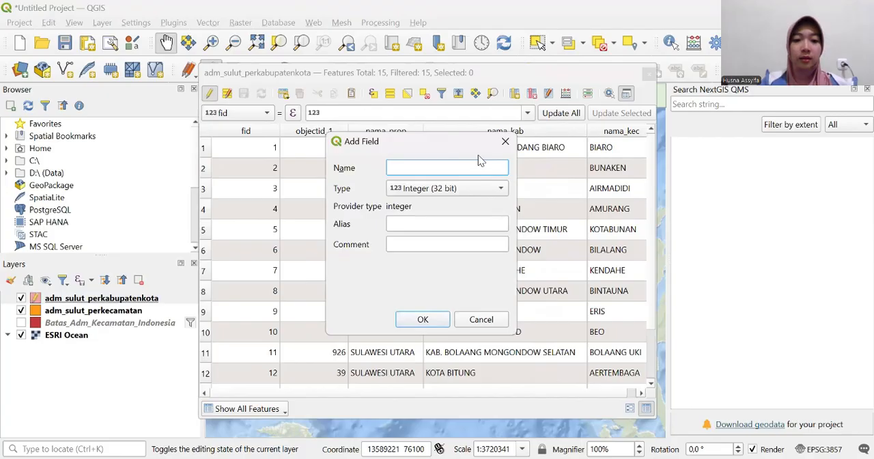
text(KE)
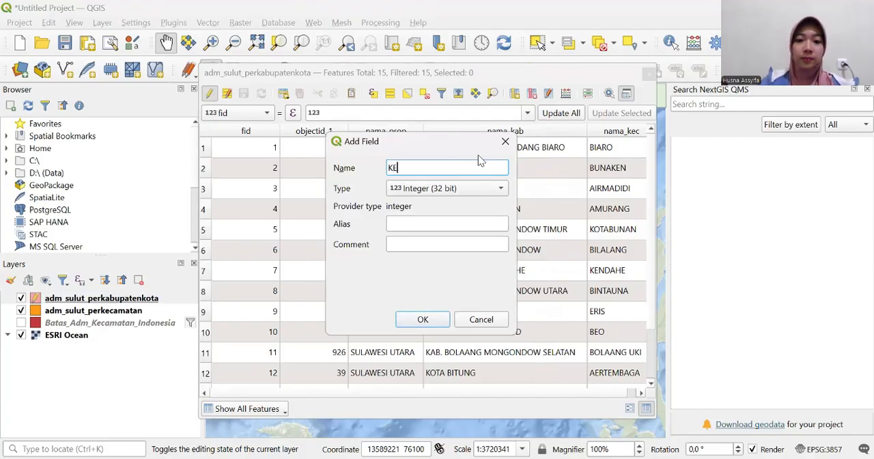
text(PADATAN)
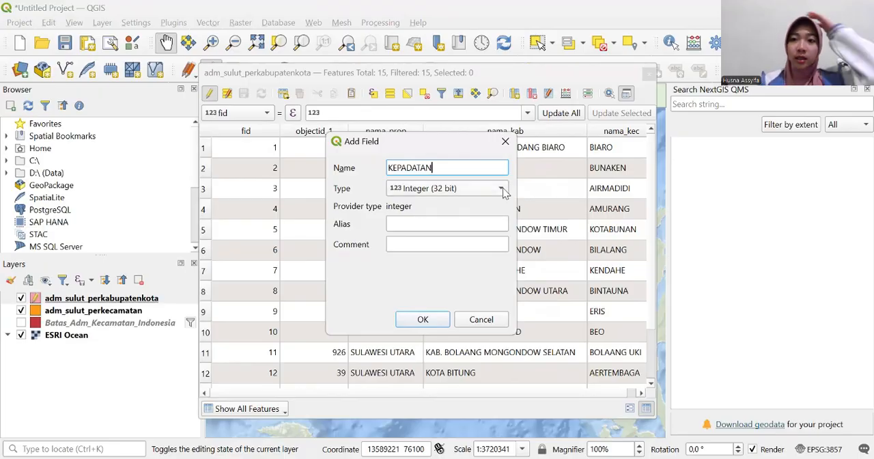
click(422, 319)
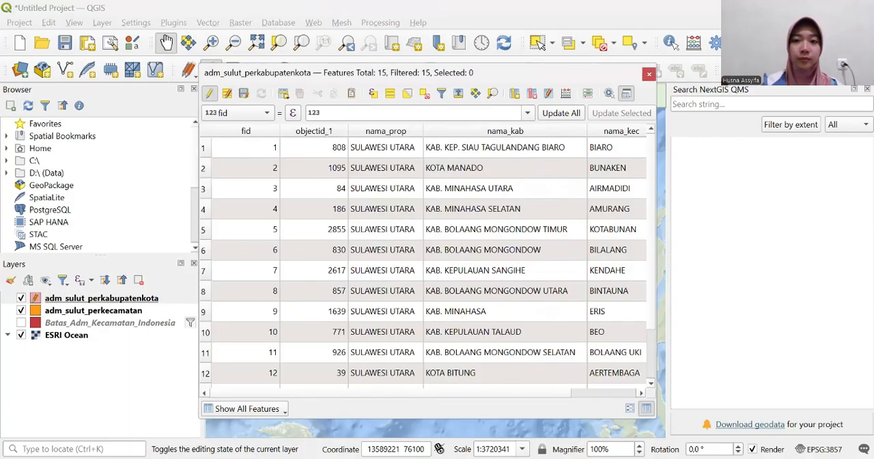
click(642, 394)
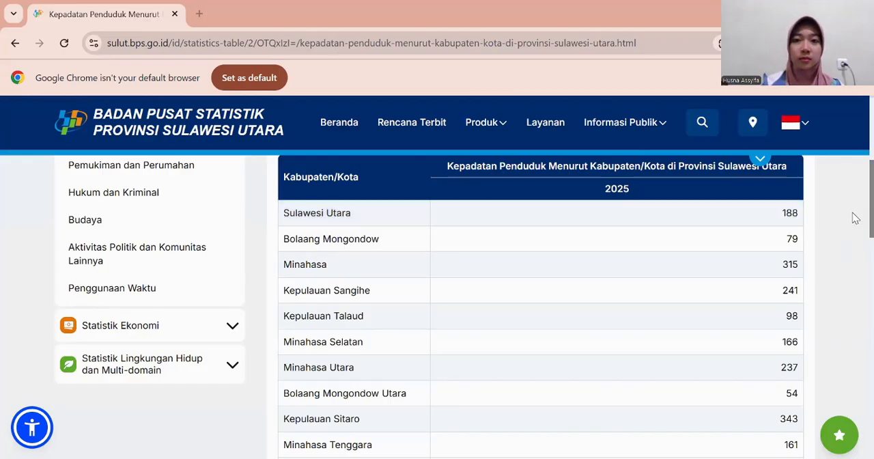
- Switch to the browser and examine the BPS Sulawesi Utara table of 2025 population density by Kabupaten/Kota
scroll(855, 217, down, 4)
scroll(853, 273, up, 4)
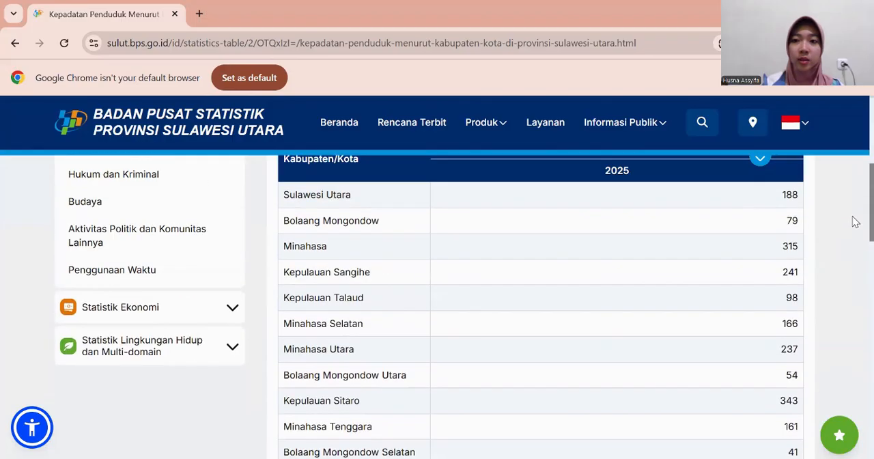
scroll(854, 198, up, 1)
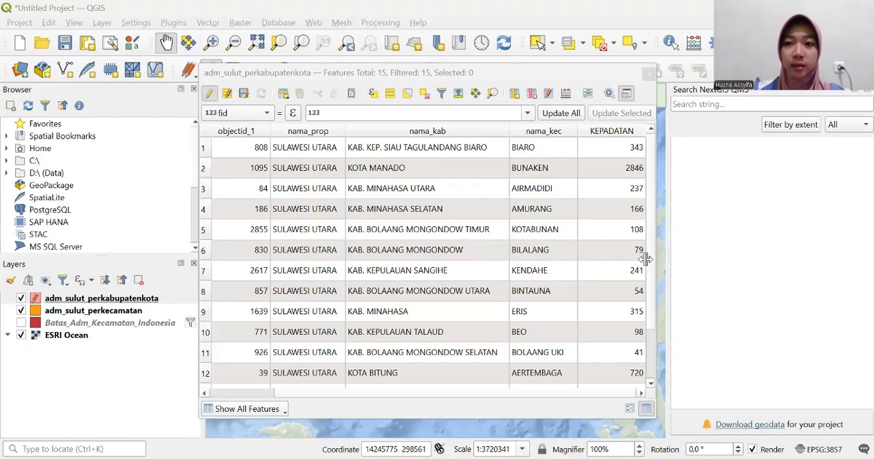
- End the edit session on adm_sulut_perkabupatenkota, look through the KEPADATAN values of all regencies, and close the attribute table
mouse_move(647, 258)
mouse_down()
mouse_move(648, 327)
mouse_move(647, 250)
mouse_up()
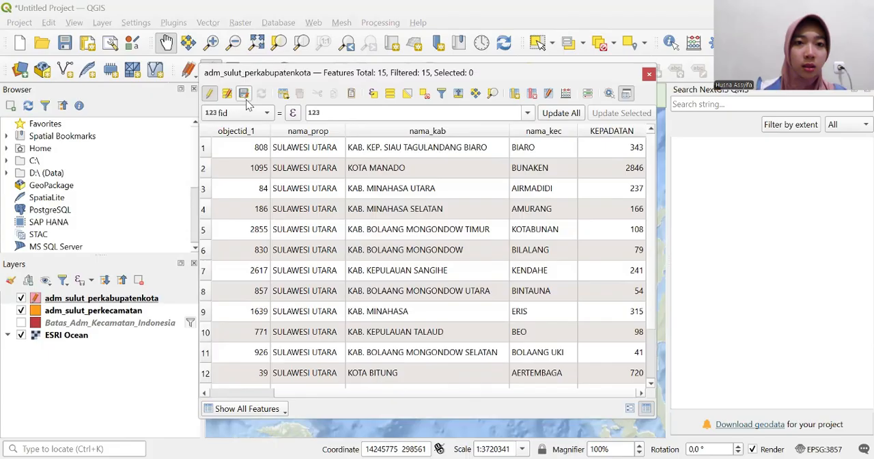
click(210, 95)
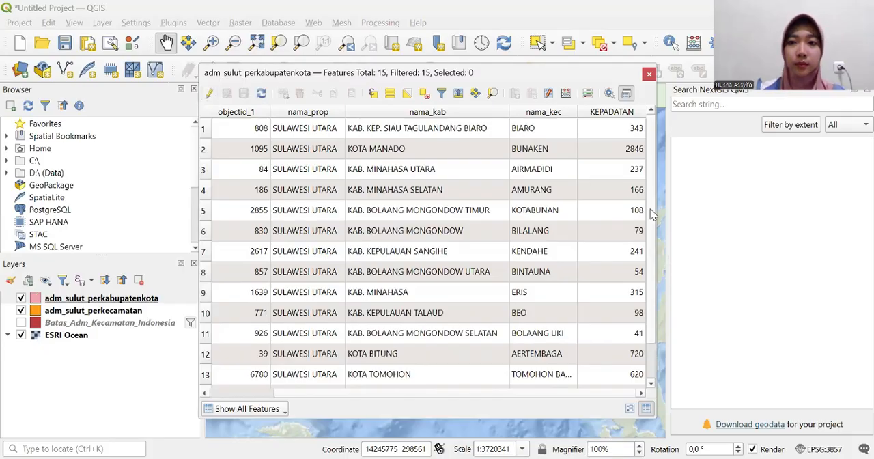
scroll(652, 215, down, 1)
scroll(652, 273, up, 1)
scroll(652, 248, down, 1)
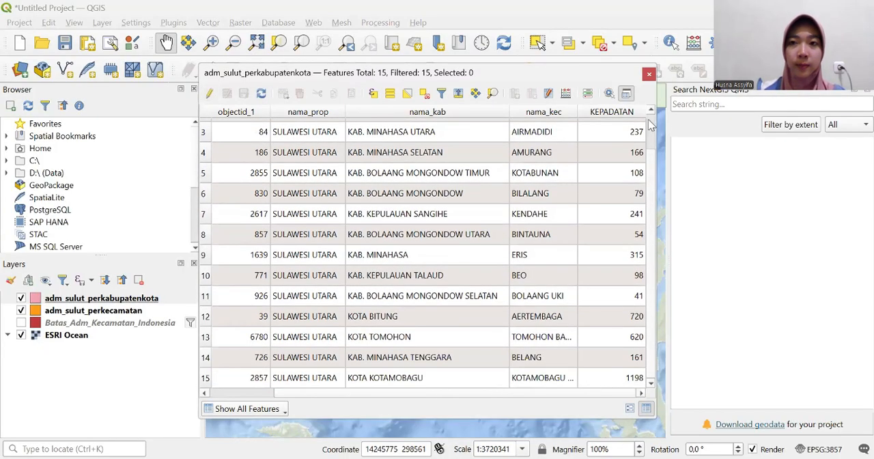
click(649, 75)
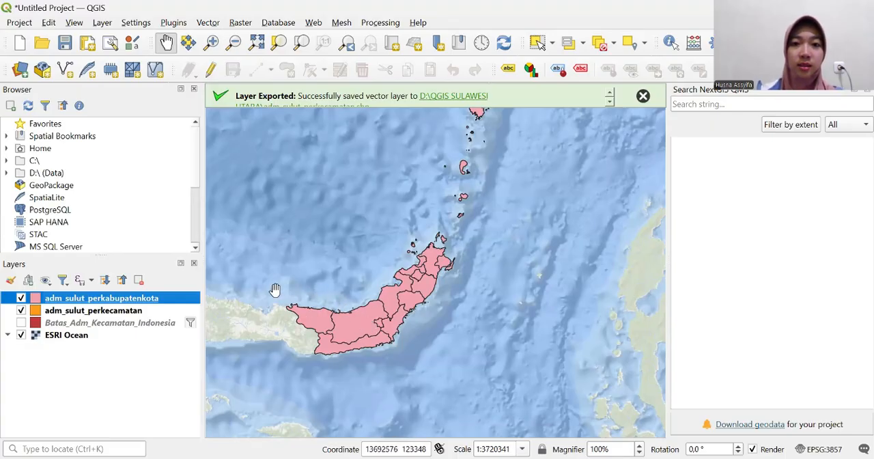
- Open the symbology of adm_sulut_perkabupatenkota and switch it to Graduated styling based on the KEPADATAN field
drag(374, 313, 403, 286)
drag(390, 260, 380, 292)
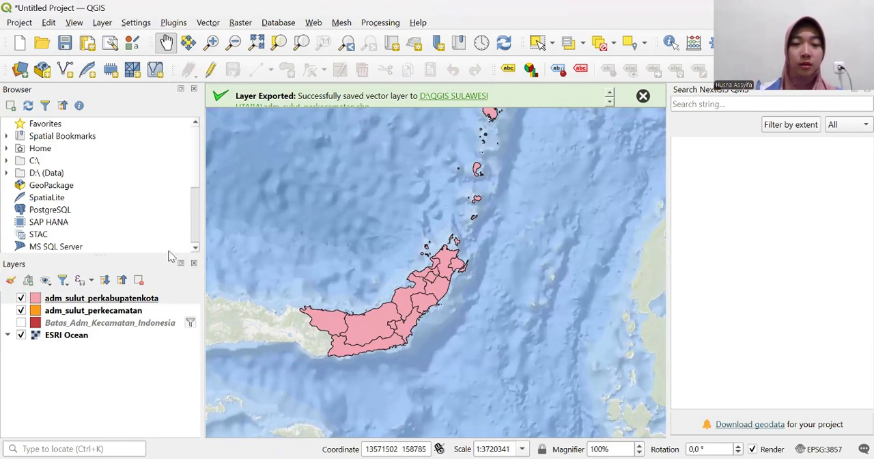
click(142, 301)
right_click(142, 300)
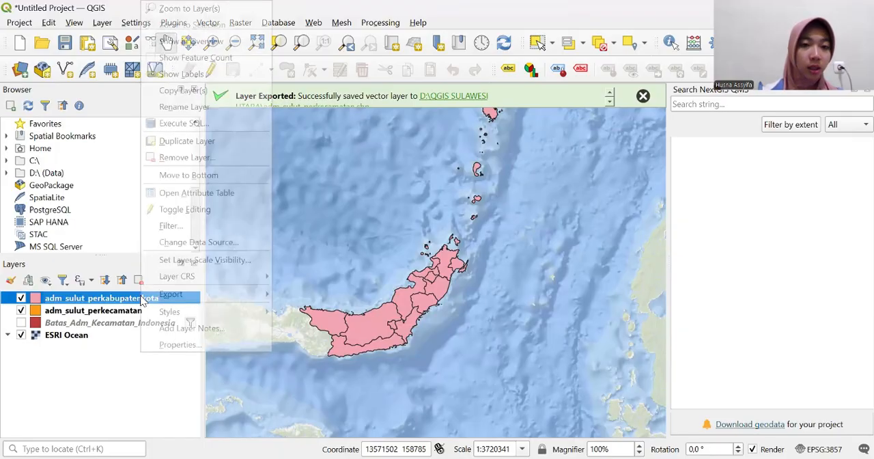
click(180, 344)
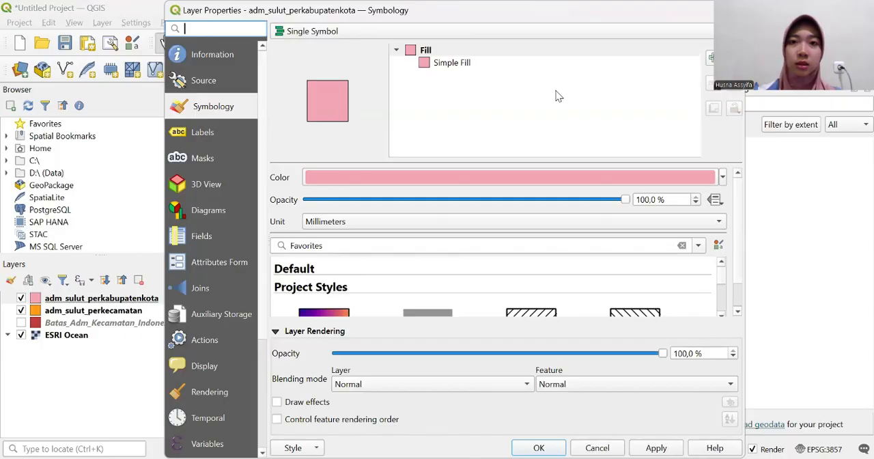
click(229, 107)
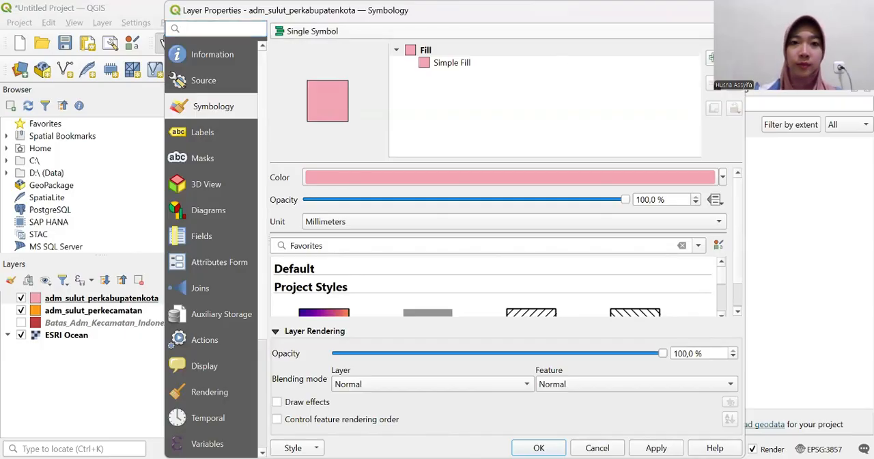
click(410, 31)
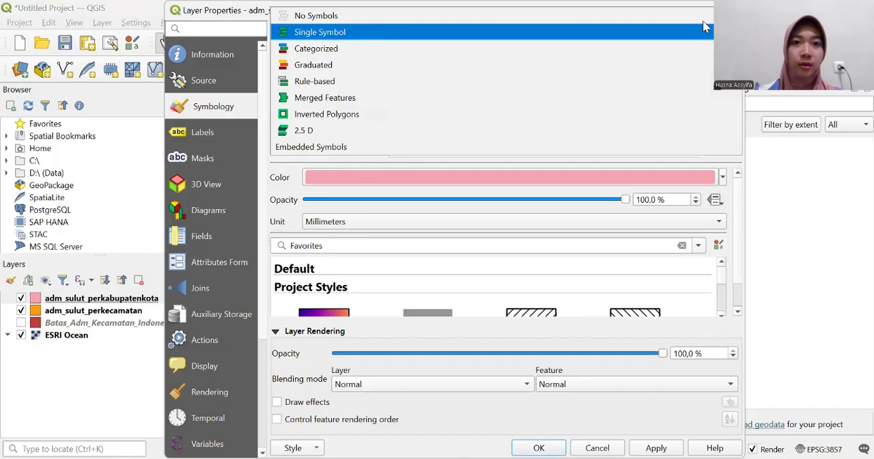
click(362, 68)
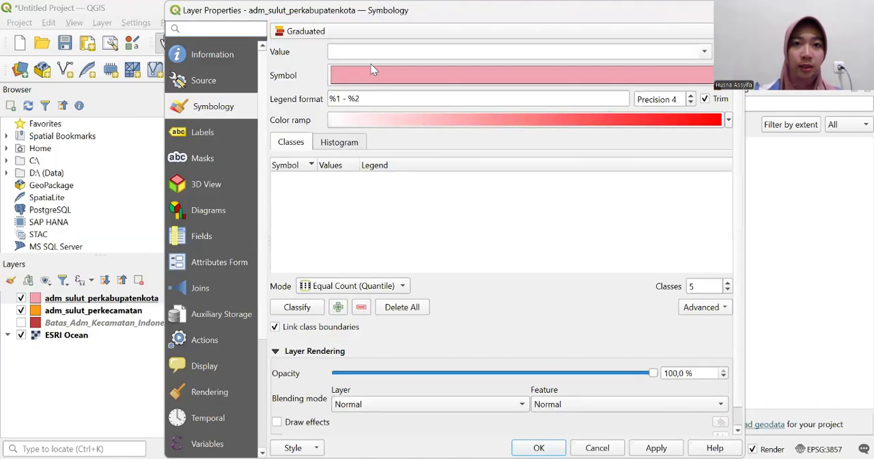
click(705, 54)
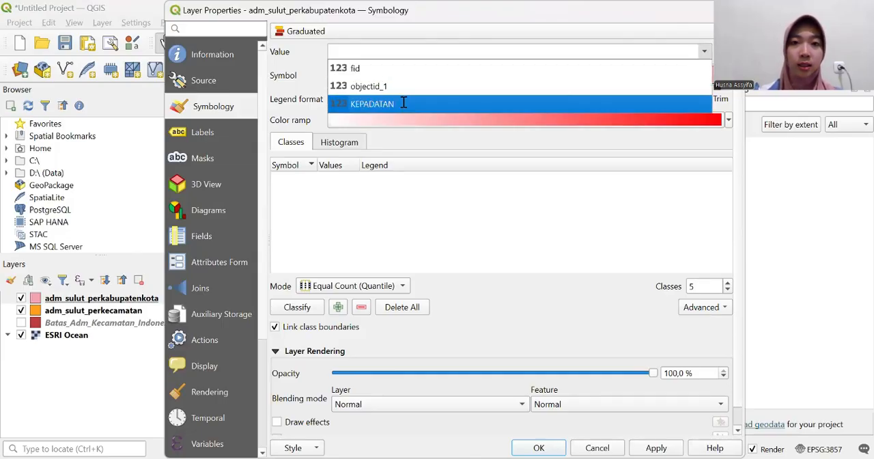
click(403, 104)
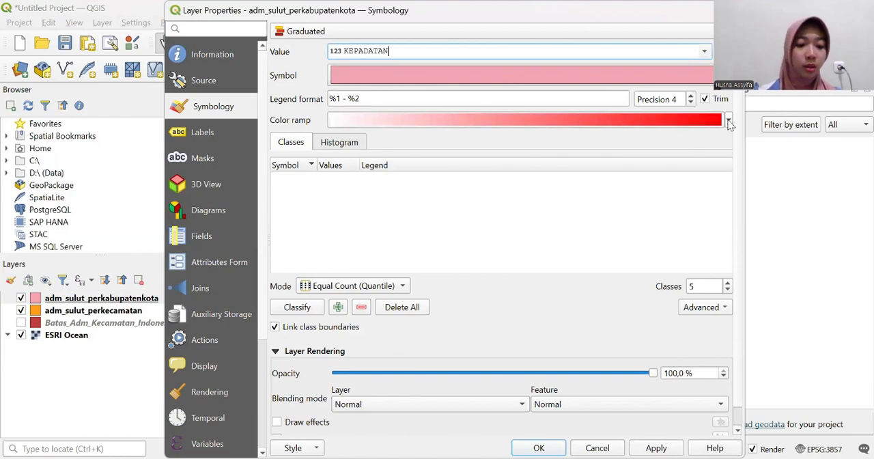
- Choose the RdPu color ramp and classify KEPADATAN into five Equal Count (Quantile) classes
click(728, 121)
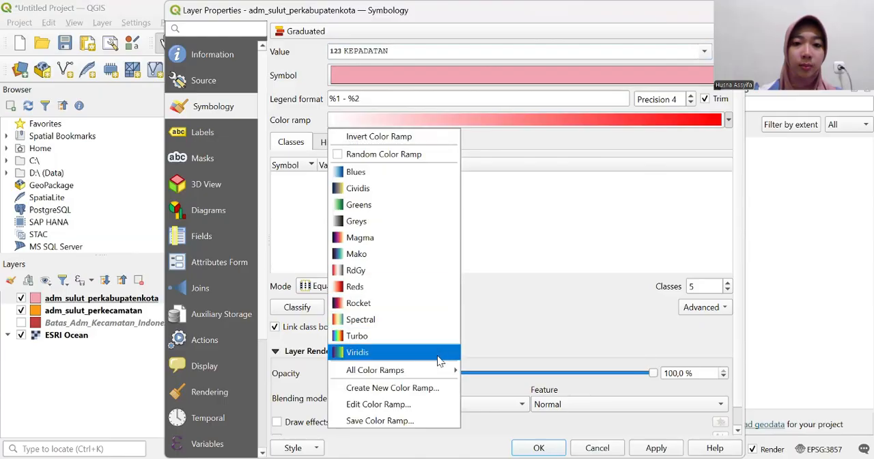
mouse_move(443, 369)
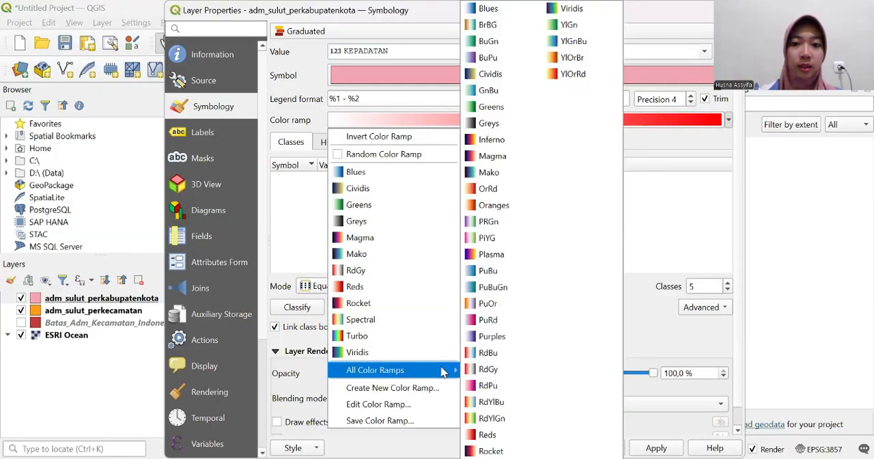
click(488, 386)
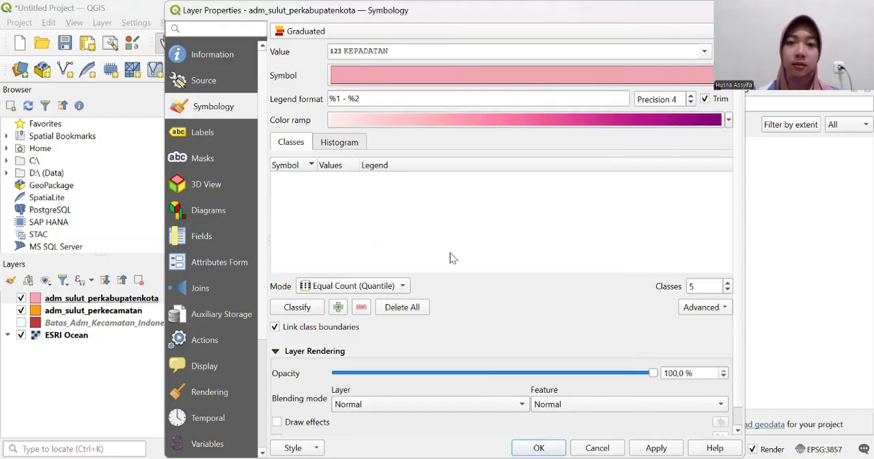
click(728, 120)
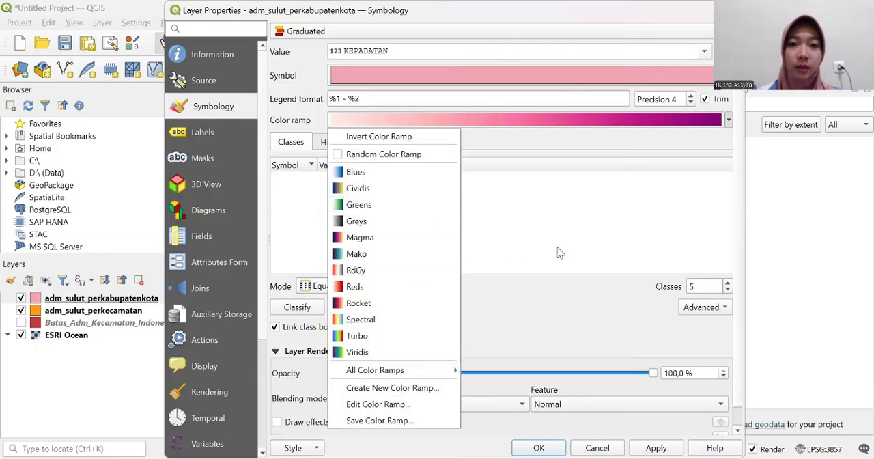
click(700, 260)
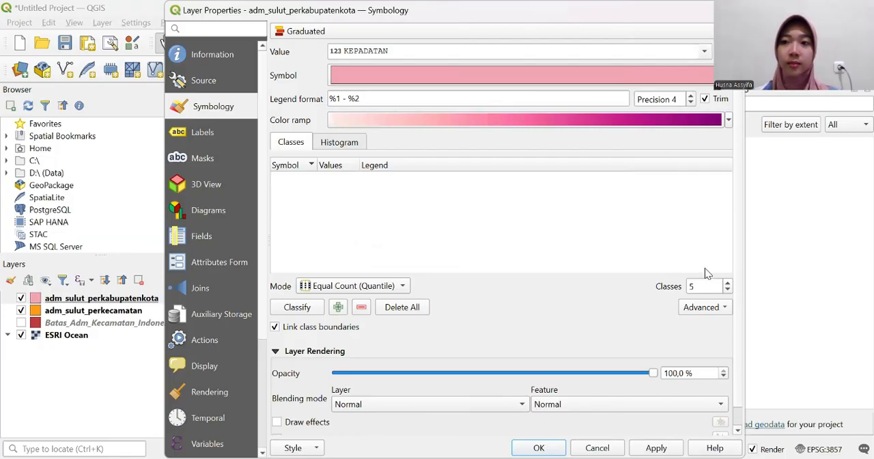
click(312, 307)
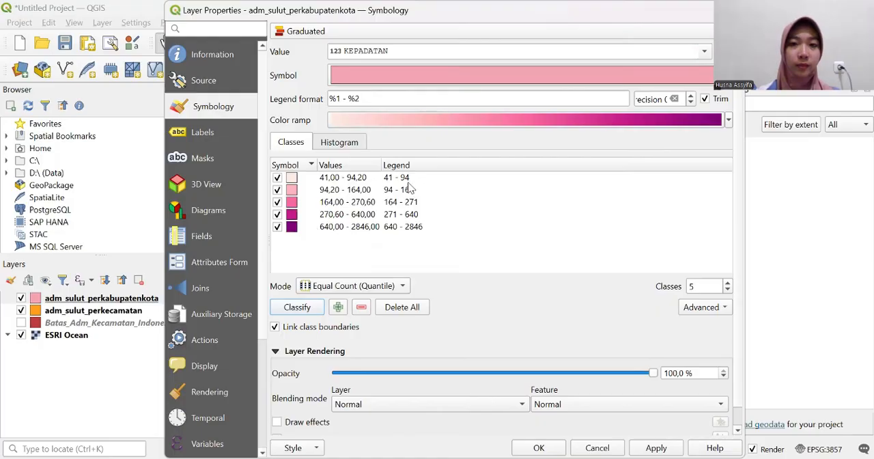
- Prefix the legend labels of the two lowest density classes with "Sangat Rendah" and "Rendah", keeping their value ranges
double_click(387, 178)
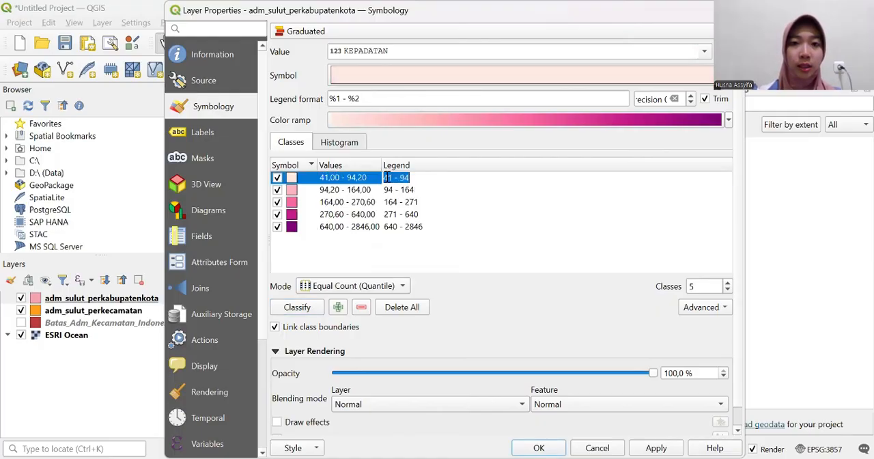
click(385, 177)
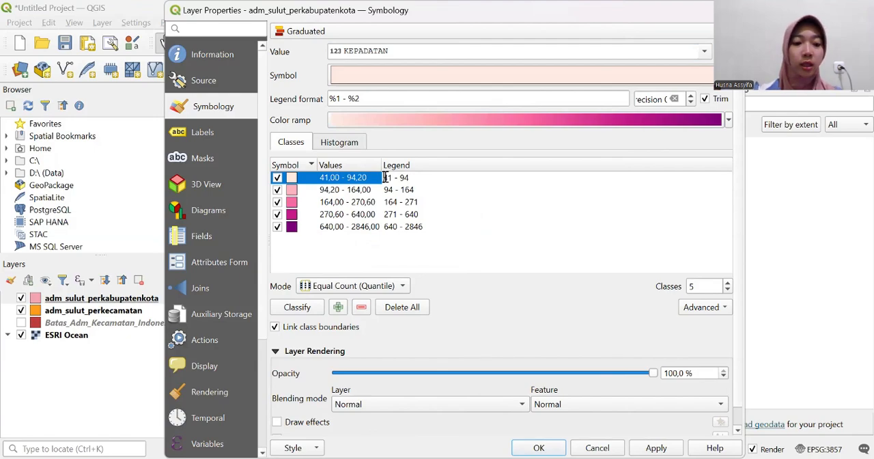
text(3)
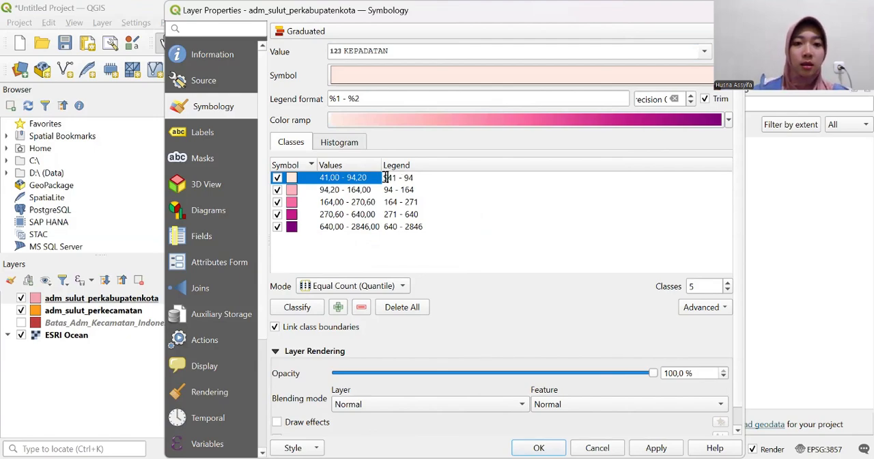
text(angat R)
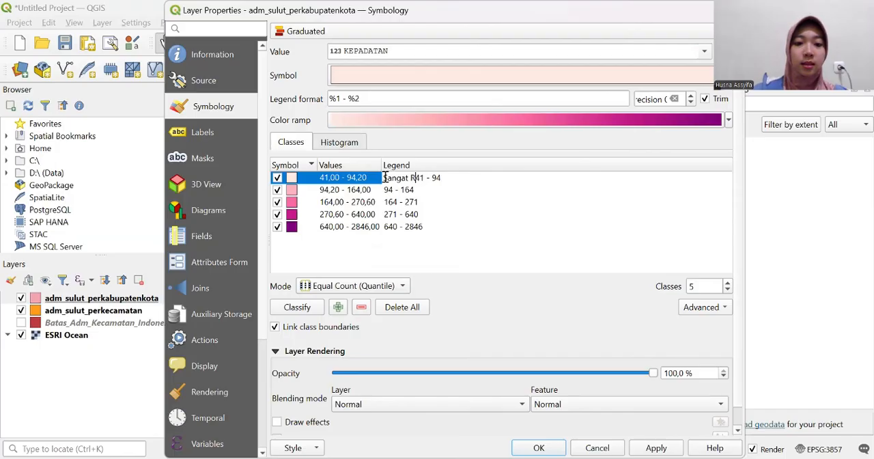
text(endah)
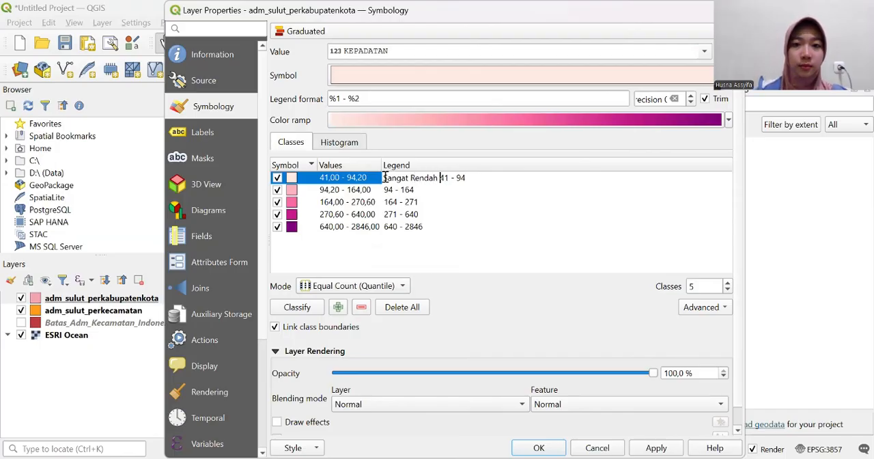
double_click(385, 189)
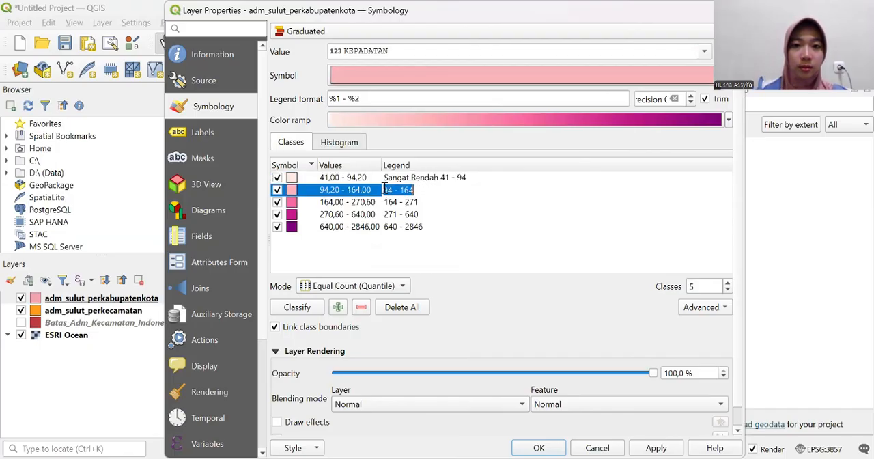
click(385, 189)
text(Re)
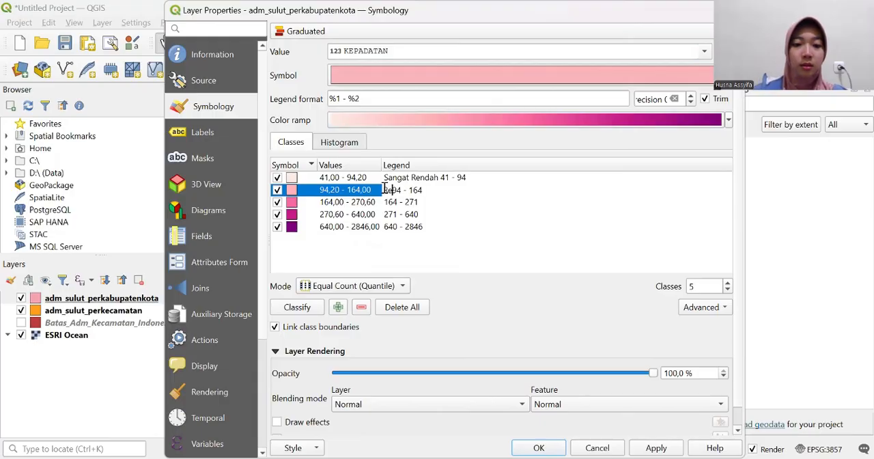
text(ndah)
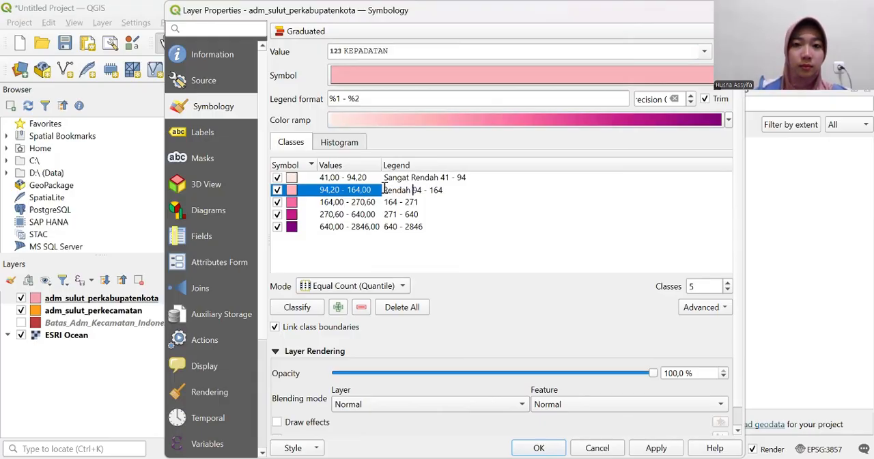
- Prefix the legend labels of the third and fourth density classes with "Sedang" and "Padat"
click(386, 202)
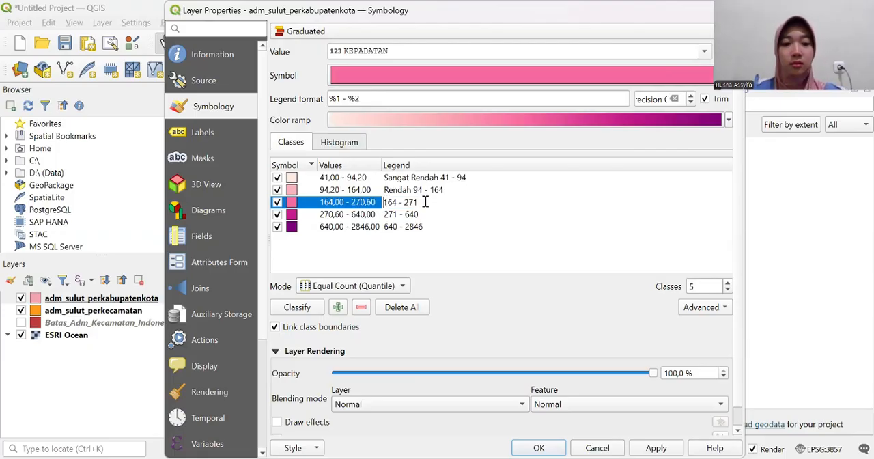
text(Sedang)
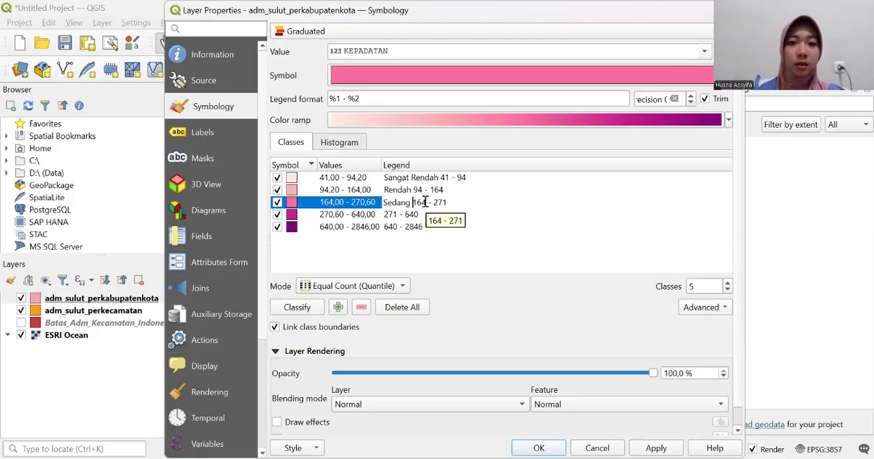
click(393, 215)
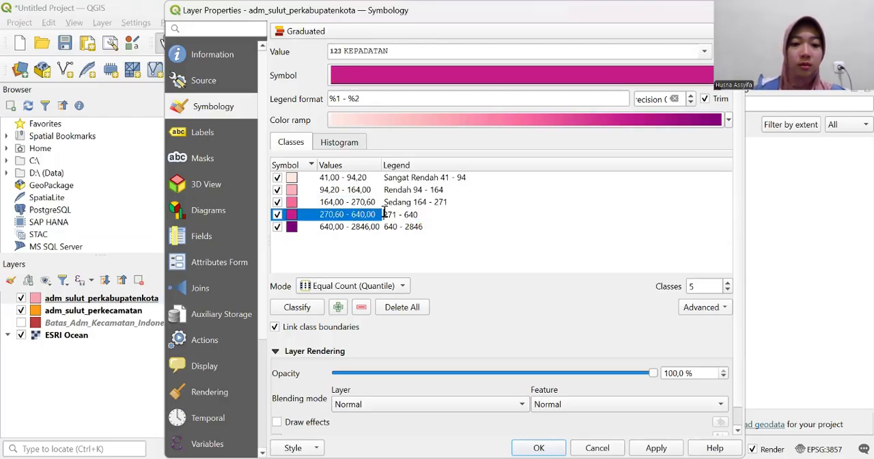
double_click(383, 214)
text(Padat)
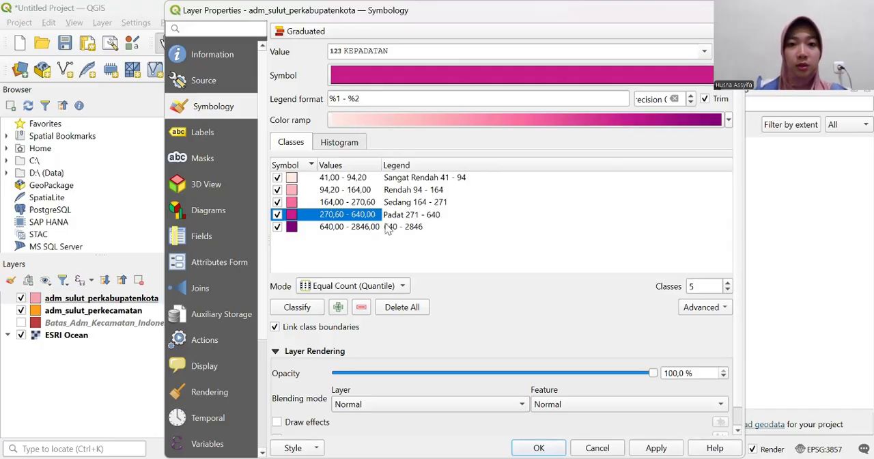
- Prefix the legend label of the highest density class with "Sangat Padat"
double_click(386, 226)
click(386, 226)
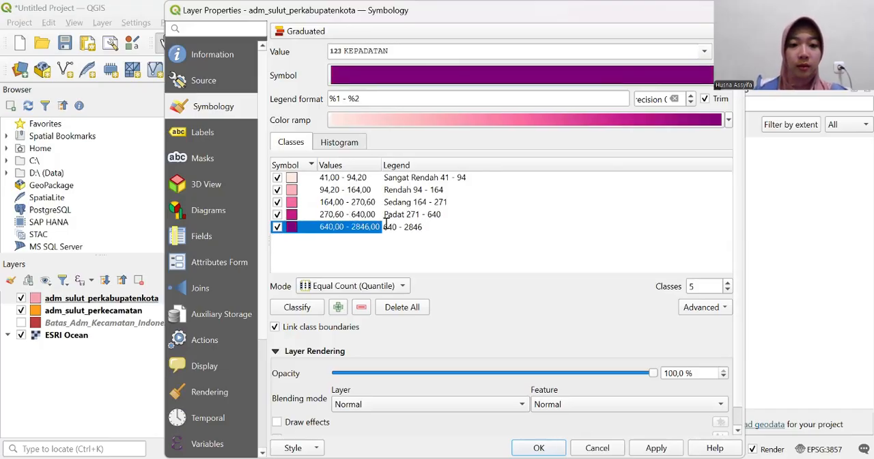
text(Sangat )
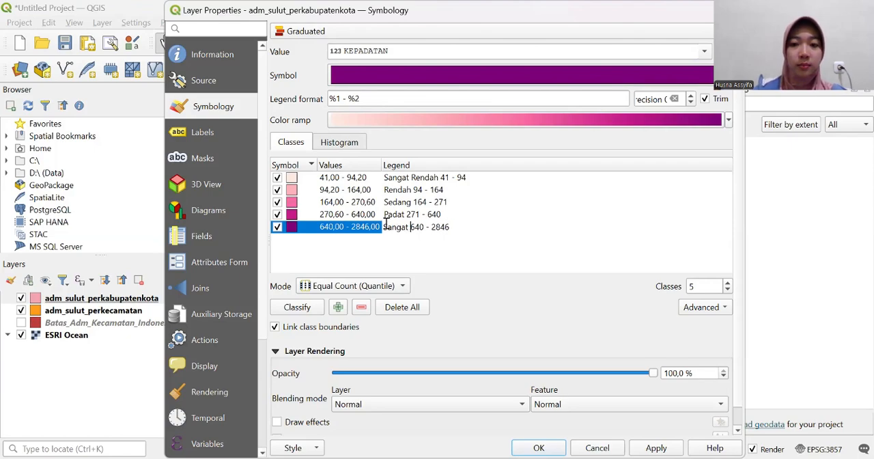
text(Tada)
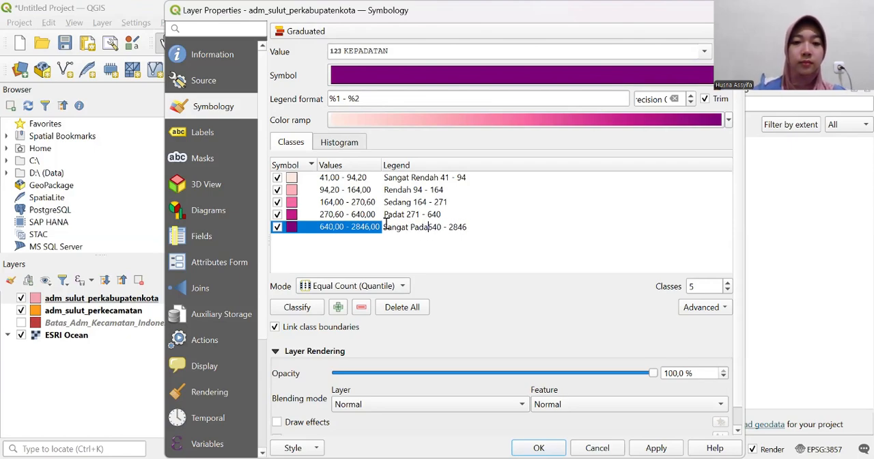
text(t)
key(Return)
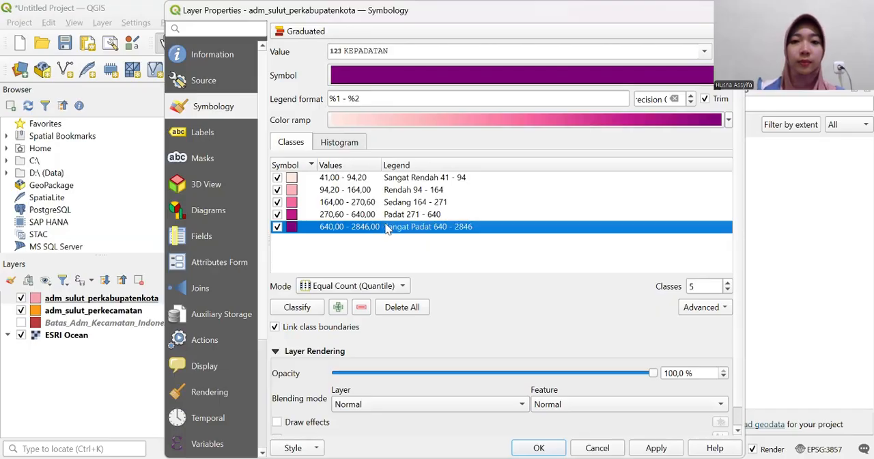
click(424, 255)
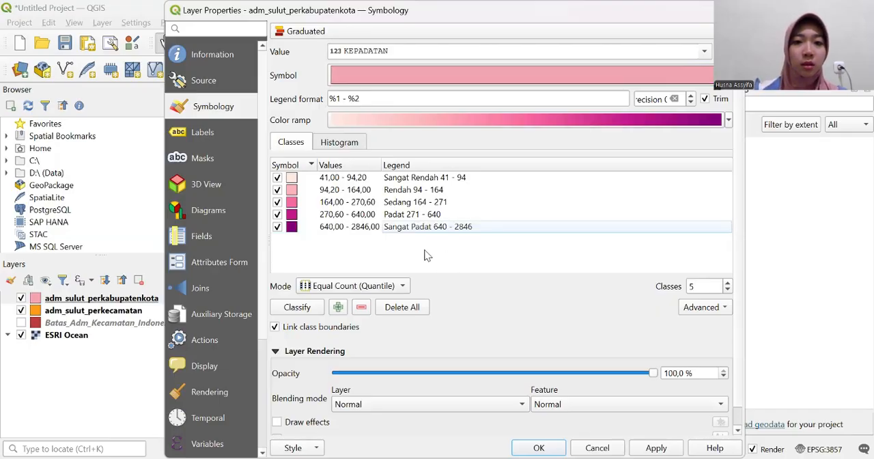
- Apply the graduated styling and move the properties dialog aside to check the regencies on the map
click(652, 447)
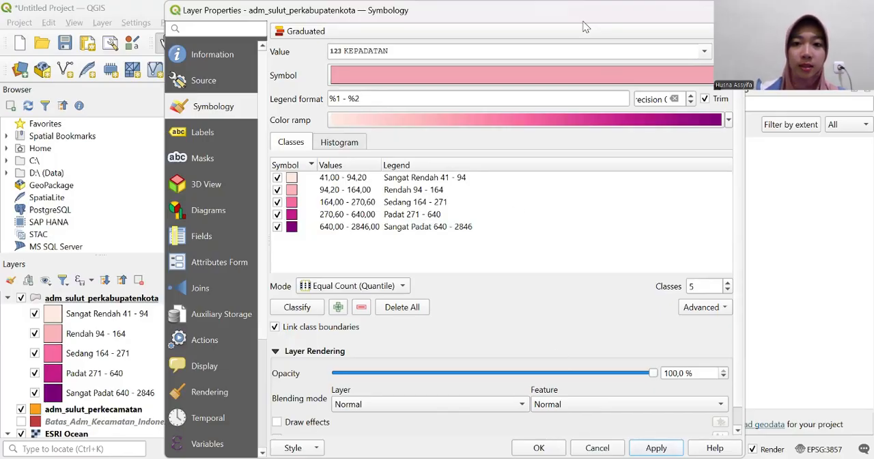
drag(547, 11, 469, 367)
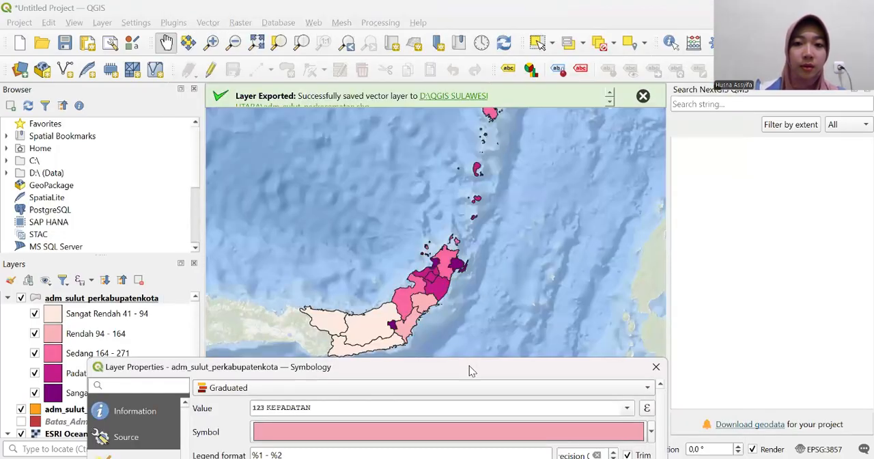
drag(470, 370, 517, 84)
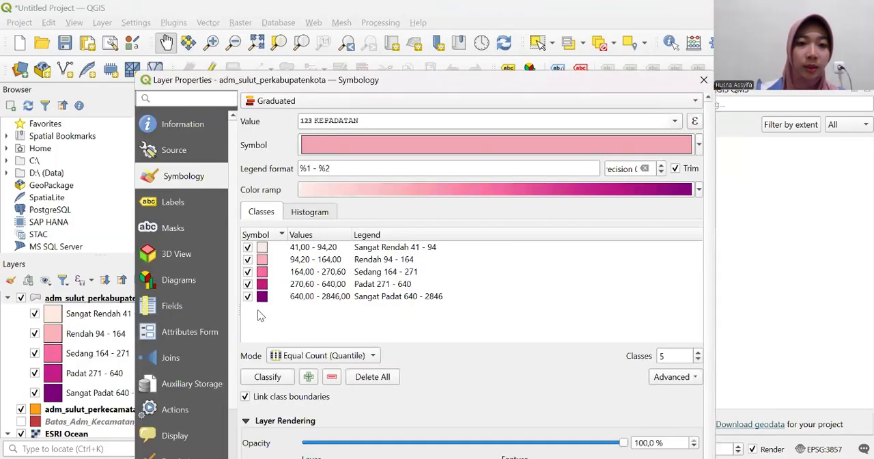
- Give all five density classes a Dash Dot Dot Line outline with a stroke width of 0,2 millimetres
drag(258, 299, 273, 247)
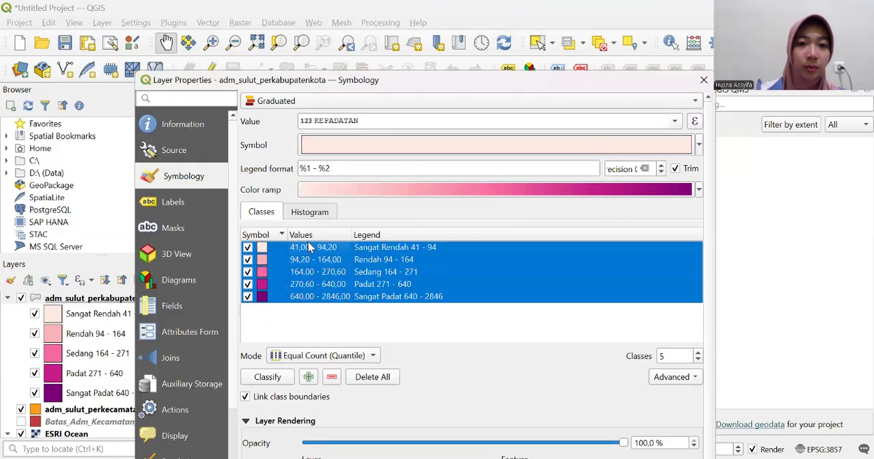
click(518, 152)
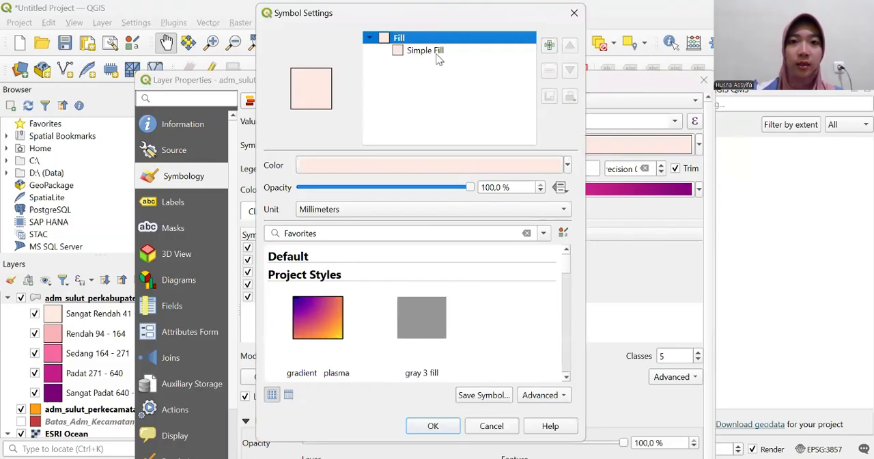
click(437, 51)
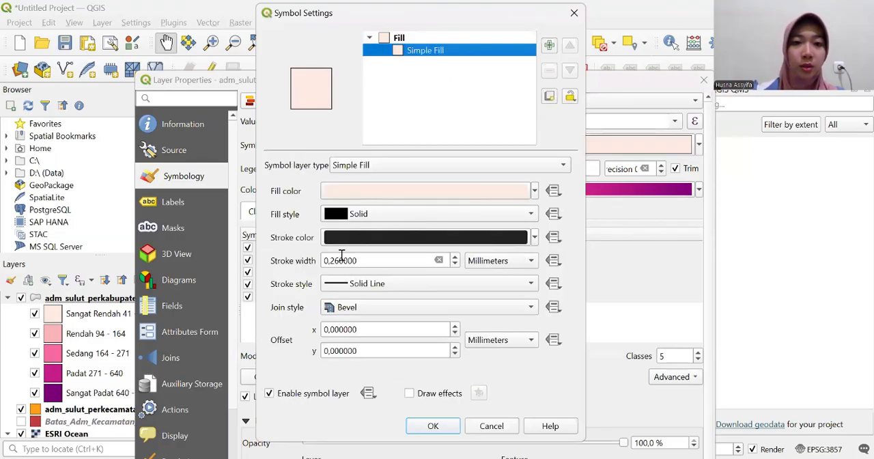
click(374, 286)
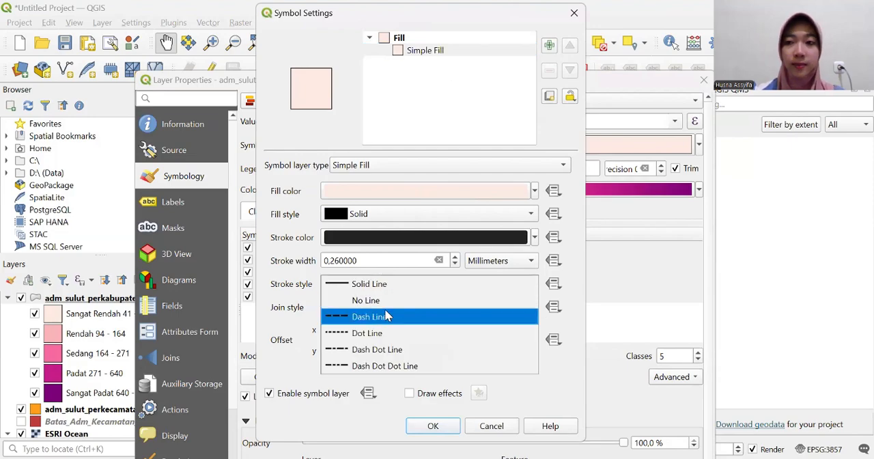
click(384, 367)
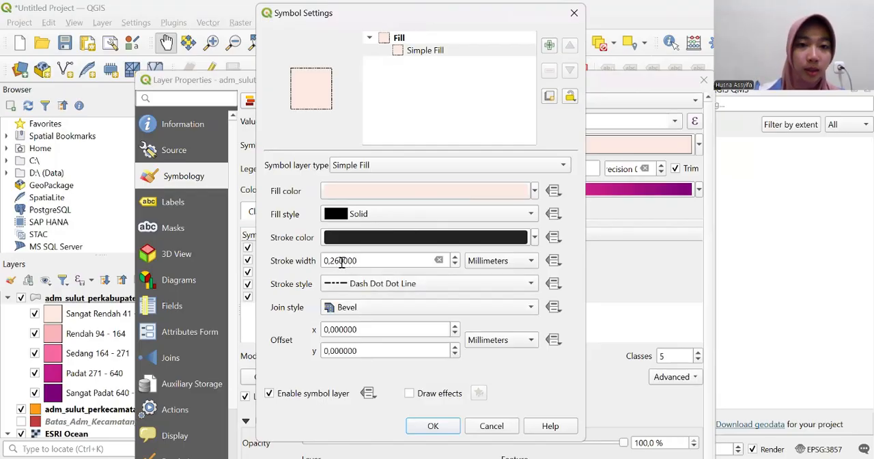
drag(360, 262, 318, 262)
text(0,2)
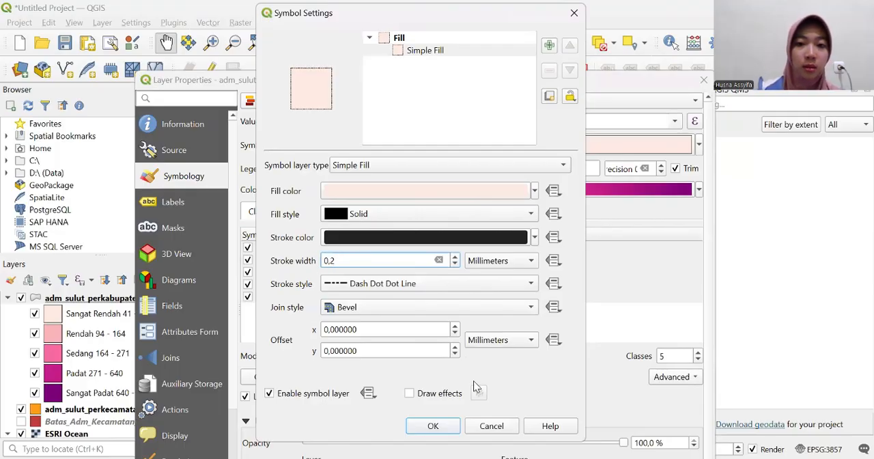
key(Return)
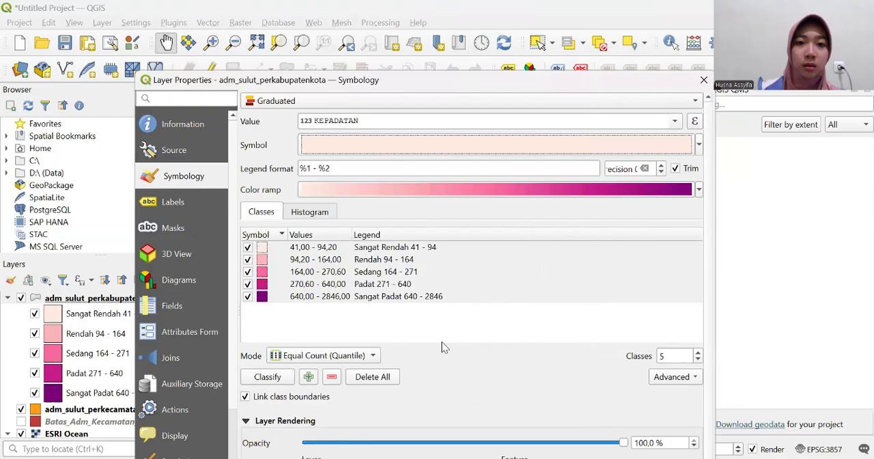
click(543, 144)
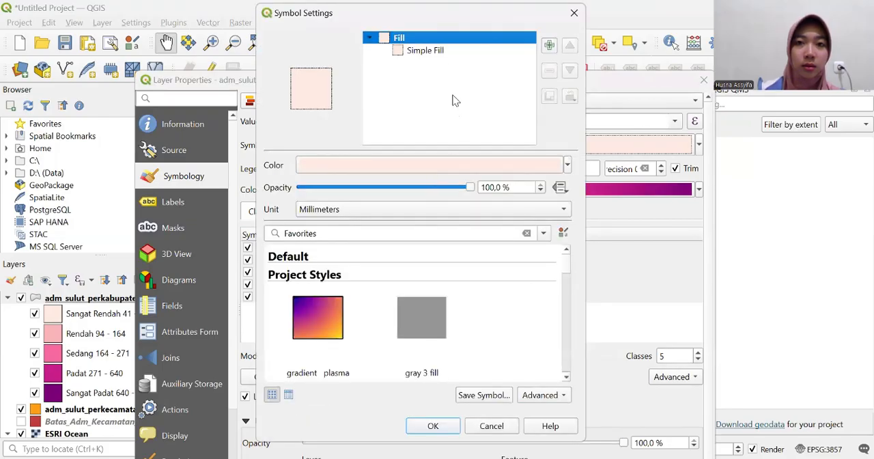
click(438, 53)
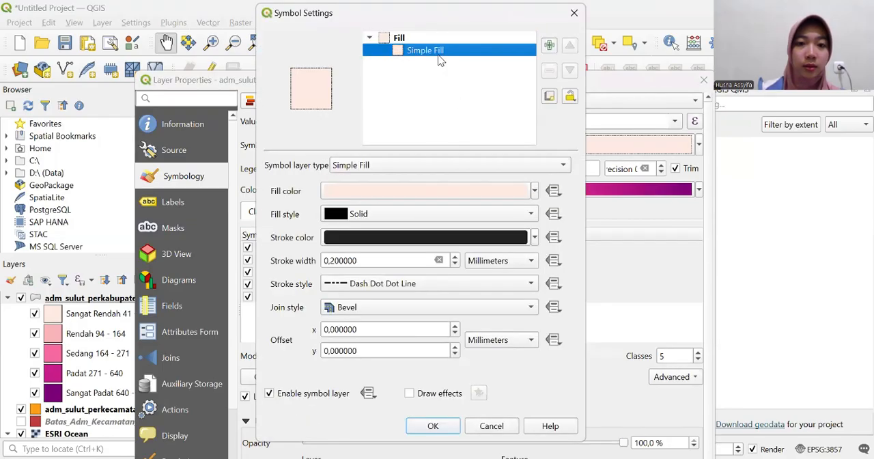
click(433, 426)
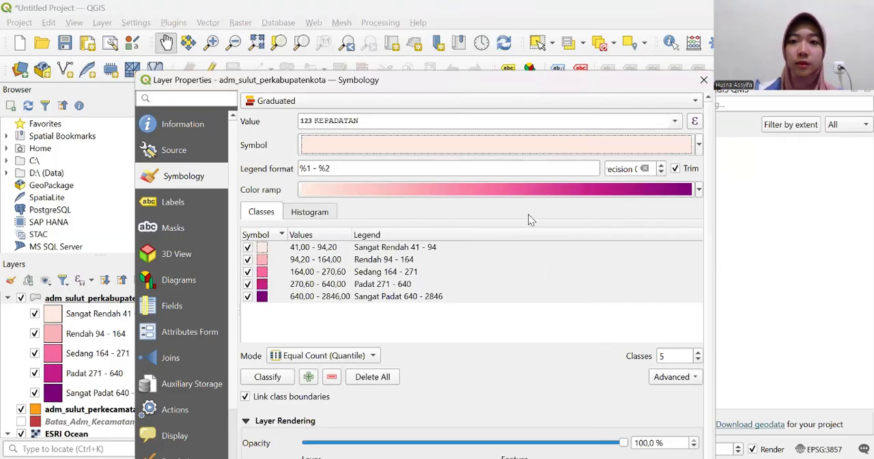
- Try the PuRd and Viridis color ramps on the density classes
click(699, 190)
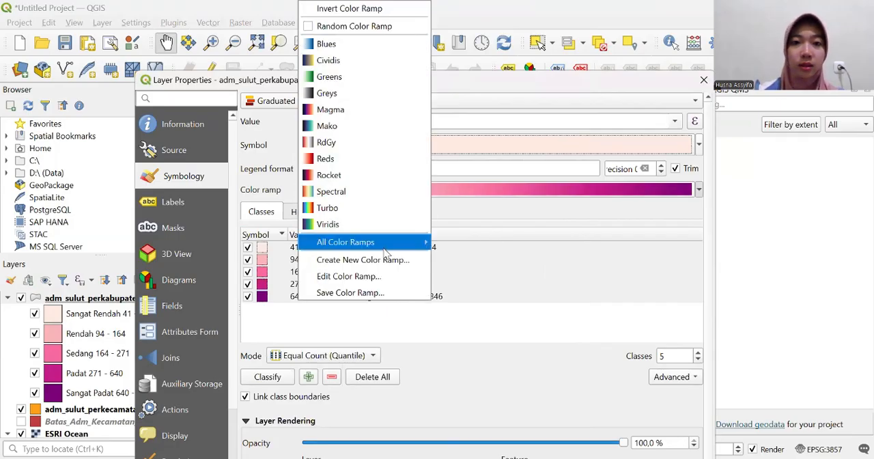
mouse_move(385, 250)
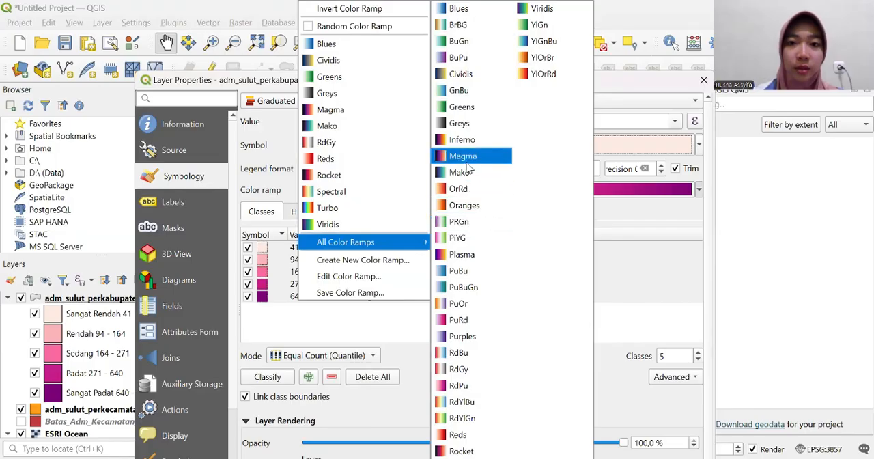
click(476, 327)
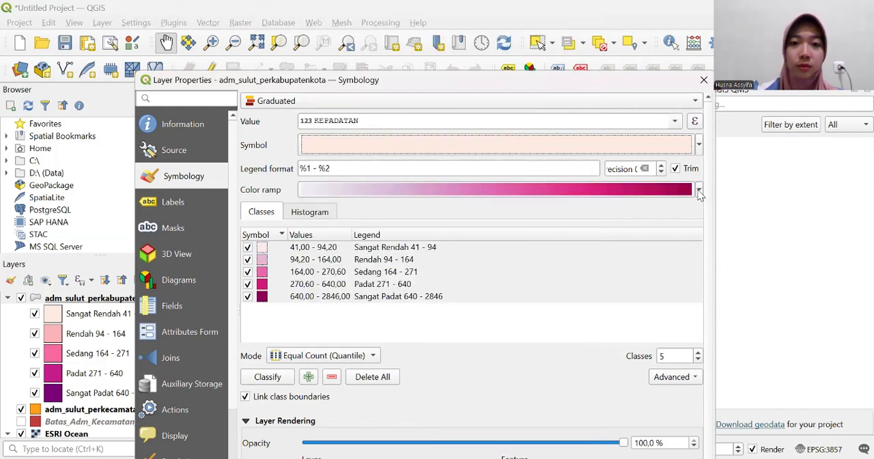
click(698, 191)
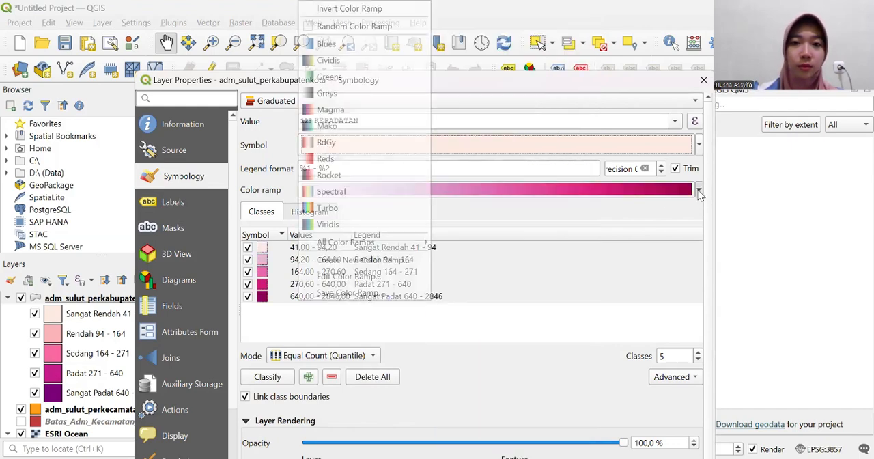
click(414, 229)
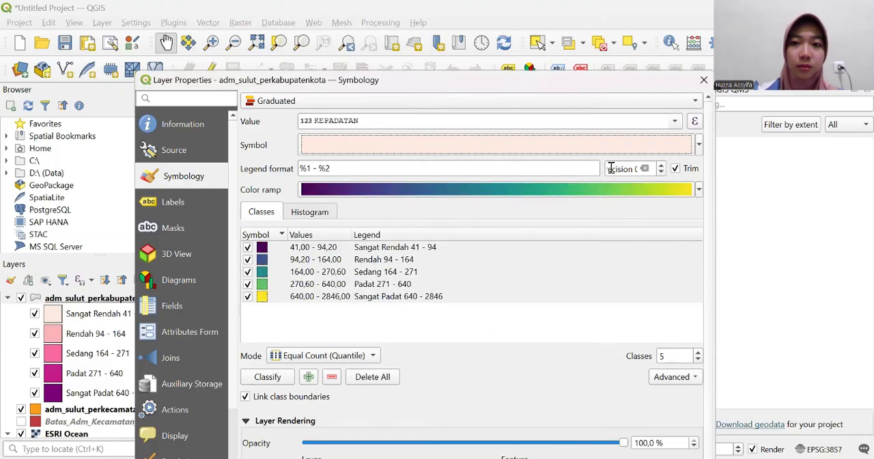
- Apply the PuRd color ramp to the five density classes and check the recoloured regencies and northern islands on the map
click(698, 191)
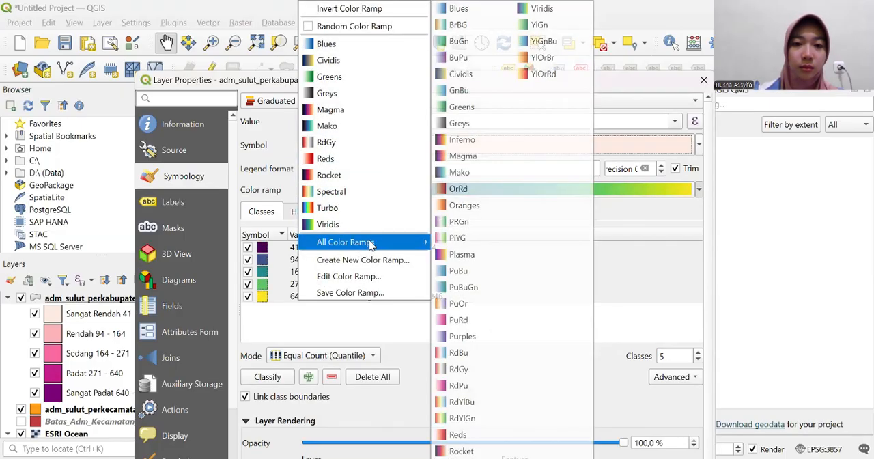
click(466, 321)
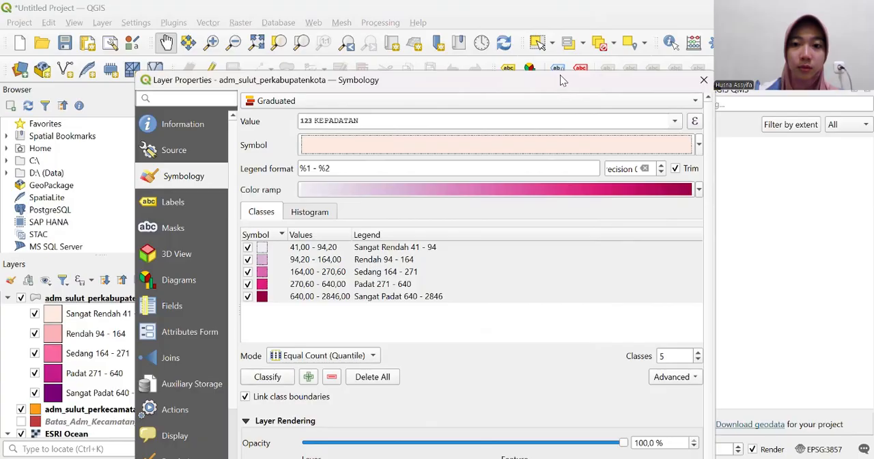
drag(560, 81, 557, 13)
click(622, 448)
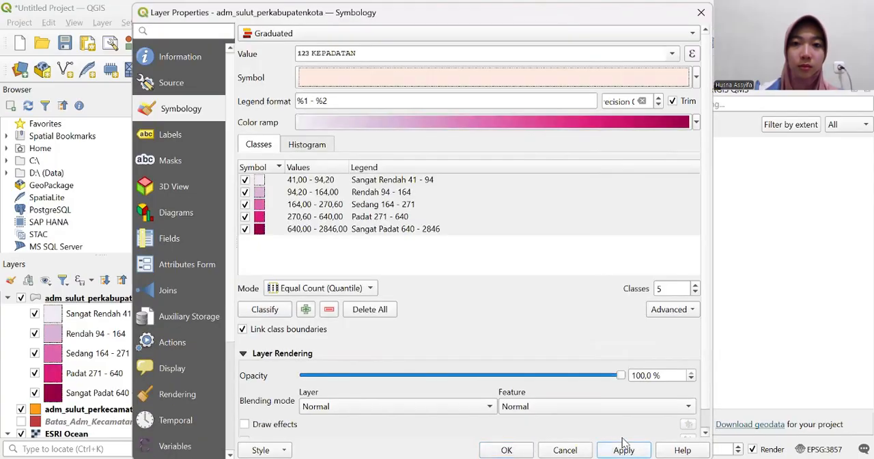
click(518, 445)
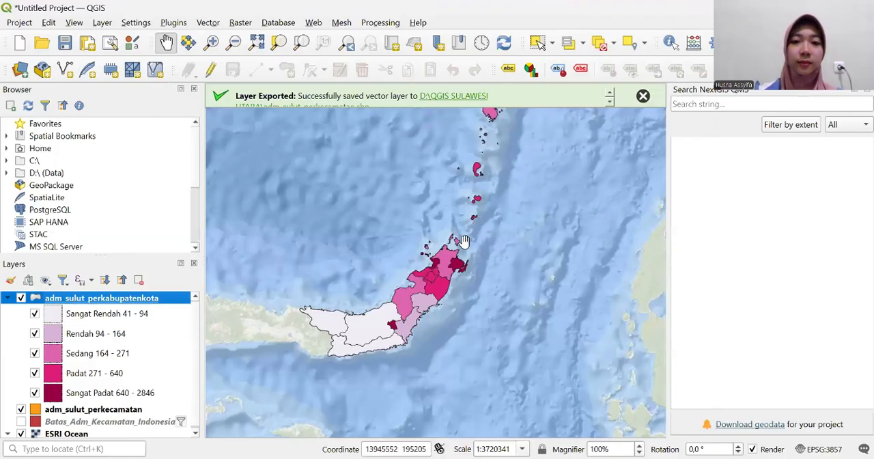
drag(463, 240, 441, 364)
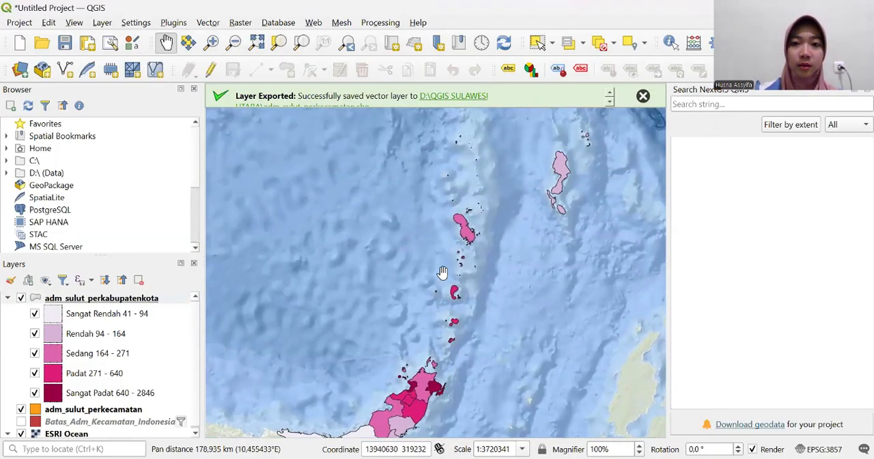
drag(462, 290, 484, 156)
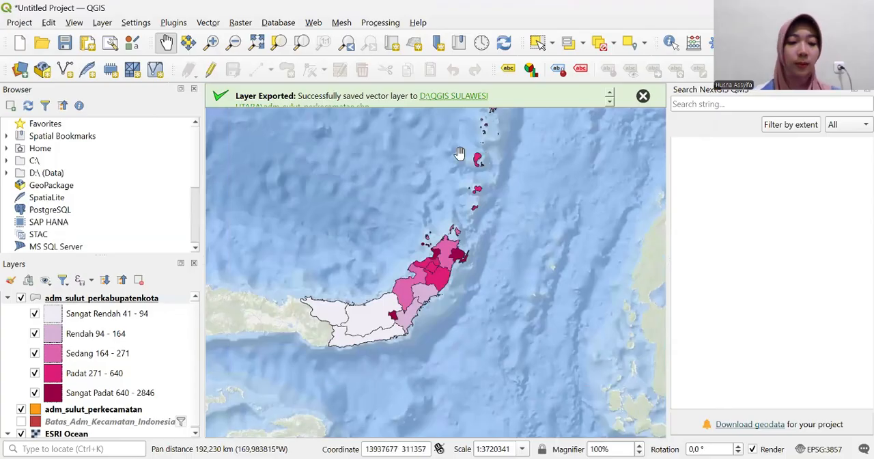
drag(461, 218, 478, 181)
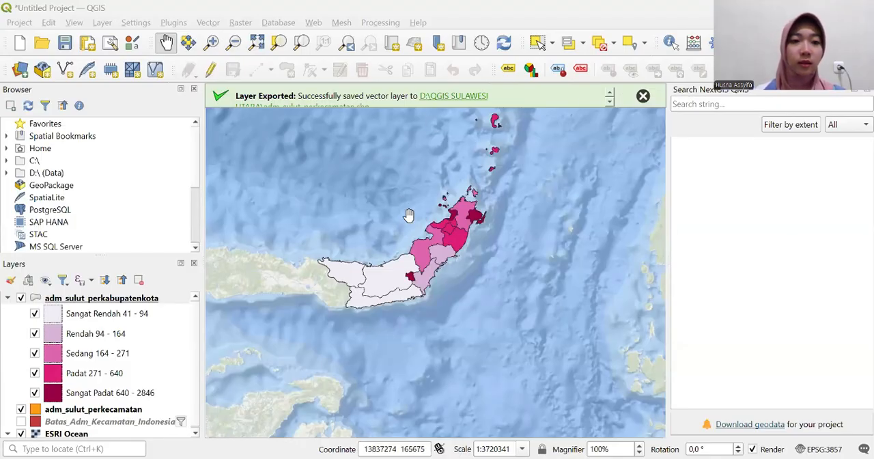
drag(425, 226, 442, 221)
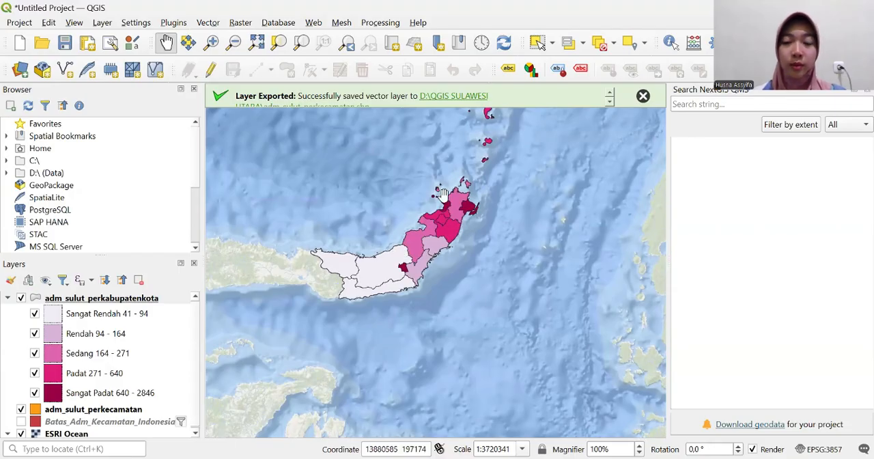
- Turn on single labels for the adm_sulut_perkabupatenkota layer using the nama_kab field
click(132, 301)
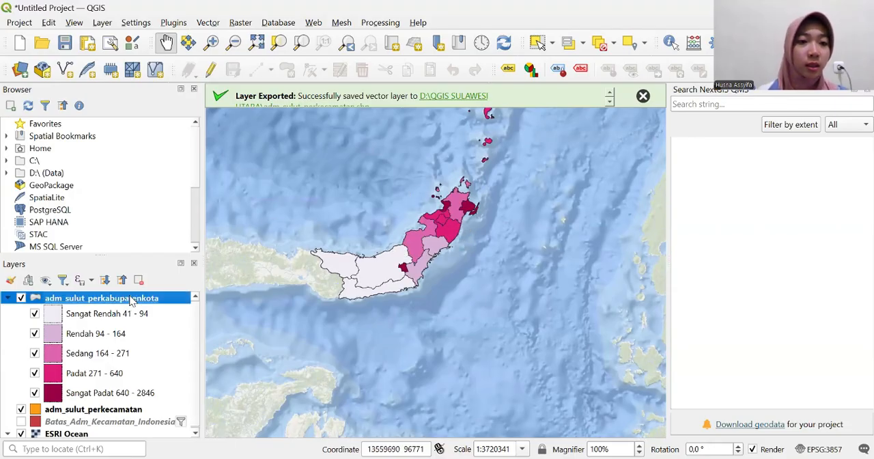
right_click(132, 301)
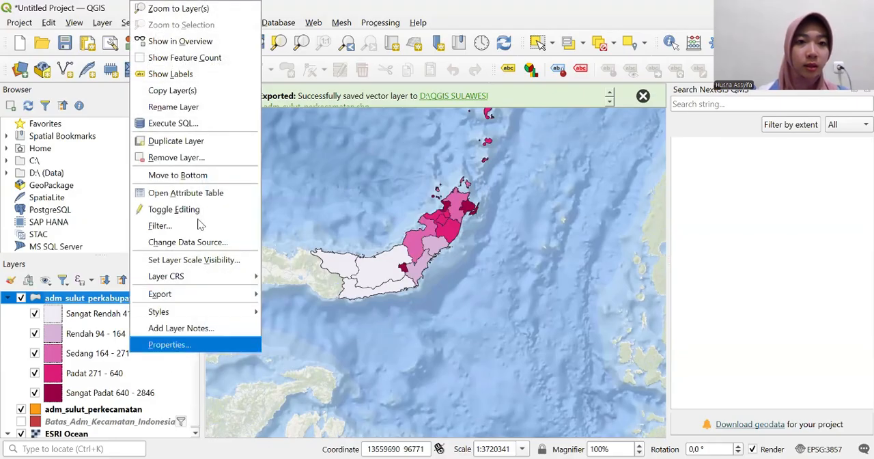
click(170, 345)
click(171, 135)
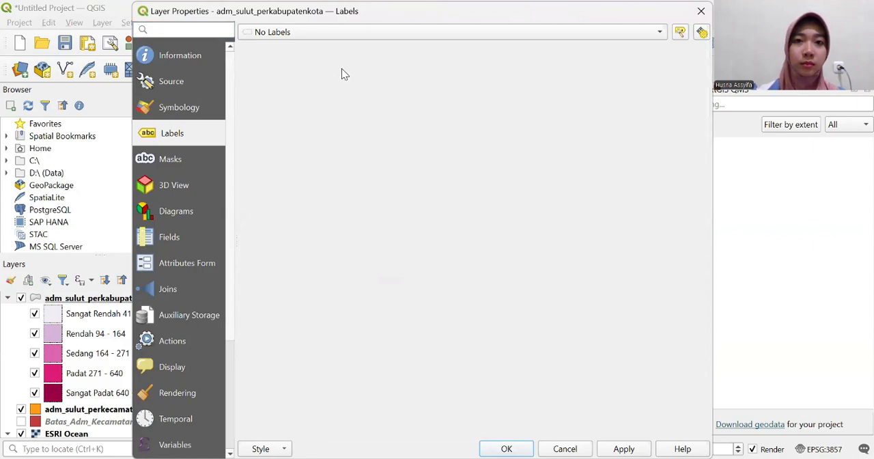
click(661, 34)
click(480, 51)
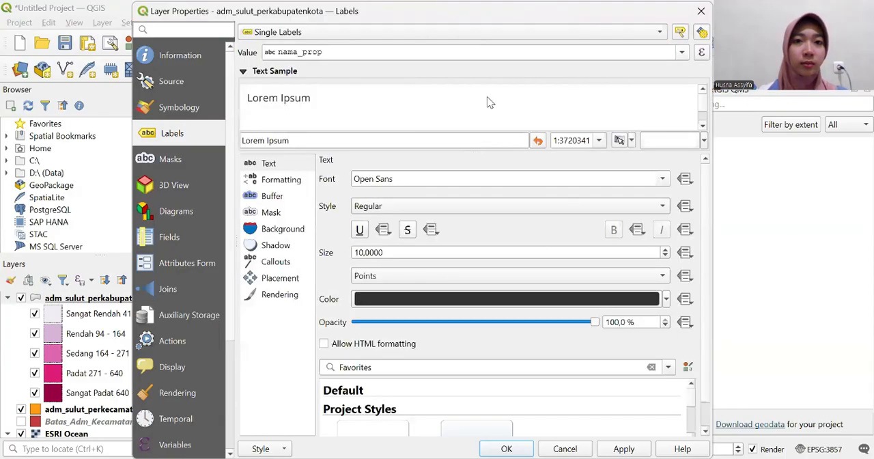
click(684, 56)
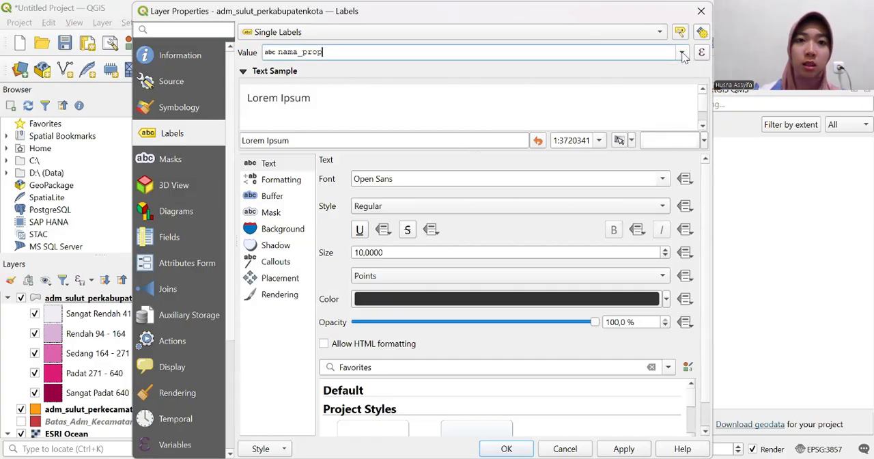
click(681, 53)
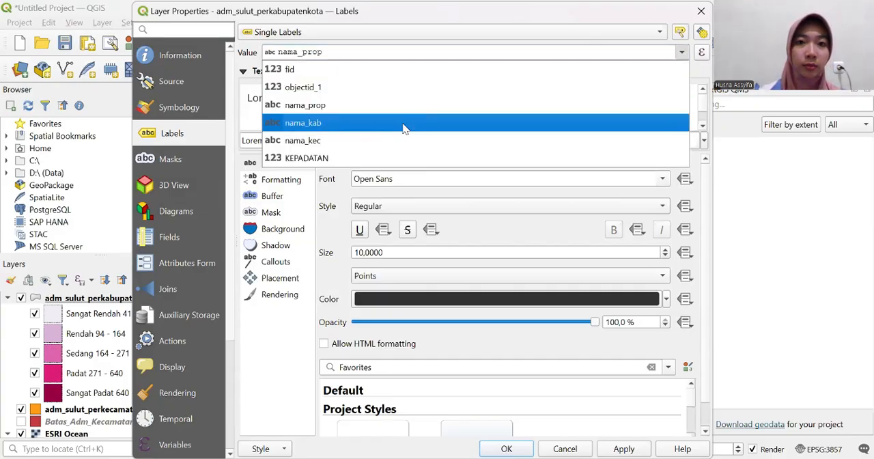
click(403, 129)
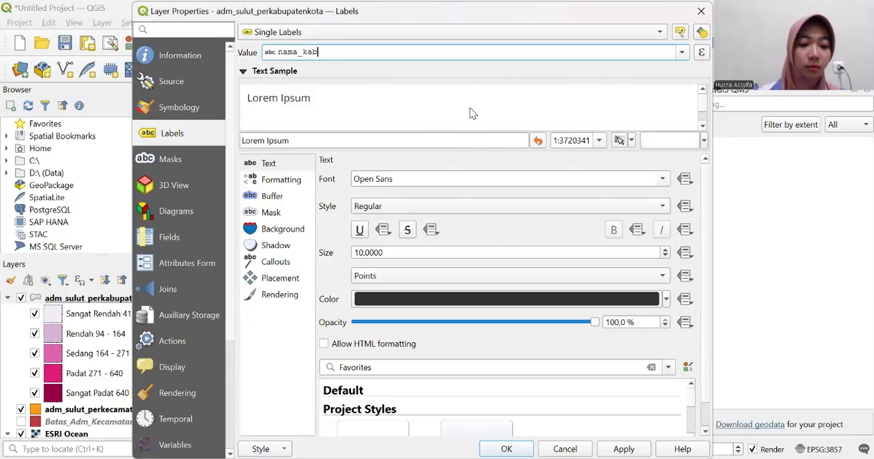
- Set the regency label text size to 5 points, apply it, and check the labels on the map
click(365, 252)
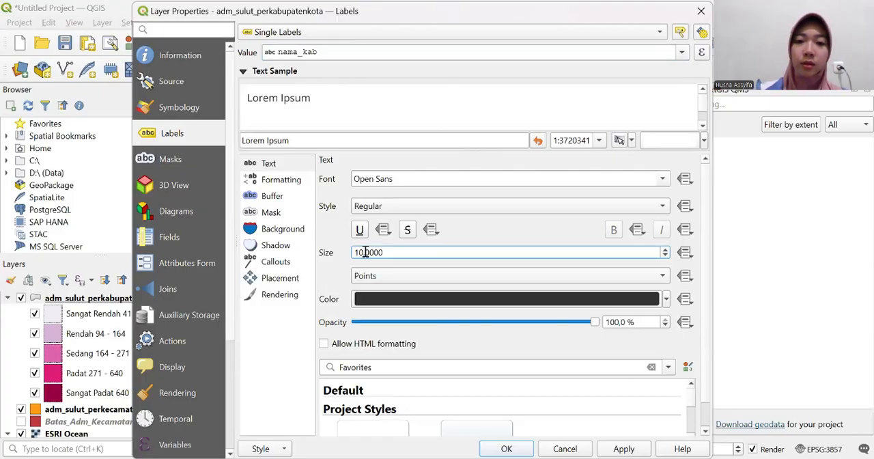
key(BackSpace)
key(BackSpace)
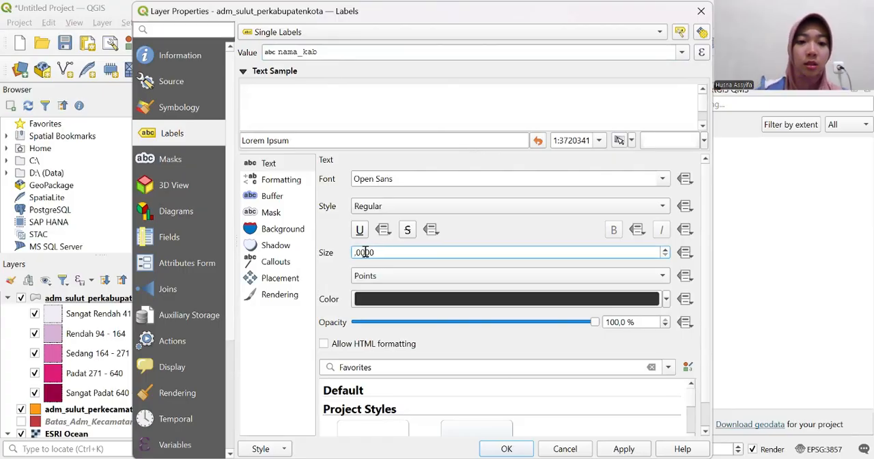
text(5)
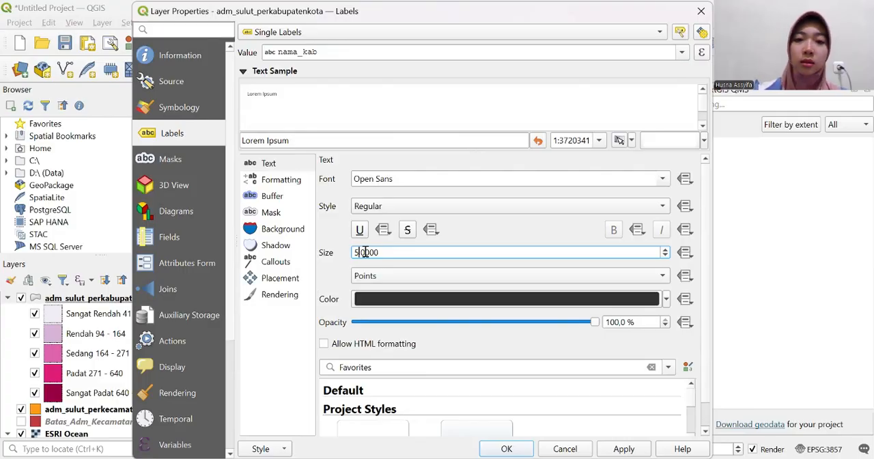
key(Return)
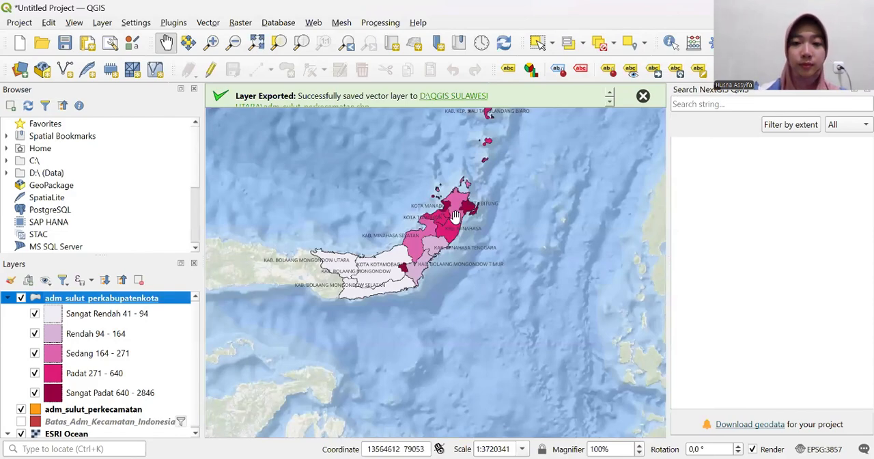
drag(413, 302, 410, 351)
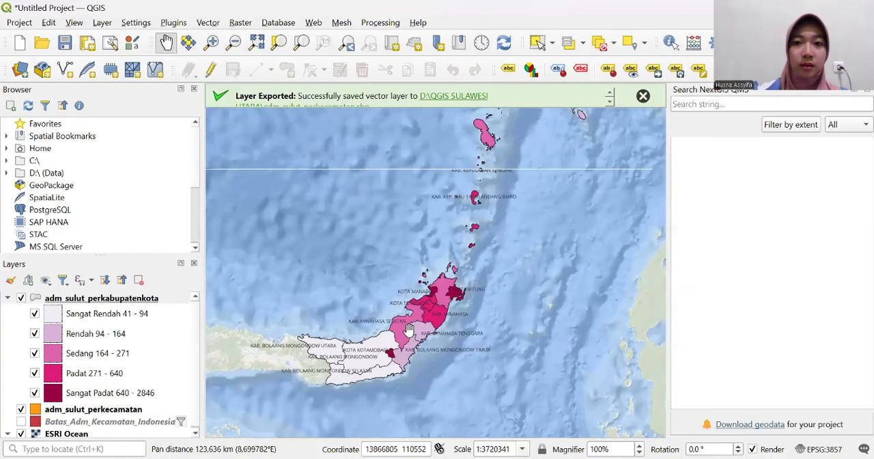
drag(434, 252, 428, 321)
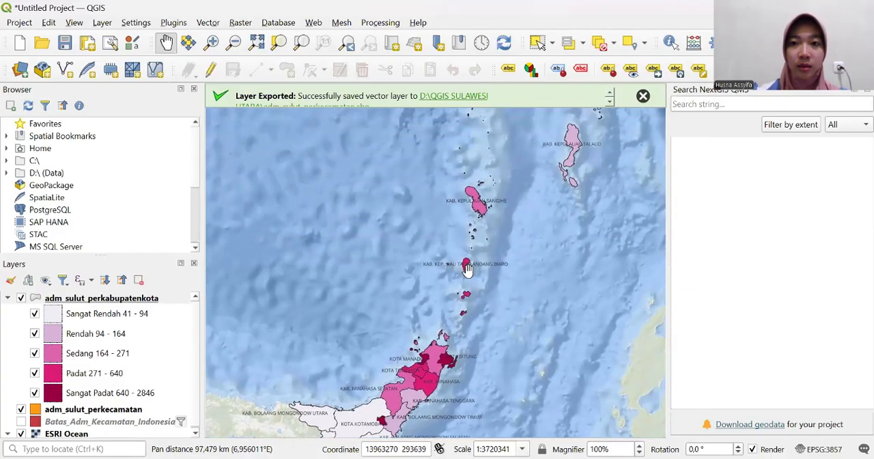
drag(466, 264, 454, 230)
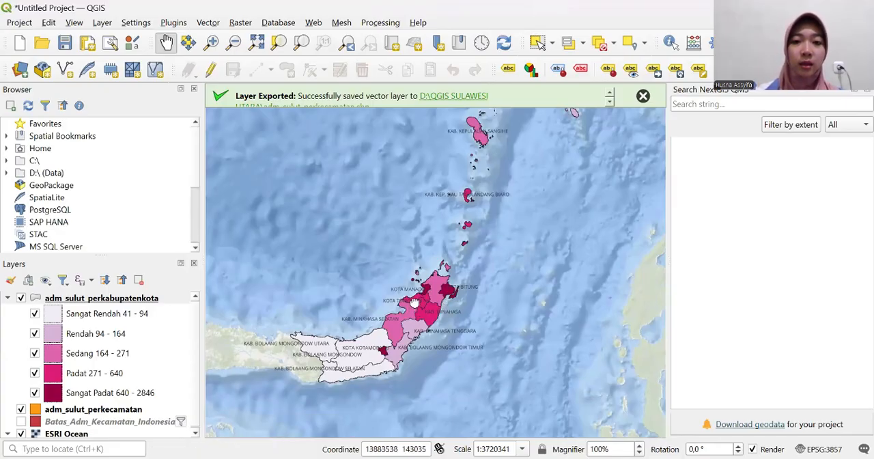
drag(414, 306, 420, 266)
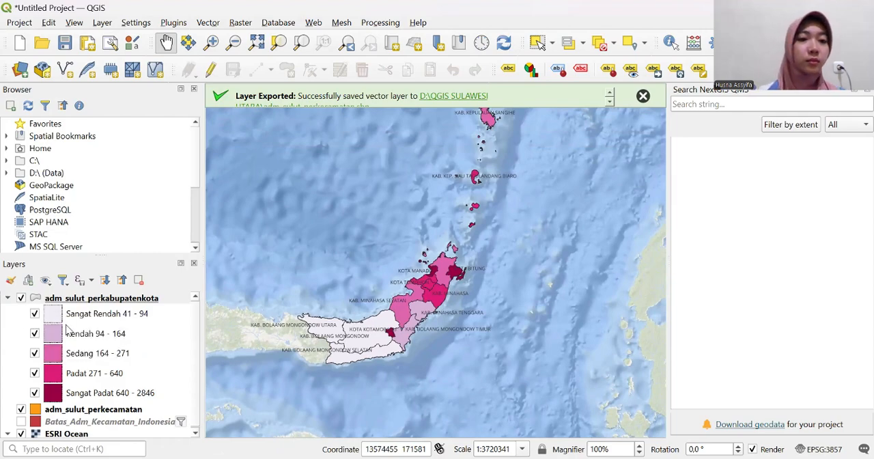
- Duplicate the adm_sulut_perkabupatenkota layer and collapse the copy's legend classes
click(121, 299)
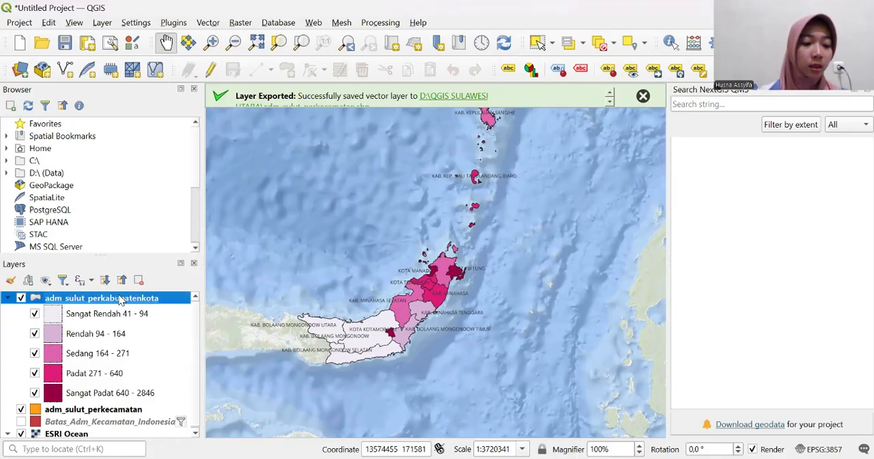
right_click(120, 299)
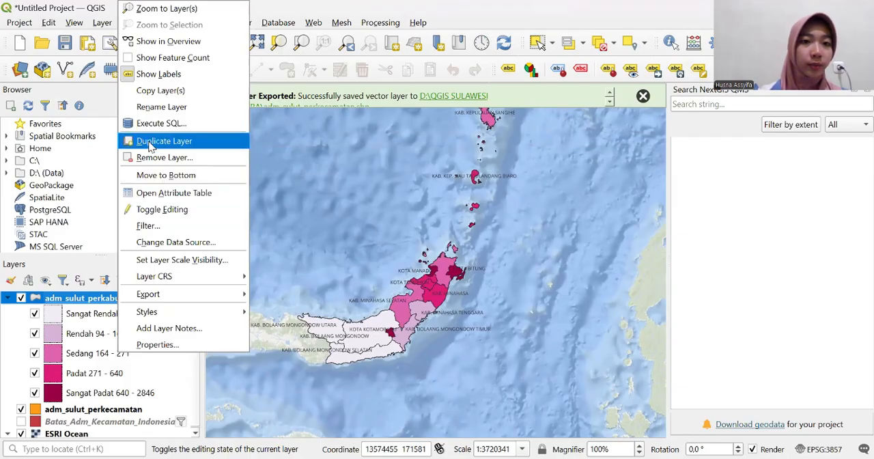
click(151, 144)
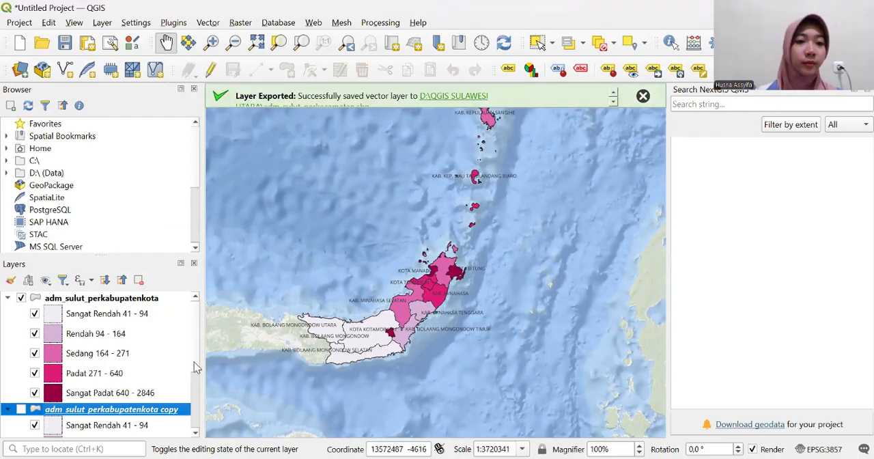
scroll(194, 363, down, 2)
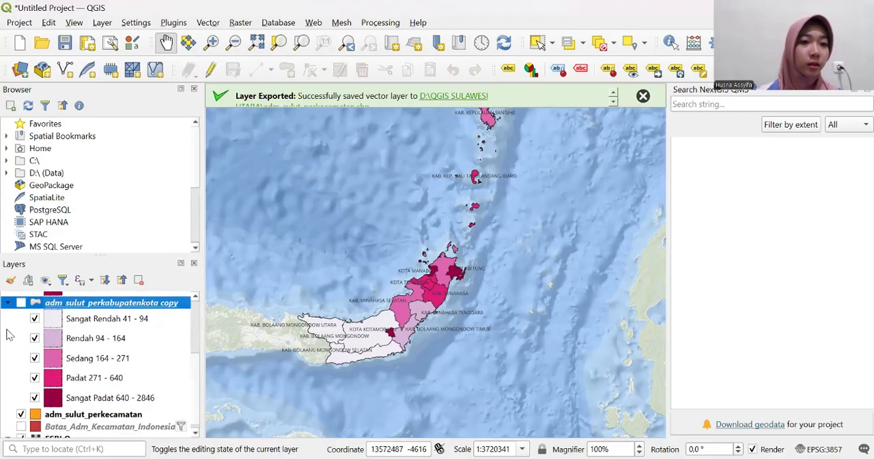
click(9, 304)
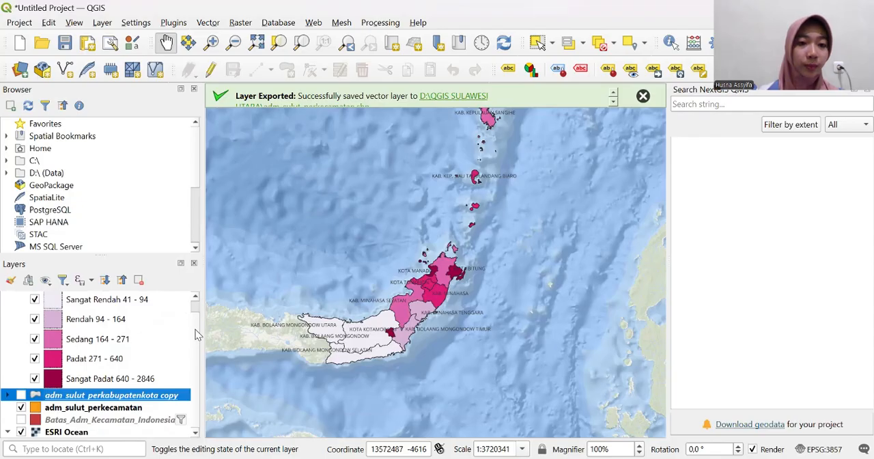
scroll(196, 310, up, 1)
scroll(196, 321, down, 1)
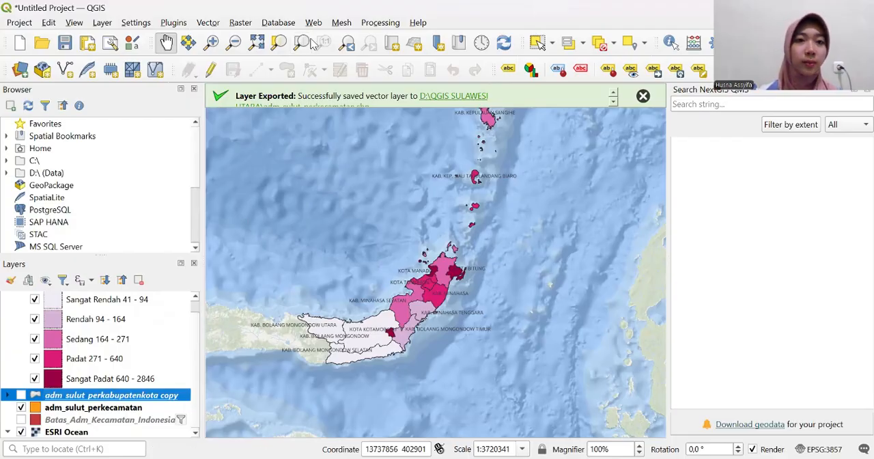
- Create a new print layout titled "Layout Peta Kepadatan Sulut"
click(21, 23)
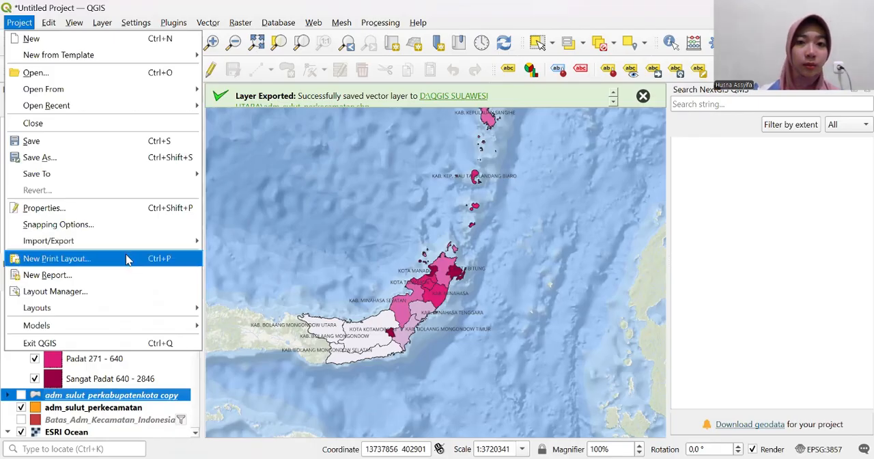
click(126, 257)
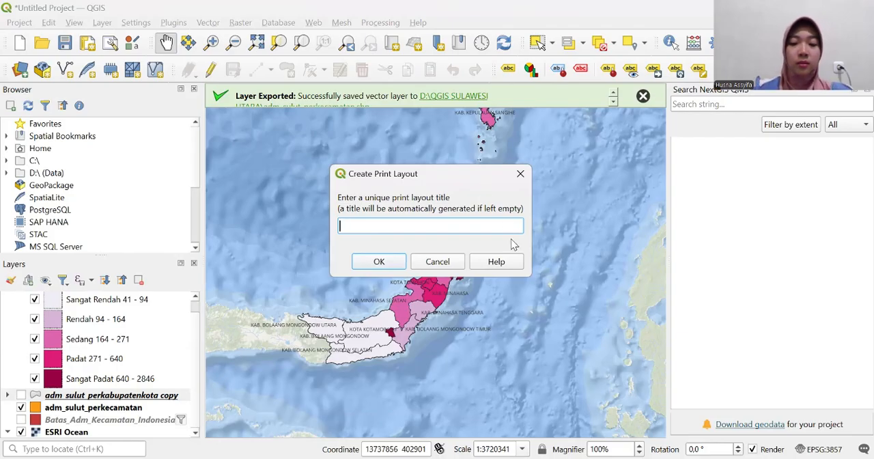
text(Lay)
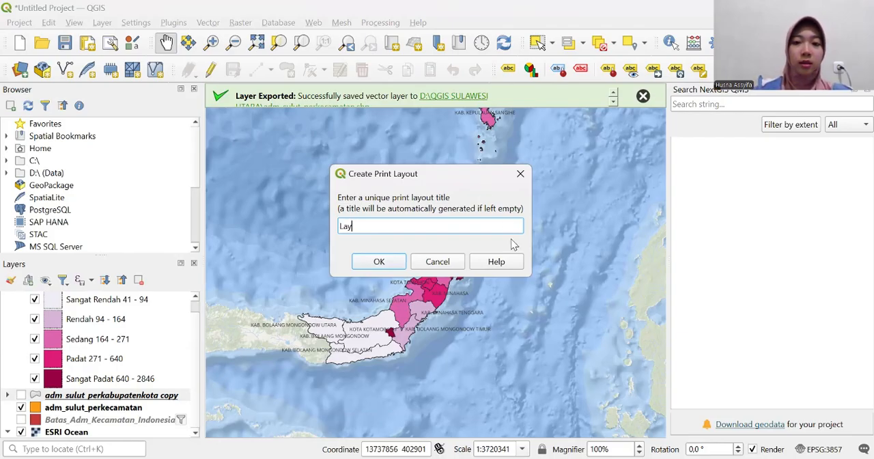
text(ot)
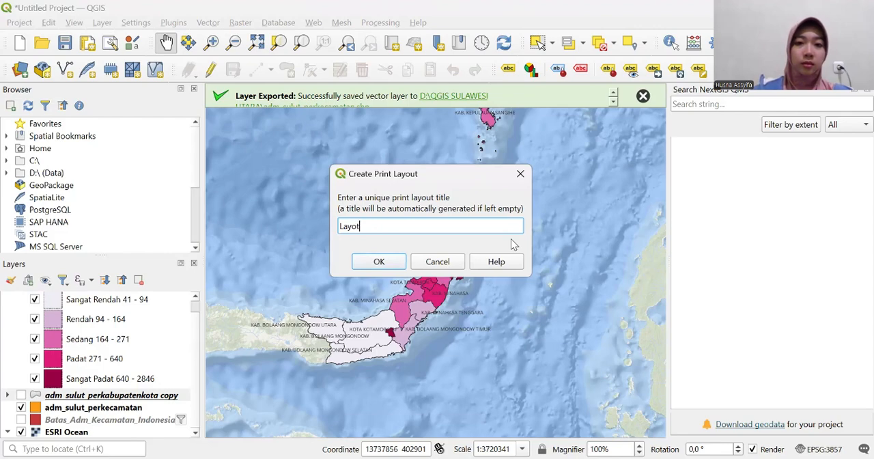
key(BackSpace)
text(ut )
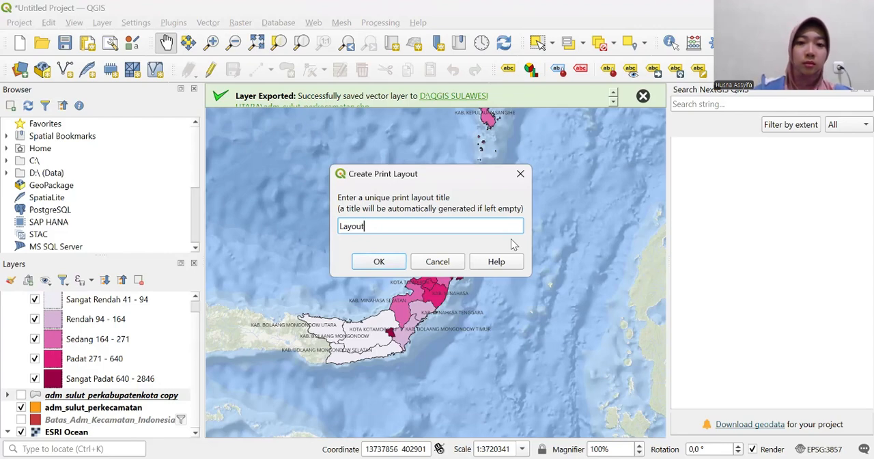
text(Peta)
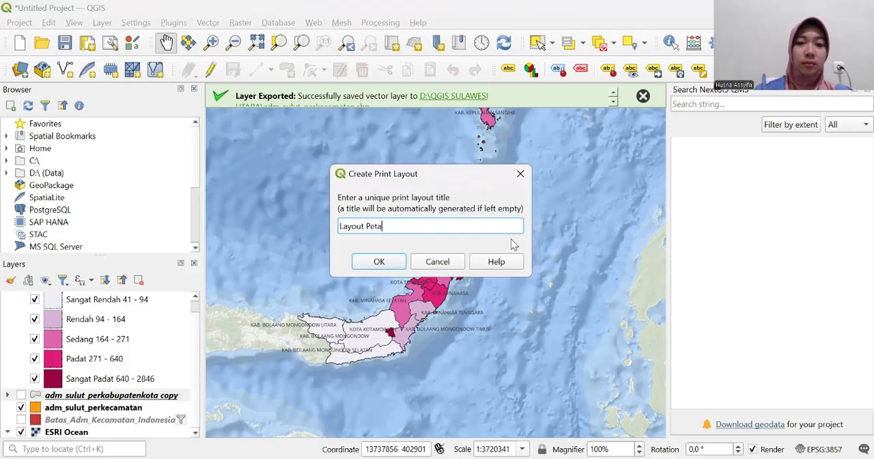
text( Kepa)
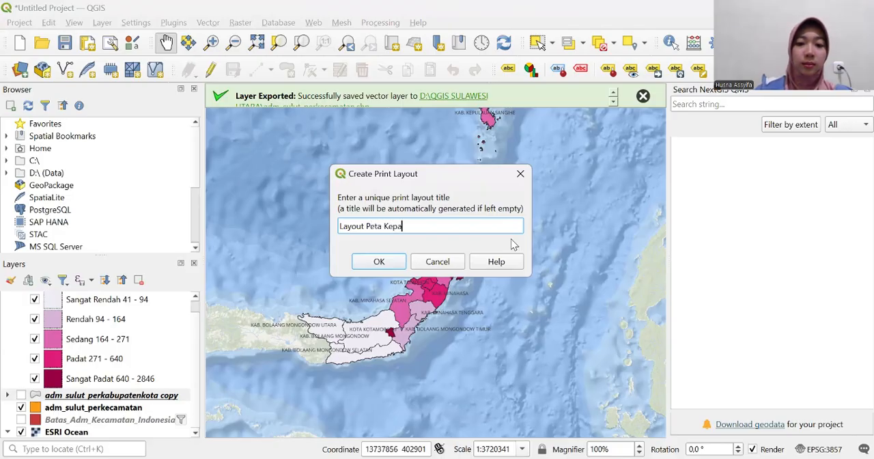
text(datan P)
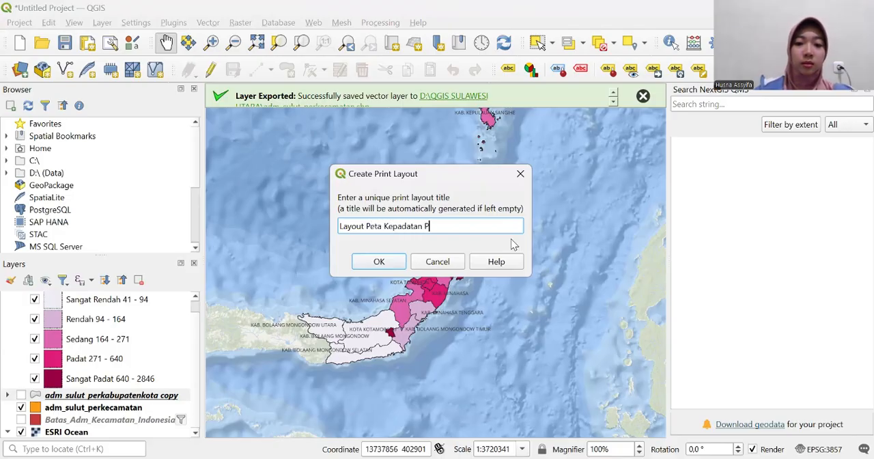
key(BackSpace)
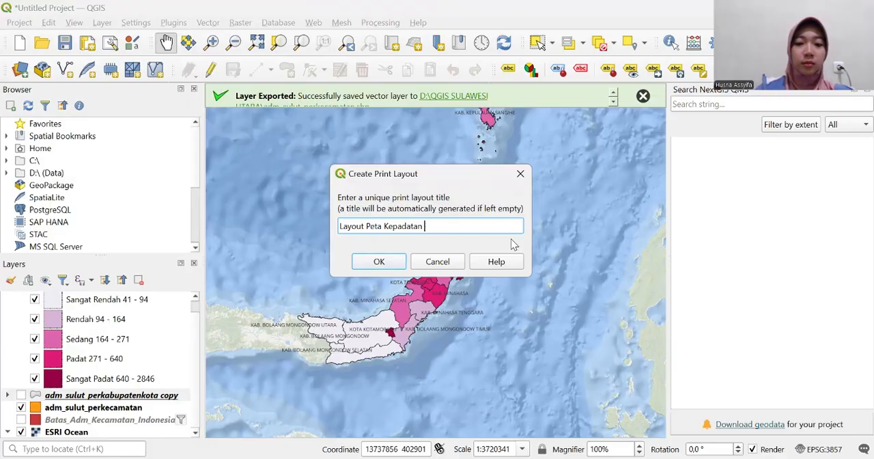
text(Sulut)
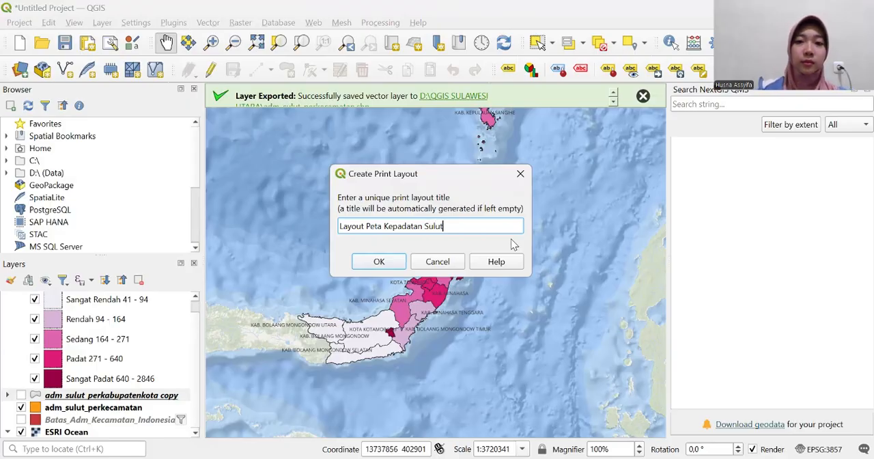
click(397, 263)
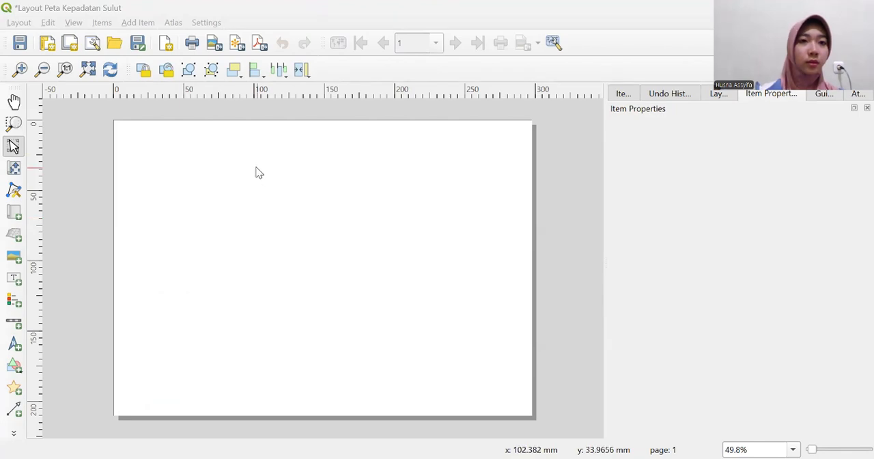
- Turn on grid snapping and show the grid on the layout page
click(71, 23)
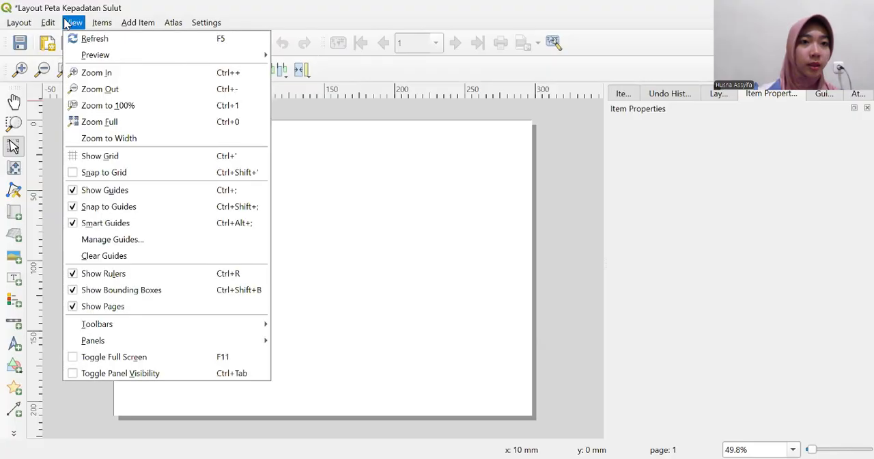
click(76, 174)
click(74, 23)
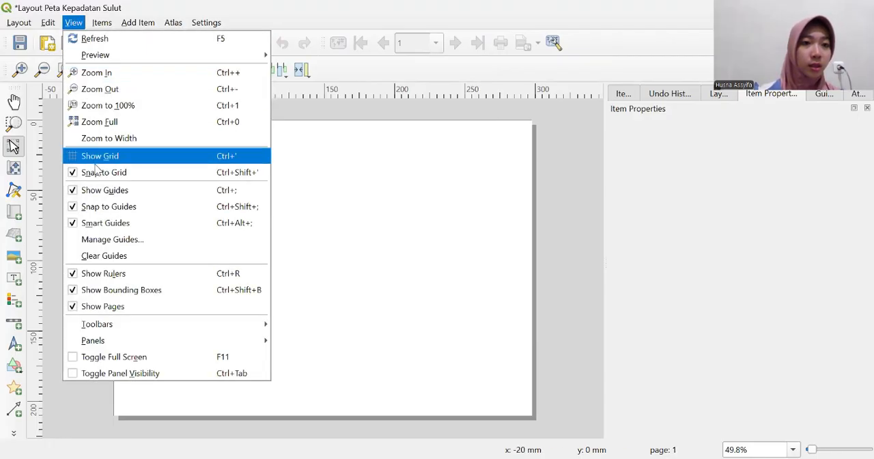
click(98, 157)
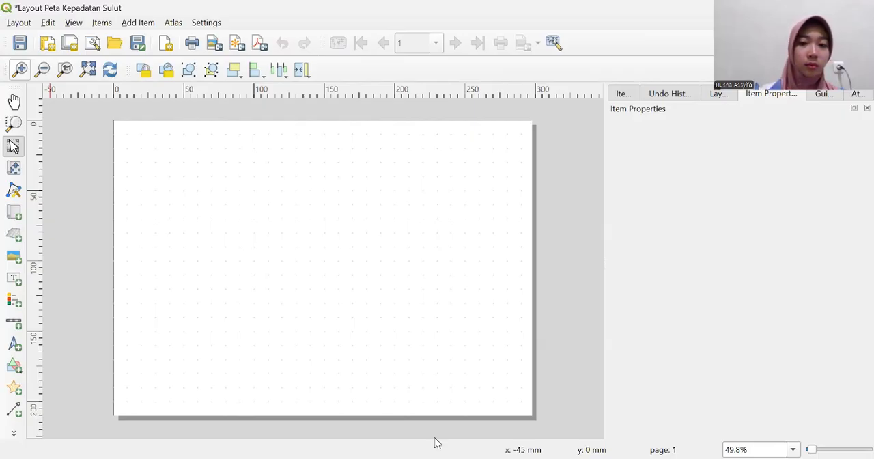
- Draw a rectangle about 287 by 201 mm just inside the page edges as the layout border
click(84, 370)
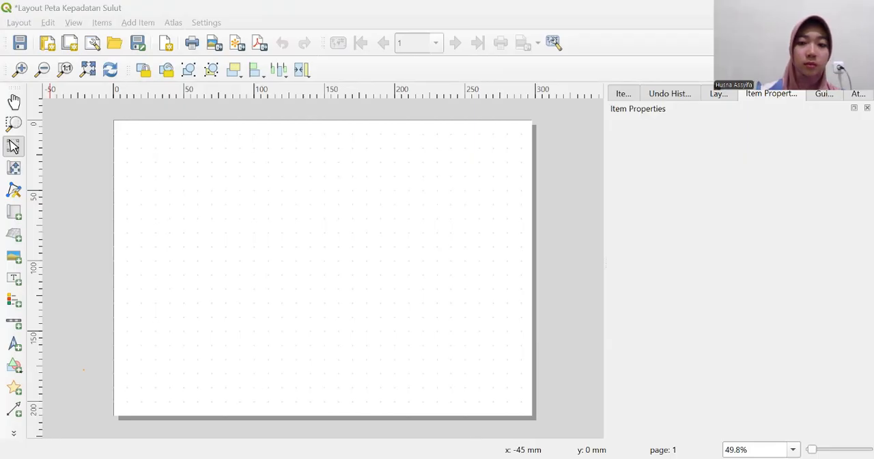
click(16, 368)
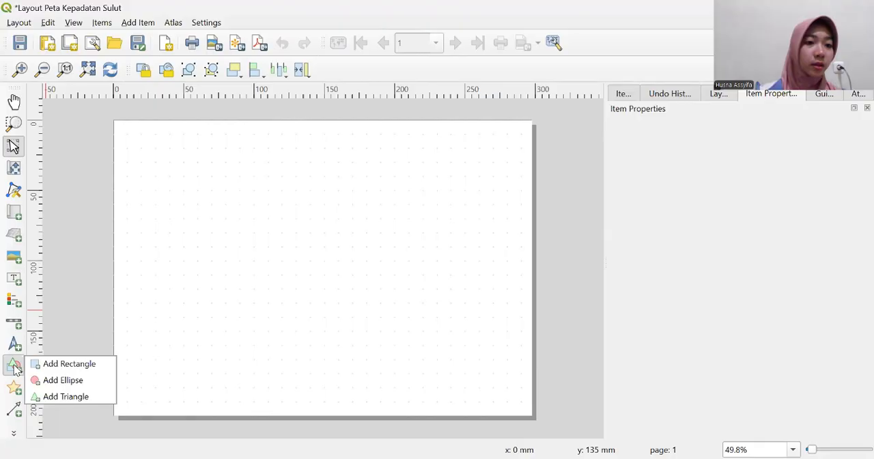
click(56, 365)
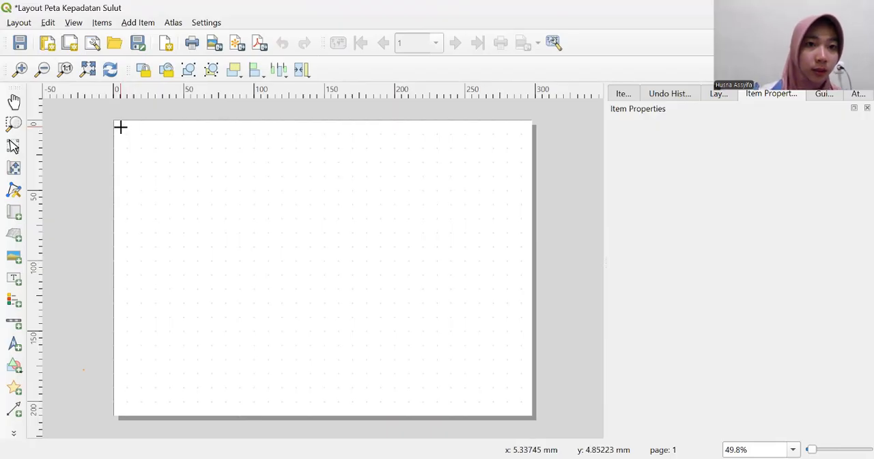
drag(120, 126, 525, 409)
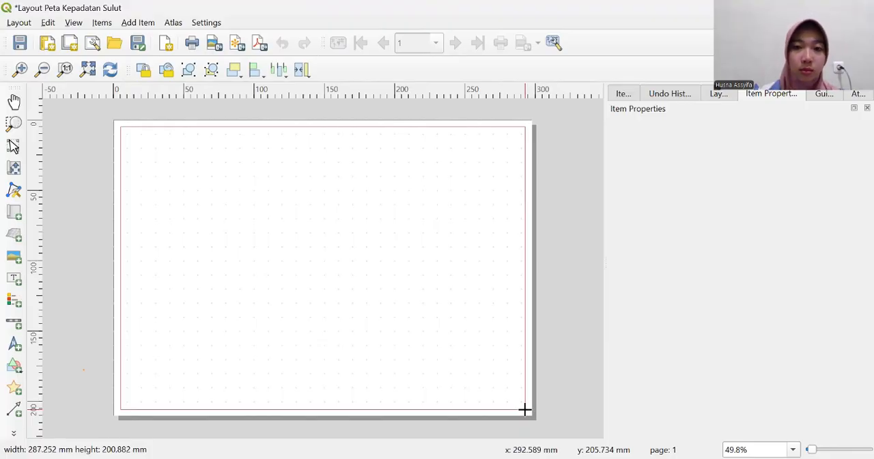
drag(525, 409, 525, 409)
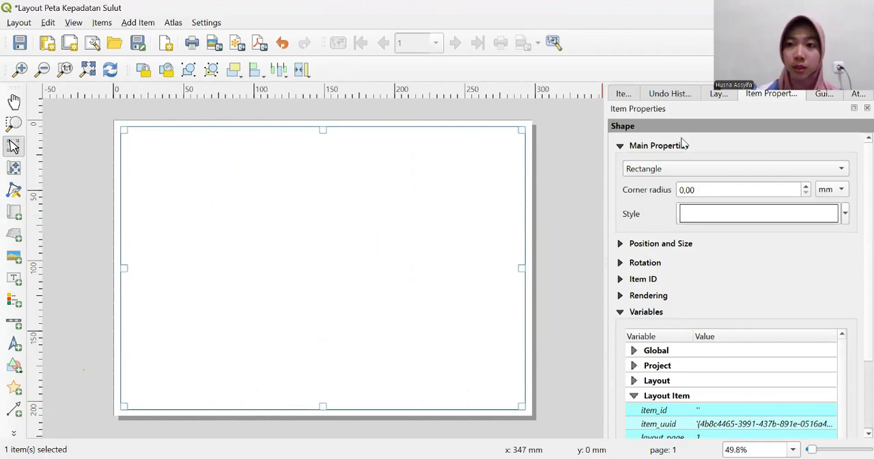
- Lock the border rectangle, unlock it briefly to test selecting it on the page, and lock it again
click(618, 97)
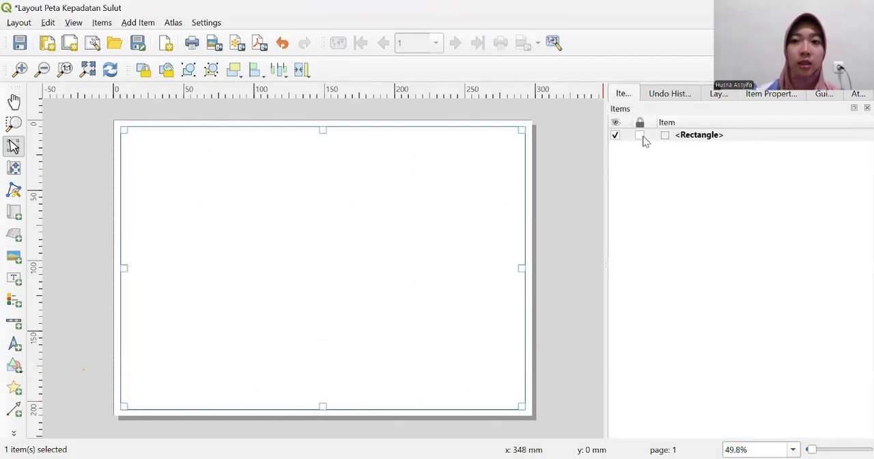
click(641, 136)
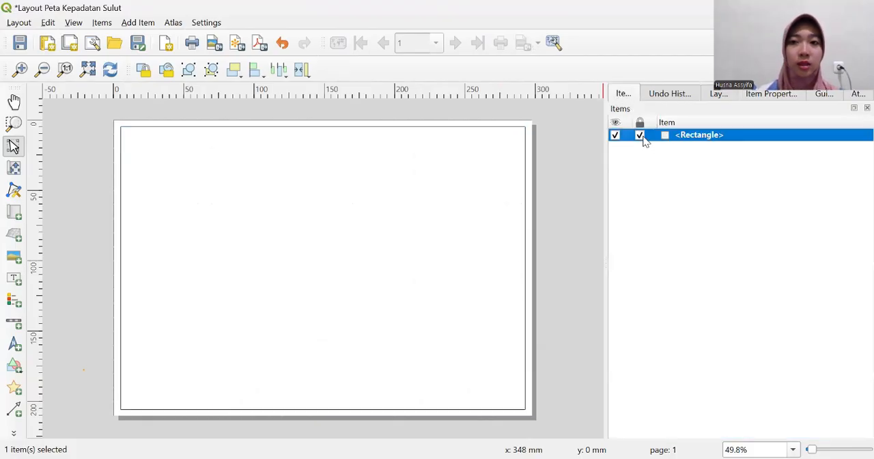
click(439, 209)
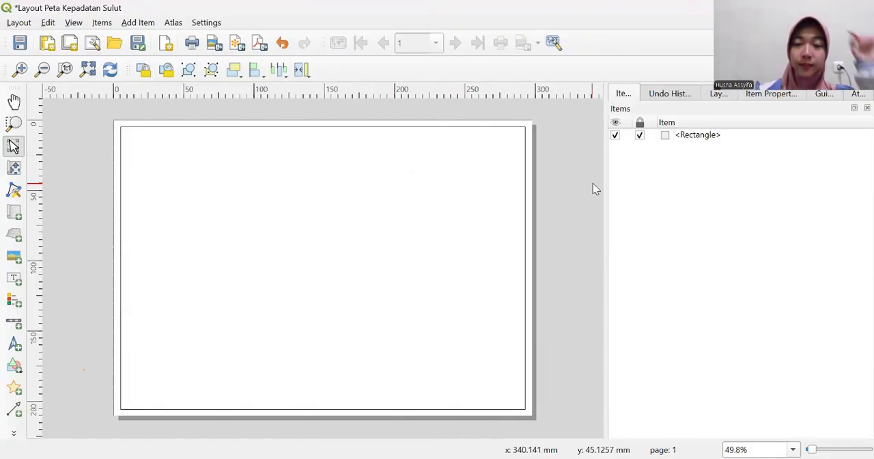
click(639, 134)
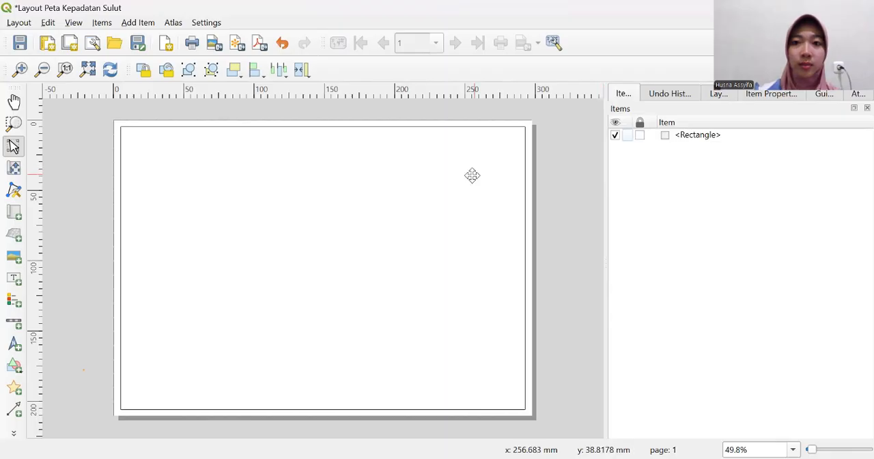
click(472, 175)
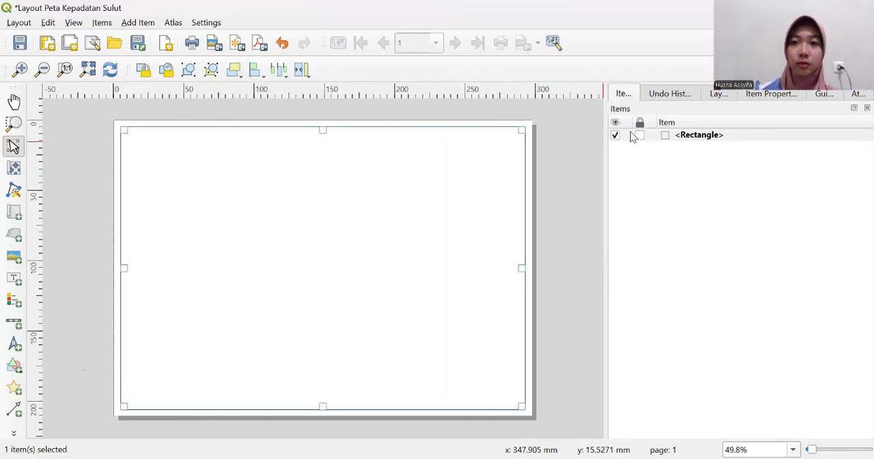
click(639, 135)
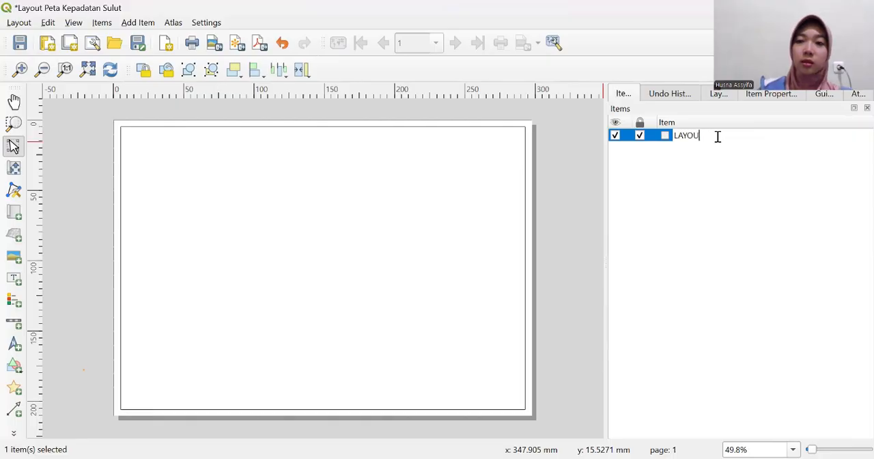
- Rename the locked border rectangle in the item list as GARIS TEPI LUAR
key(BackSpace)
key(BackSpace)
key(BackSpace)
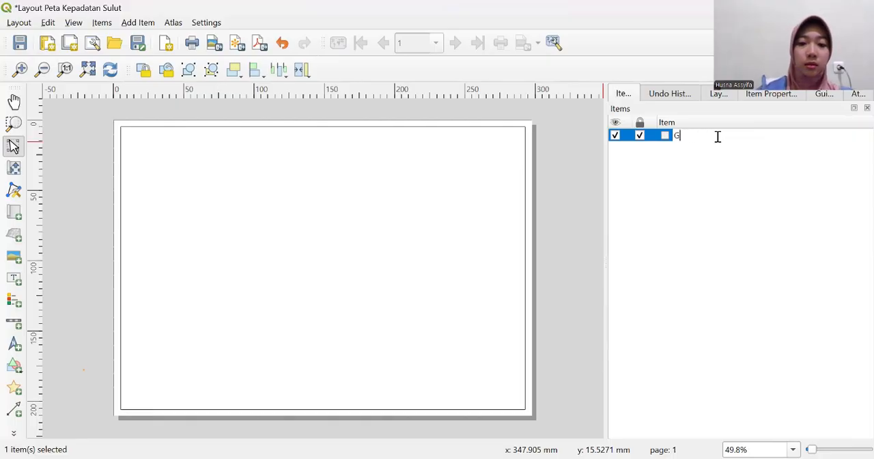
text(IS TE)
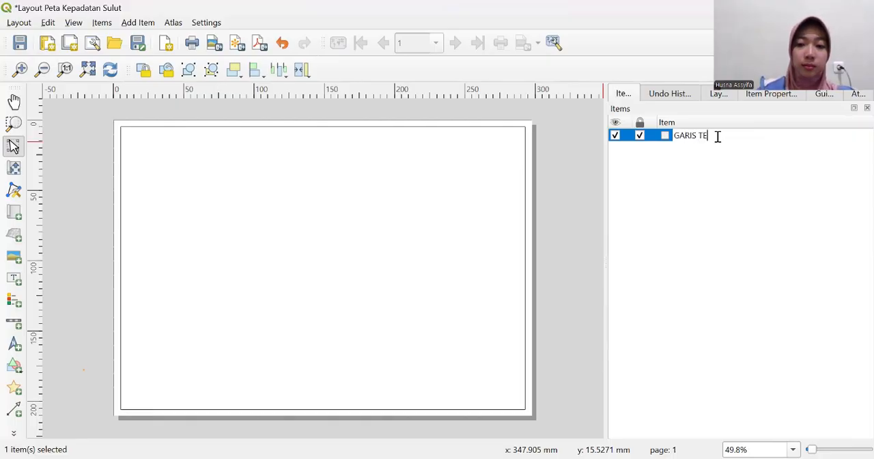
text(PI LUAR)
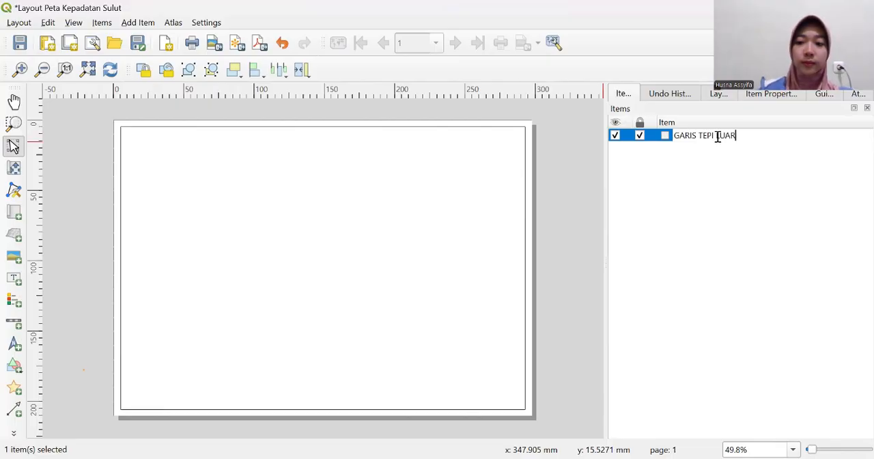
key(Return)
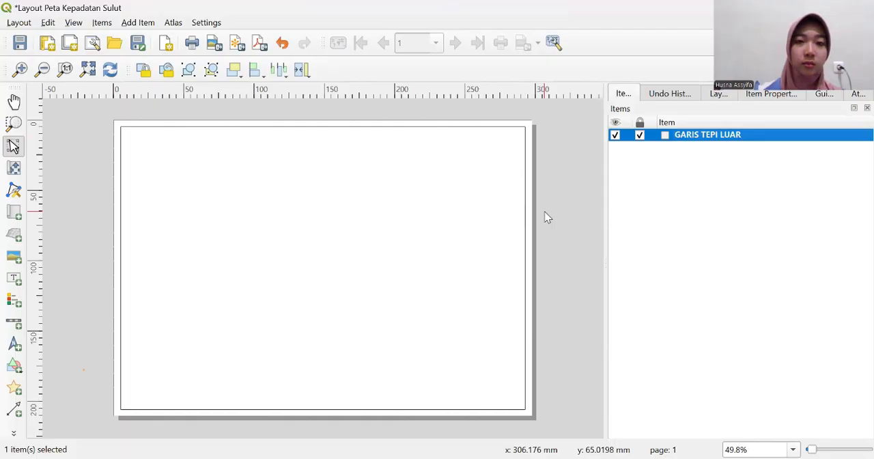
click(461, 202)
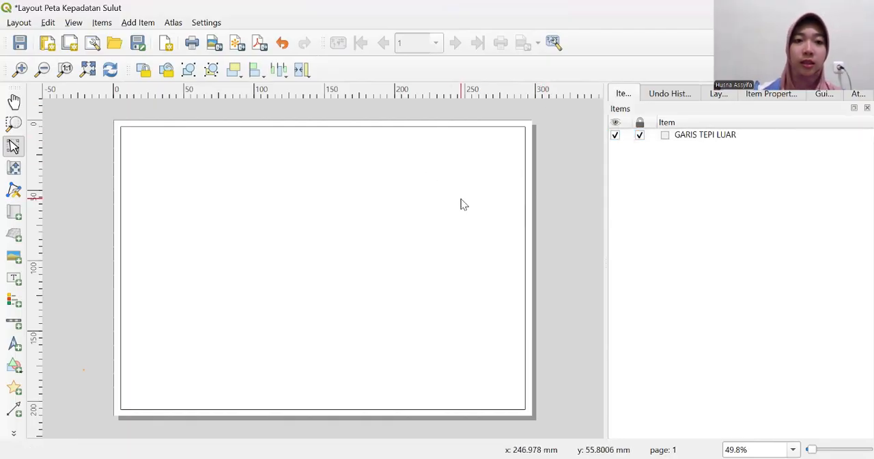
click(640, 136)
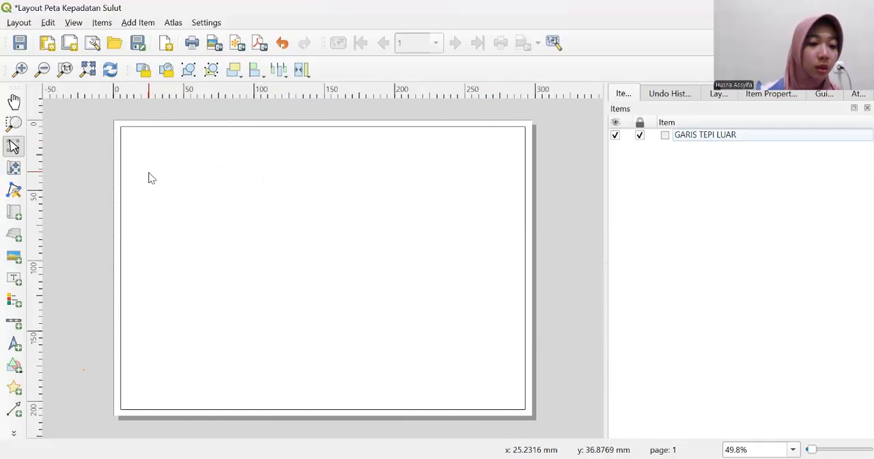
- Draw a second rectangle about 175 by 190 mm inside the border, covering the left part of the page
click(13, 366)
click(66, 363)
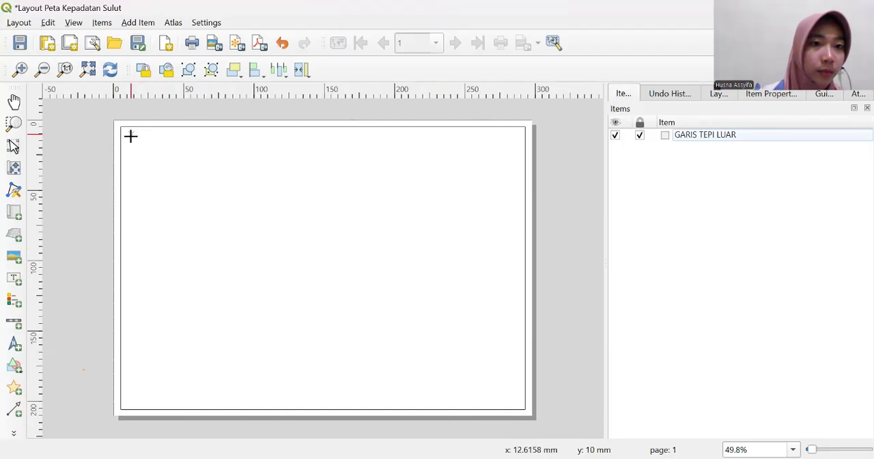
drag(129, 137, 372, 401)
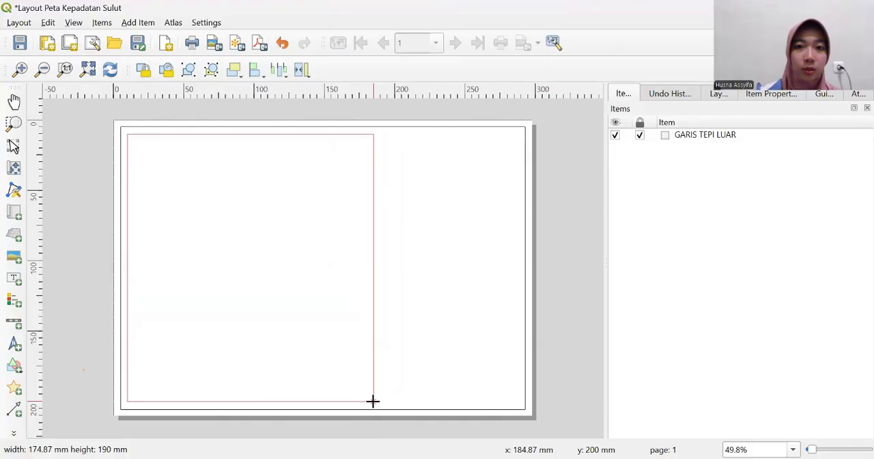
drag(373, 401, 372, 401)
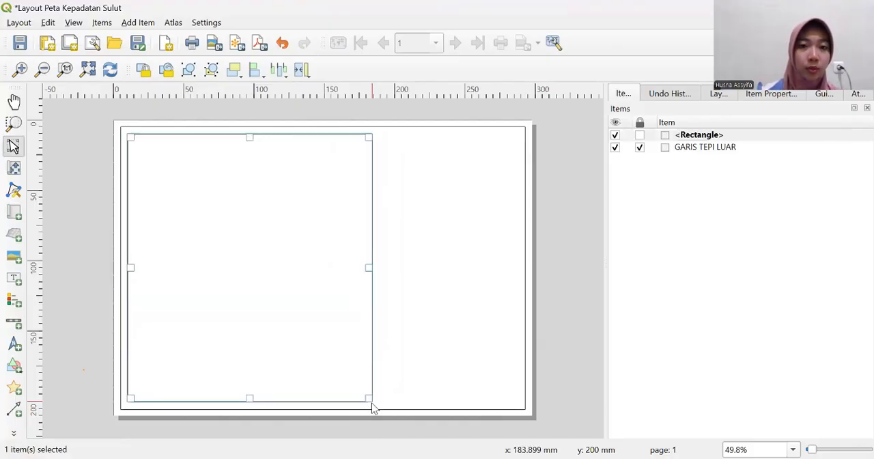
click(418, 295)
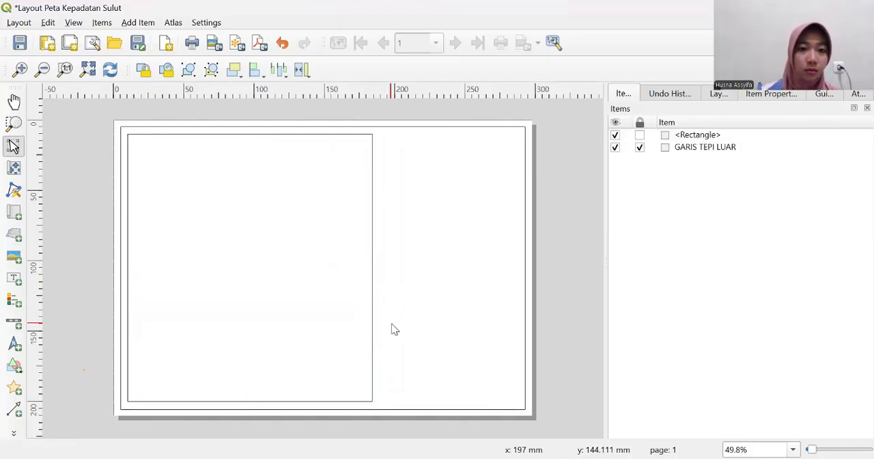
- Set the stroke width of the inner rectangle's simple fill to 0.1 mm and check the thinner outline on the page
click(311, 271)
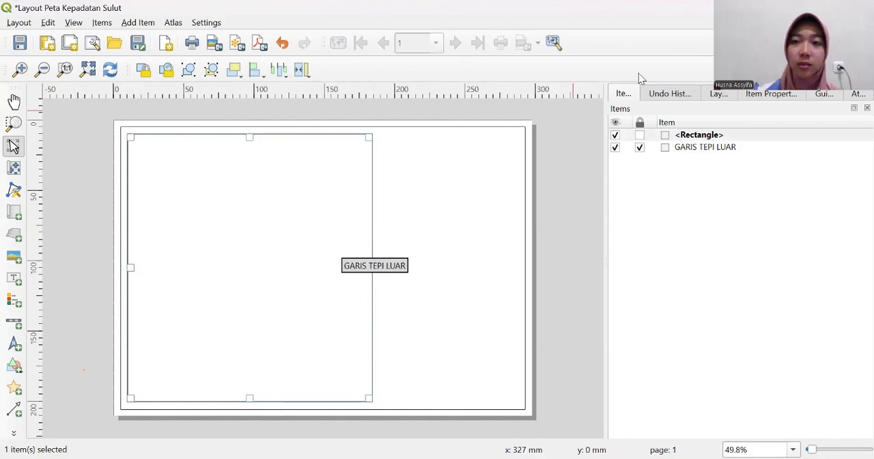
click(768, 94)
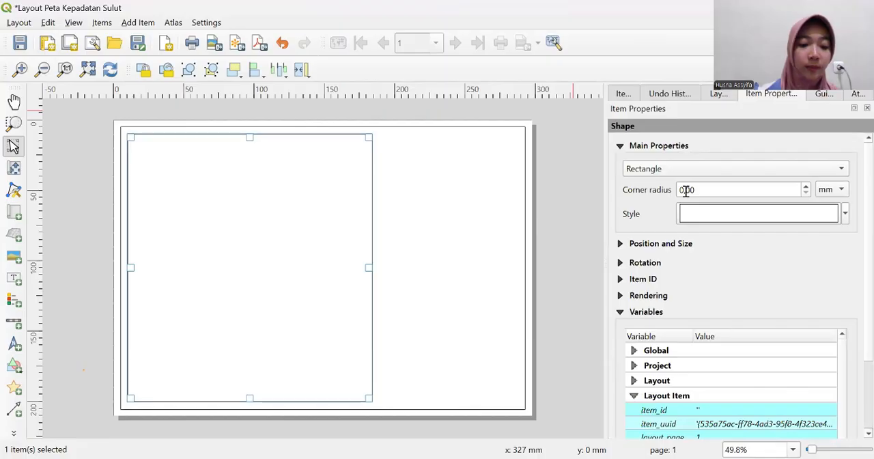
click(763, 214)
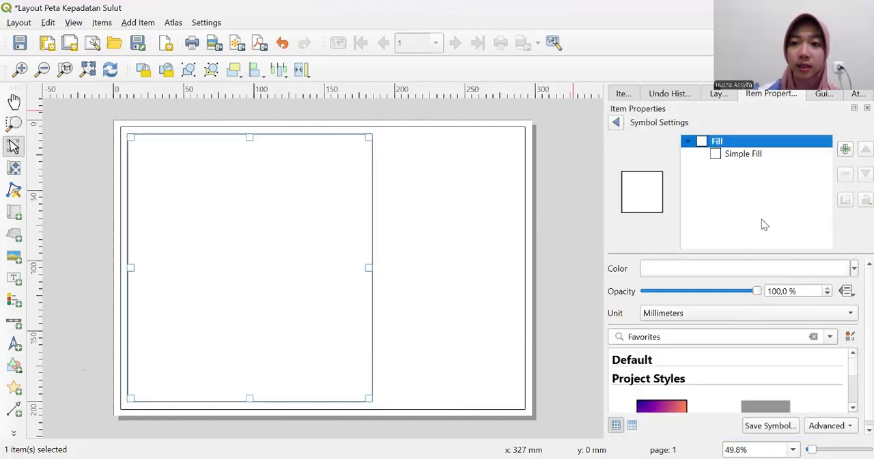
click(748, 155)
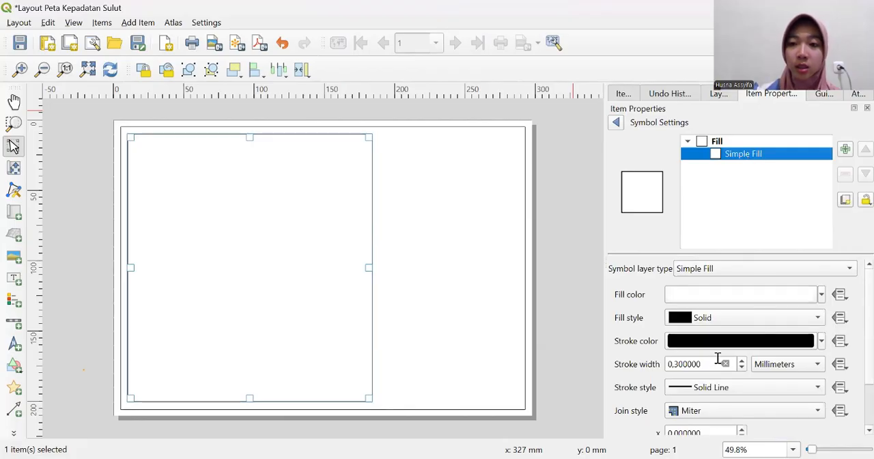
double_click(696, 363)
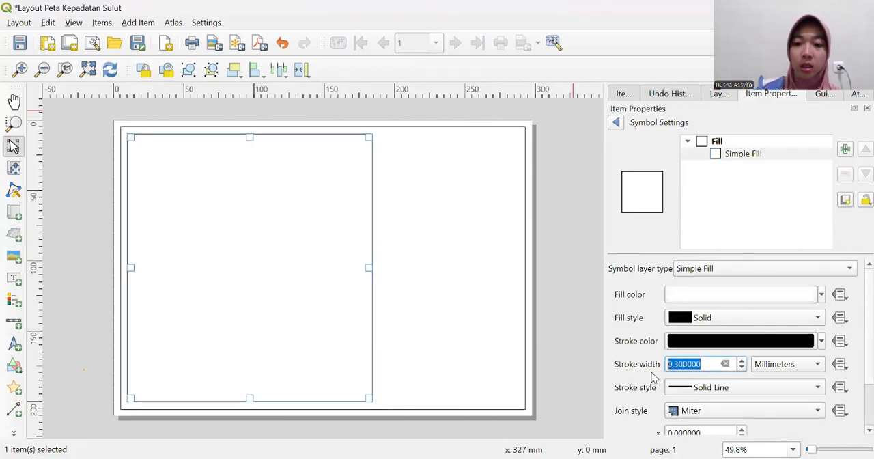
text(0,1)
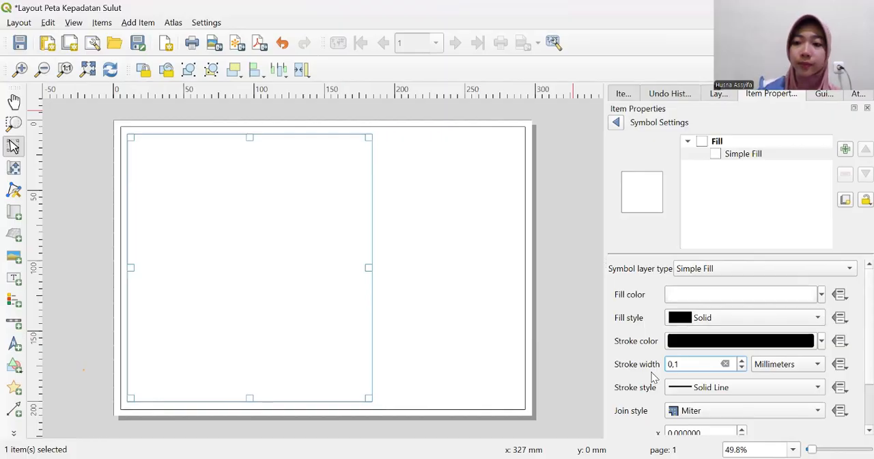
key(Return)
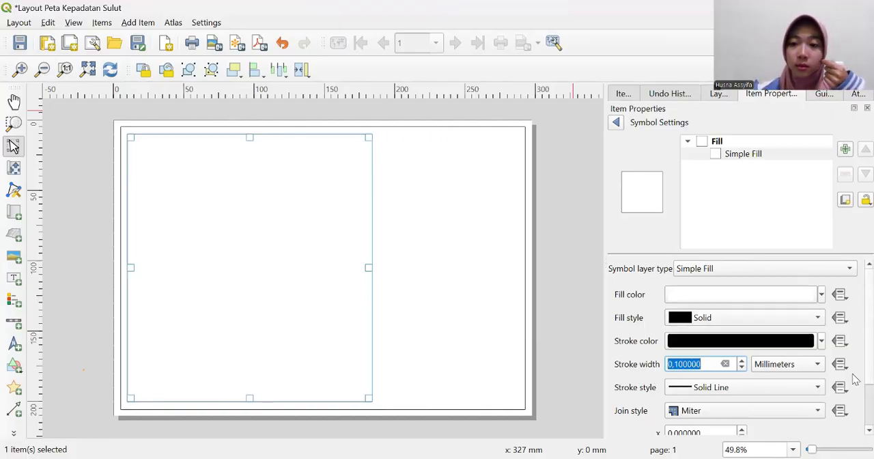
scroll(853, 336, down, 3)
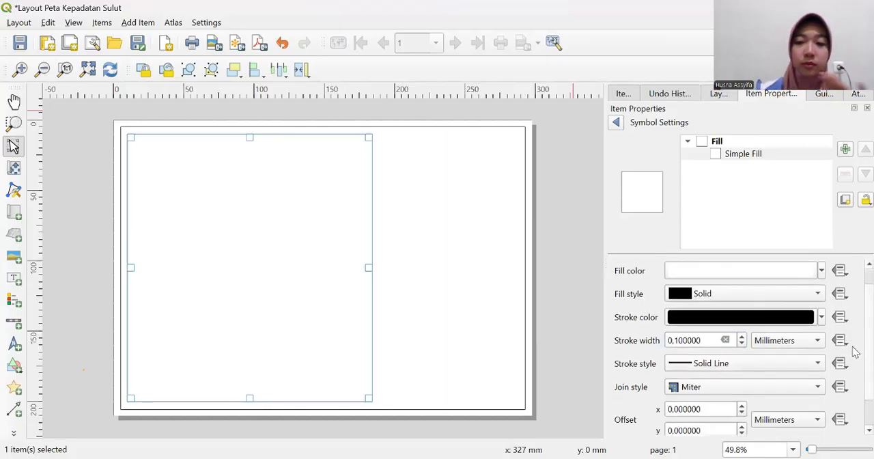
click(569, 303)
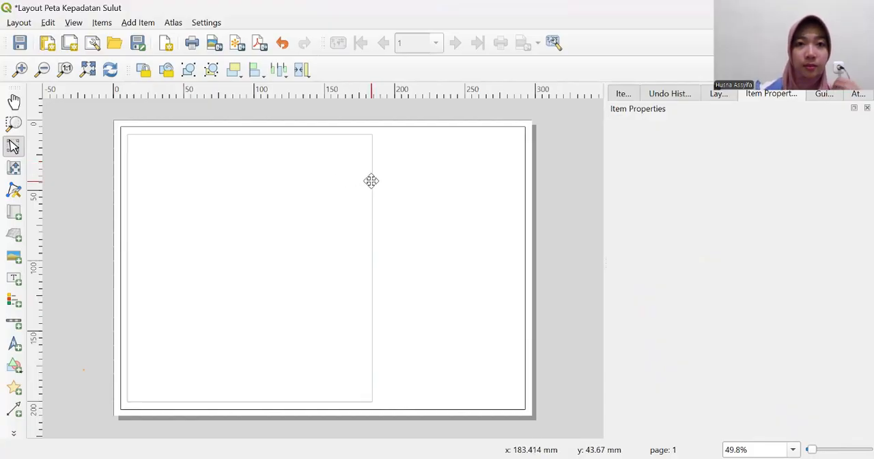
click(319, 199)
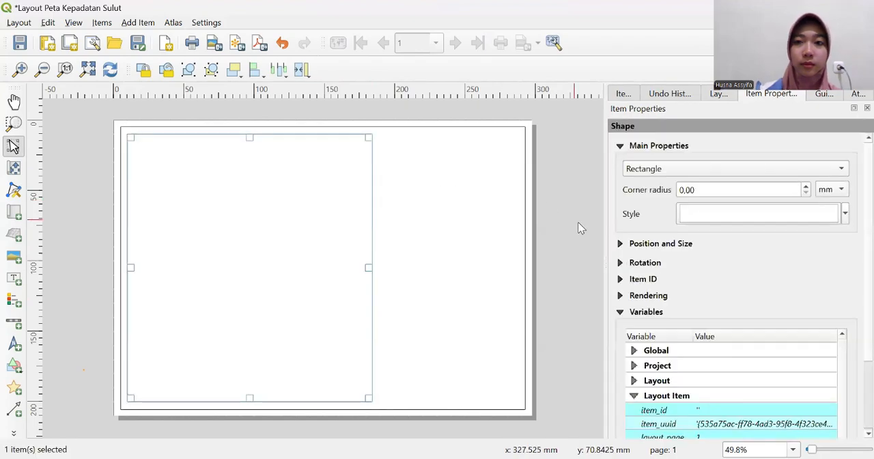
click(591, 232)
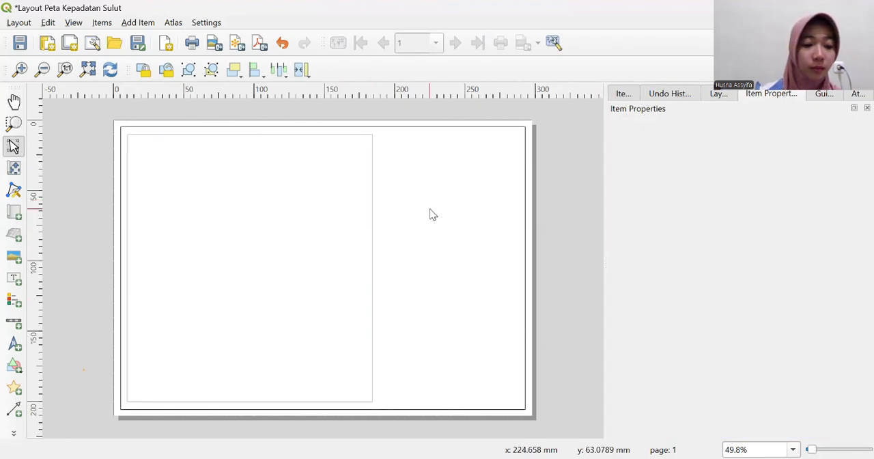
- Copy the inner rectangle, paste a duplicate, and move it up to the right part of the page
click(299, 204)
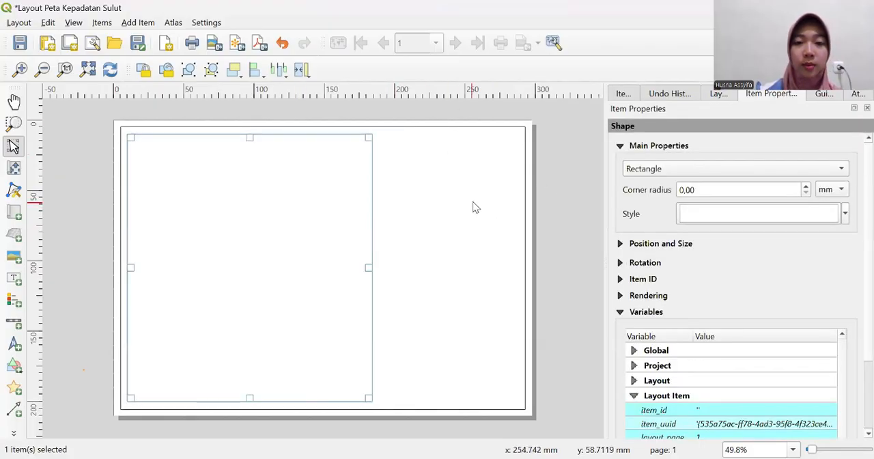
right_click(282, 203)
click(430, 248)
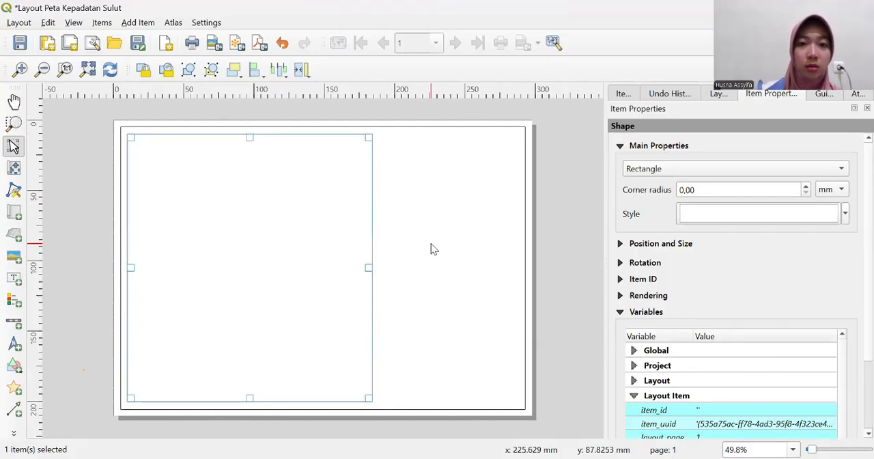
key(ctrl+v)
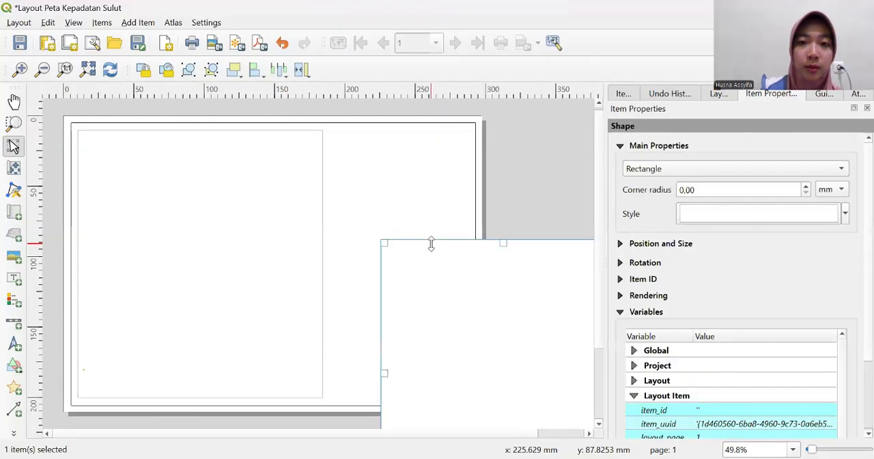
drag(449, 247, 416, 164)
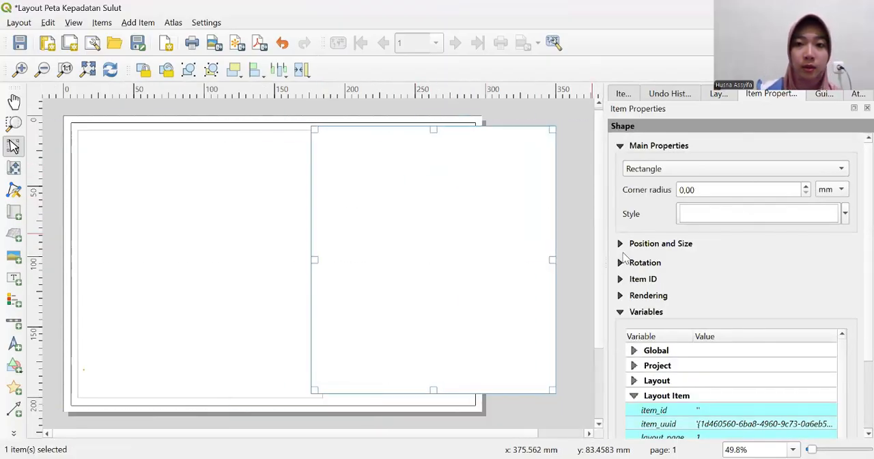
- Narrow the duplicate rectangle to about 87 mm wide and align it with the first rectangle's height, inside the border's right edge
drag(530, 258, 444, 256)
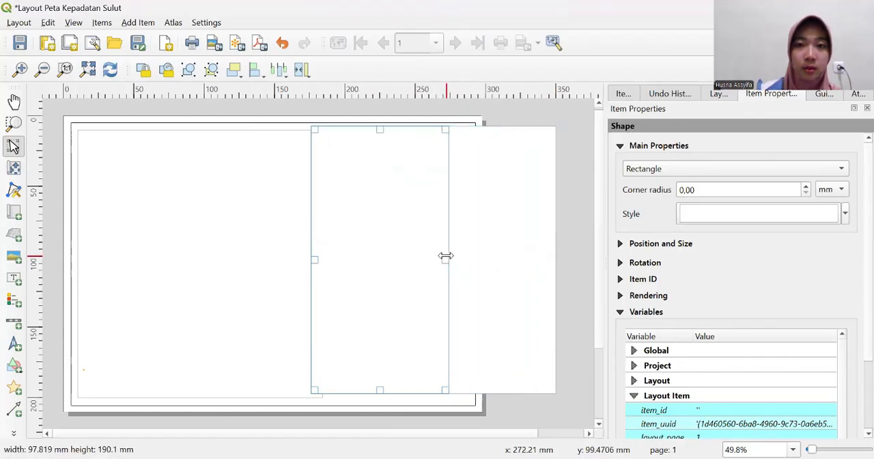
mouse_move(392, 254)
mouse_down()
mouse_move(417, 257)
mouse_move(406, 260)
mouse_up()
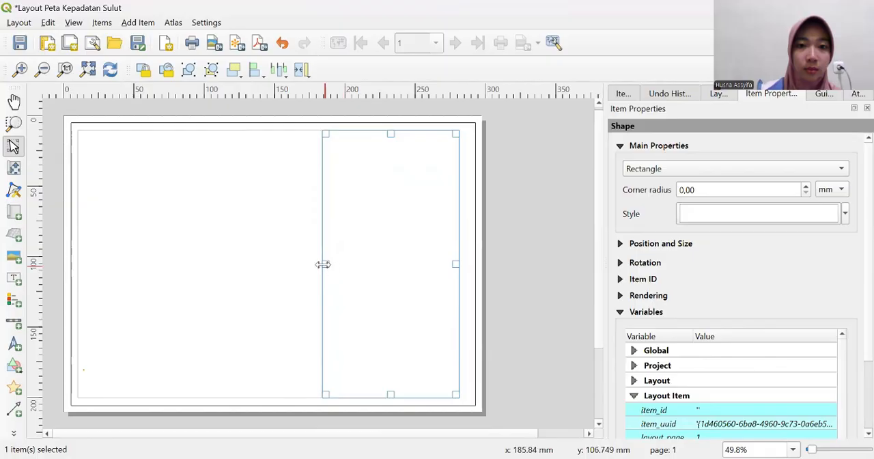
drag(323, 263, 346, 267)
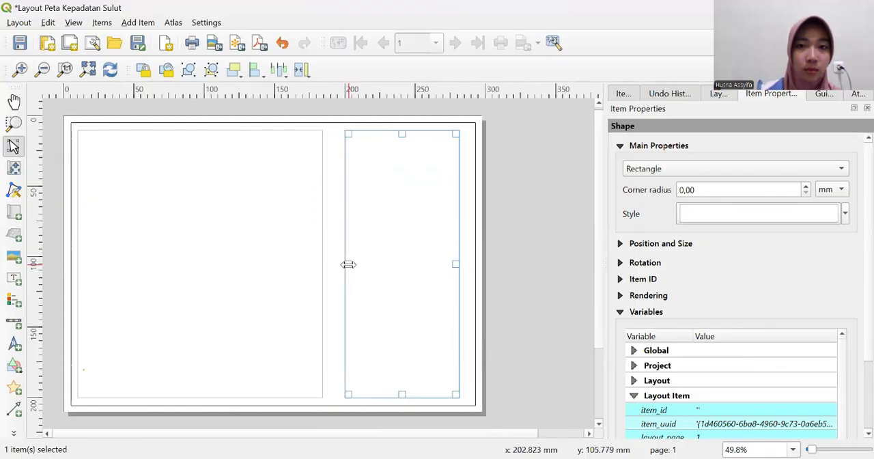
drag(455, 263, 462, 264)
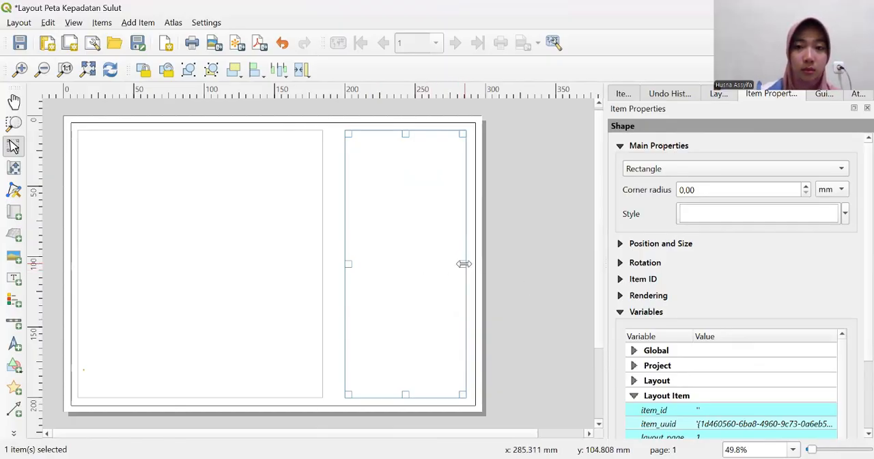
drag(462, 264, 467, 263)
click(496, 269)
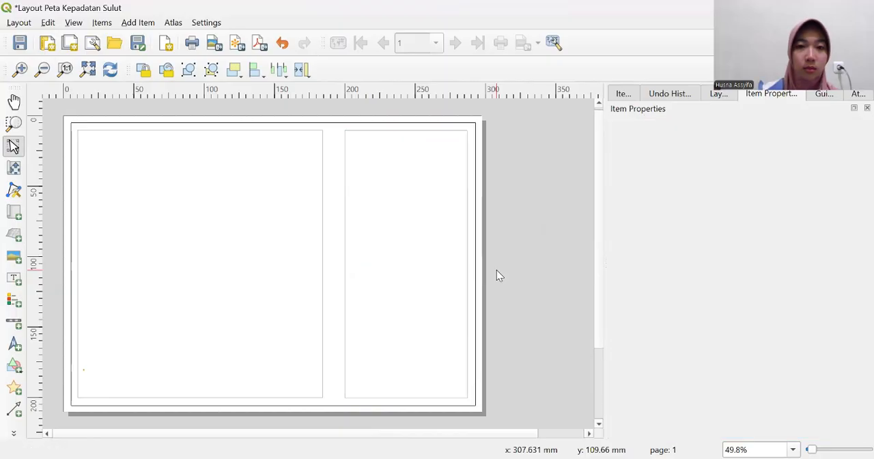
- Extend the left rectangle's right edge towards the duplicate and pull its left edge slightly inward, making it about 180 mm wide
click(399, 269)
click(288, 267)
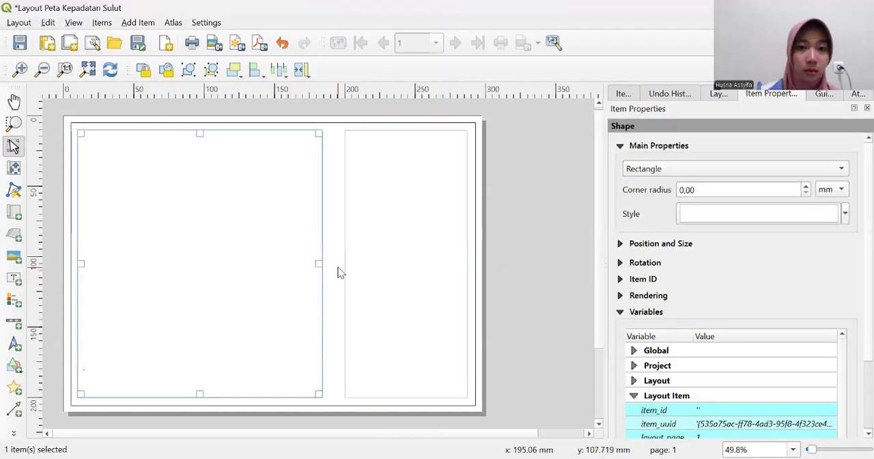
drag(320, 264, 330, 265)
click(496, 285)
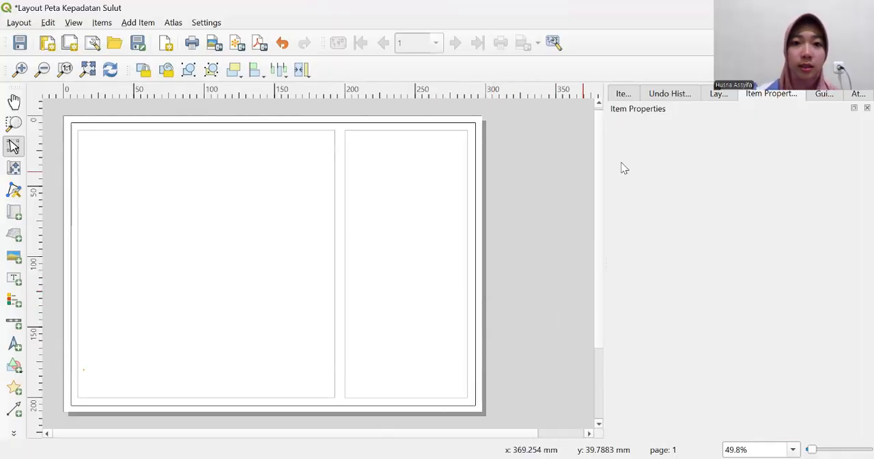
click(361, 214)
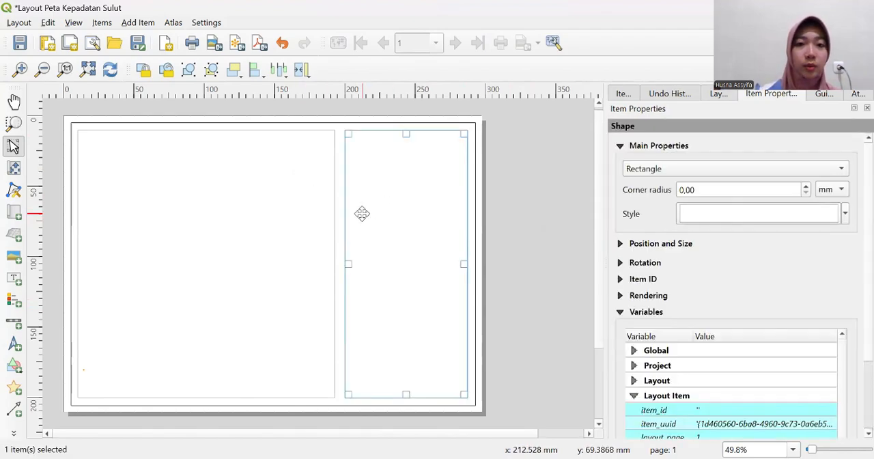
click(88, 271)
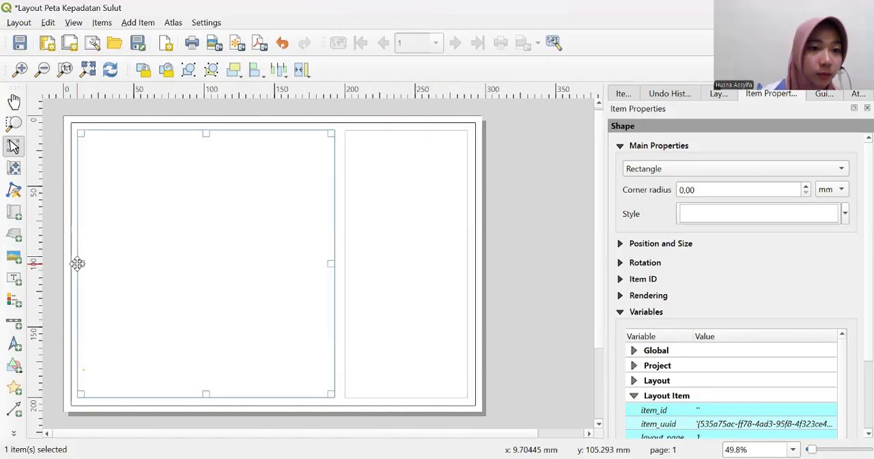
drag(80, 264, 85, 264)
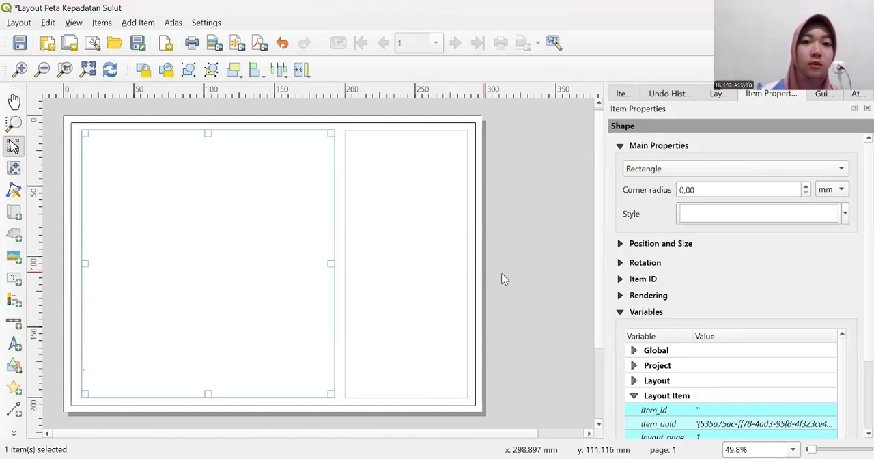
- Pull the right rectangle's right edge slightly inward to even its margin, and fine-tune the left rectangle's left edge
click(525, 276)
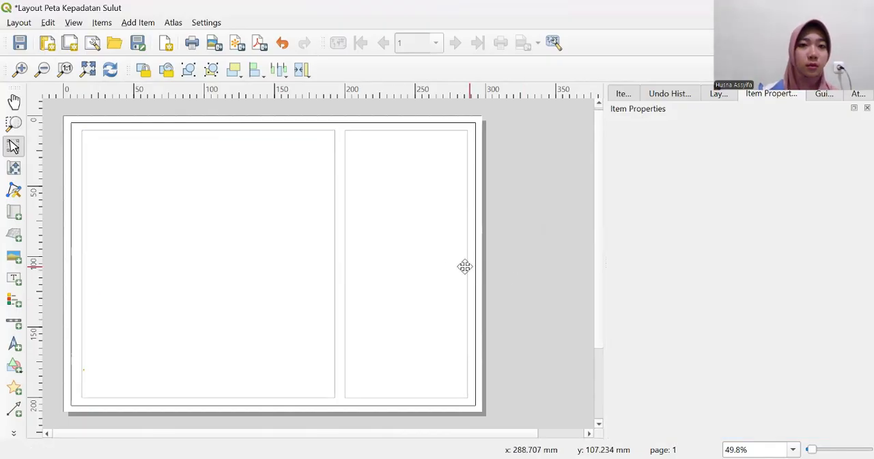
click(428, 265)
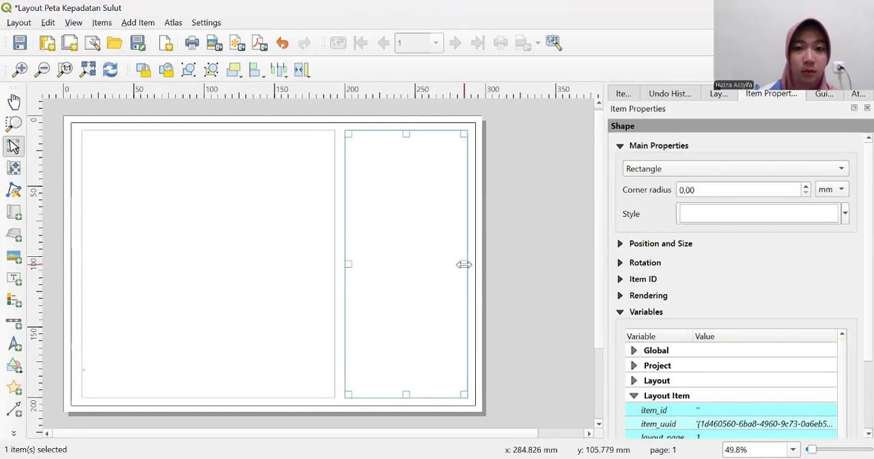
drag(463, 264, 462, 265)
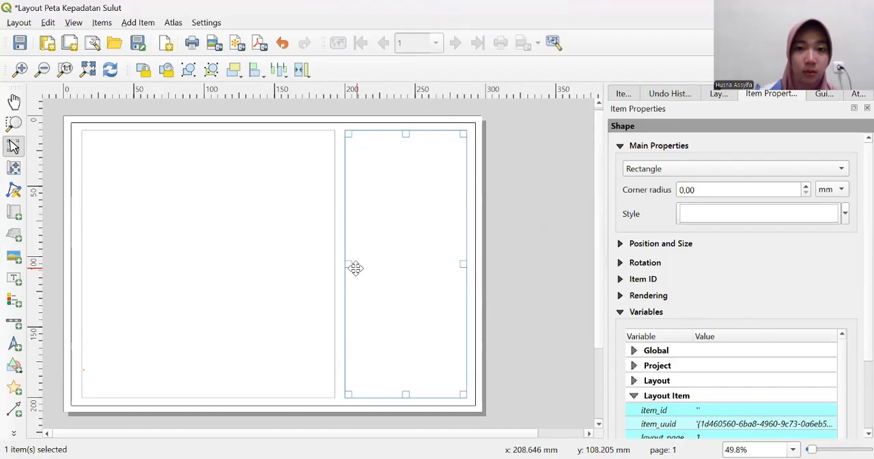
drag(346, 263, 346, 263)
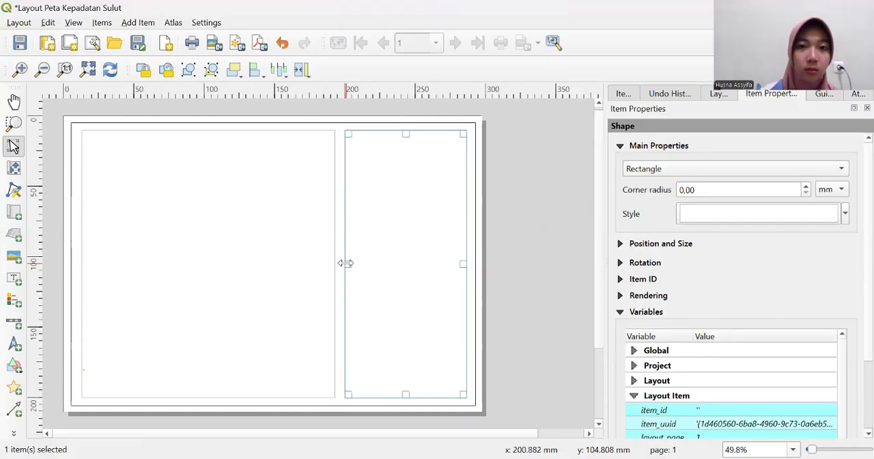
click(541, 285)
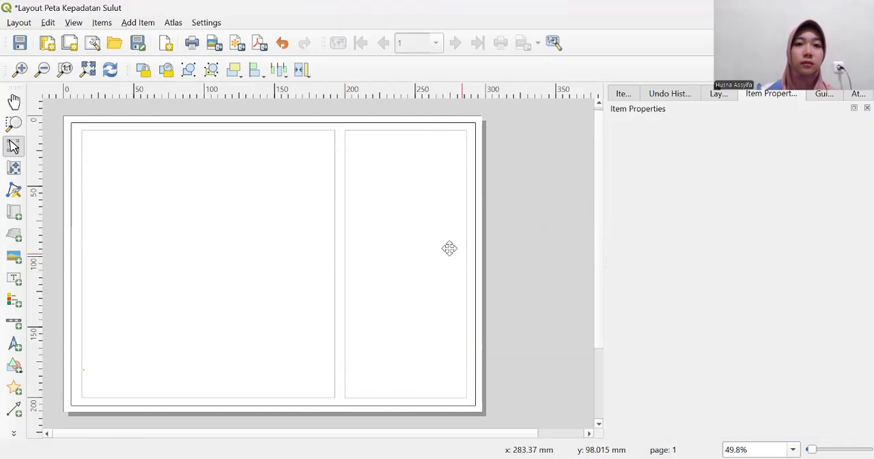
click(242, 257)
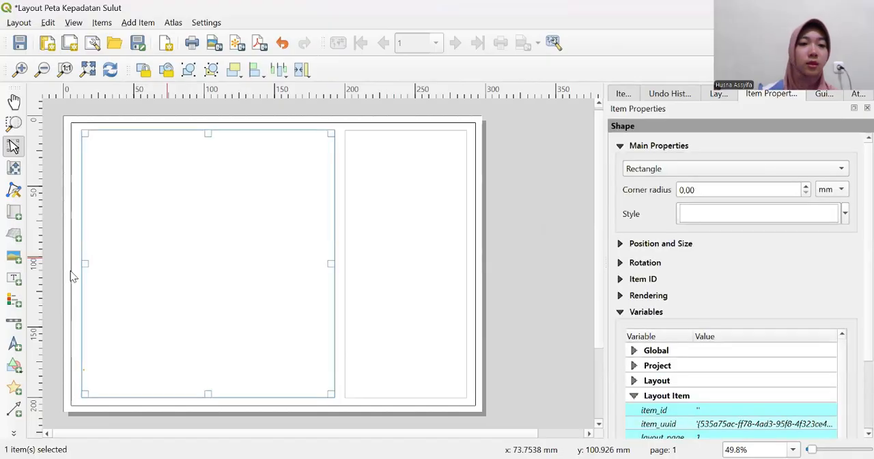
drag(82, 264, 82, 263)
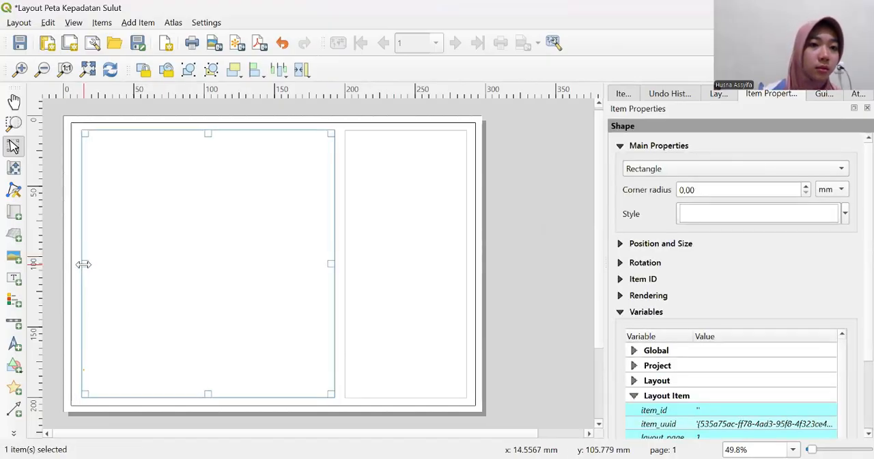
click(507, 290)
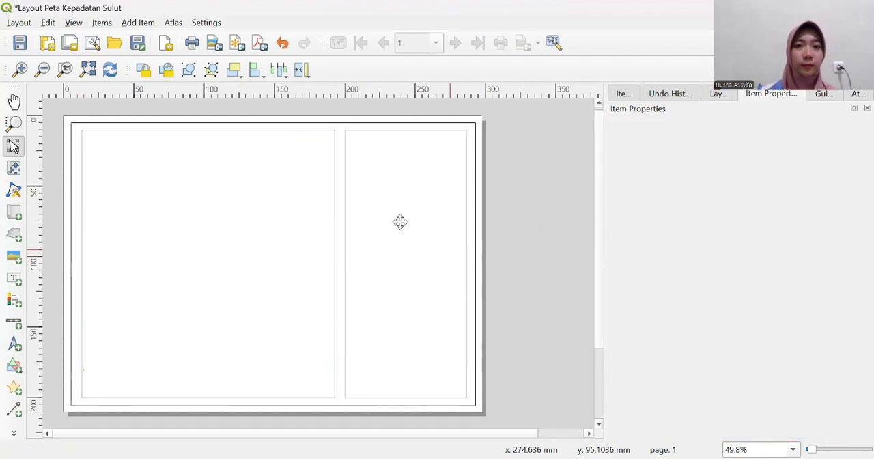
- Lock both inner rectangles in the layout's item list
click(622, 94)
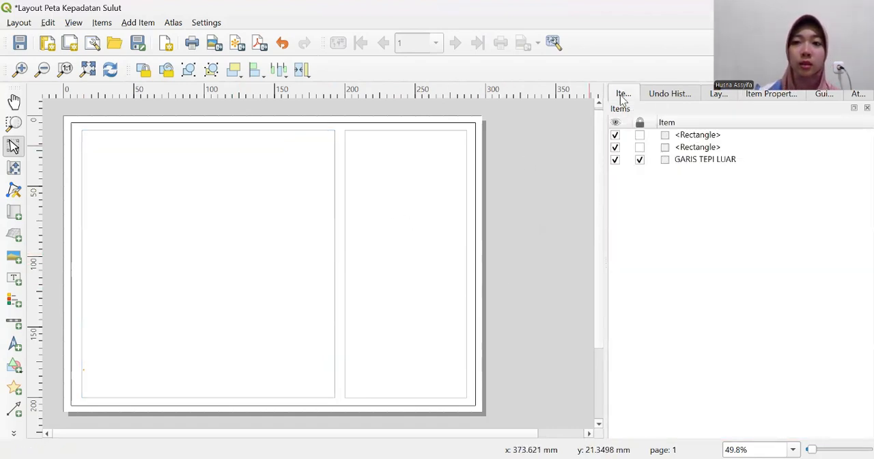
click(640, 135)
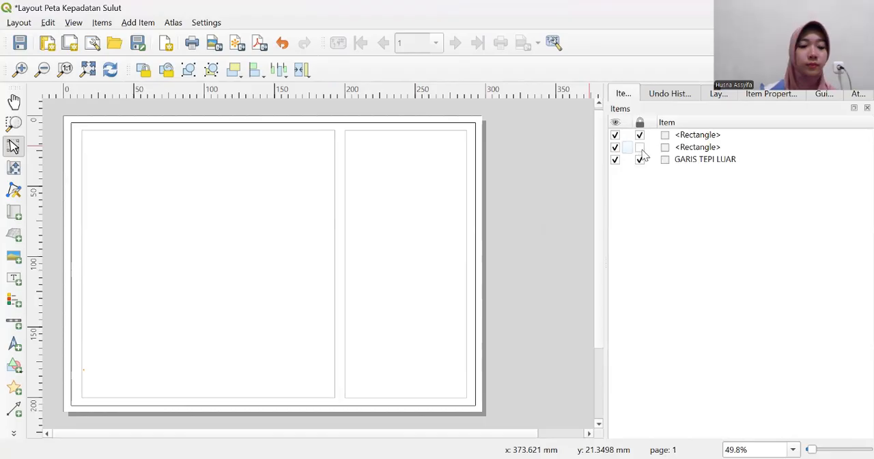
click(640, 147)
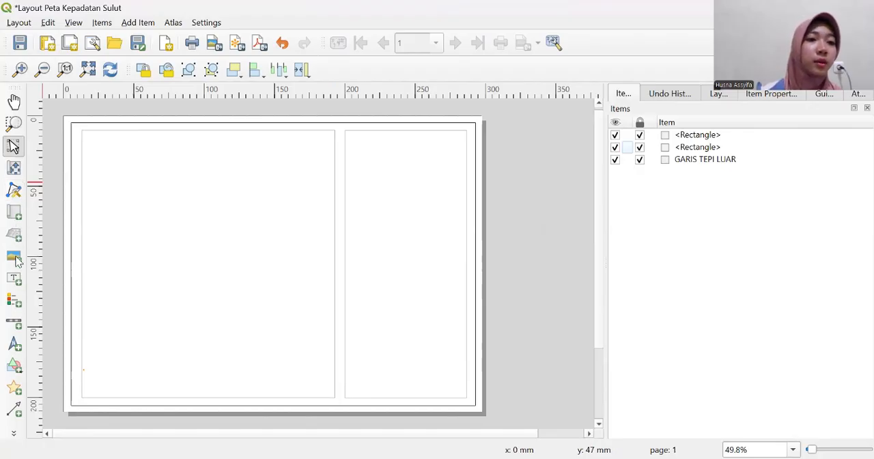
- Add a map about 165 mm wide and 176 mm tall inside the left rectangle and set its scale to 3500000
click(14, 213)
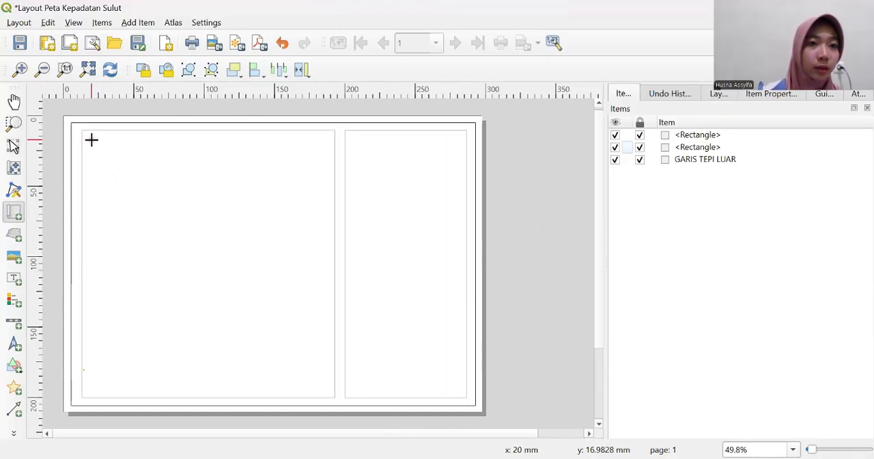
drag(91, 140, 323, 387)
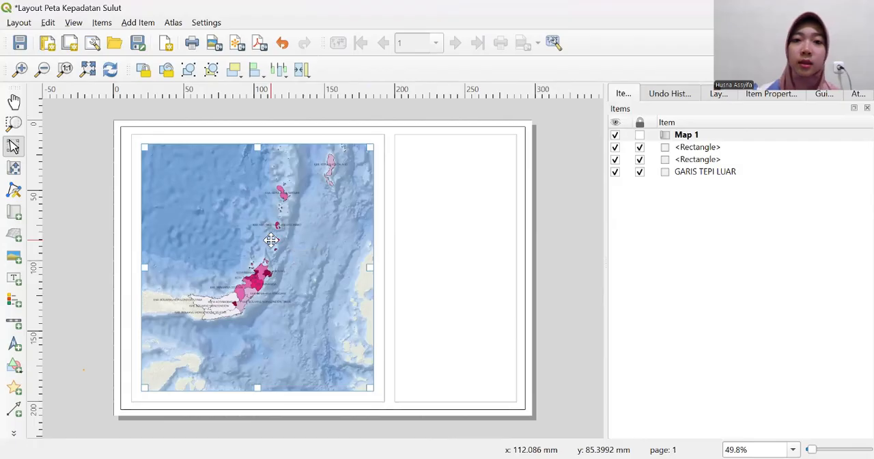
click(760, 94)
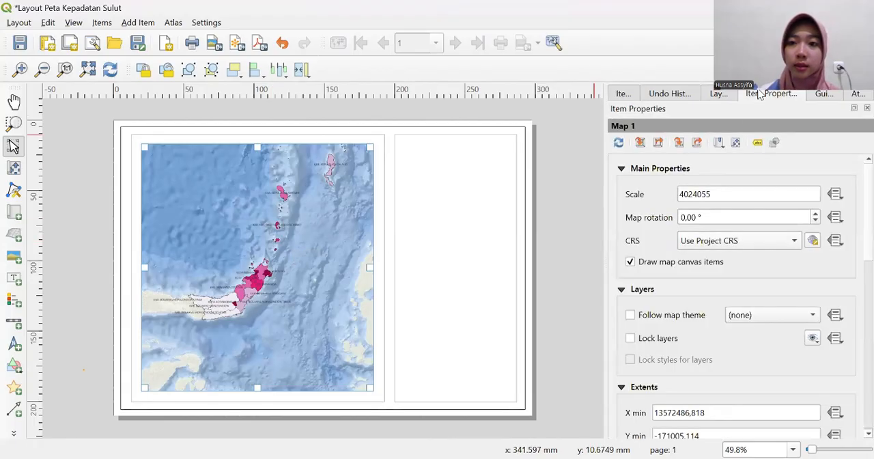
click(729, 195)
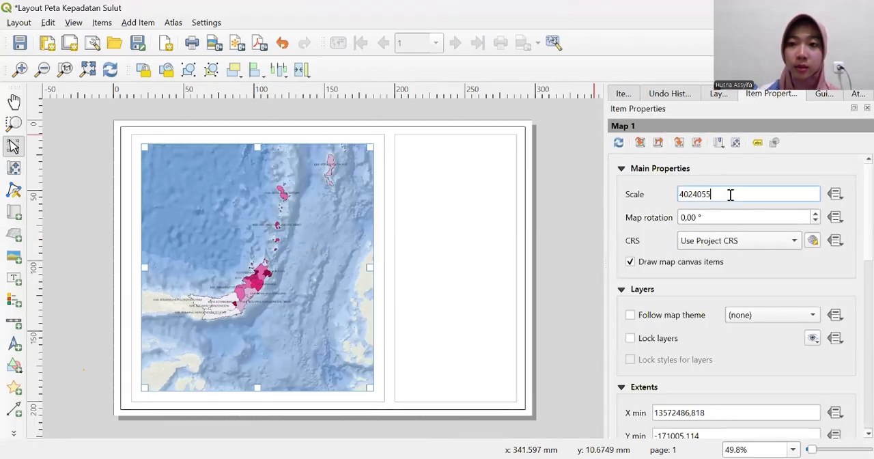
drag(729, 194, 673, 196)
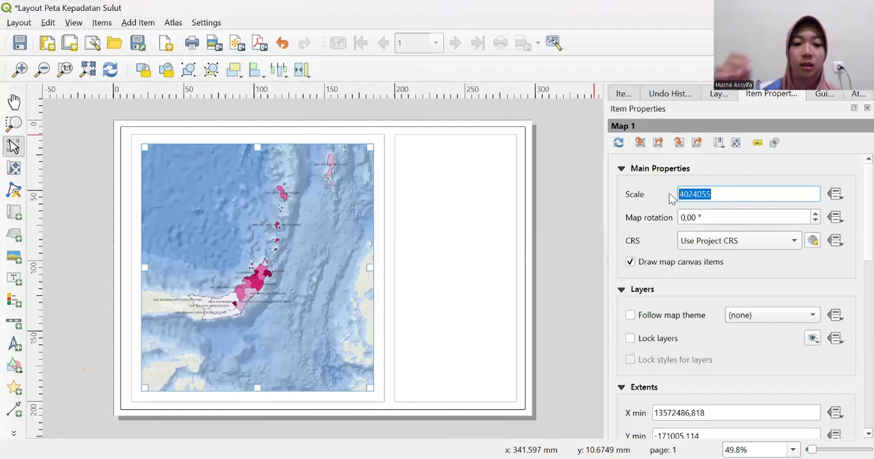
text(35)
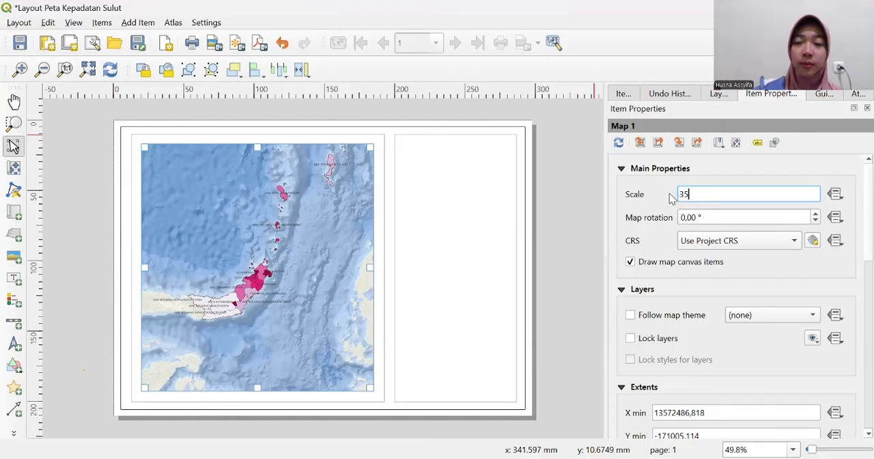
text(00)
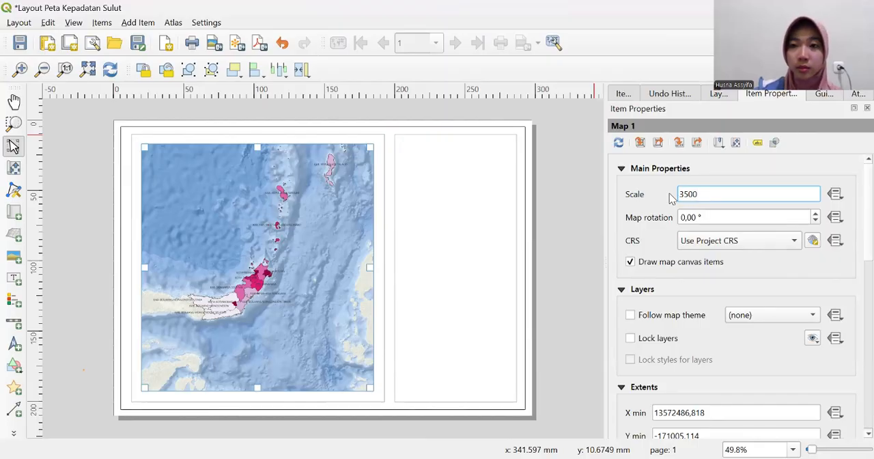
text(000)
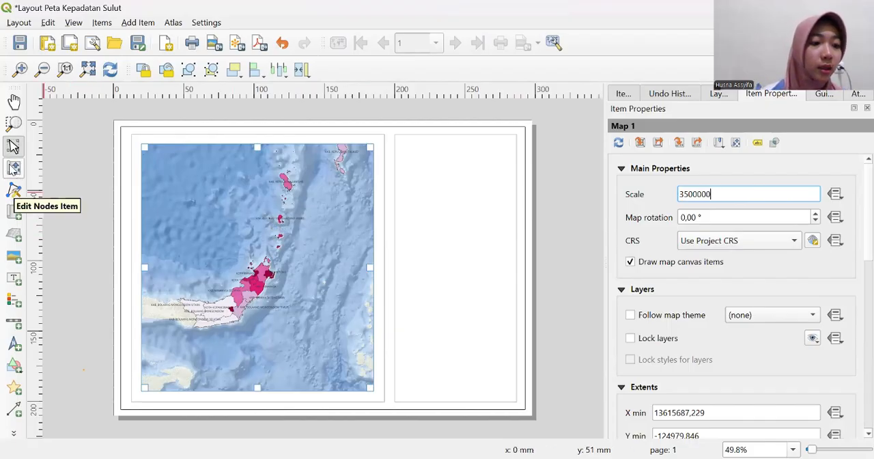
- Shift the map content downward within its frame so the northern islands and the mainland regencies all fit
click(14, 167)
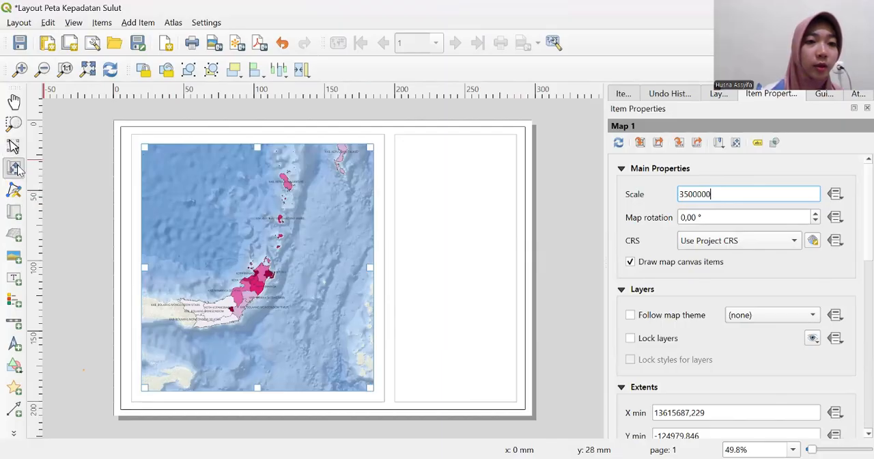
click(231, 235)
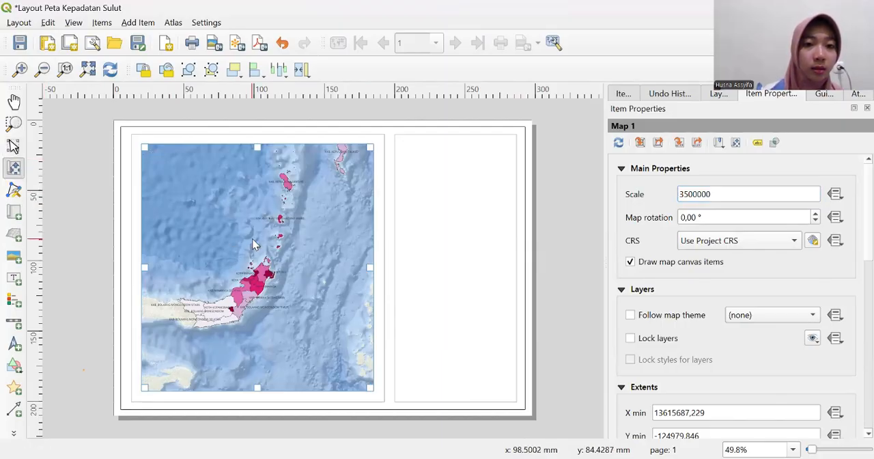
drag(272, 242, 282, 261)
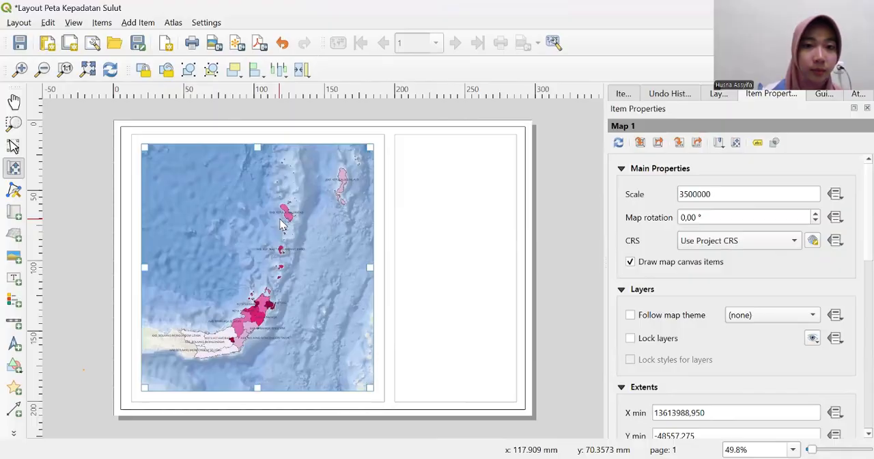
drag(279, 224, 284, 228)
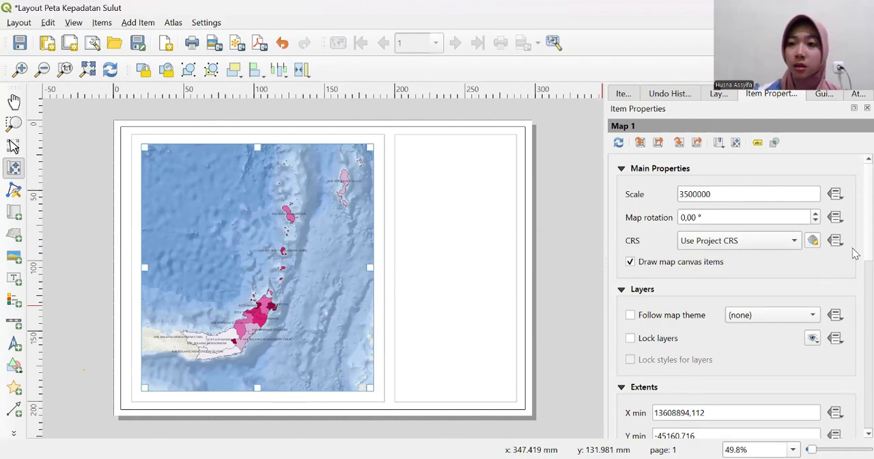
- Lock the map's layers and the styles of those layers
scroll(853, 266, down, 2)
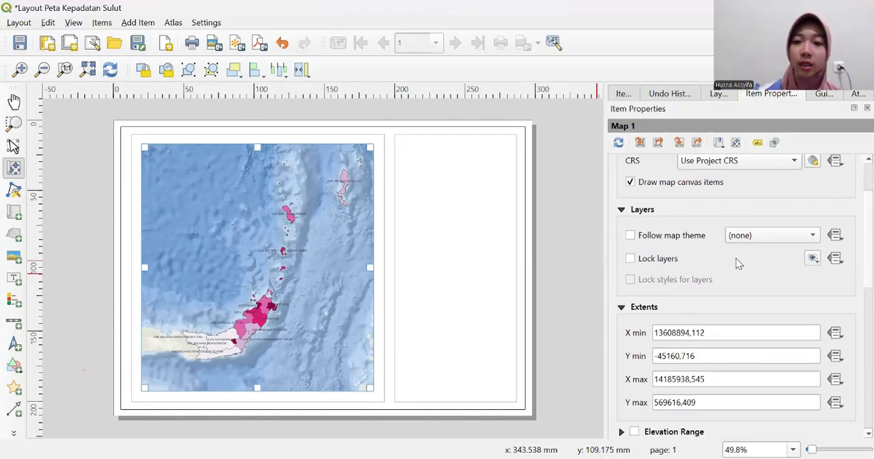
click(630, 259)
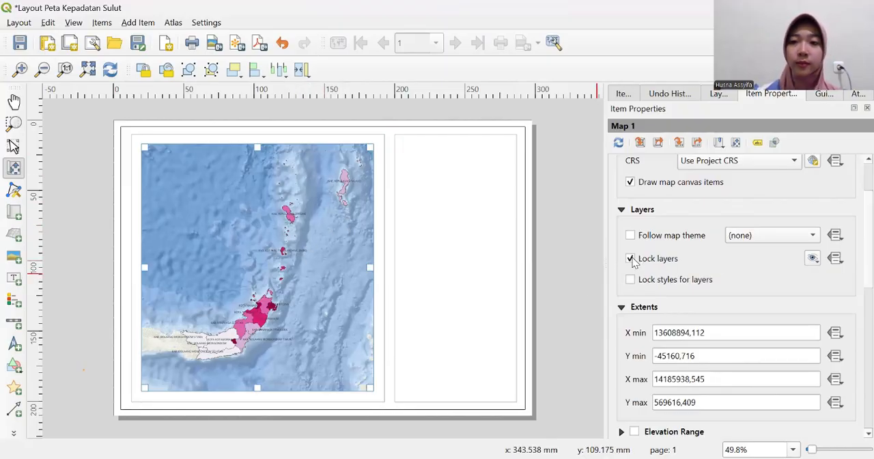
click(632, 284)
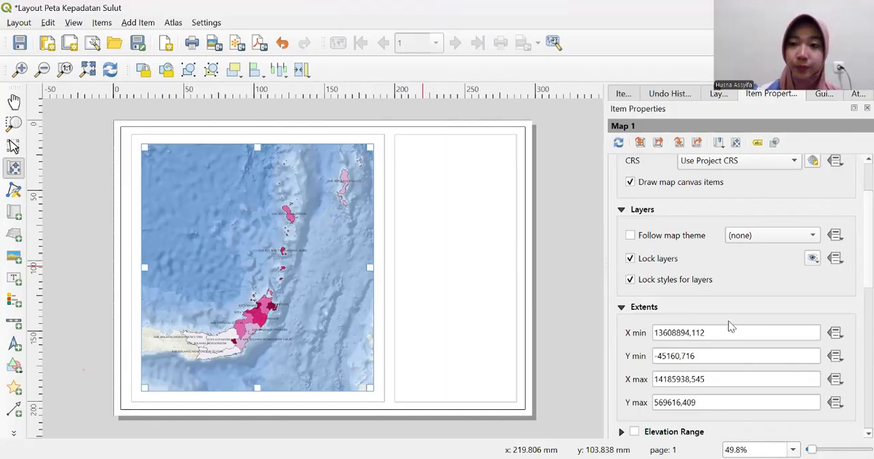
- Add a grid to the map and open its grid properties at the appearance settings
scroll(853, 246, down, 5)
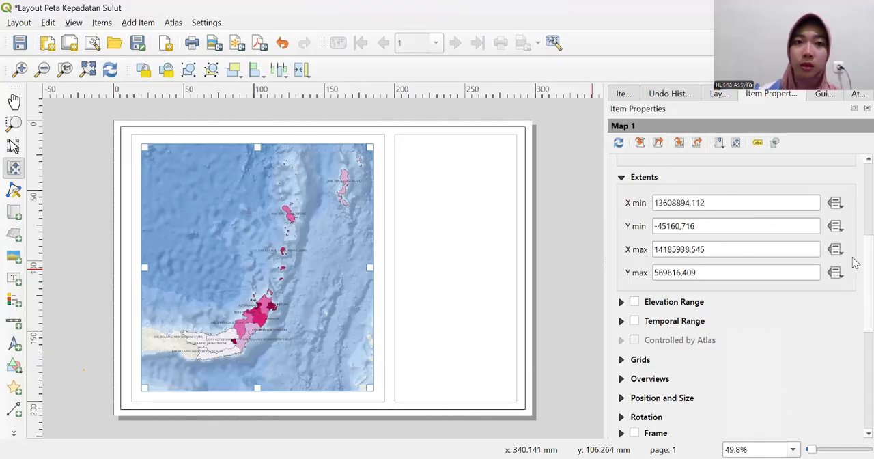
scroll(853, 270, down, 3)
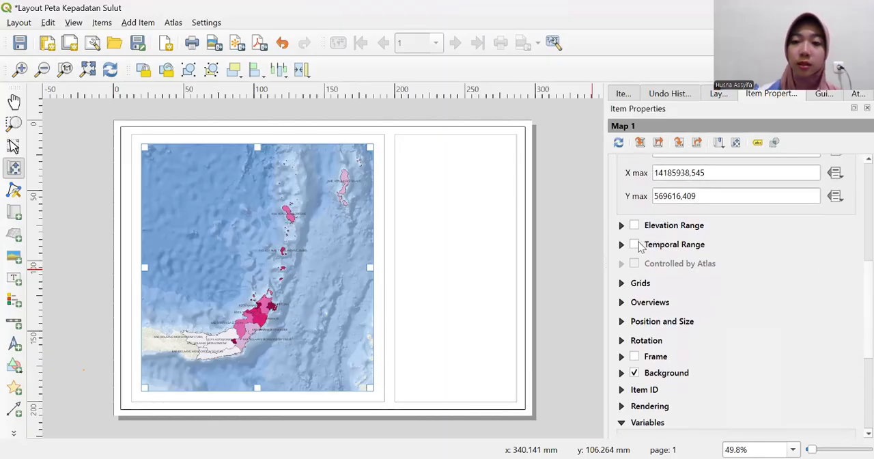
click(621, 283)
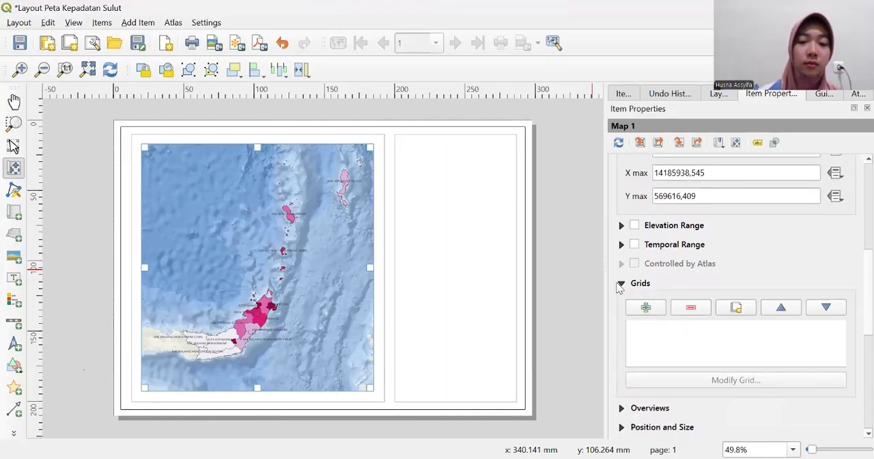
click(645, 308)
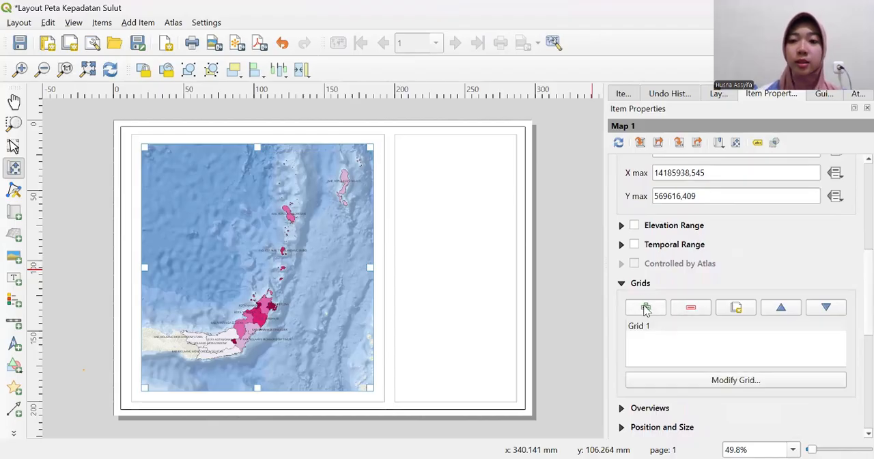
click(735, 380)
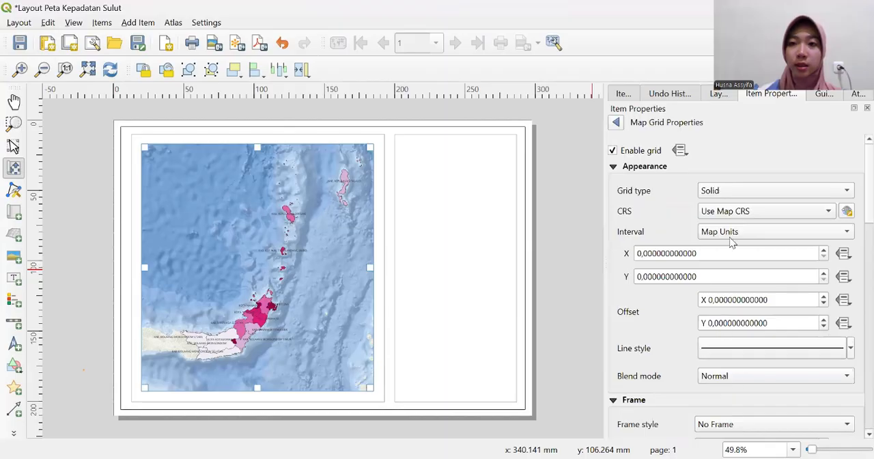
click(647, 168)
click(647, 168)
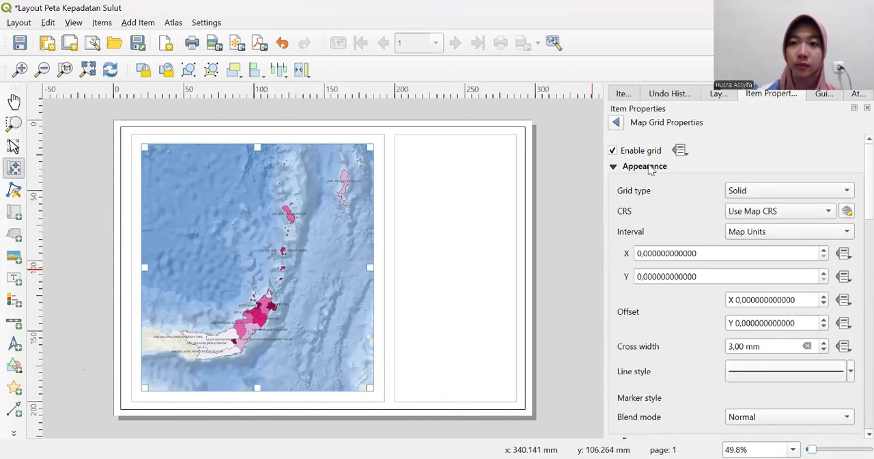
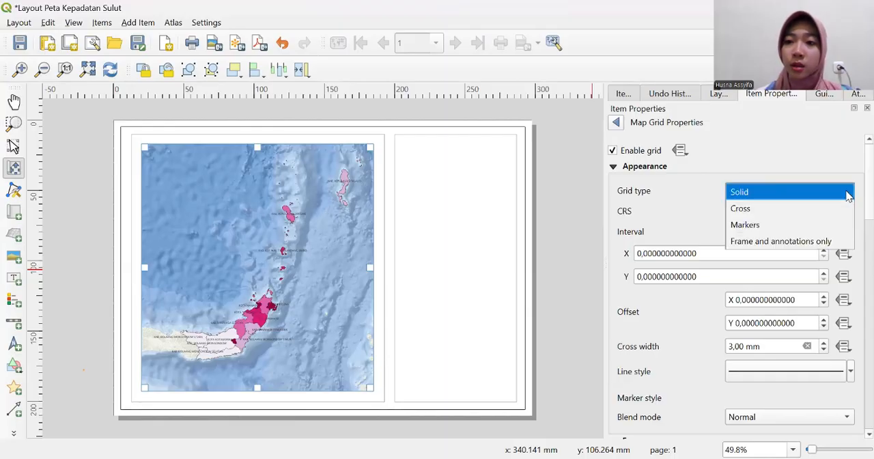
- Keep the grid type Solid and set the grid's CRS to the predefined EPSG:4326 - WGS 84
click(845, 196)
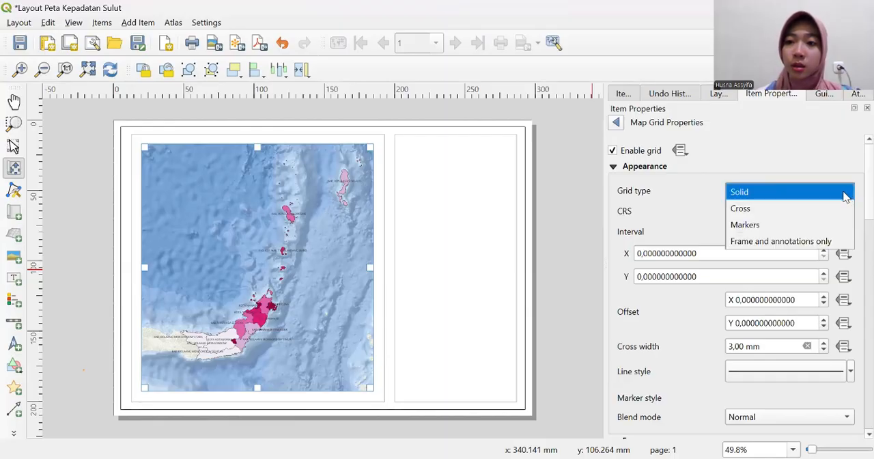
click(802, 178)
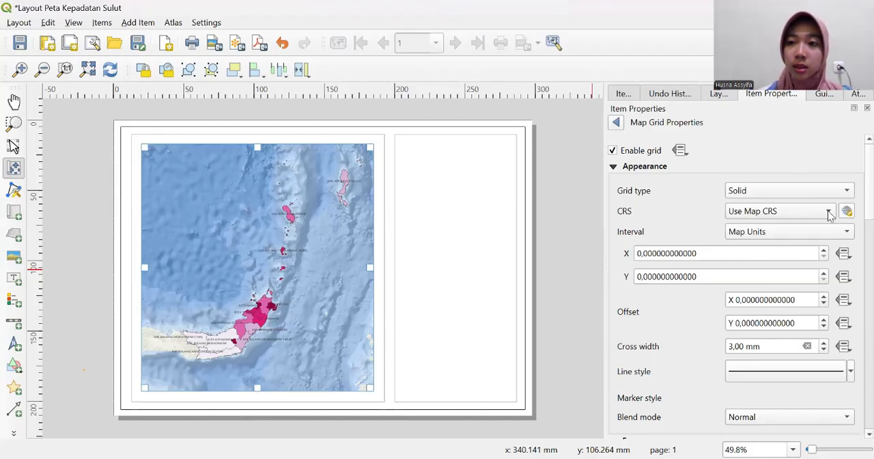
click(828, 212)
click(846, 211)
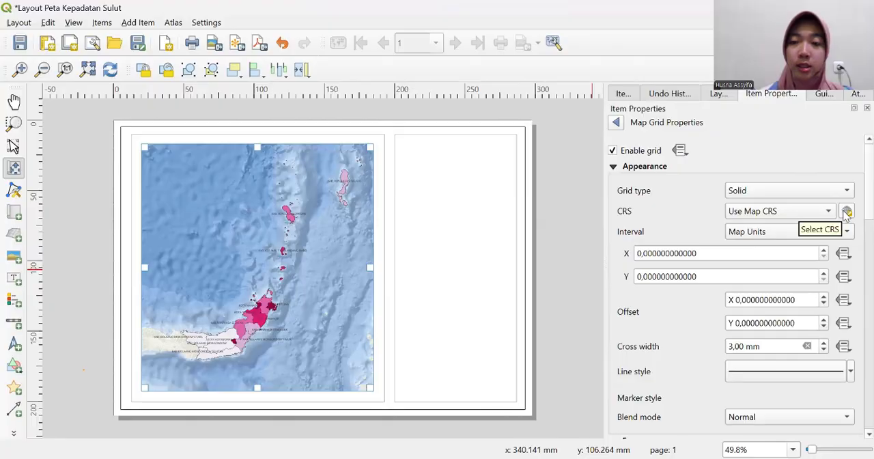
click(846, 212)
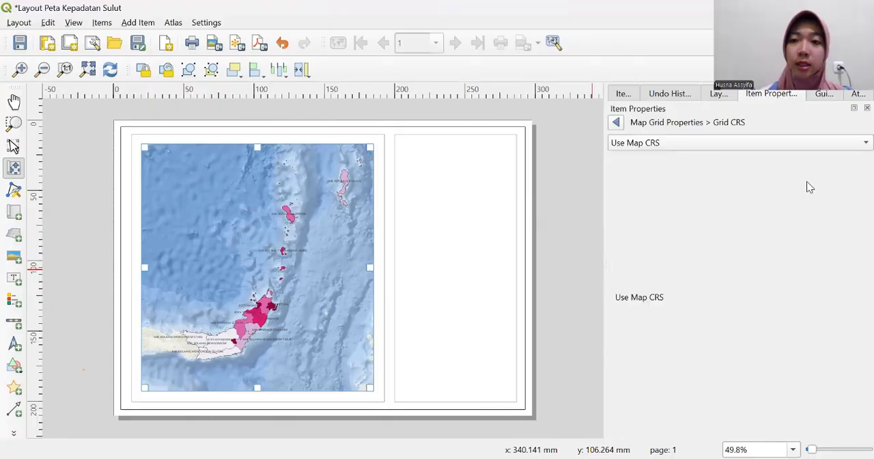
click(817, 145)
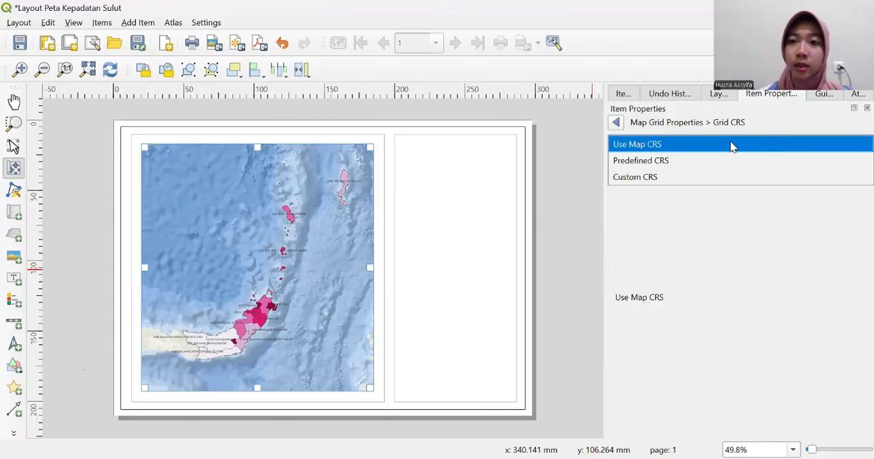
click(692, 162)
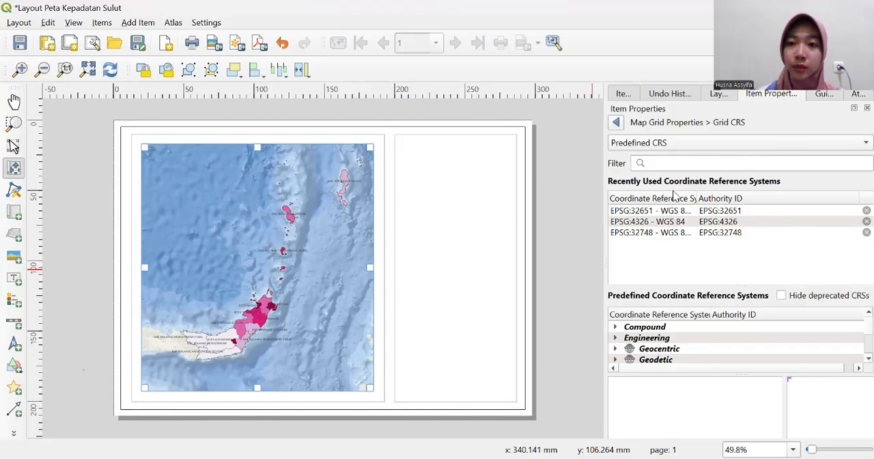
click(739, 222)
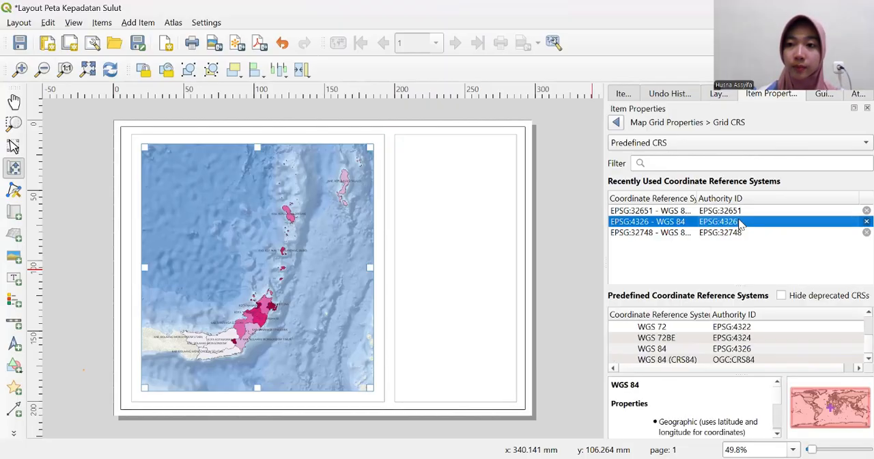
click(747, 164)
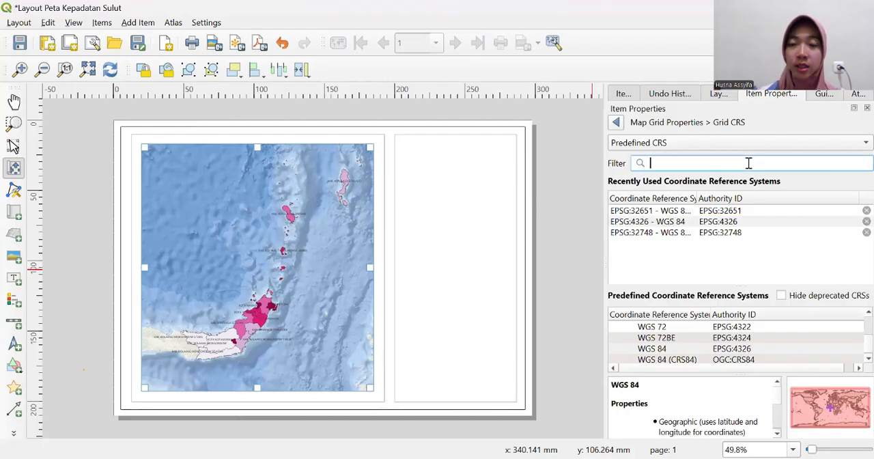
click(704, 224)
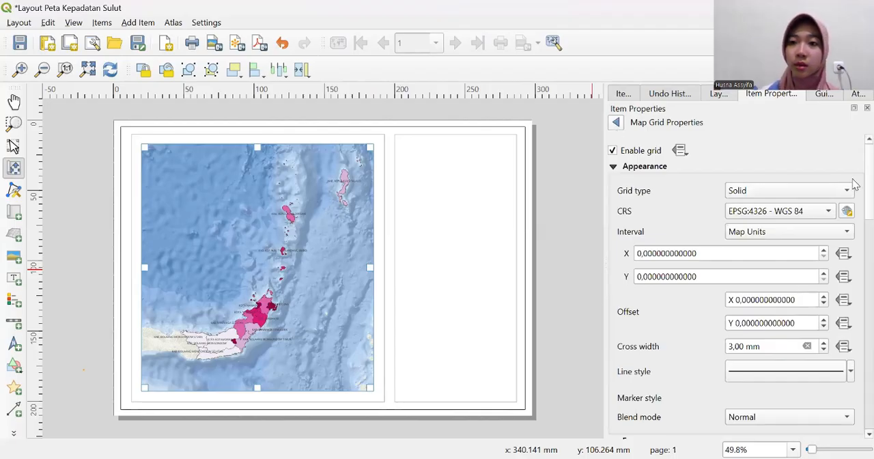
- Enable drawing of the grid coordinates and set their format to Degree, Minute, Second with Suffix
scroll(853, 273, down, 15)
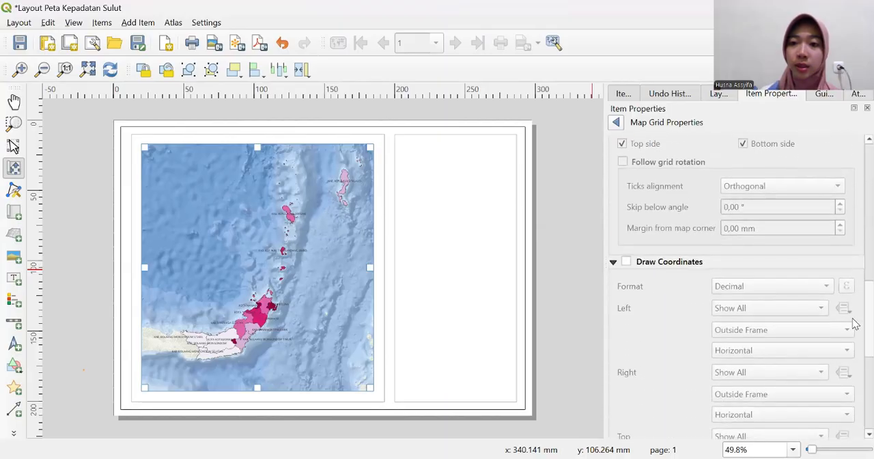
scroll(853, 327, down, 3)
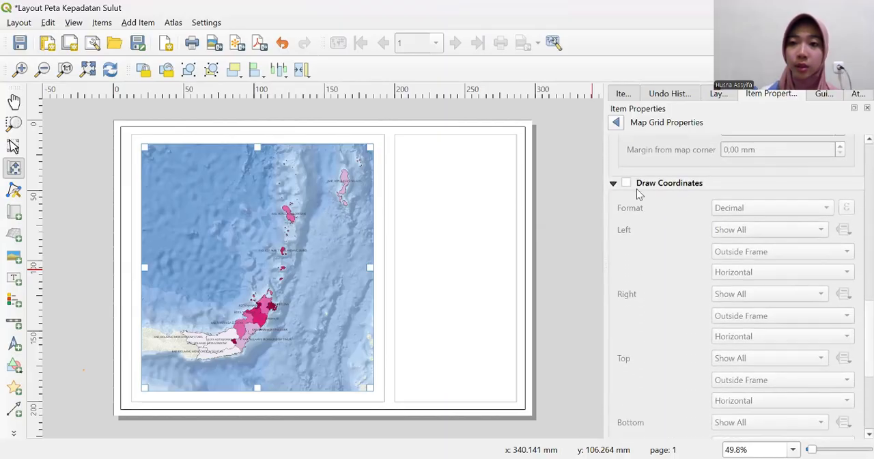
click(626, 183)
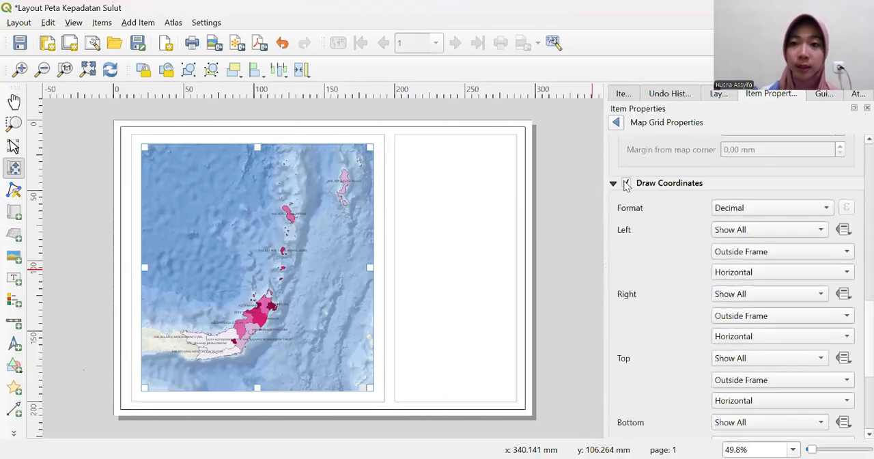
click(826, 211)
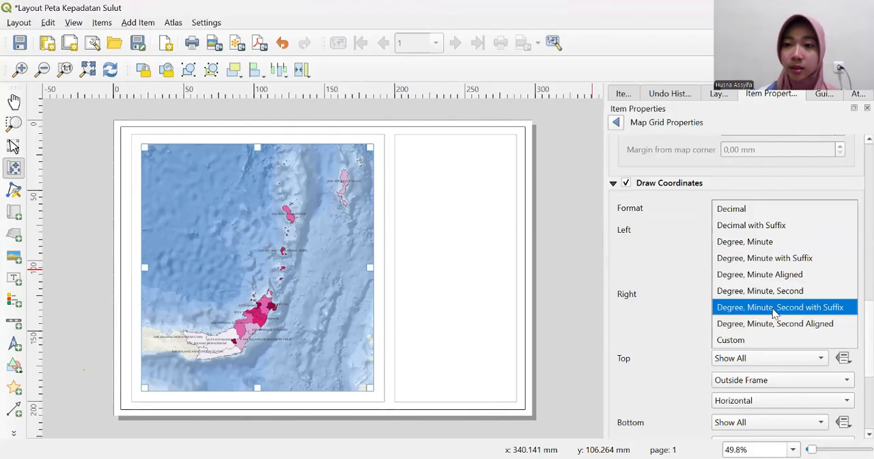
click(800, 311)
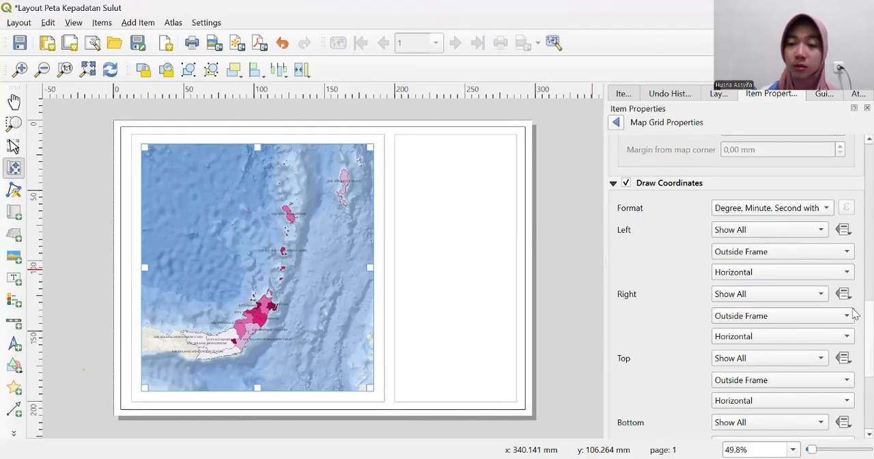
- Set the grid interval to 1 map unit in both X and Y
scroll(854, 267, up, 5)
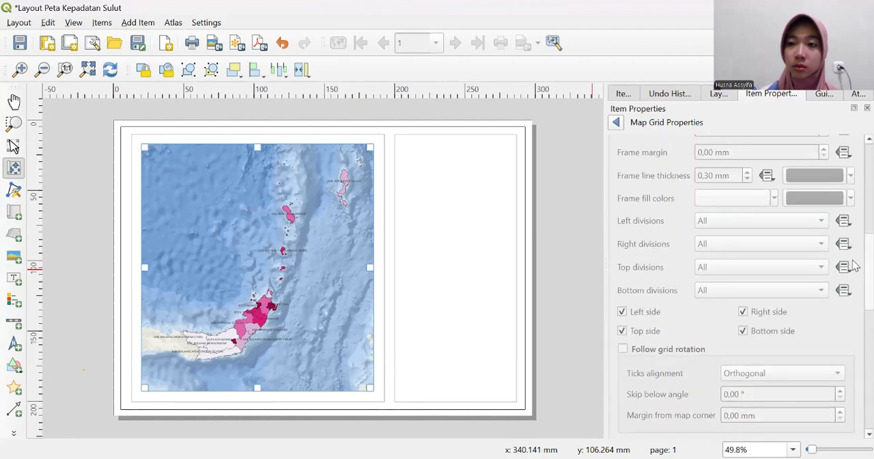
scroll(855, 267, up, 6)
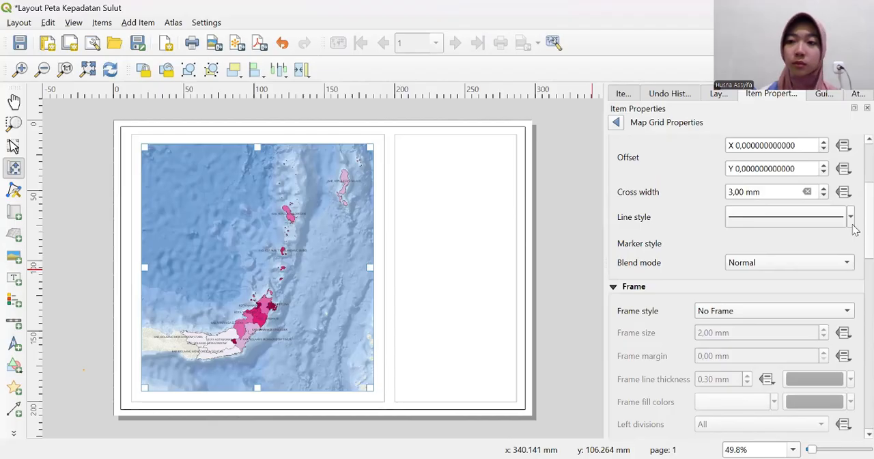
scroll(854, 230, up, 5)
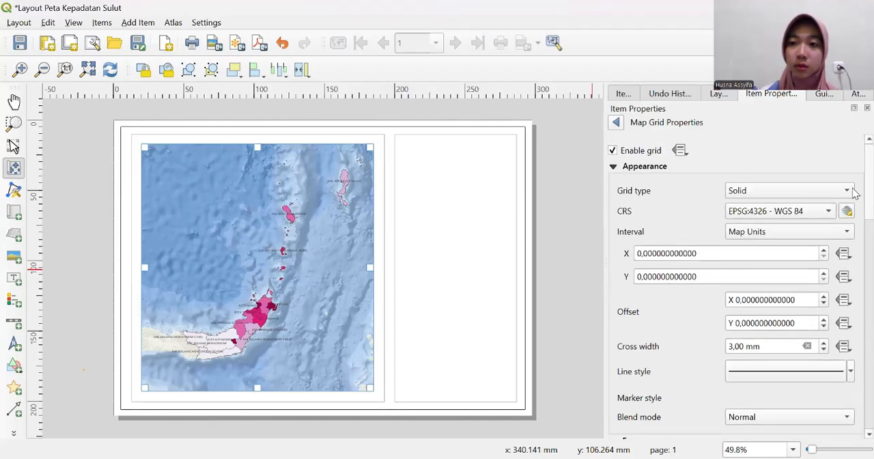
scroll(853, 193, down, 6)
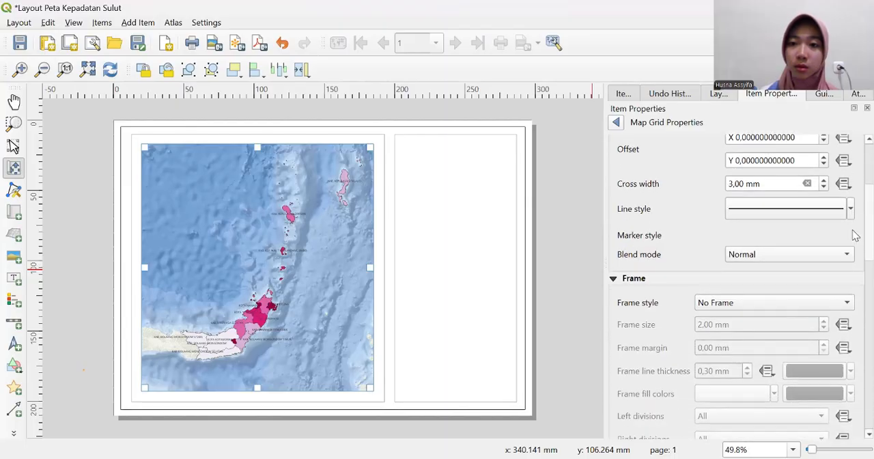
scroll(853, 205, up, 5)
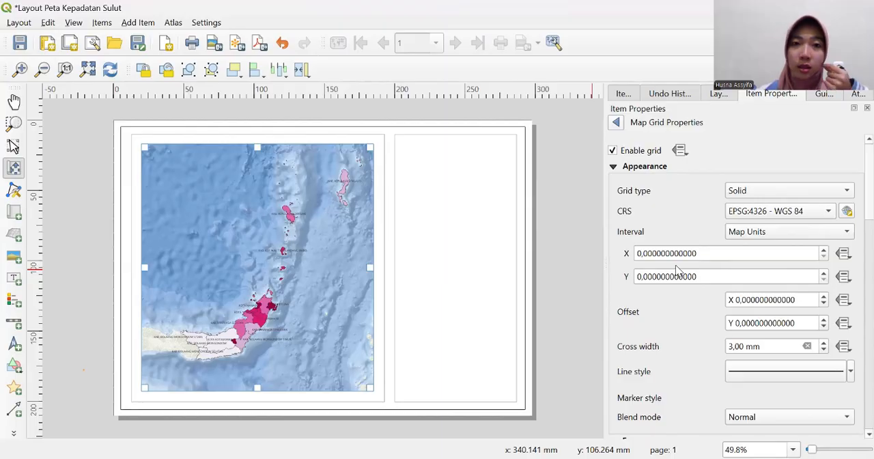
click(642, 277)
key(Delete)
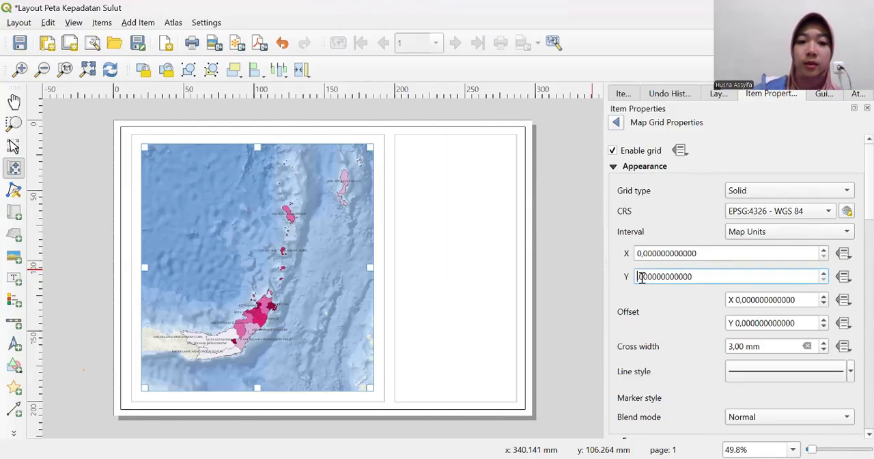
text(1)
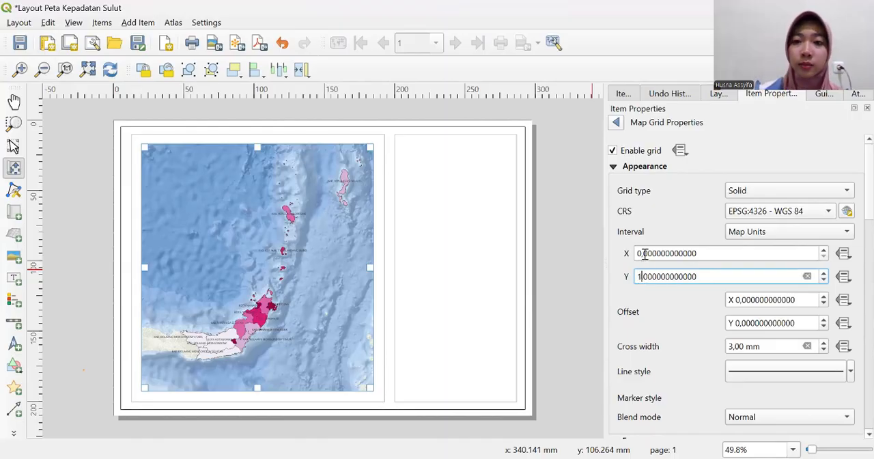
click(645, 253)
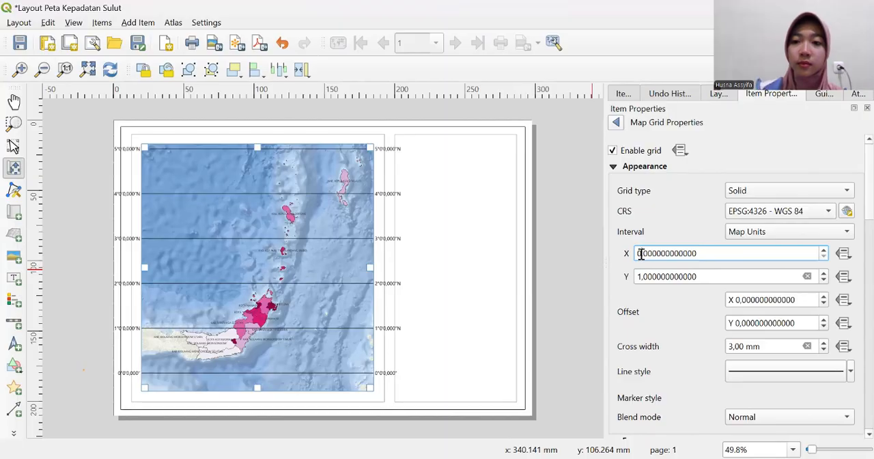
key(Delete)
text(1)
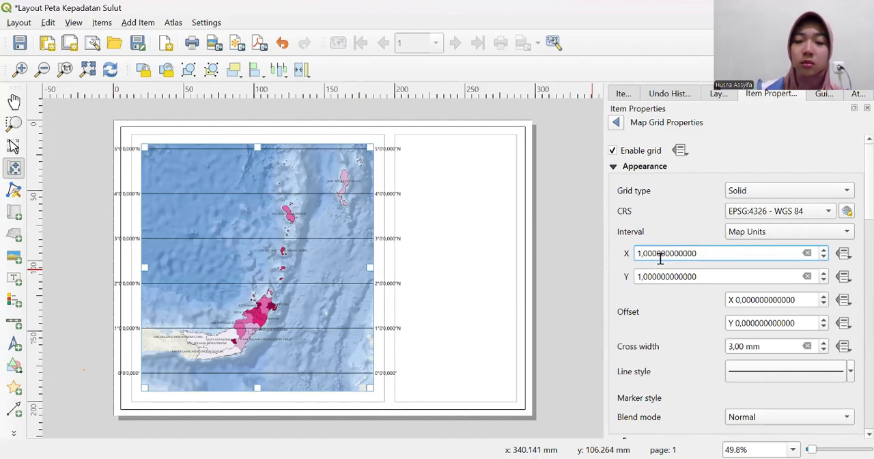
- Set the grid's X and Y intervals to 2 map units each
double_click(660, 258)
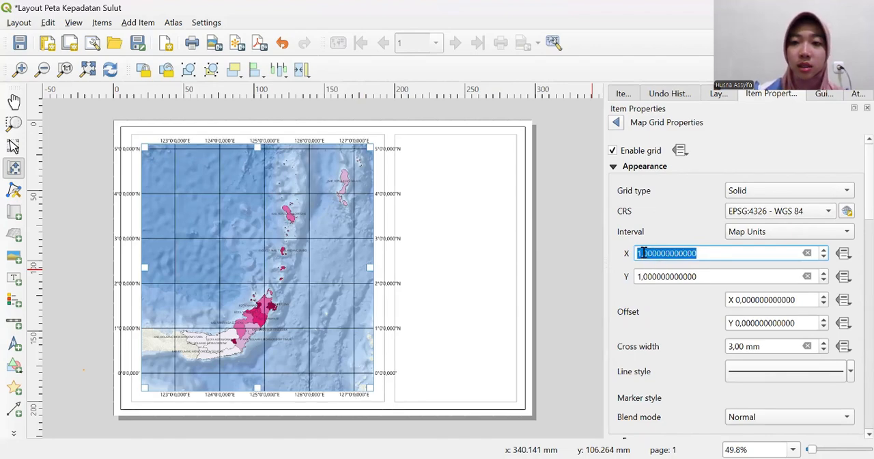
click(642, 253)
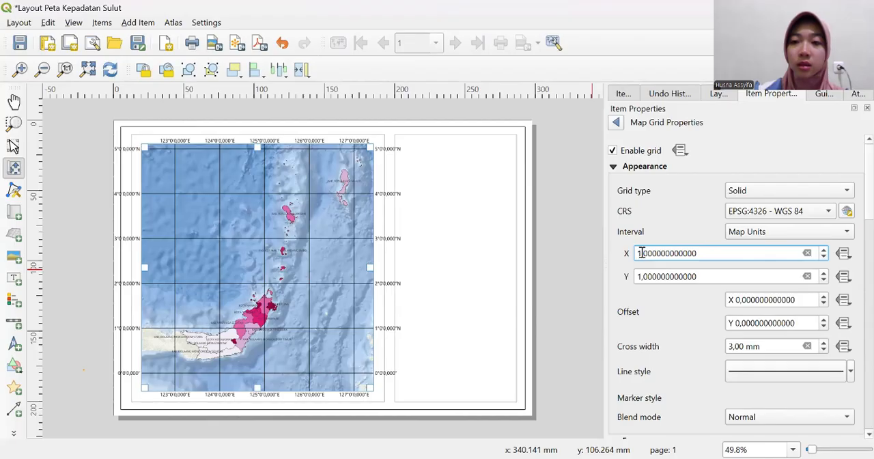
key(BackSpace)
text(2)
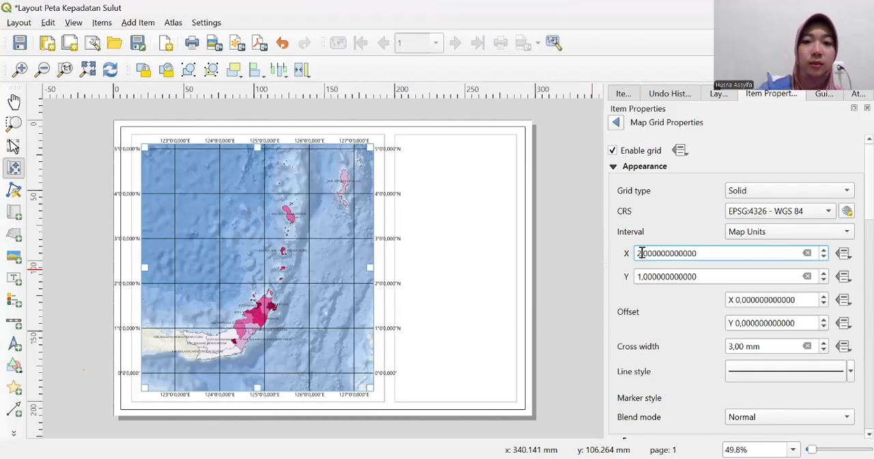
key(Return)
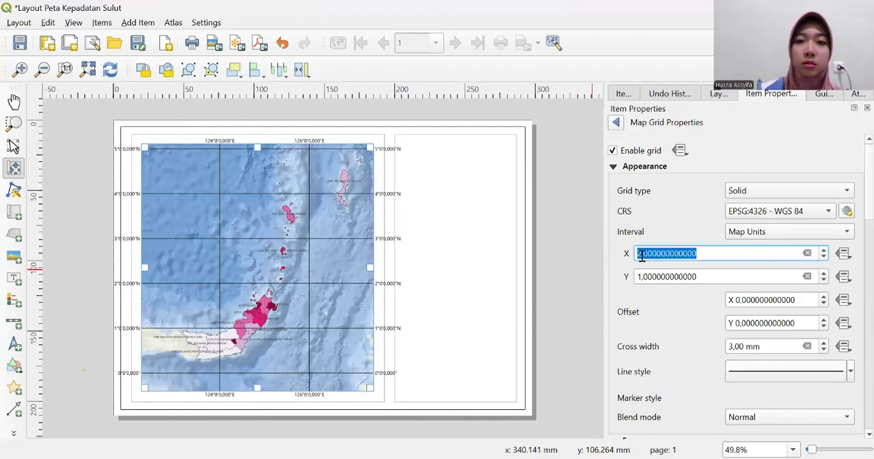
click(640, 276)
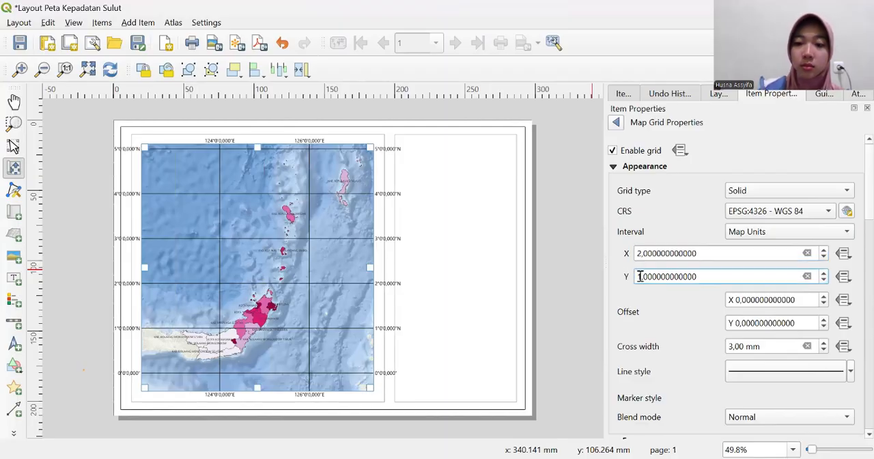
key(BackSpace)
text(2)
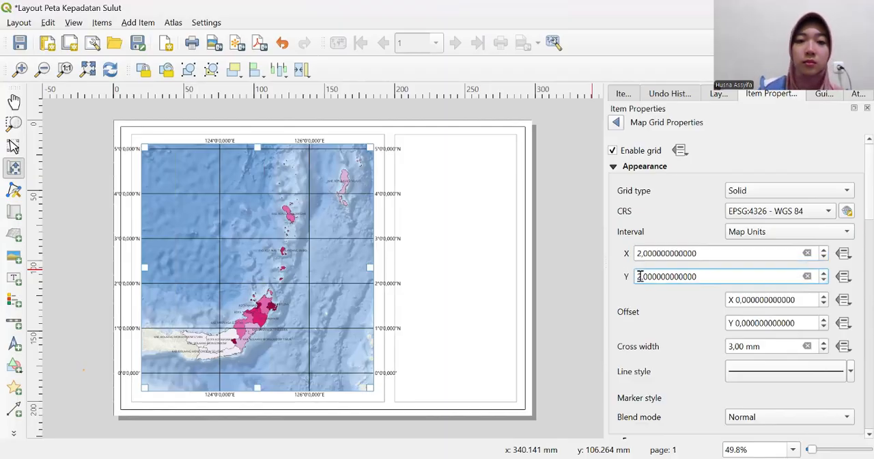
key(Return)
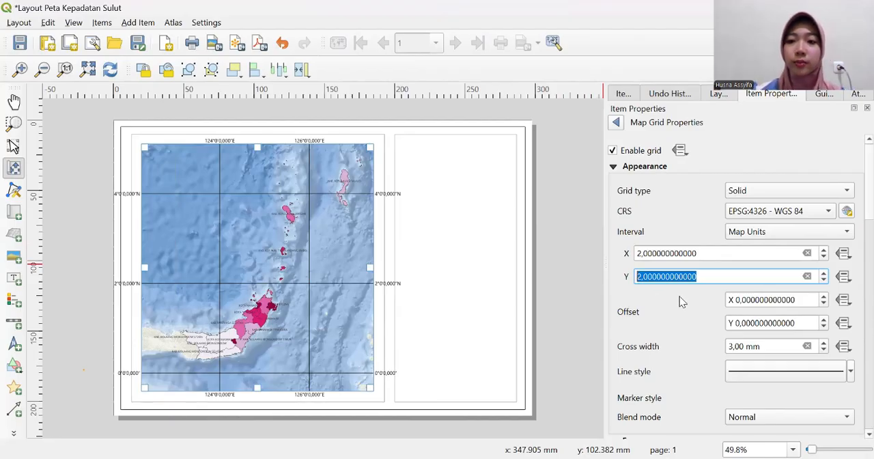
- Change the grid's line symbol colour to the standard dark blue
click(785, 372)
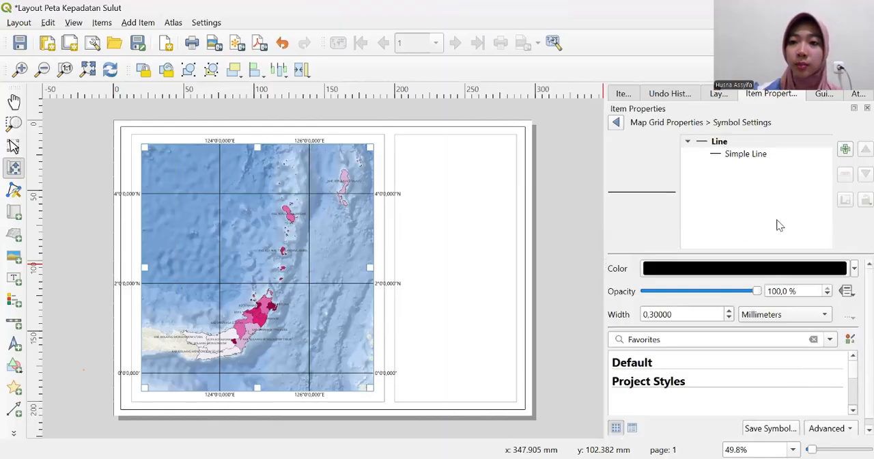
click(854, 269)
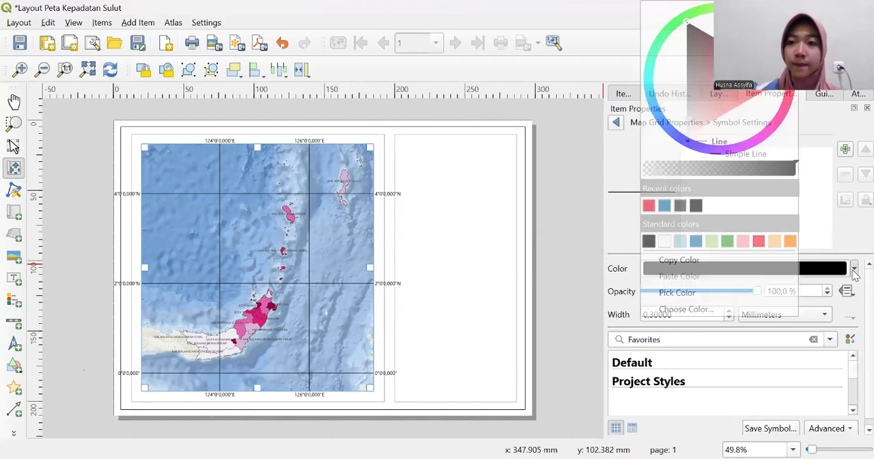
click(695, 241)
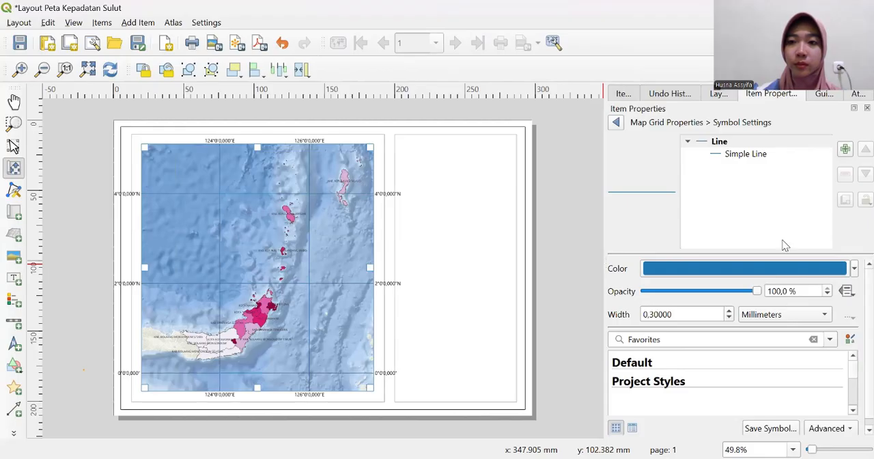
- Set the stroke width of the grid's Simple Line layer to 0,1 millimetres and return to the grid properties
click(742, 157)
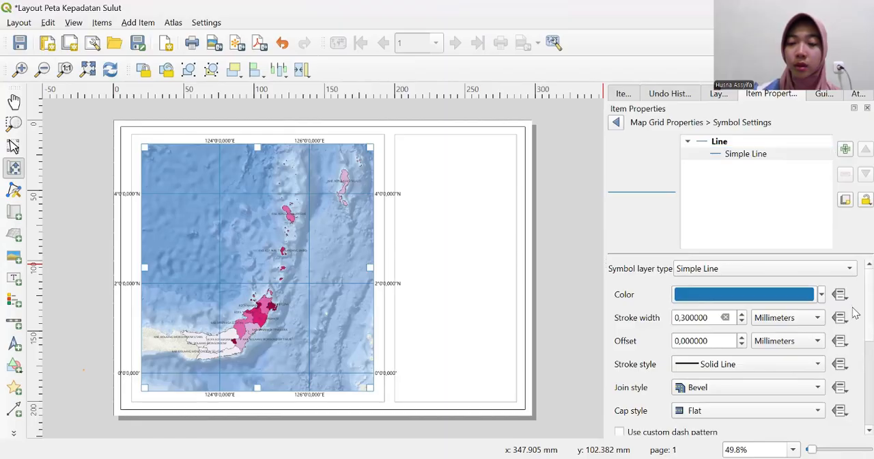
scroll(853, 312, down, 1)
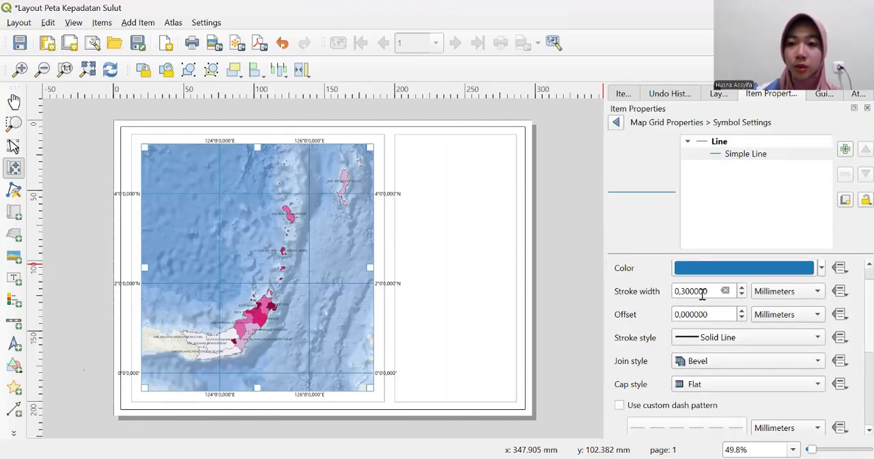
drag(707, 291, 668, 295)
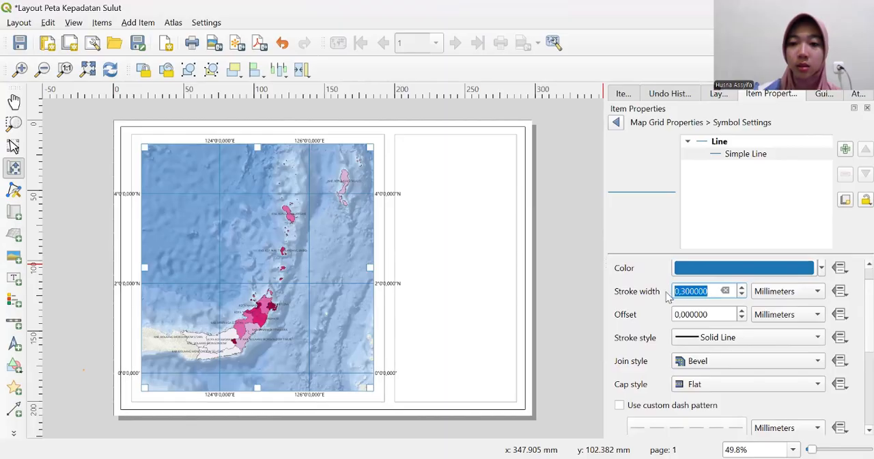
text(0,1)
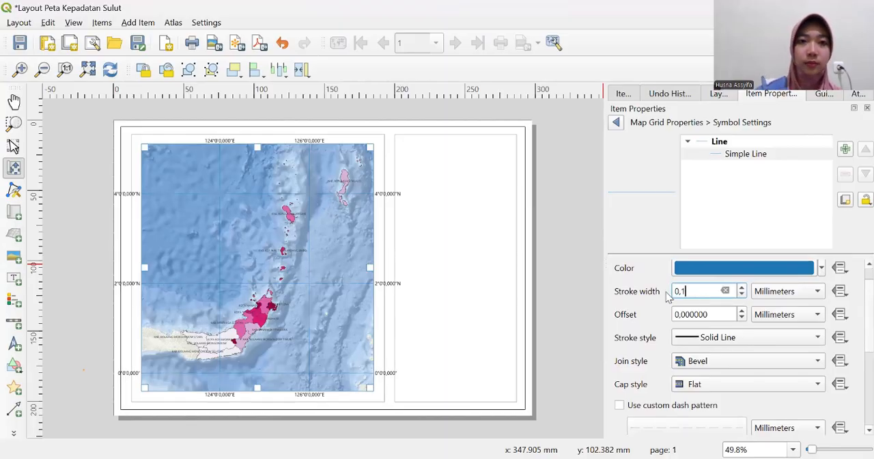
key(Return)
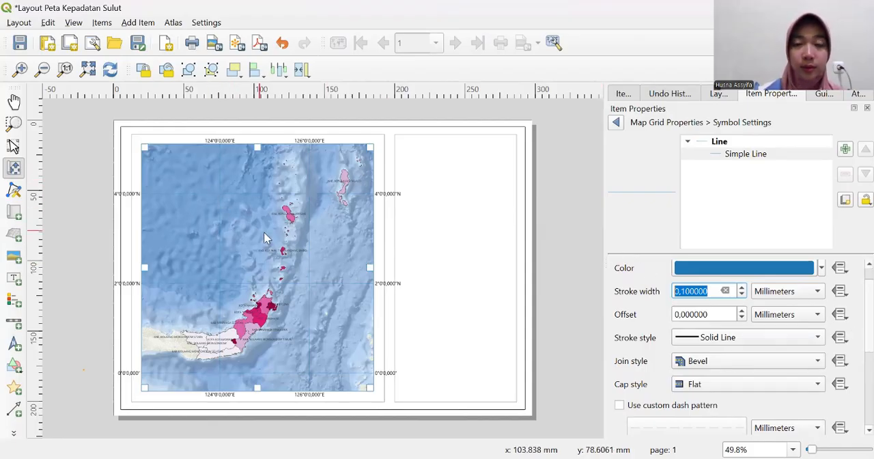
click(615, 124)
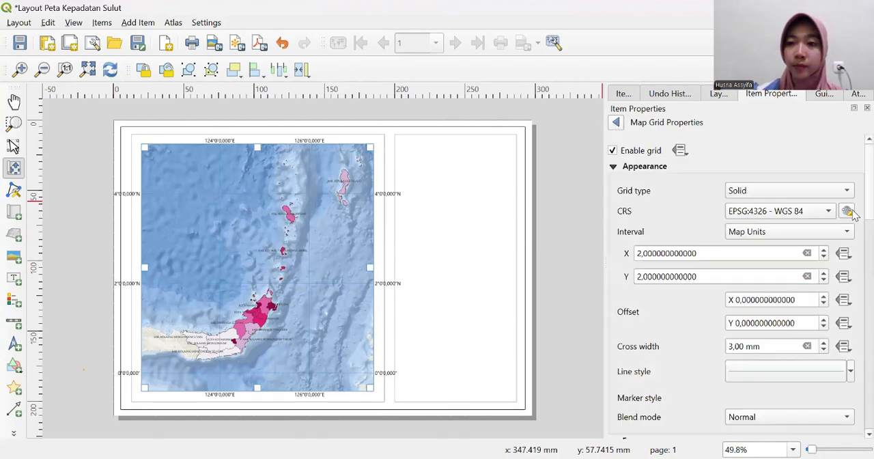
- Set the map grid's frame style to Interior and Exterior Ticks
scroll(852, 225, down, 3)
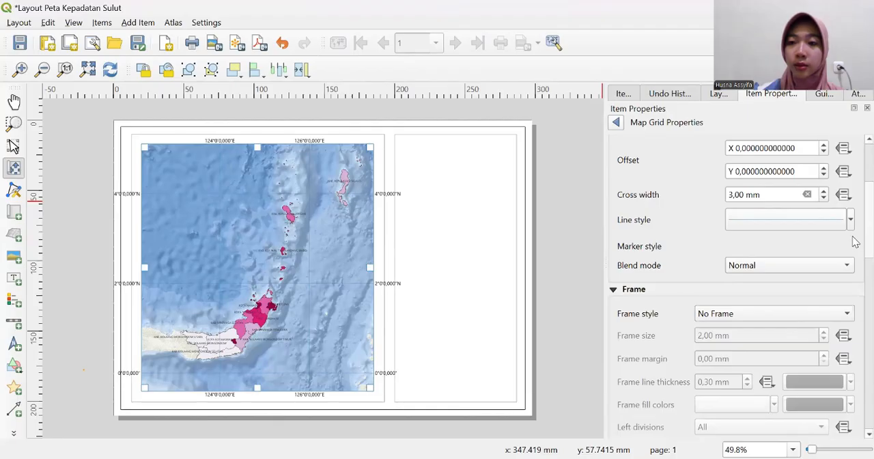
scroll(855, 244, down, 7)
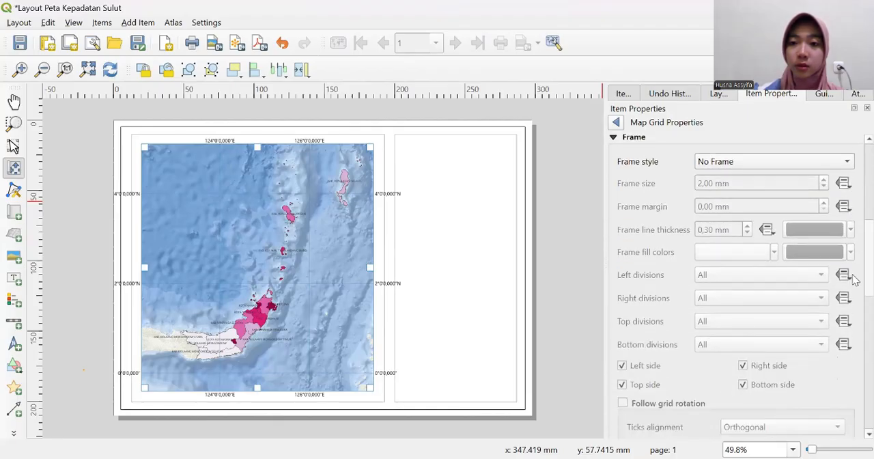
scroll(855, 279, down, 10)
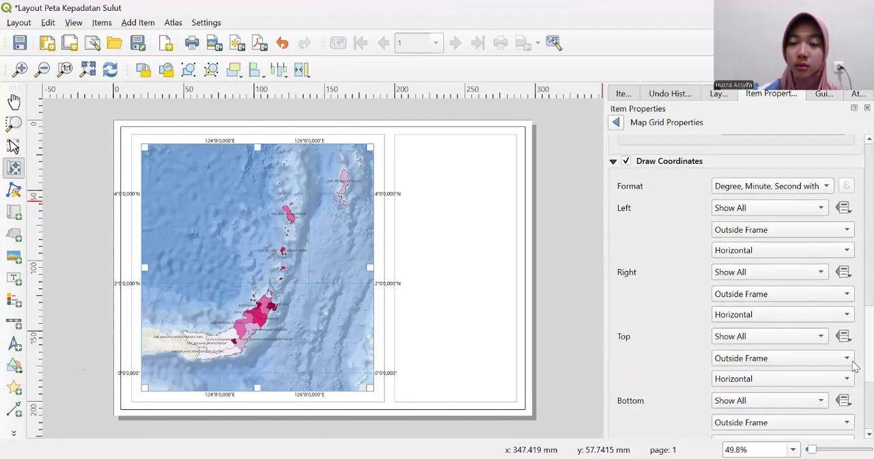
scroll(855, 366, down, 1)
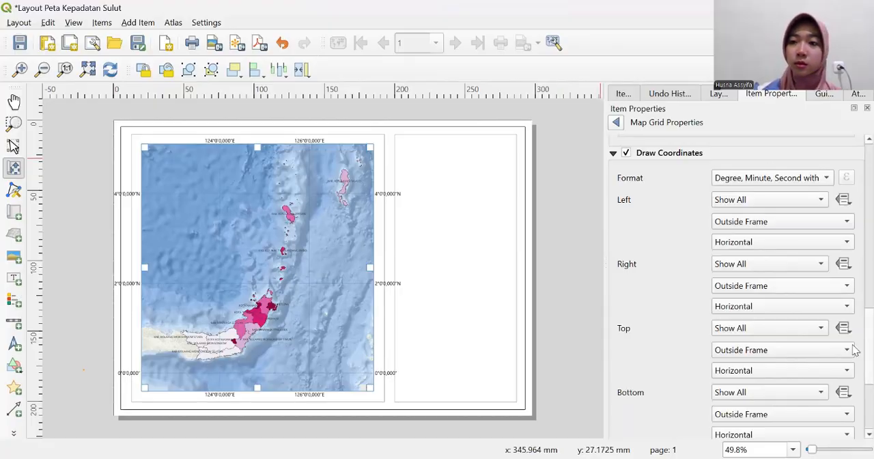
scroll(853, 330, up, 10)
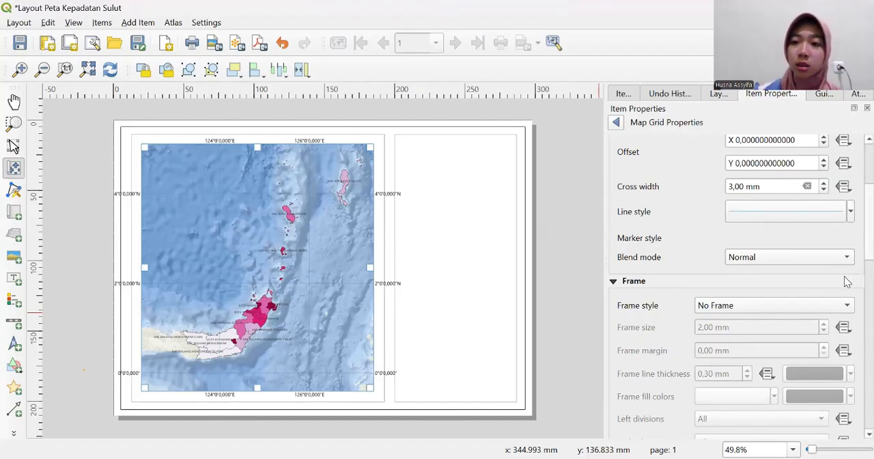
click(839, 307)
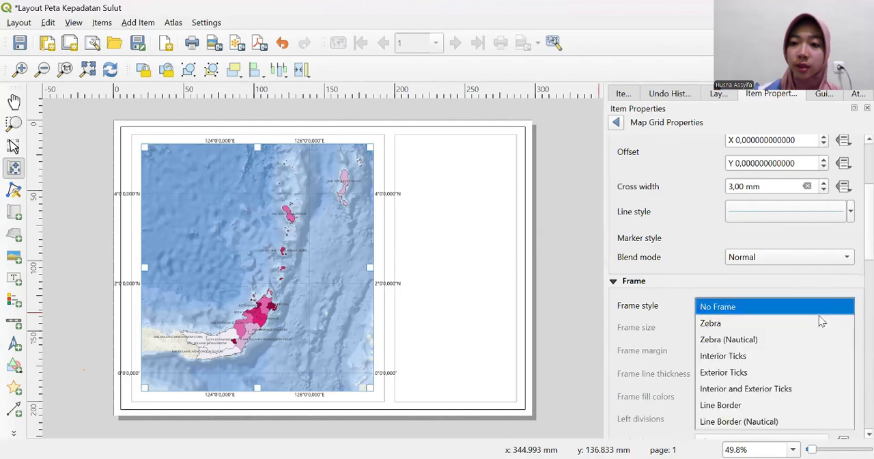
click(782, 389)
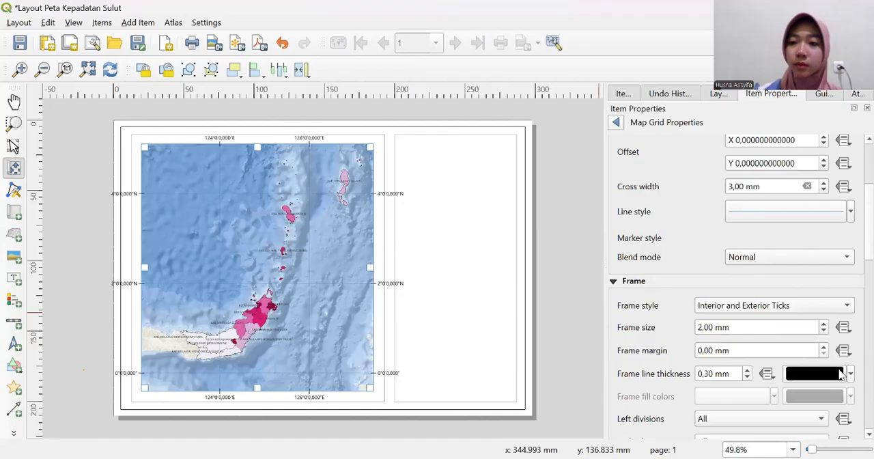
- Change the grid frame's line colour to the standard dark blue
click(841, 374)
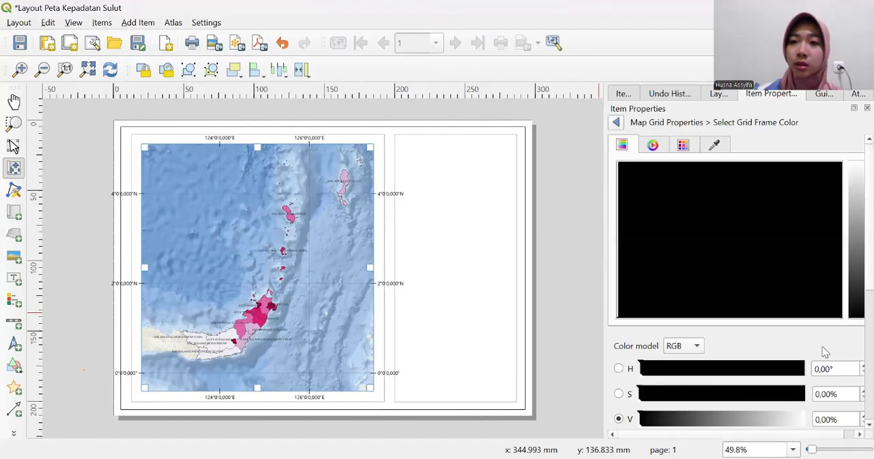
click(618, 123)
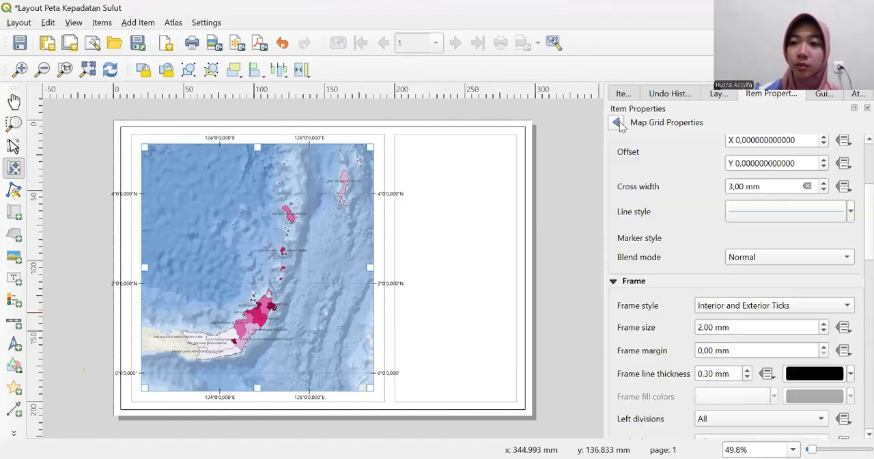
click(851, 374)
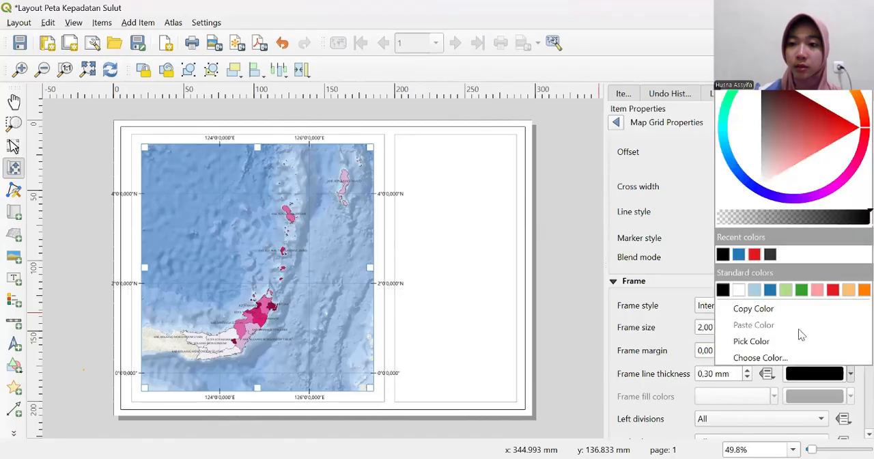
click(769, 290)
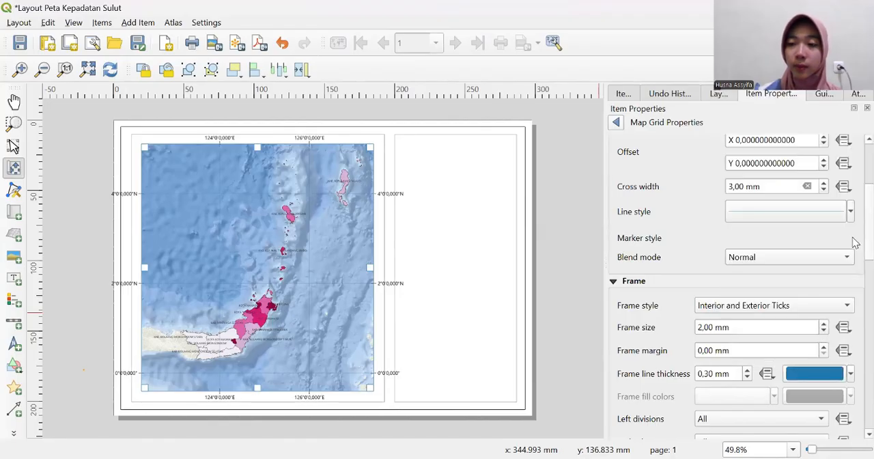
- Orient the grid coordinates on the map's left side as Vertical Ascending and on its right side as Vertical Descending
scroll(855, 273, down, 10)
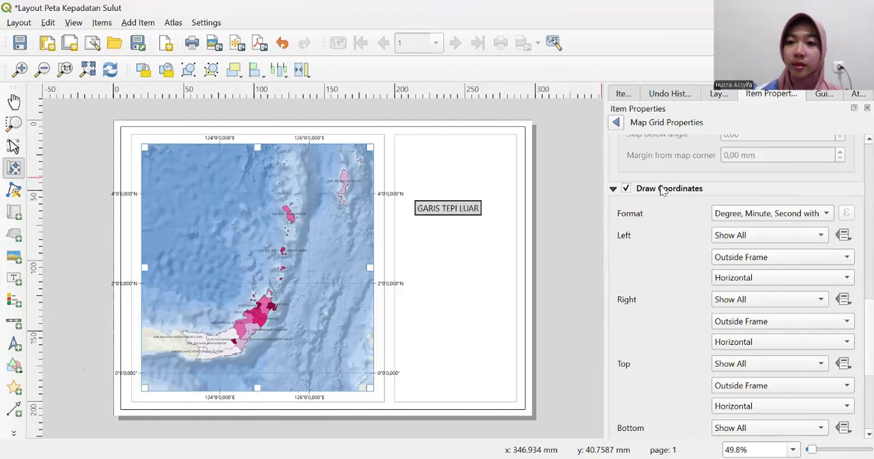
click(846, 278)
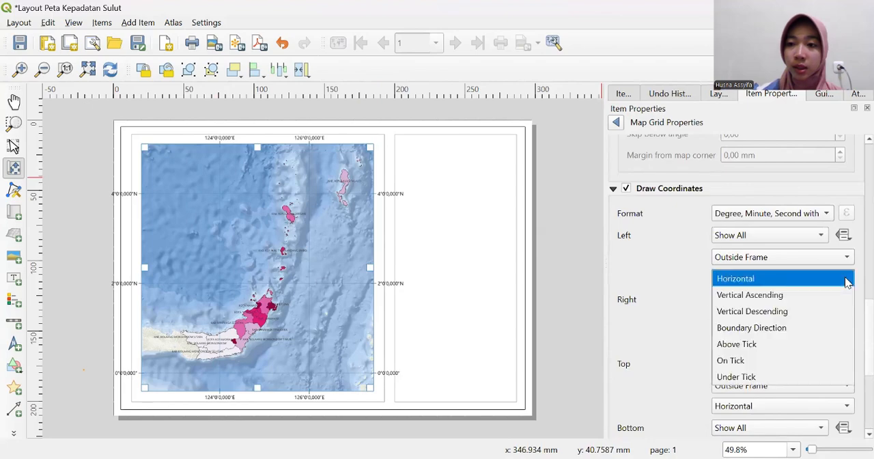
click(806, 294)
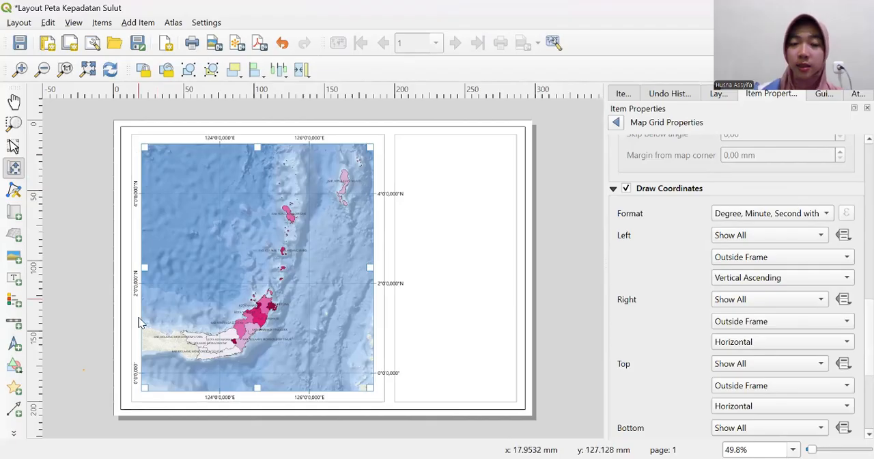
click(788, 351)
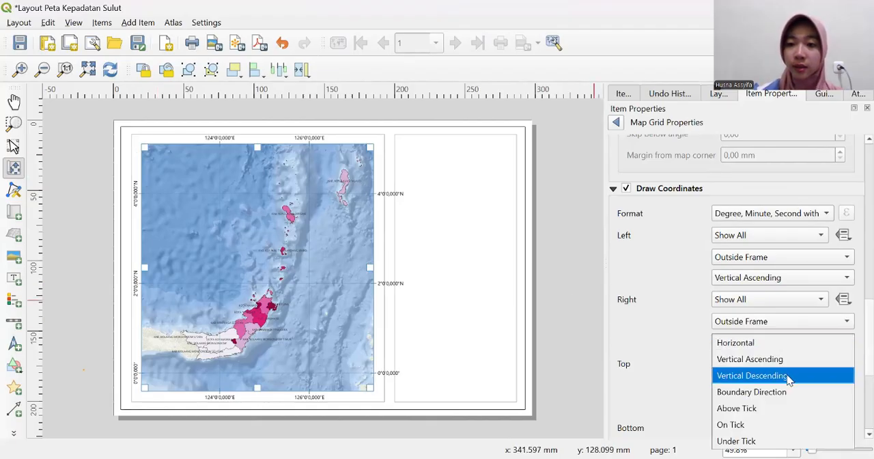
click(789, 379)
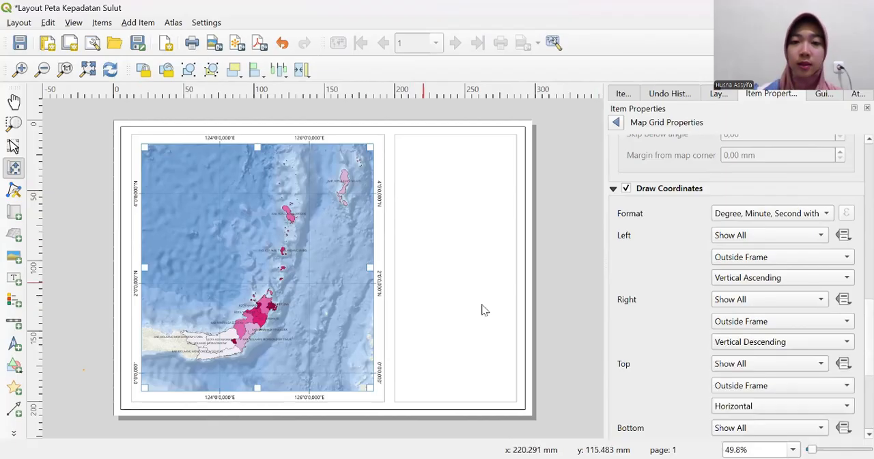
- Open the grid annotation font settings and set the font size to 7 points
scroll(855, 333, down, 4)
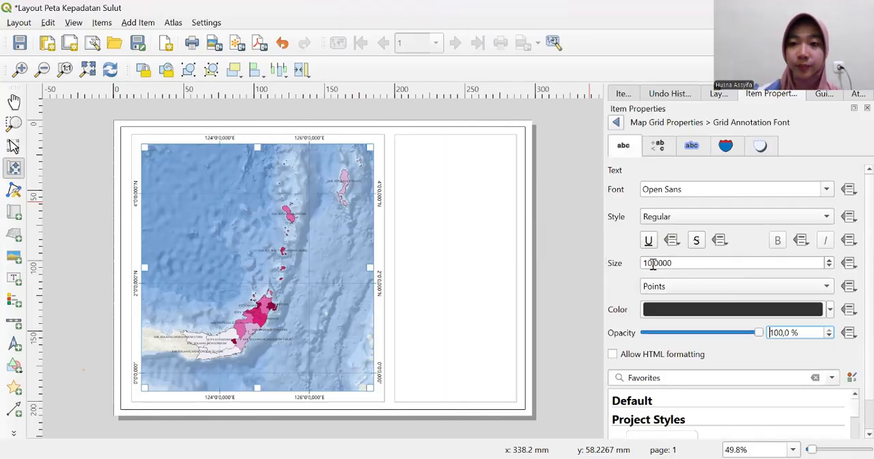
click(653, 264)
key(BackSpace)
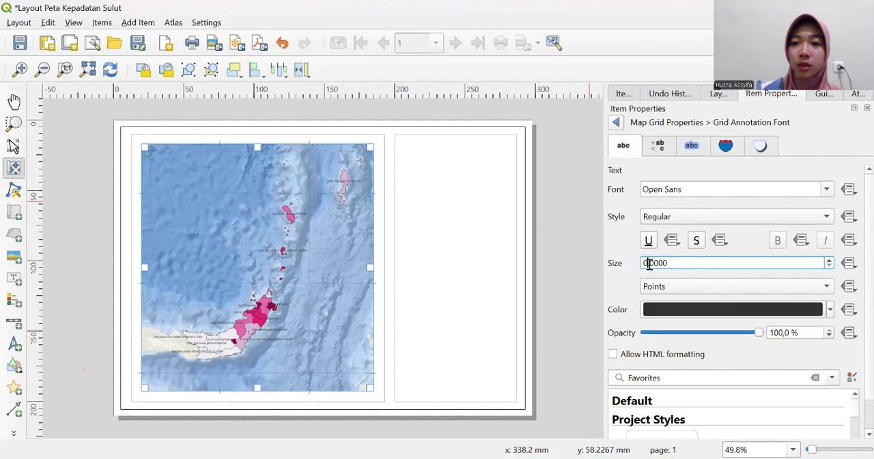
key(Delete)
text(6)
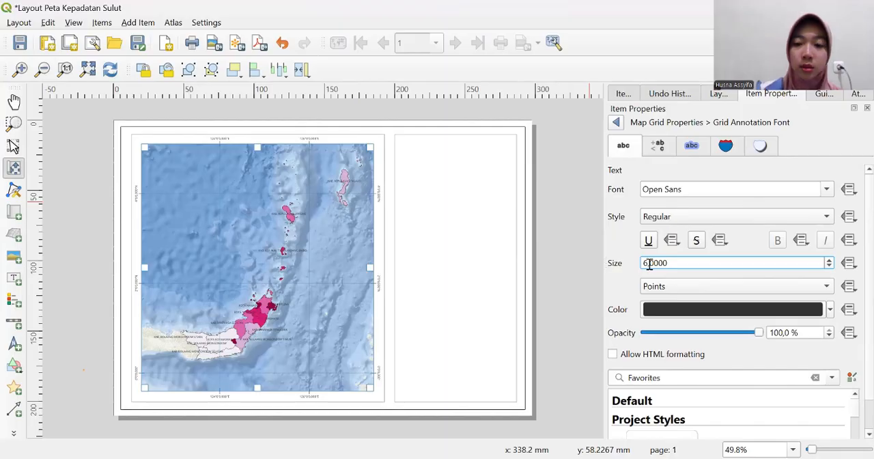
key(BackSpace)
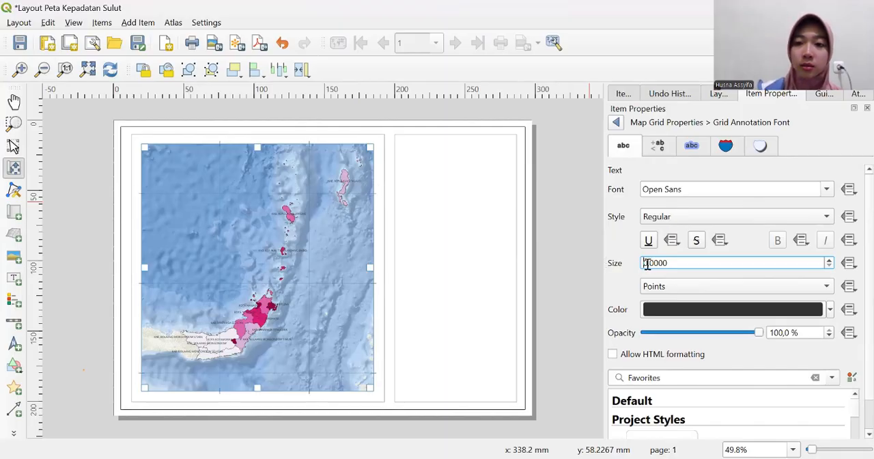
key(Delete)
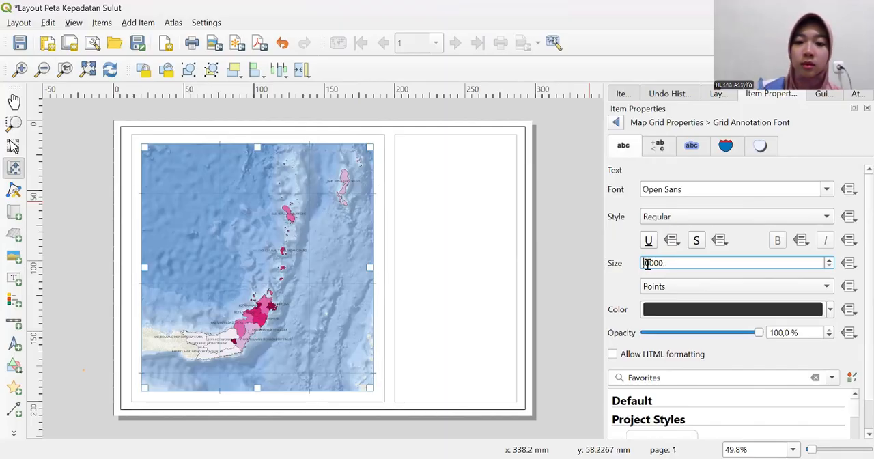
text(7)
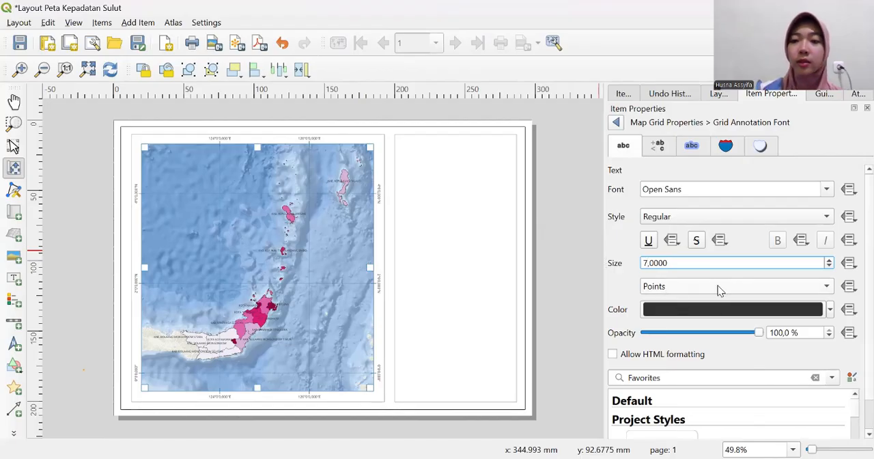
key(Return)
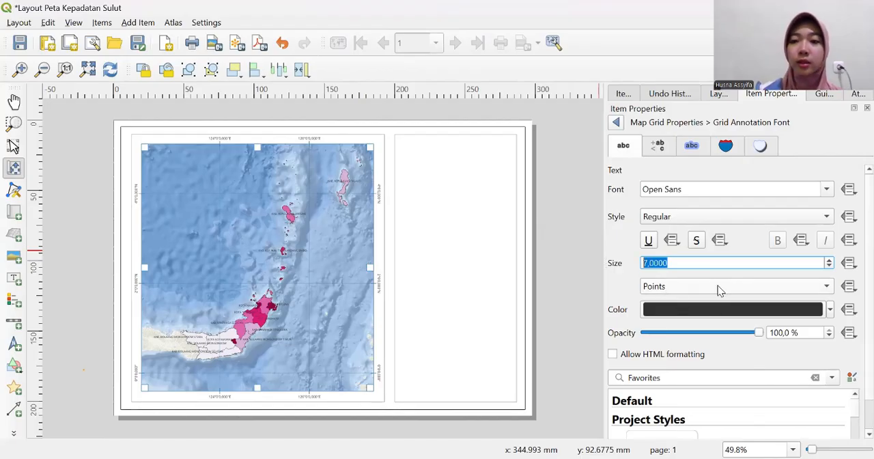
- Change the grid annotation font colour to the standard dark blue
click(831, 310)
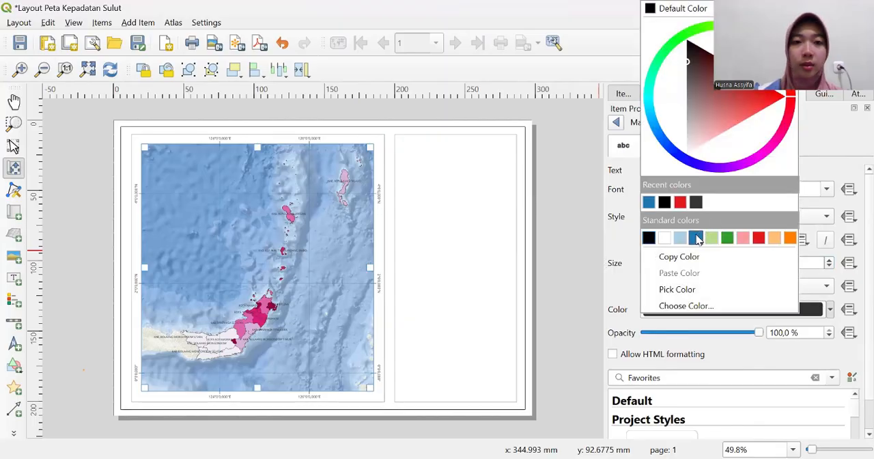
click(695, 237)
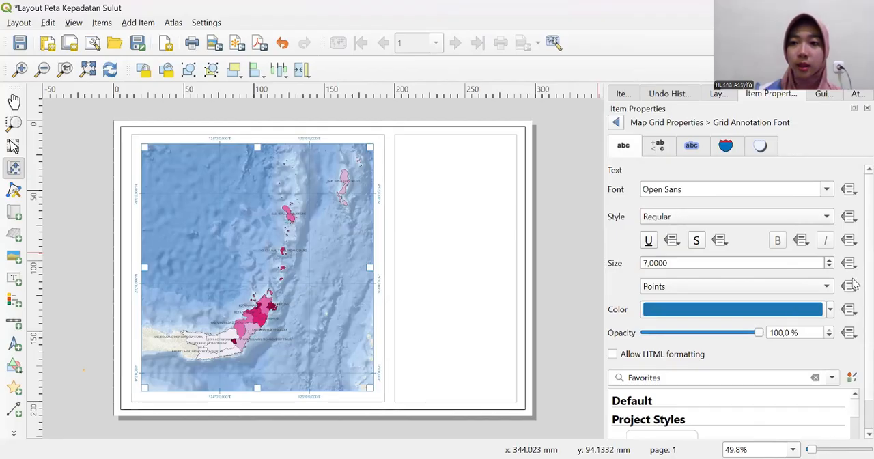
scroll(854, 285, down, 1)
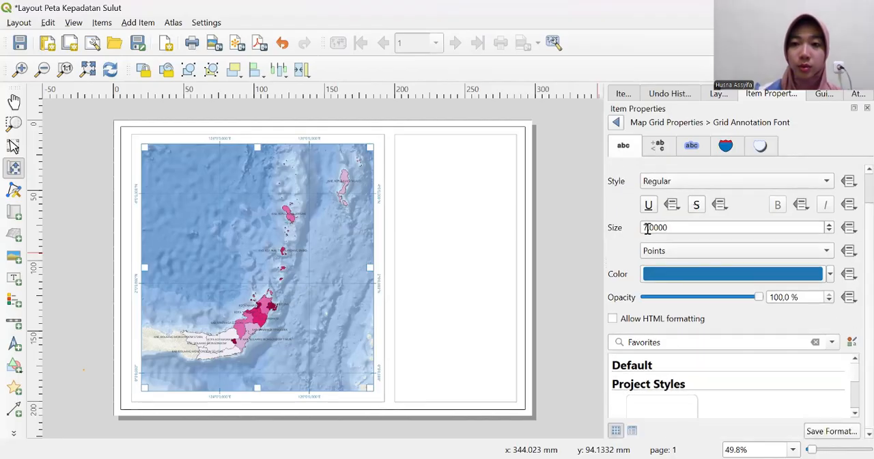
- Set the grid annotation font size to 6 points and return to the Map 1 item properties
click(648, 228)
key(BackSpace)
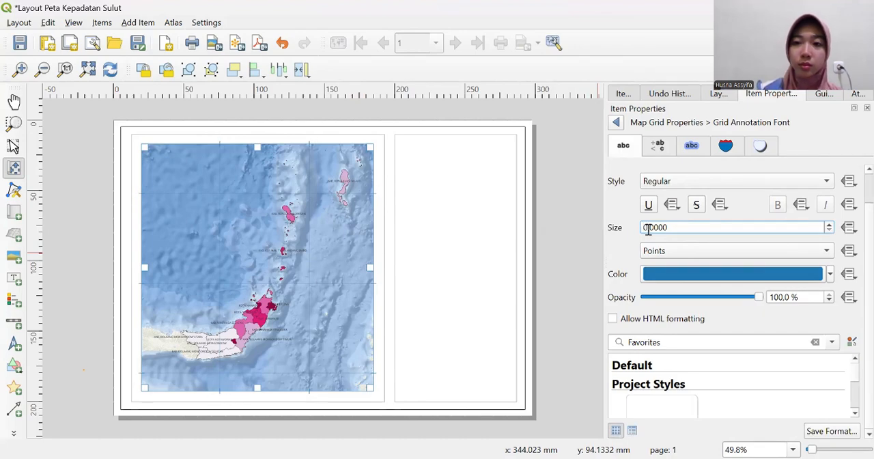
key(BackSpace)
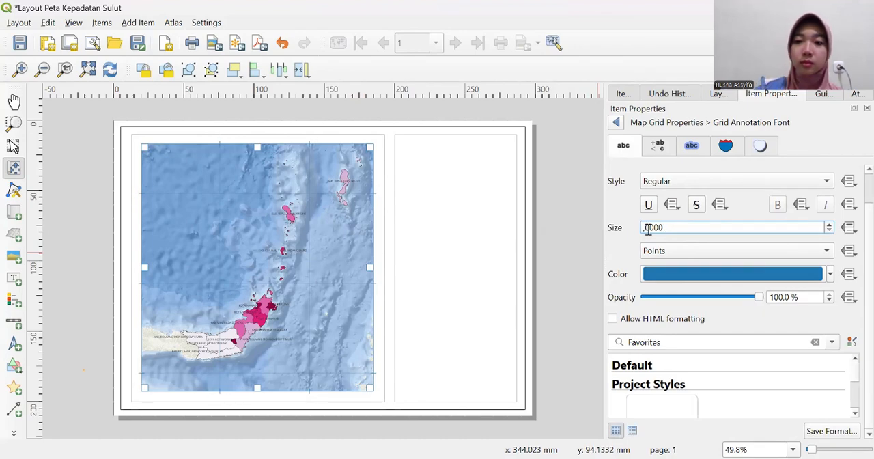
text(6)
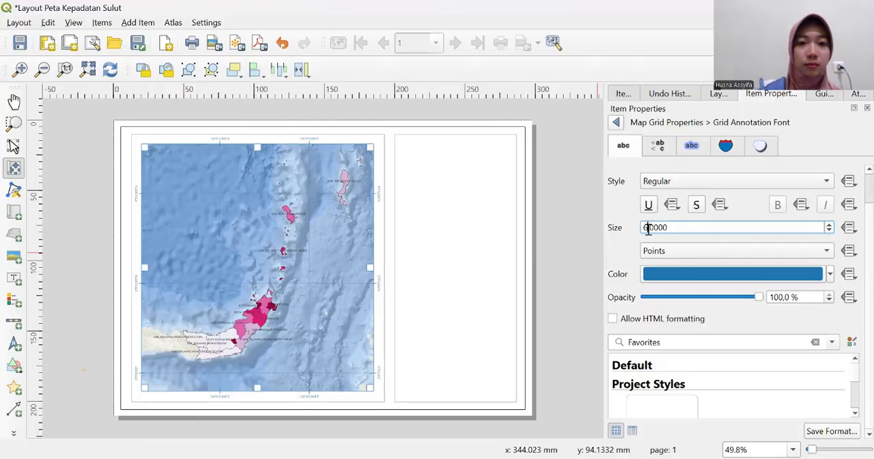
double_click(648, 229)
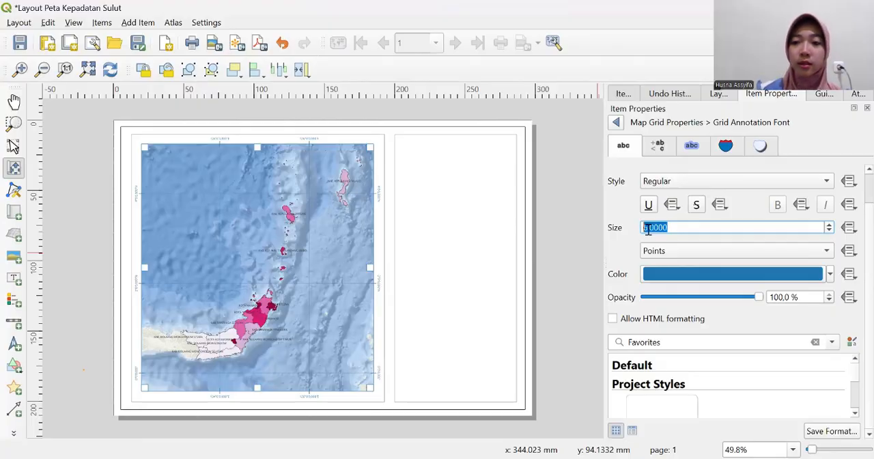
click(614, 124)
click(617, 122)
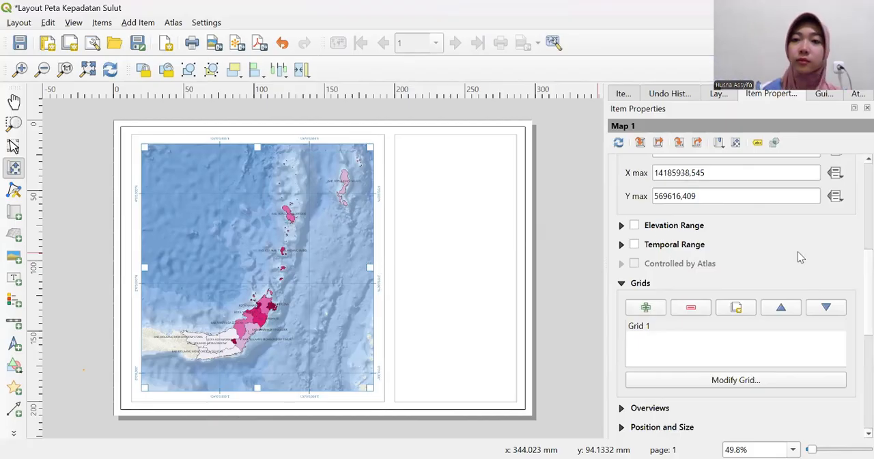
- Lock Map 1 in the layout's item list
click(623, 93)
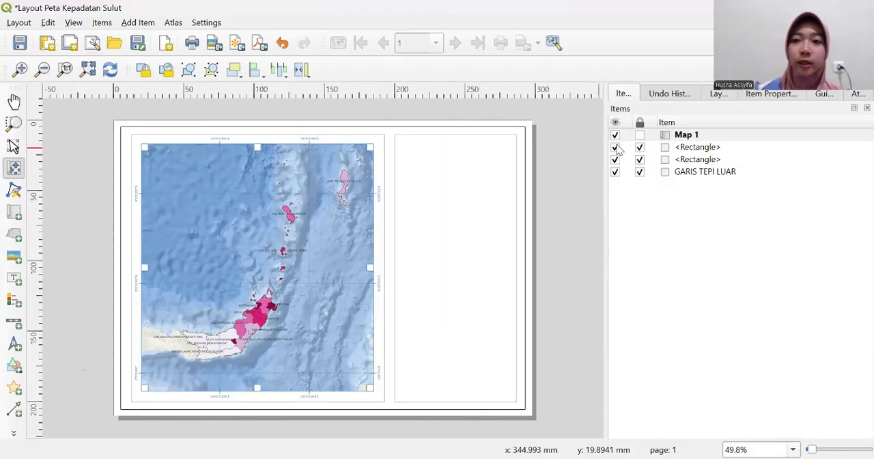
click(640, 135)
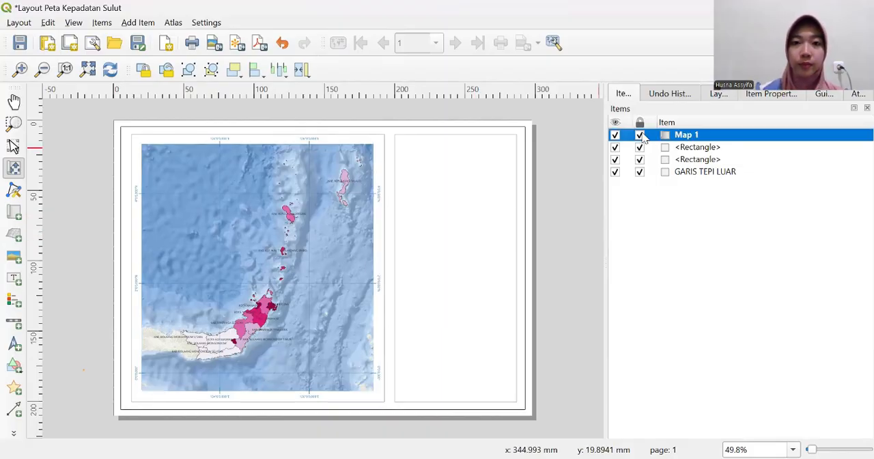
click(293, 217)
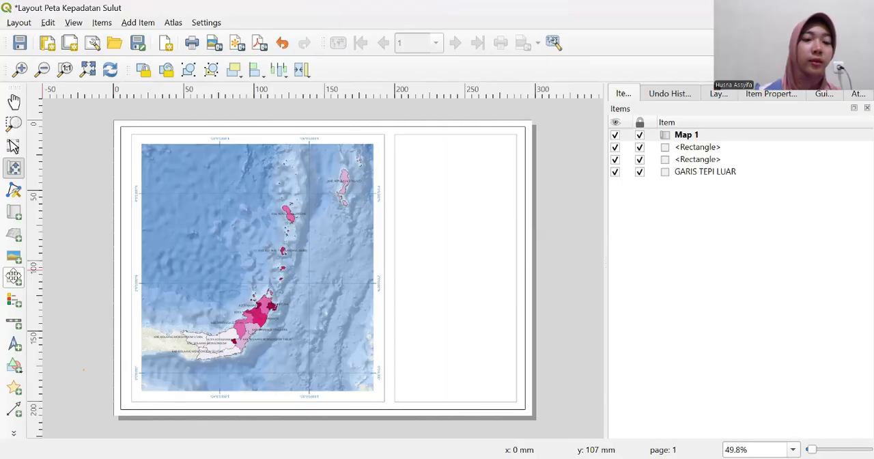
- Add a text label across the upper part of the empty rectangle beside the map and show its properties
click(13, 277)
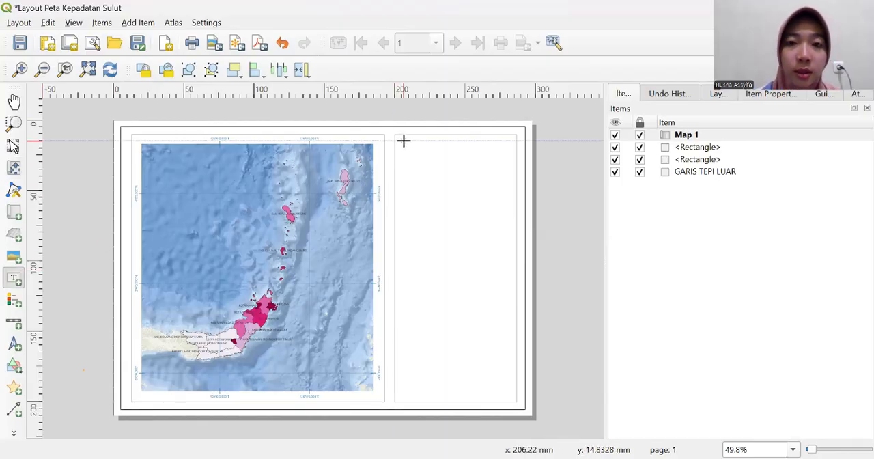
drag(403, 142, 508, 167)
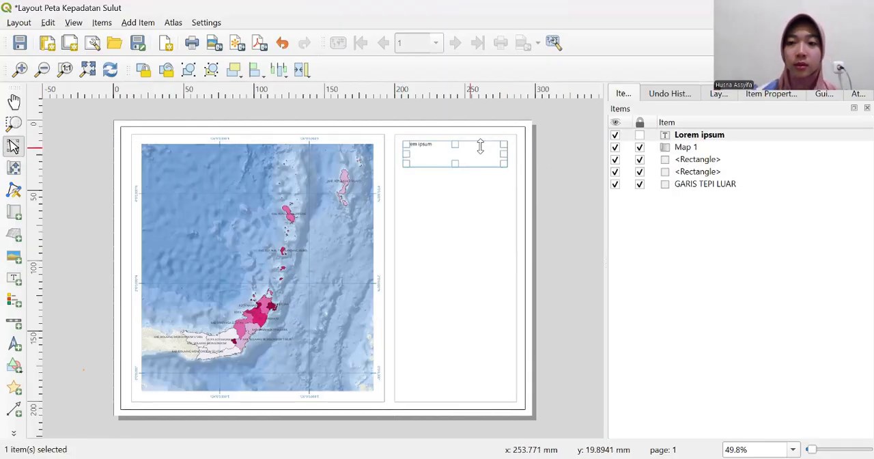
click(772, 94)
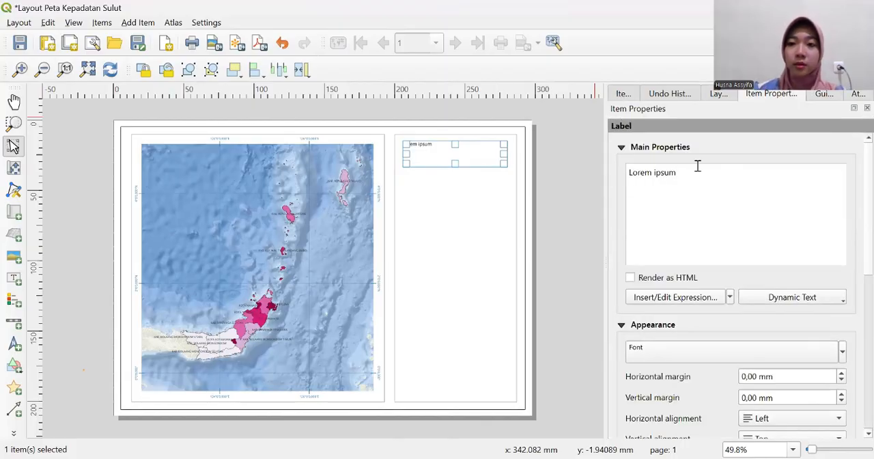
- Replace the label's placeholder text with "PETA KEPADATAN PENDUDUK" and, on a second line, "DI PROVINSI SULAWESI UTARA 2025"
key(BackSpace)
key(BackSpace)
key(BackSpace)
key(BackSpace)
key(BackSpace)
key(BackSpace)
key(BackSpace)
key(BackSpace)
key(BackSpace)
key(BackSpace)
key(BackSpace)
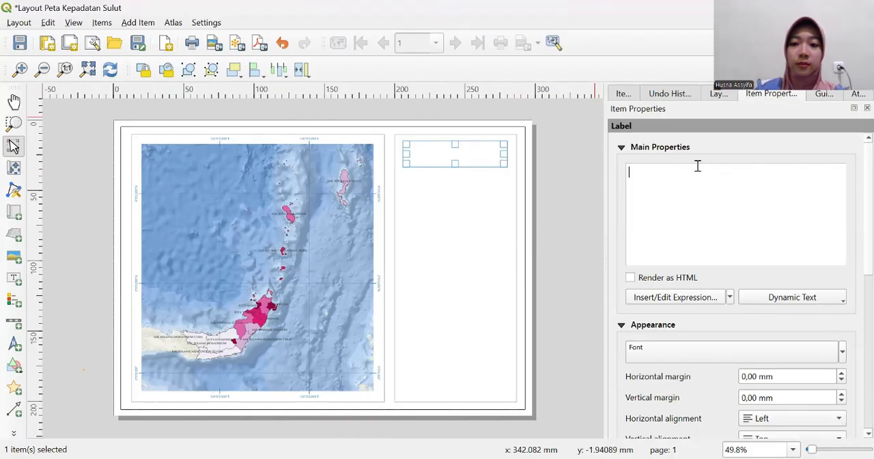
text(PET)
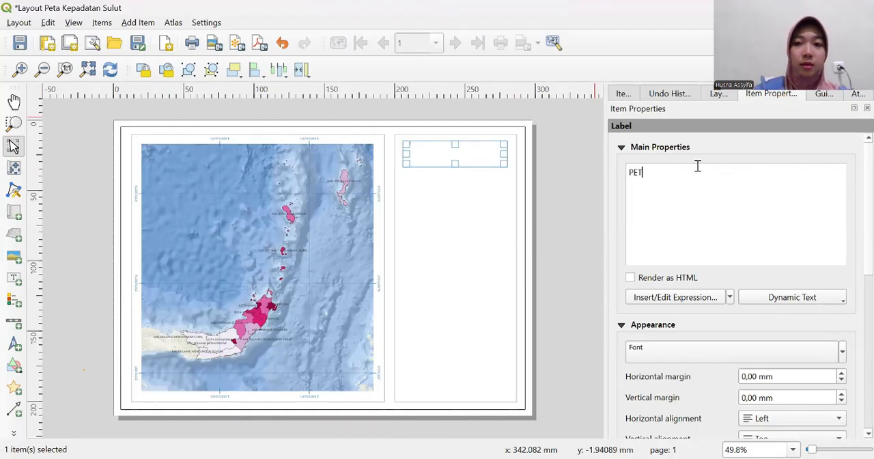
text(A KEPADARA)
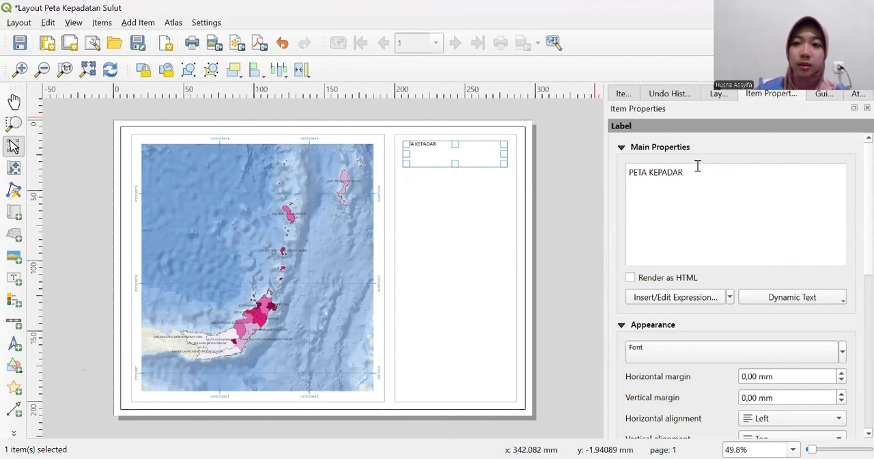
key(BackSpace)
text(TAN )
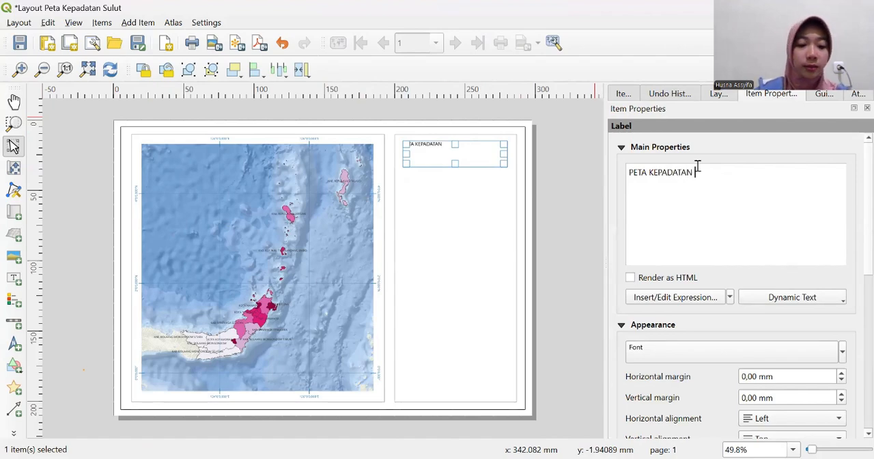
text(PENDUDUK )
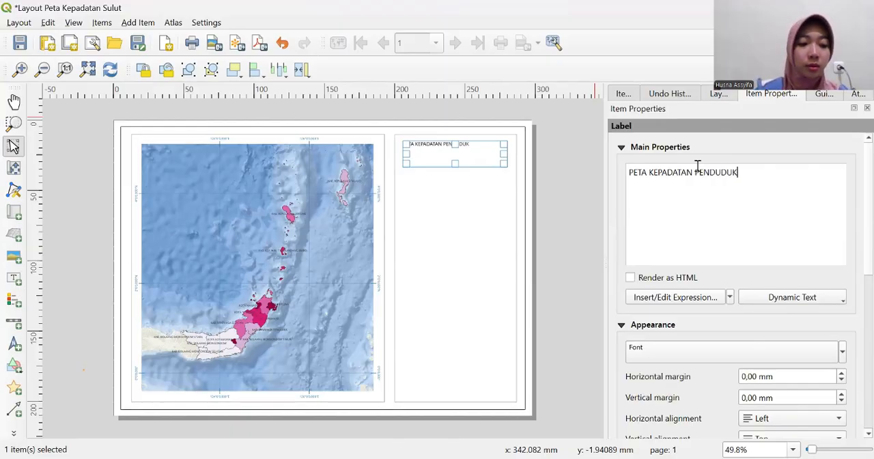
text(DI)
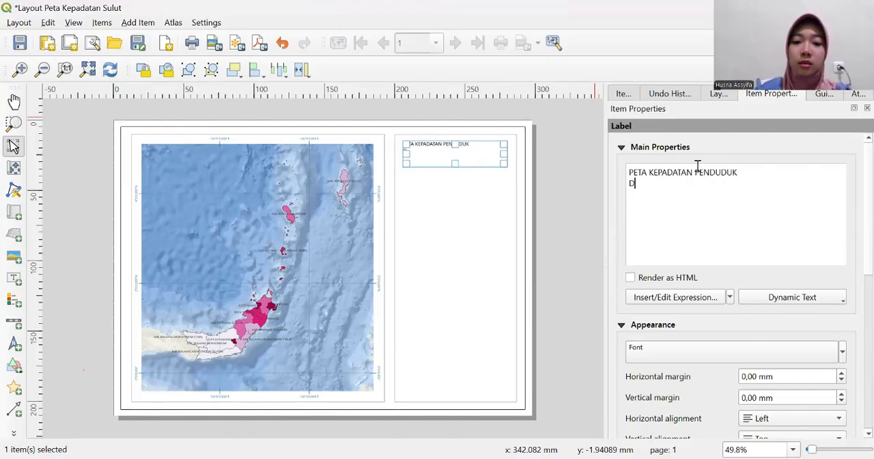
text( PR)
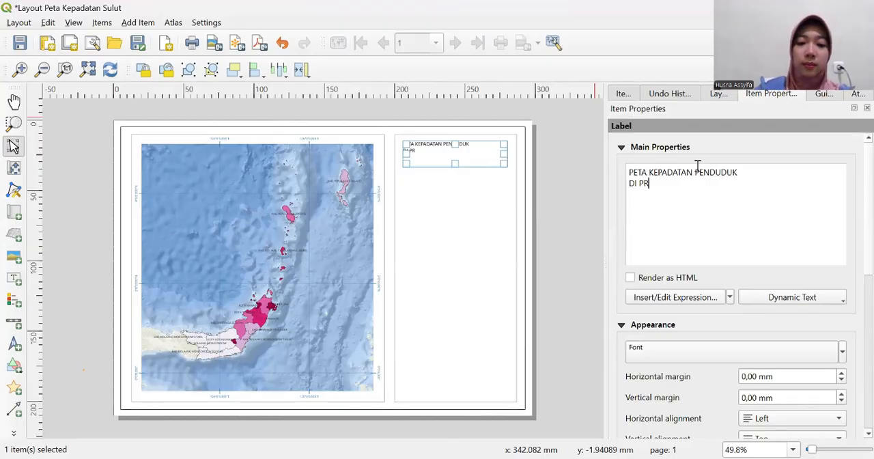
text(OVINSI S)
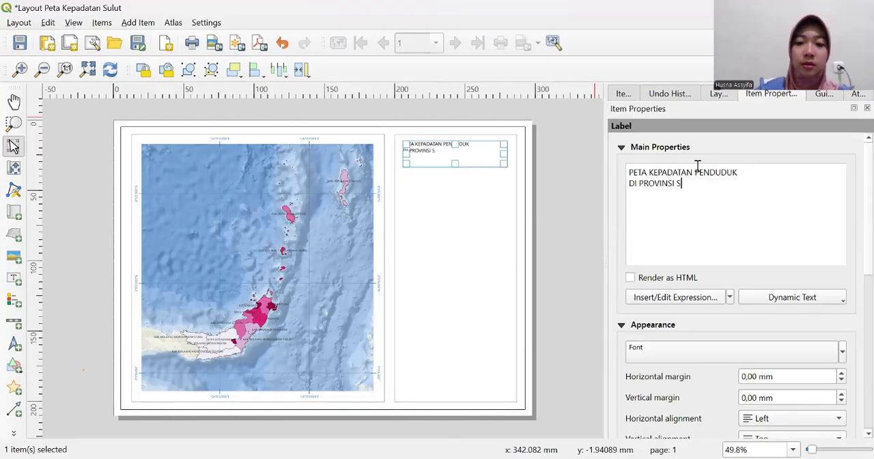
text(ULAWESI)
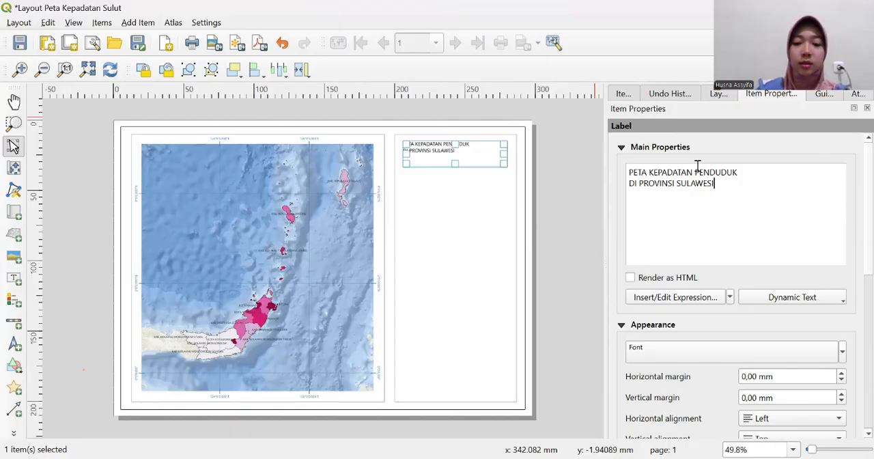
text( UTARA 2)
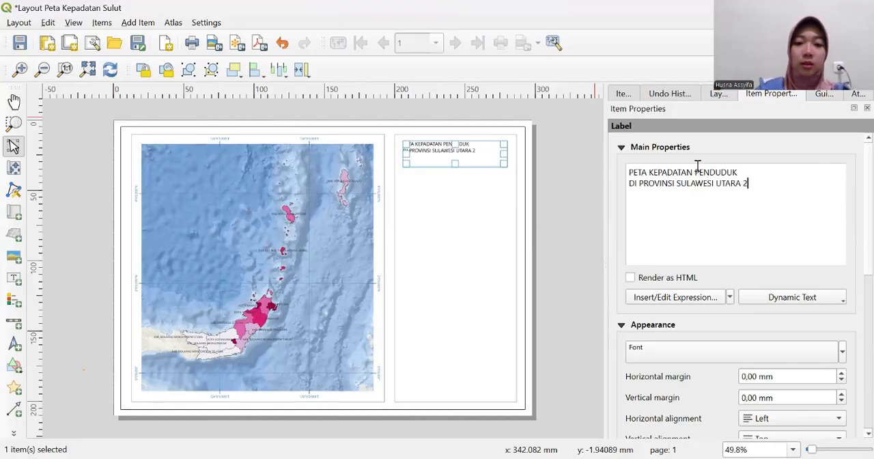
text(025)
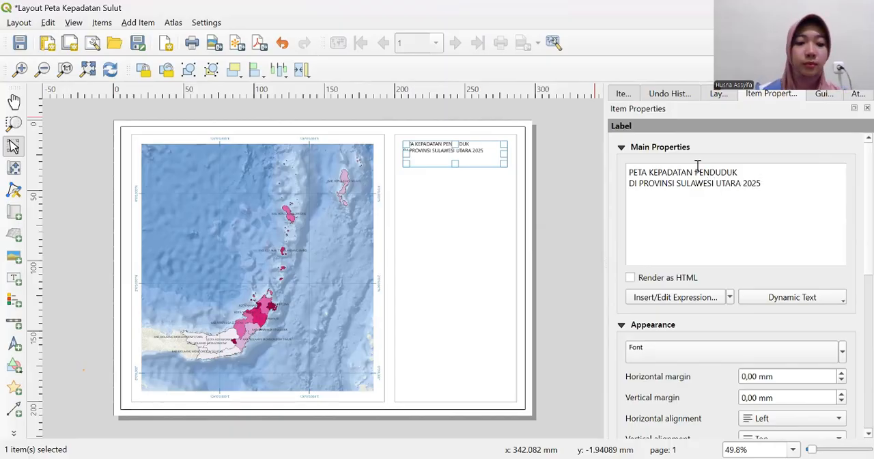
- Change the title label's font to Arial Rounded MT and set its size to 12 points
click(685, 351)
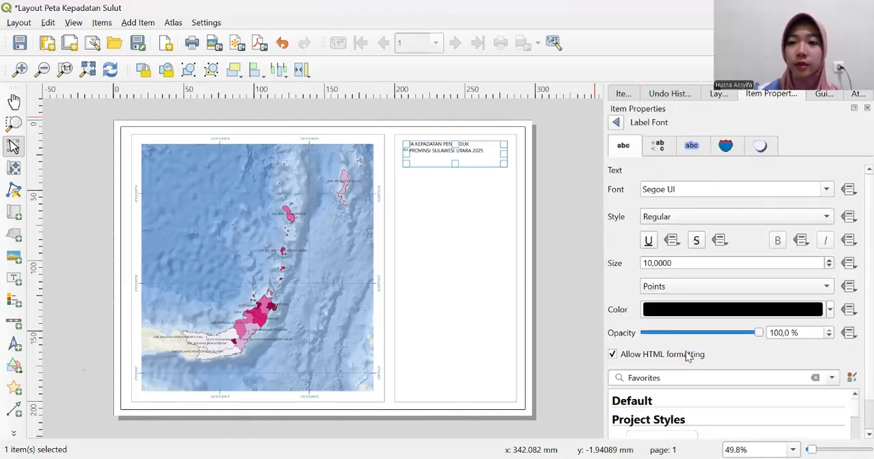
click(829, 188)
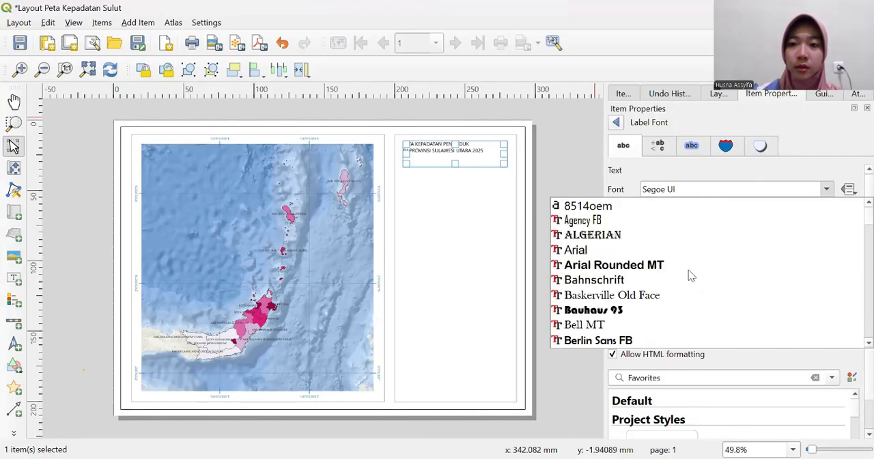
click(649, 266)
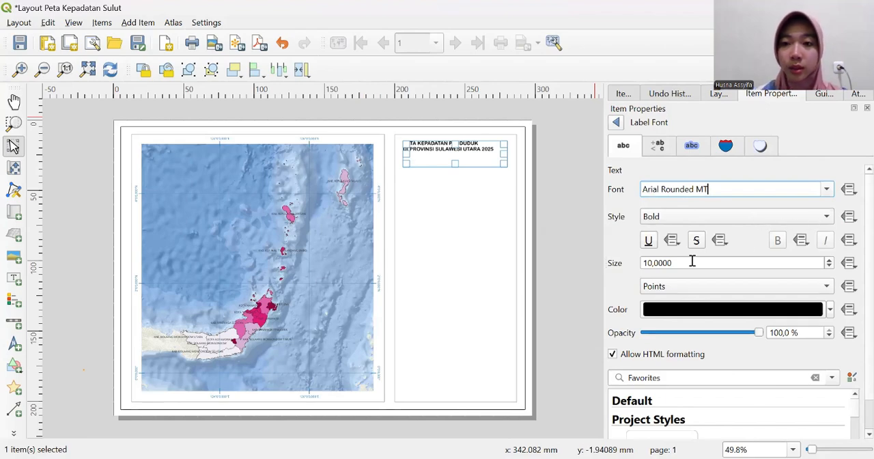
click(652, 263)
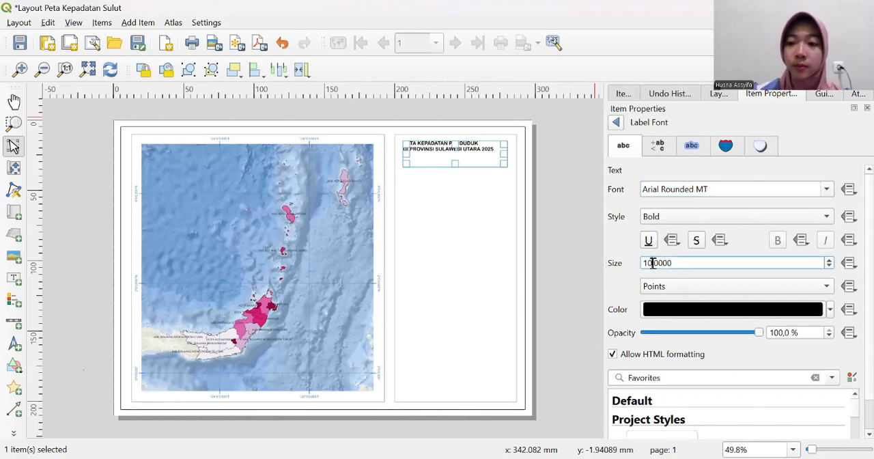
key(BackSpace)
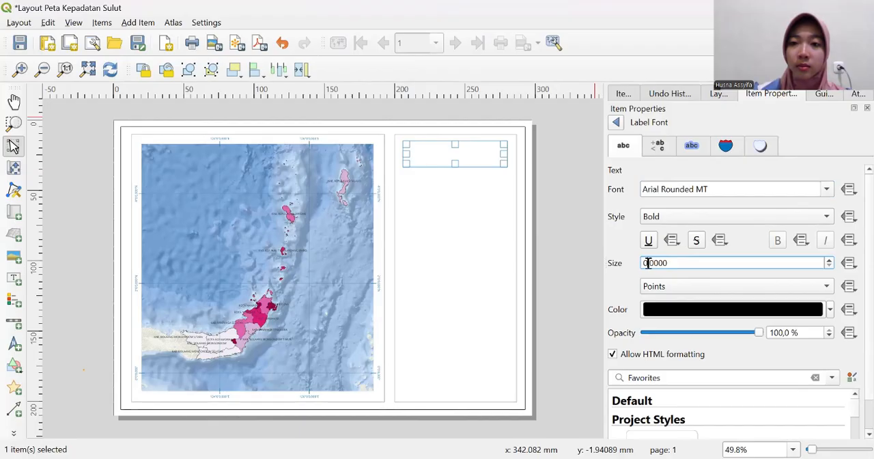
key(Delete)
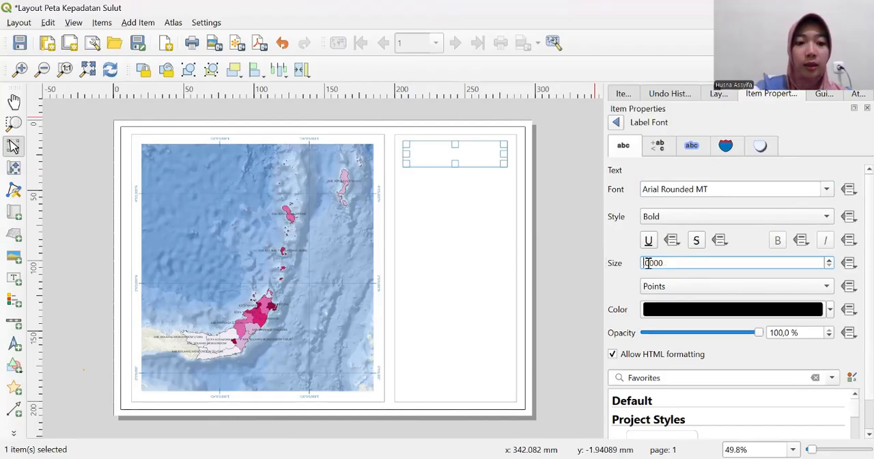
text(12,)
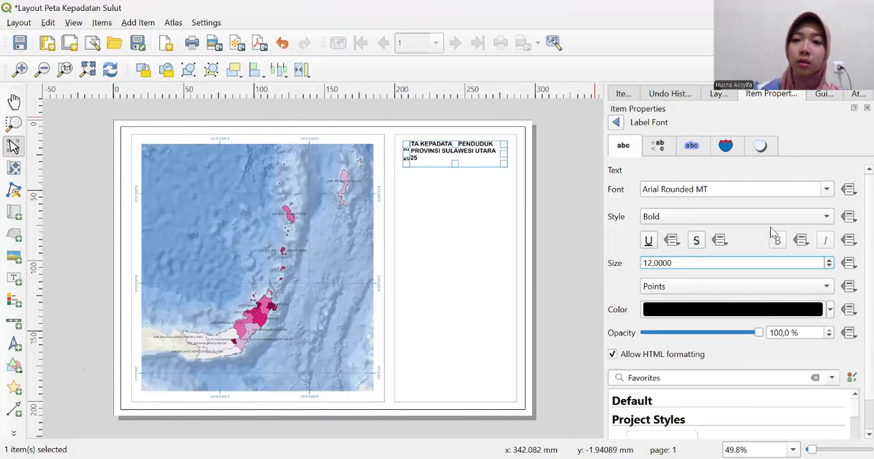
click(616, 122)
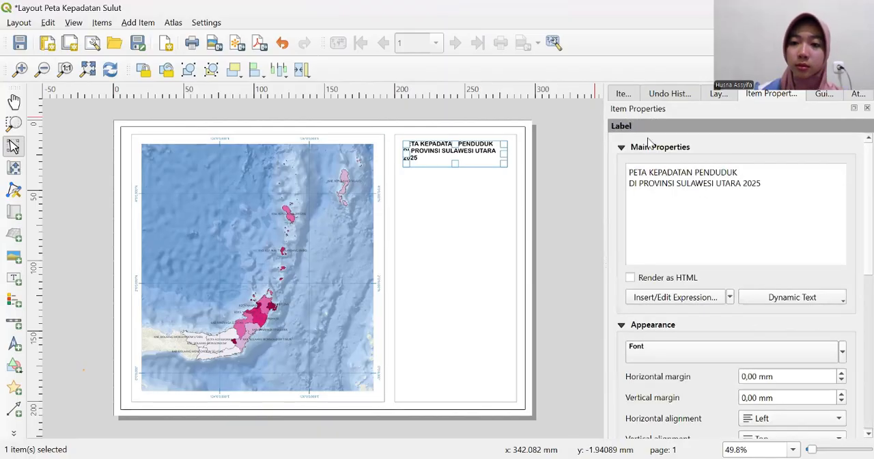
- Align the title label's text to Center horizontally and Vertical Center vertically
scroll(855, 309, down, 3)
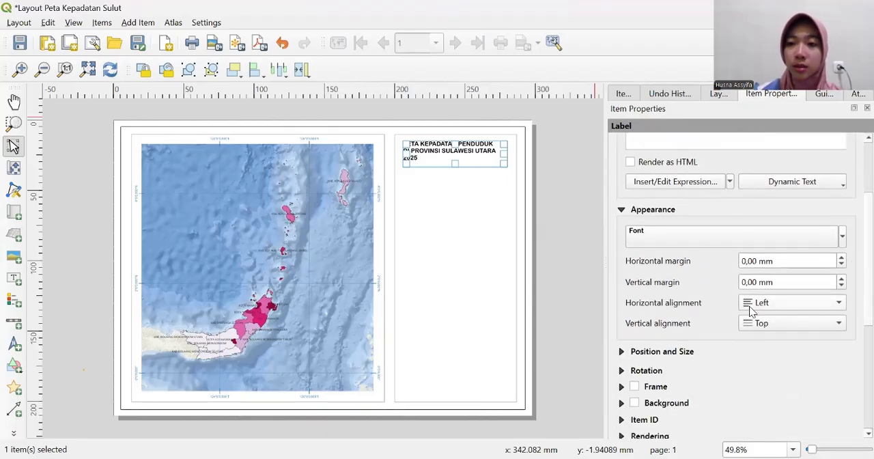
click(842, 311)
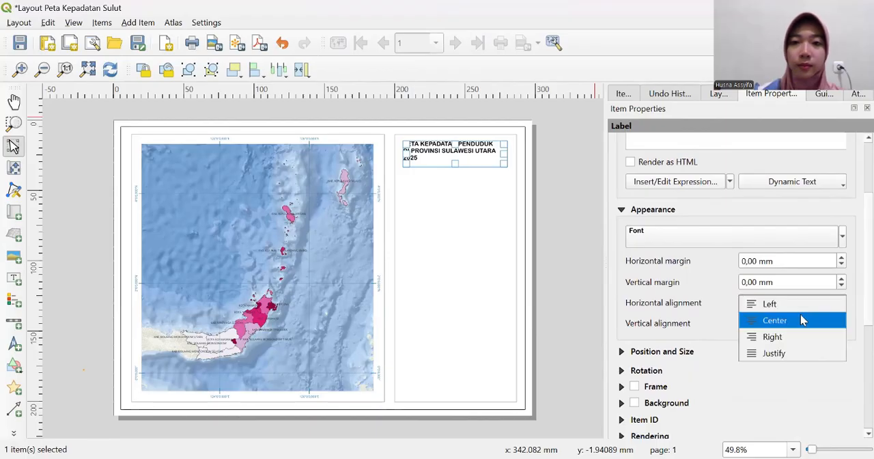
click(803, 321)
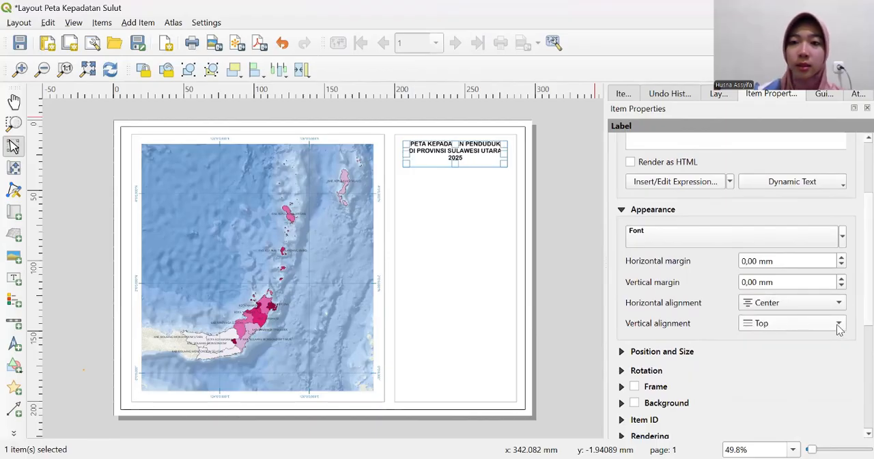
click(839, 325)
click(817, 341)
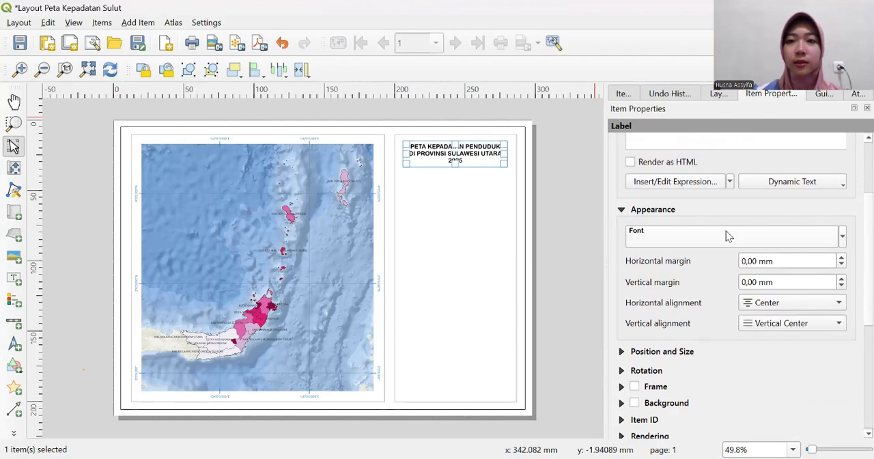
scroll(669, 216, up, 1)
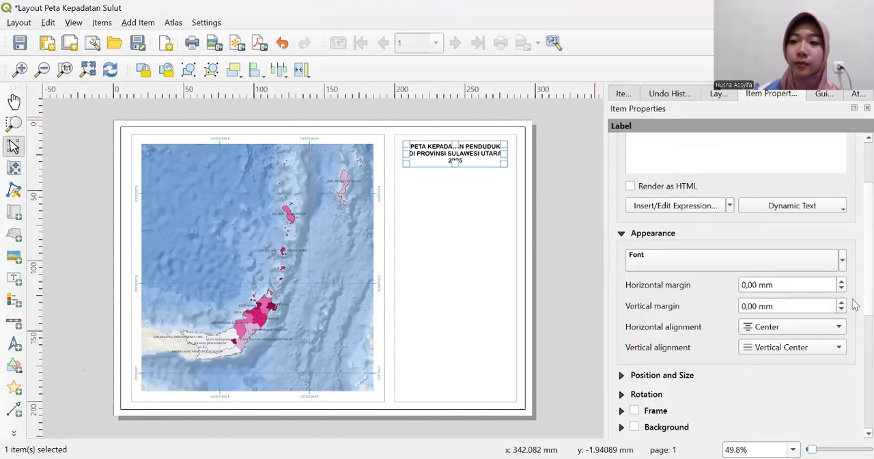
- Center the title label horizontally in the rectangle beside the map, leaving a small gap below the rectangle's upper edge
scroll(853, 302, up, 3)
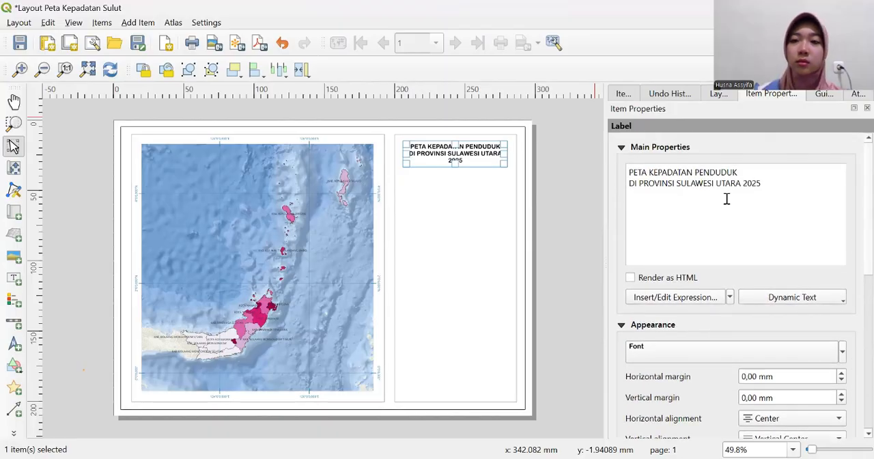
click(578, 187)
mouse_move(463, 153)
mouse_down()
mouse_move(452, 154)
mouse_move(452, 145)
mouse_up()
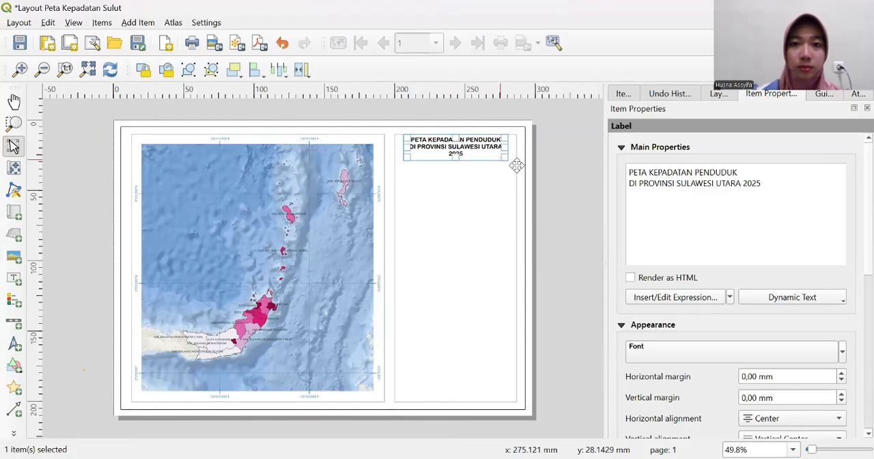
click(571, 193)
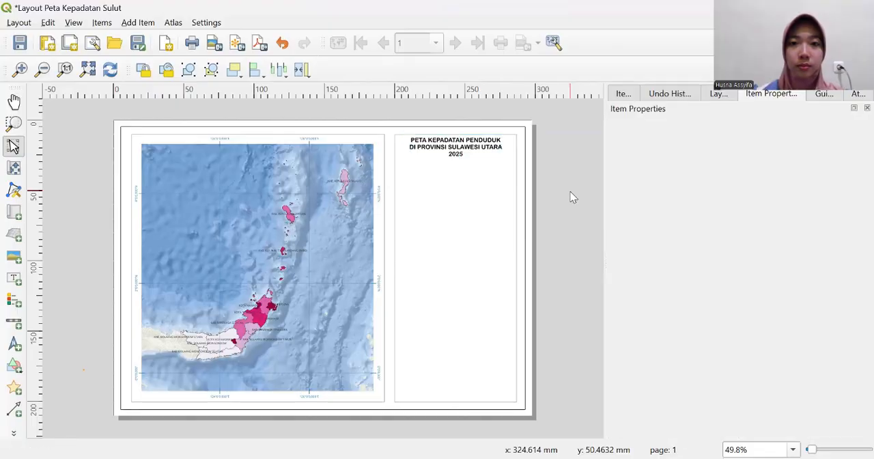
click(466, 148)
drag(465, 147, 465, 152)
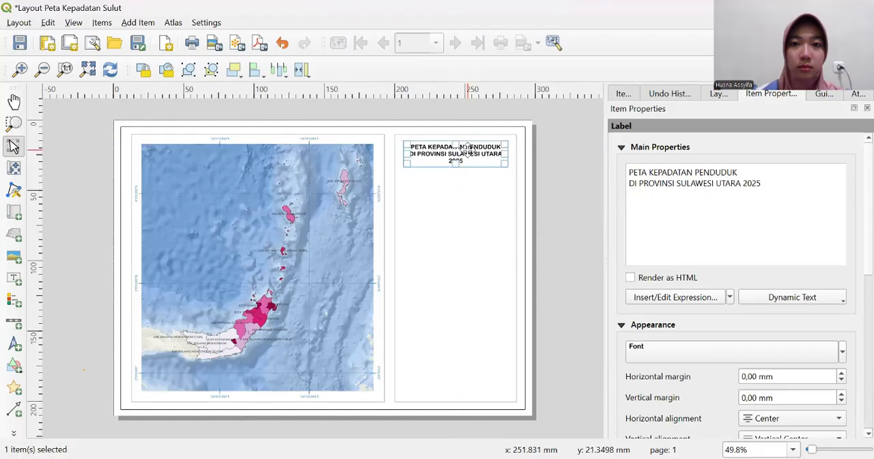
click(549, 180)
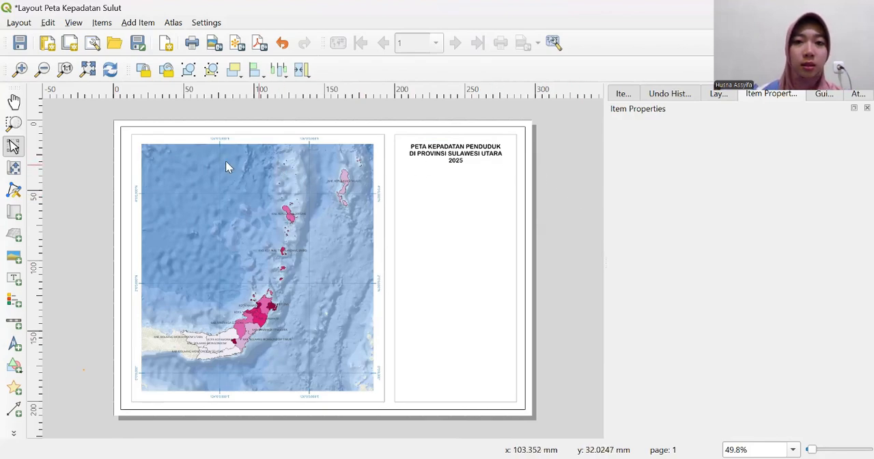
- Draw a horizontal polyline about 87 mm long just below the title, spanning the full width of the rectangle beside the map
click(13, 433)
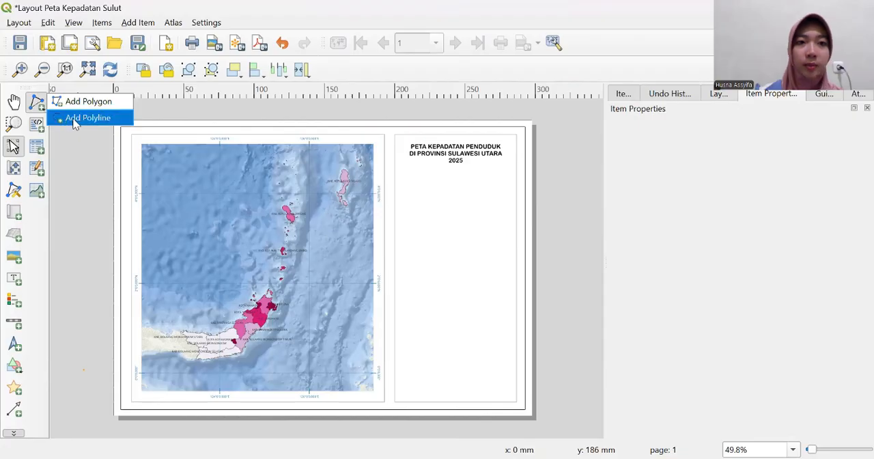
click(75, 119)
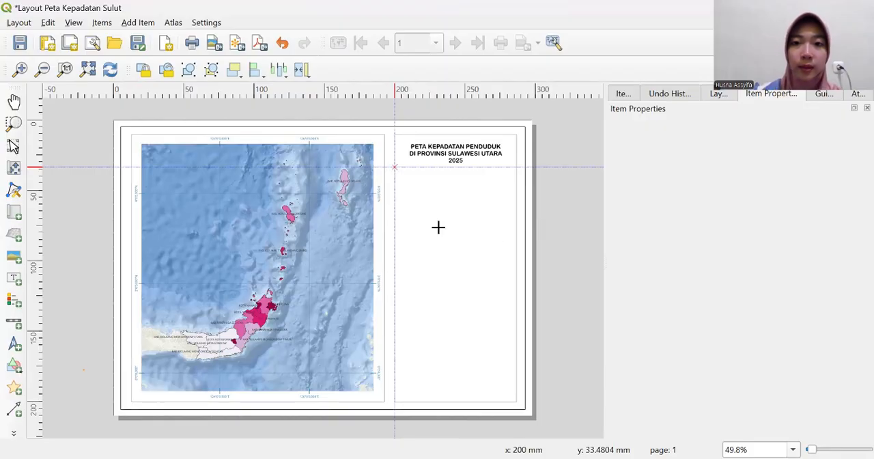
scroll(437, 227, up, 1)
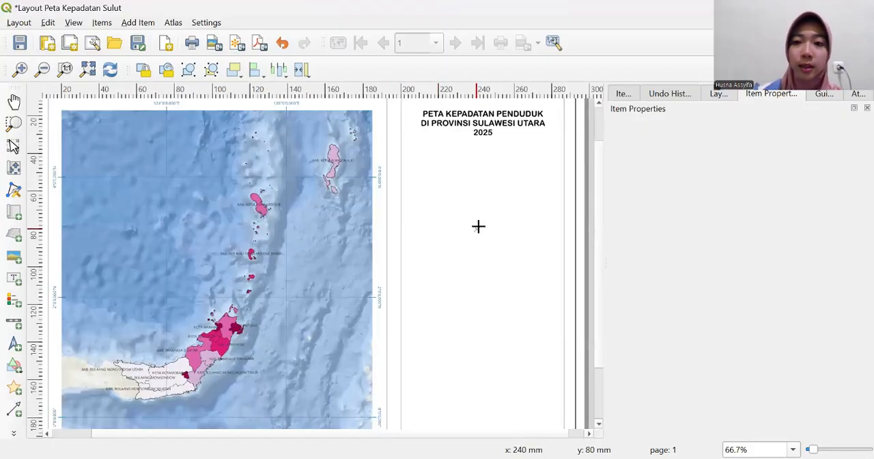
scroll(597, 234, up, 2)
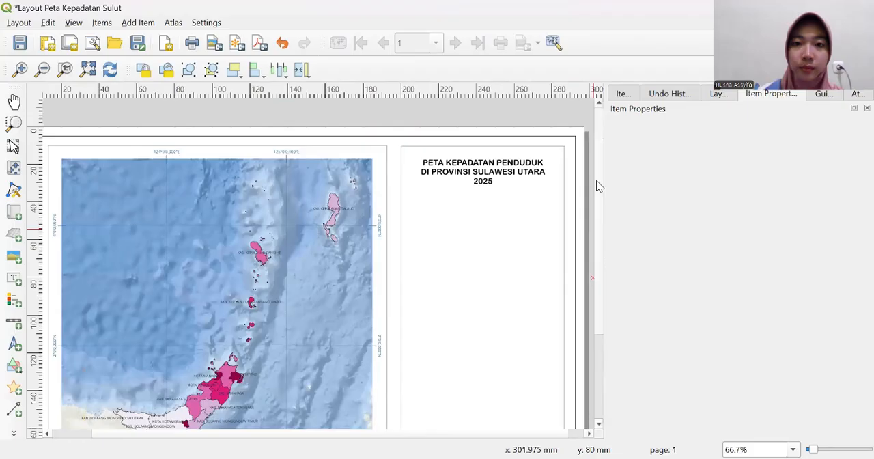
click(400, 190)
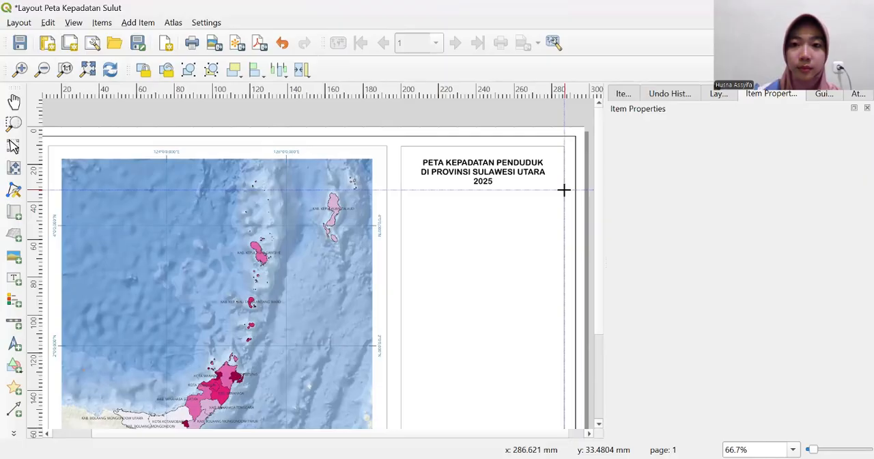
right_click(564, 190)
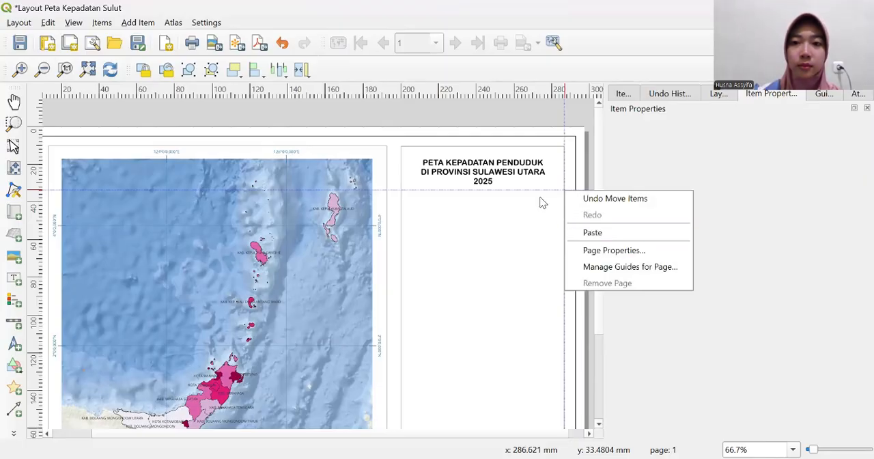
click(539, 196)
click(564, 191)
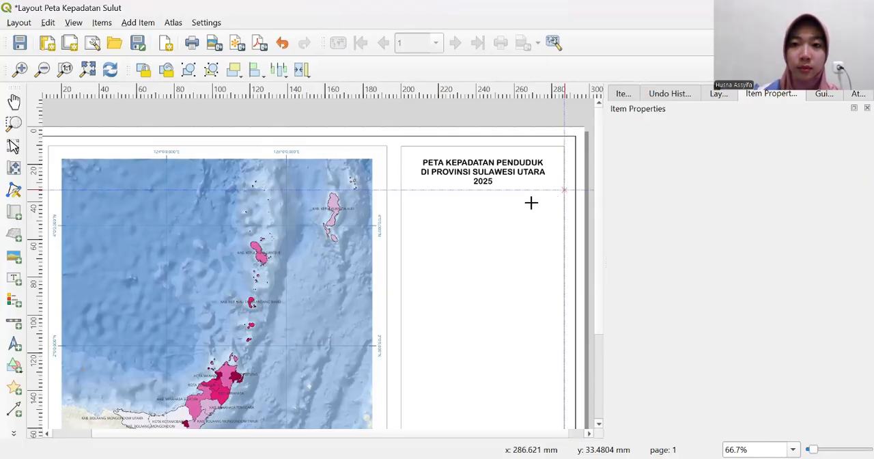
click(400, 190)
right_click(401, 190)
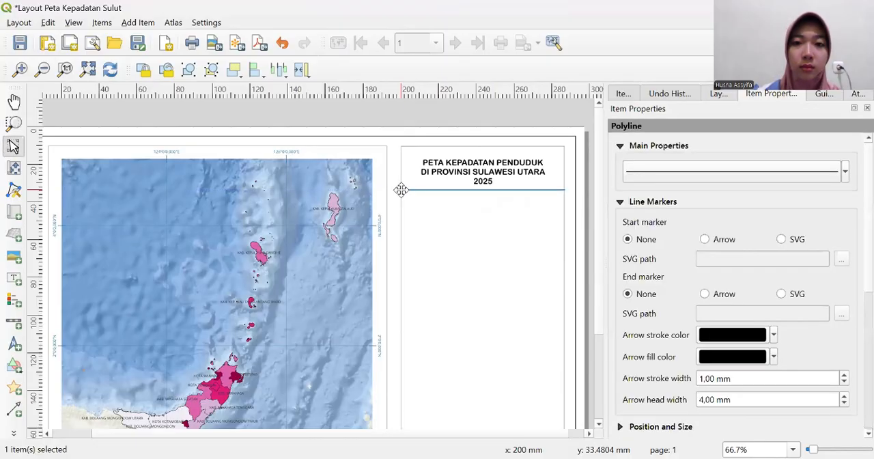
click(488, 121)
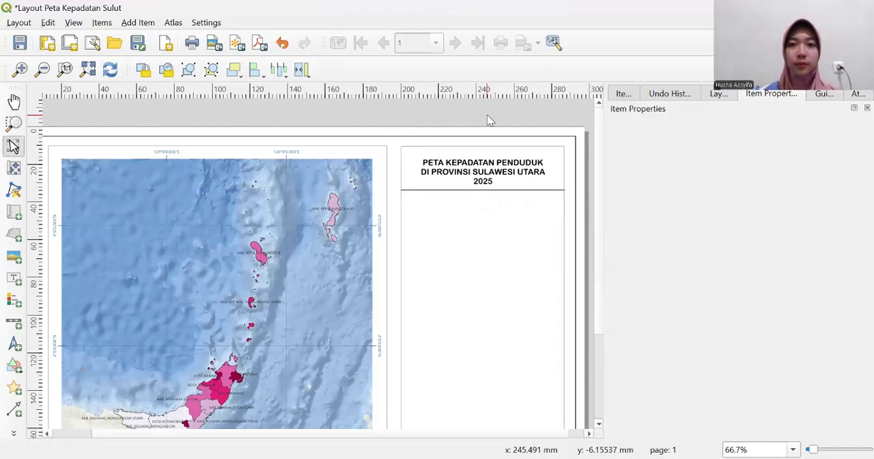
- Set the stroke width of the divider line below the title to 0,1 mm on its Simple Line symbol layer
click(508, 190)
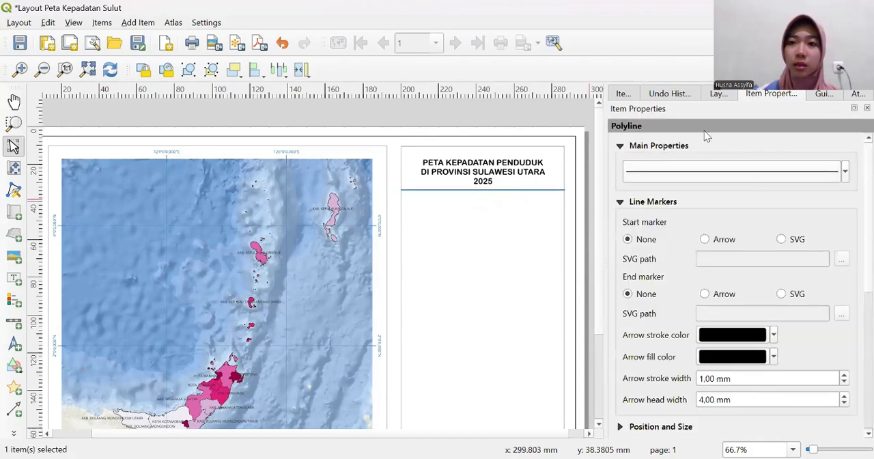
click(759, 172)
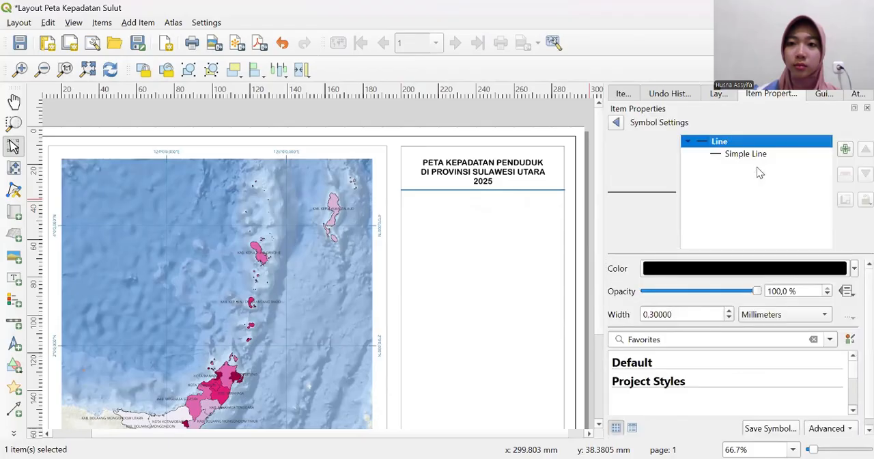
click(744, 154)
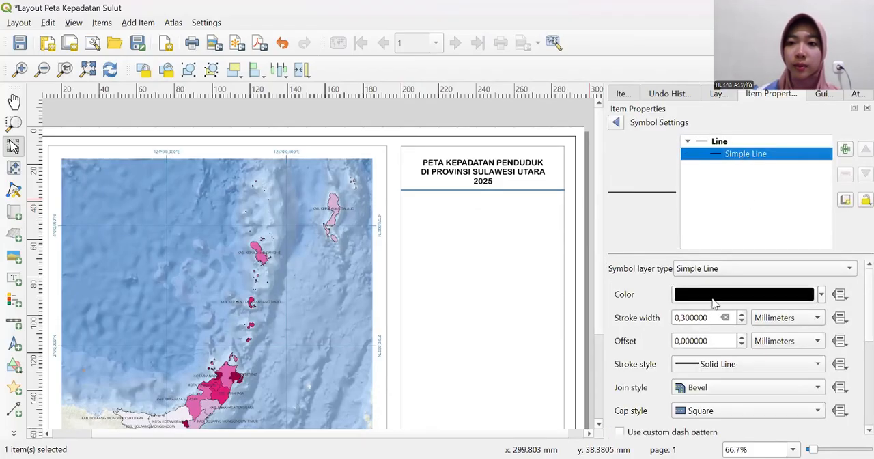
drag(705, 311, 678, 316)
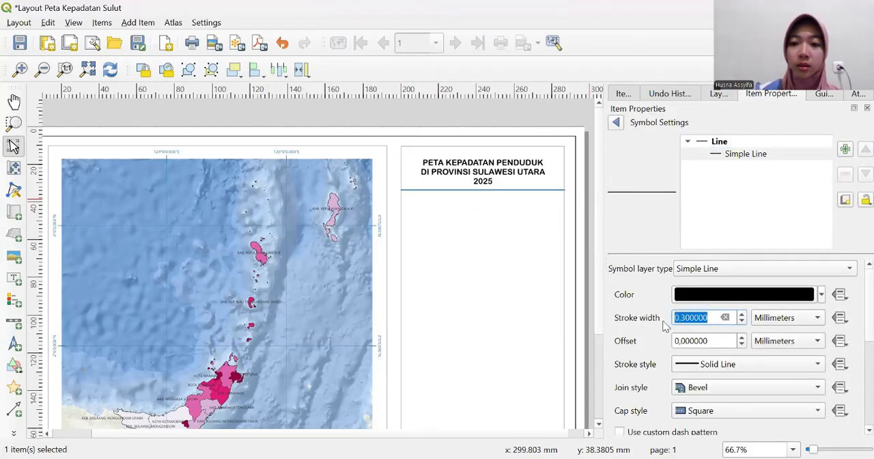
text(0,1)
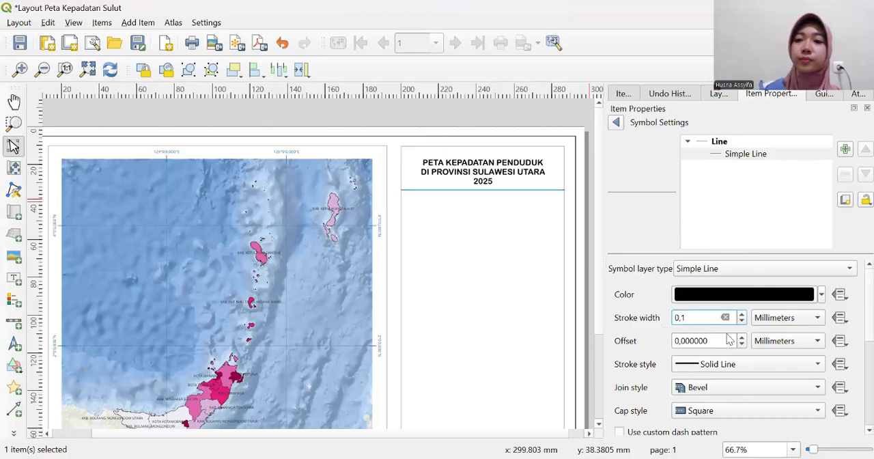
key(Return)
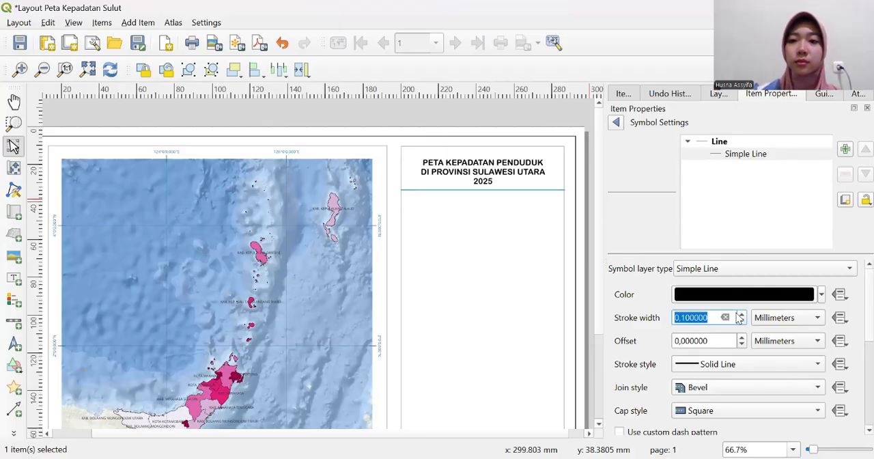
click(615, 122)
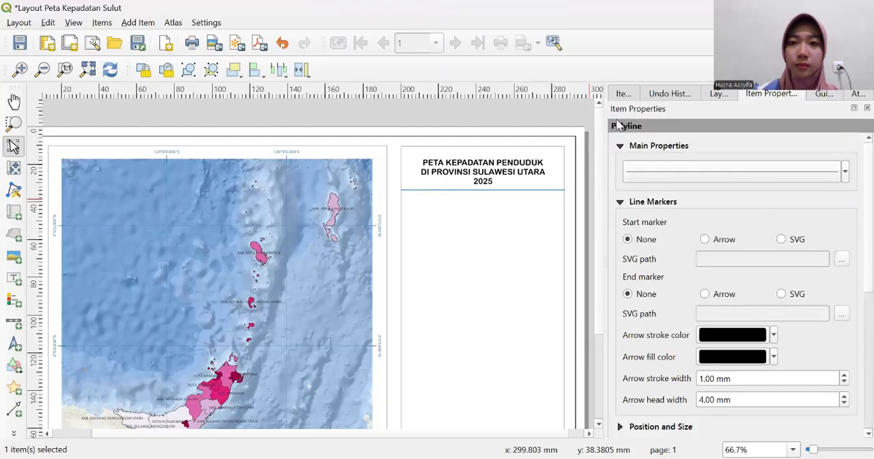
click(553, 116)
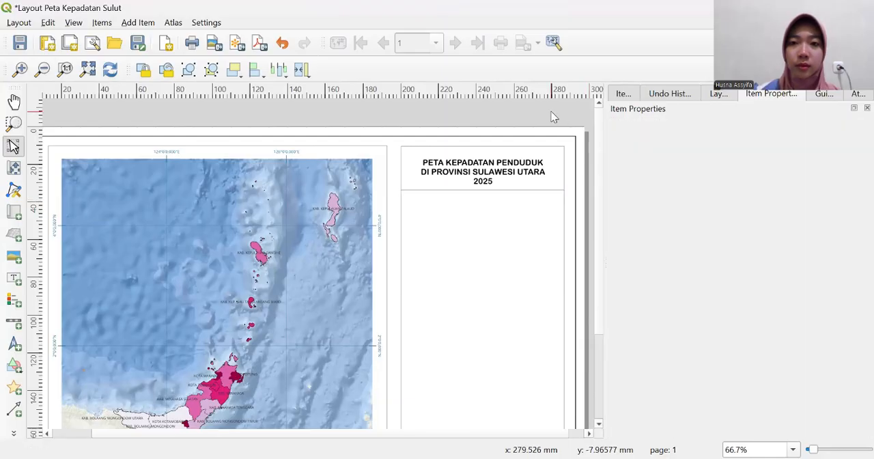
- Move the title label slightly up and lower its upper edge so the text sits evenly between the rectangle's border and the divider line
click(504, 171)
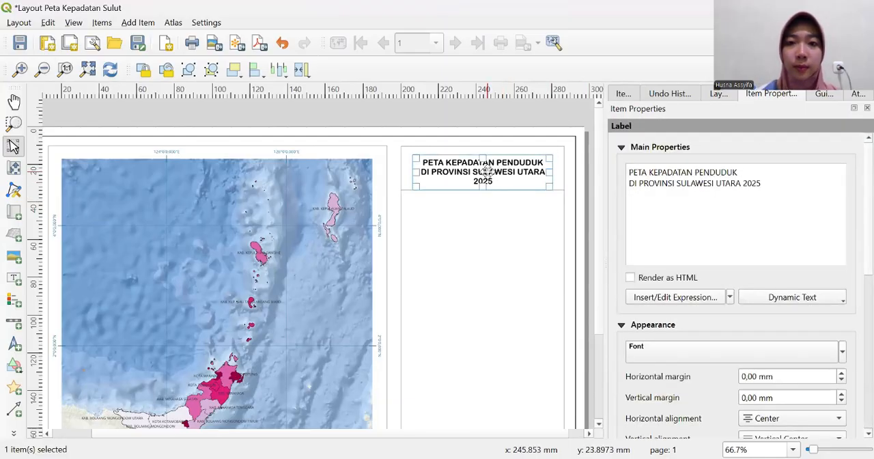
drag(486, 168, 484, 165)
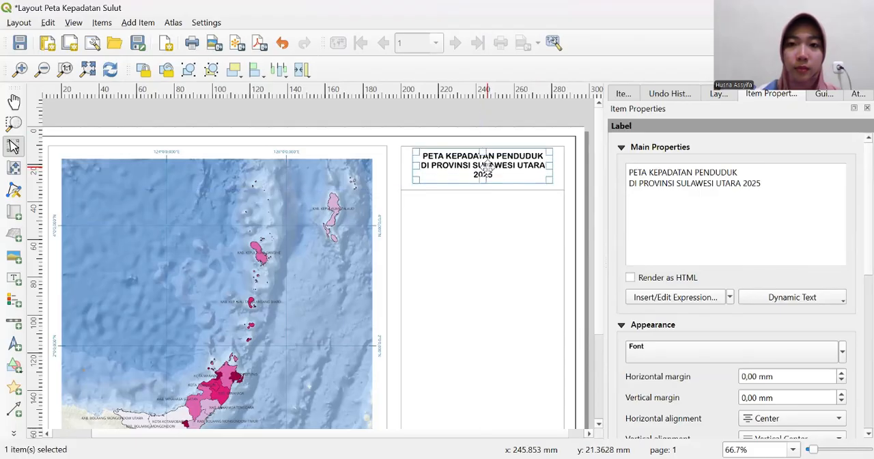
click(476, 120)
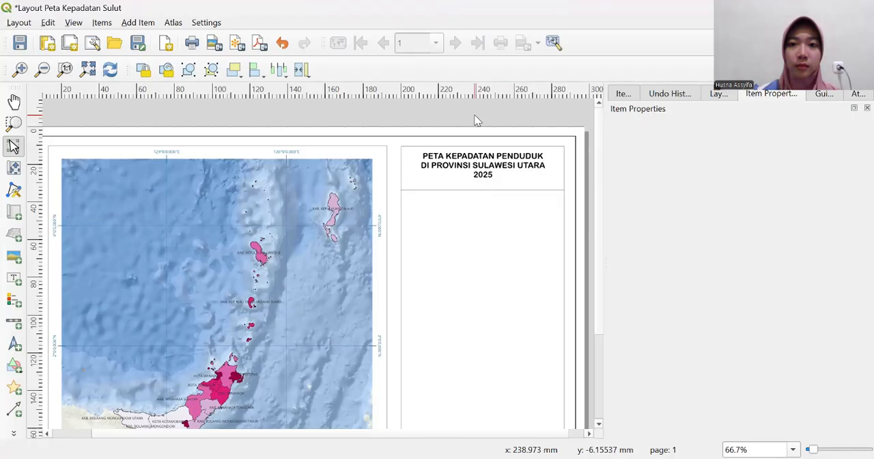
click(521, 176)
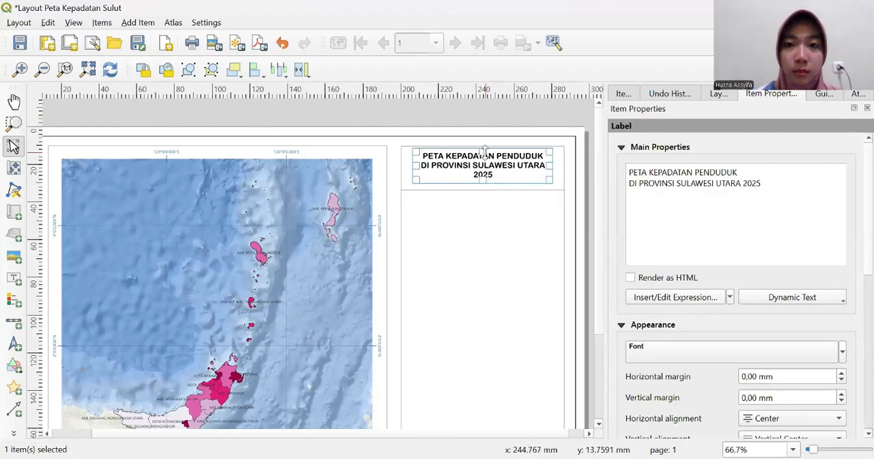
drag(484, 153, 484, 158)
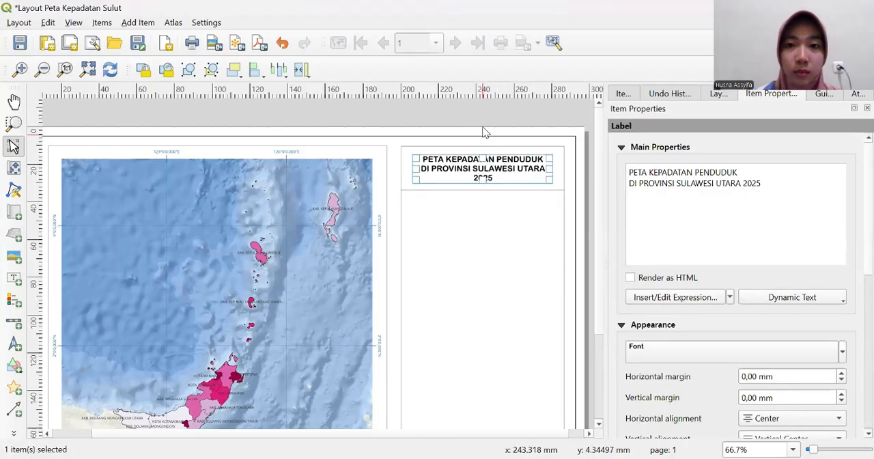
click(484, 117)
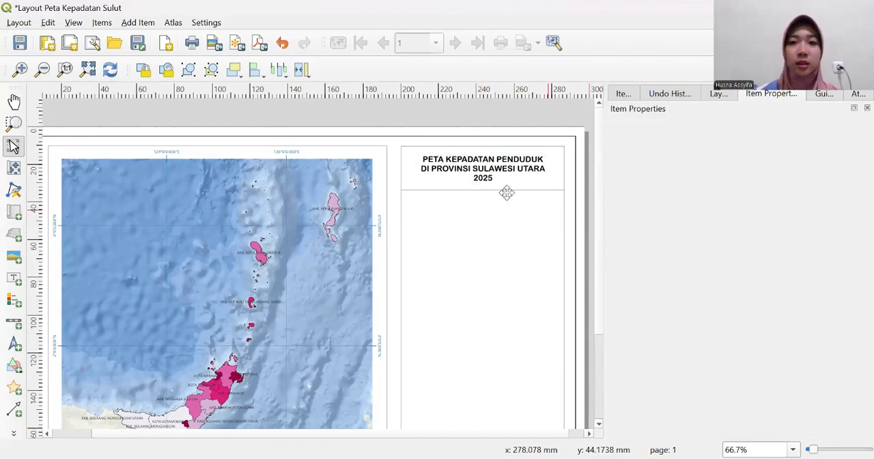
- Add a north arrow about 14 mm wide just below the divider line, near the left edge of the rectangle beside the map
scroll(470, 190, down, 1)
scroll(471, 193, down, 1)
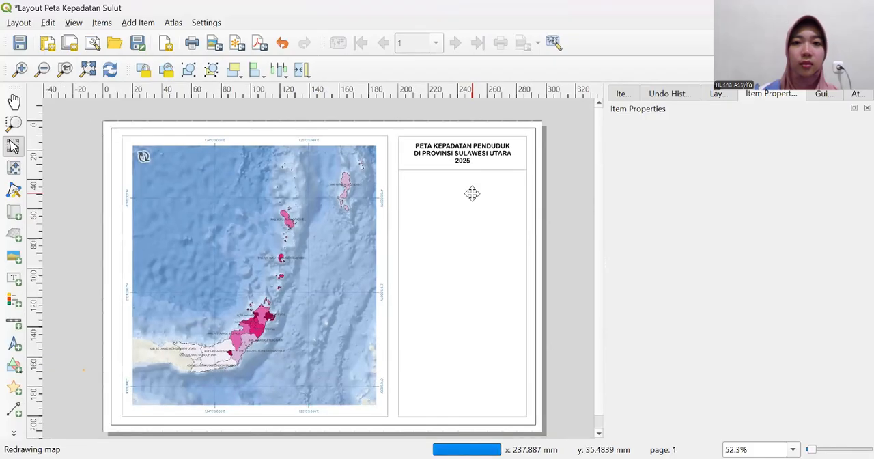
click(15, 345)
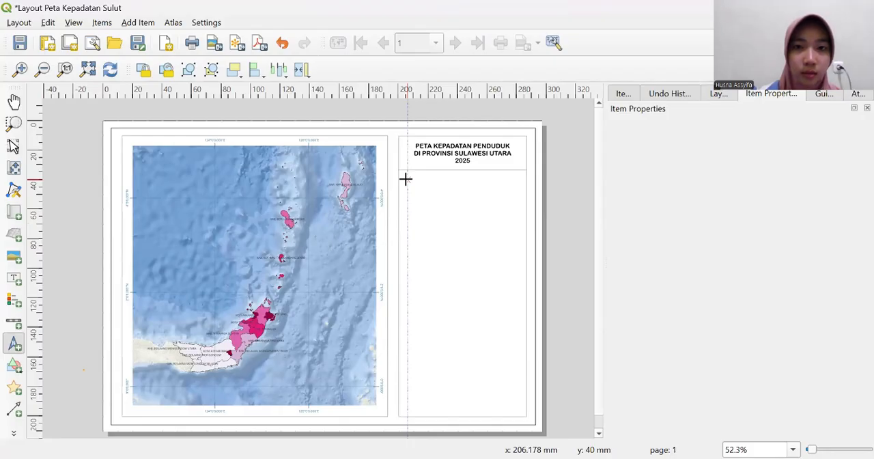
drag(407, 180, 429, 200)
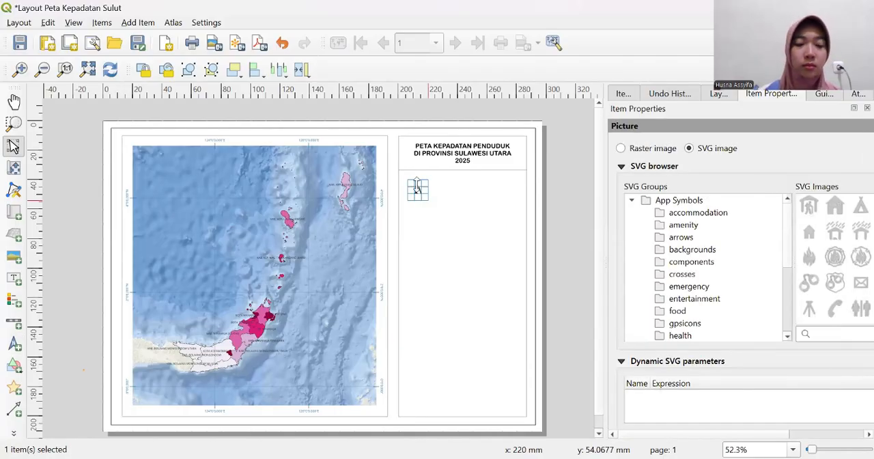
- Switch the north arrow to a raster image and load "arah mata angin qgis" from the Downloads folder
click(621, 149)
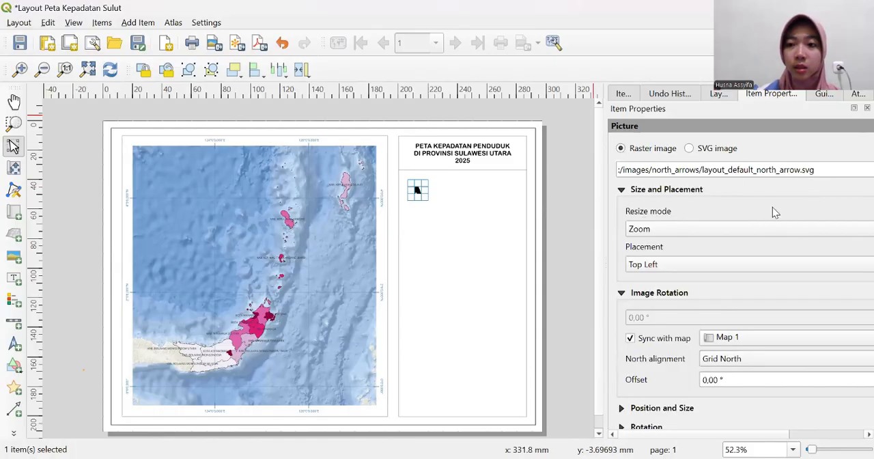
drag(768, 437, 833, 427)
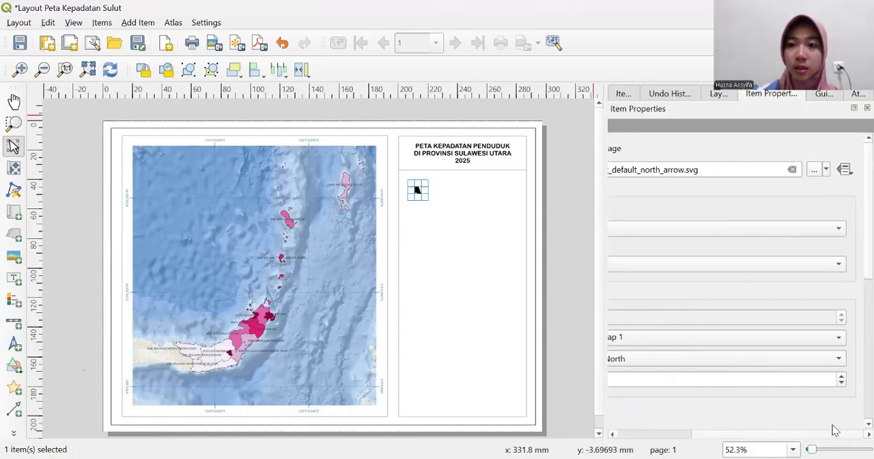
click(817, 170)
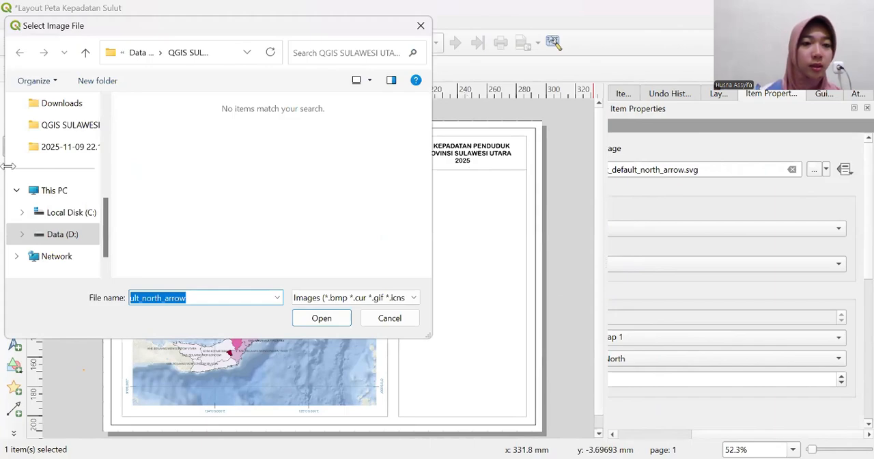
scroll(72, 179, up, 1)
click(68, 168)
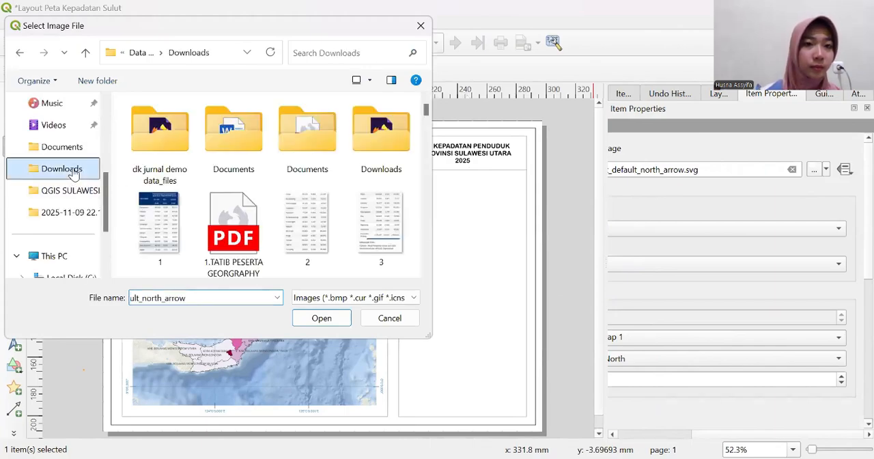
scroll(234, 210, down, 5)
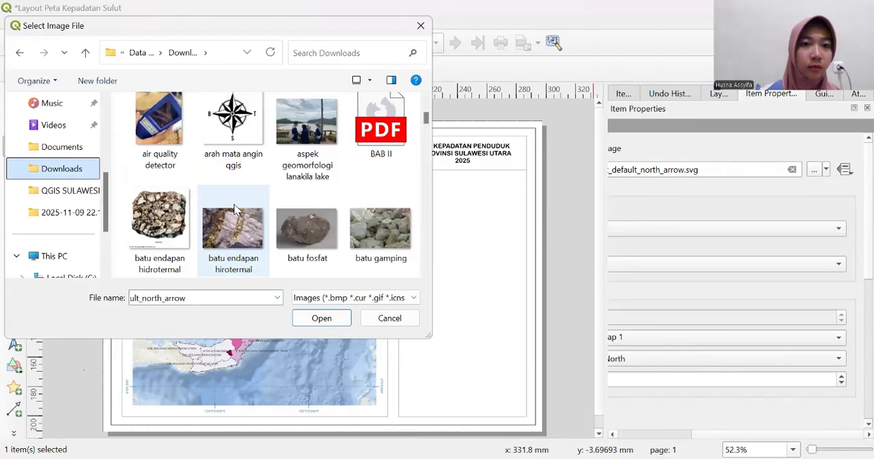
click(225, 122)
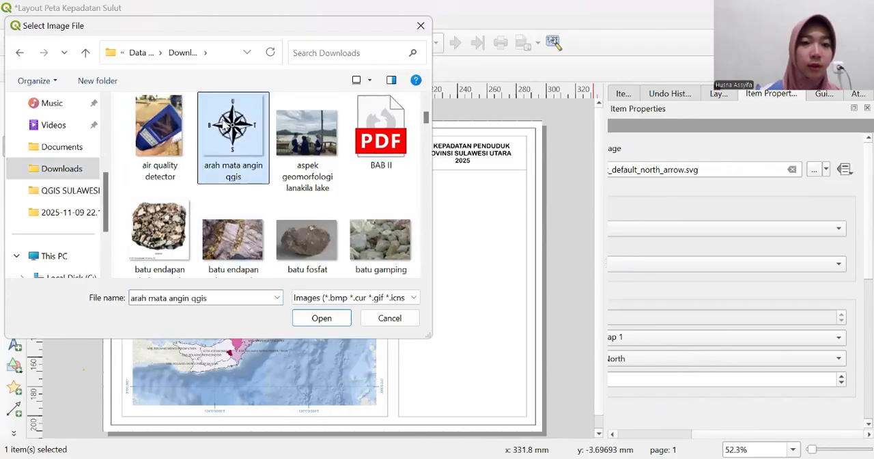
click(332, 319)
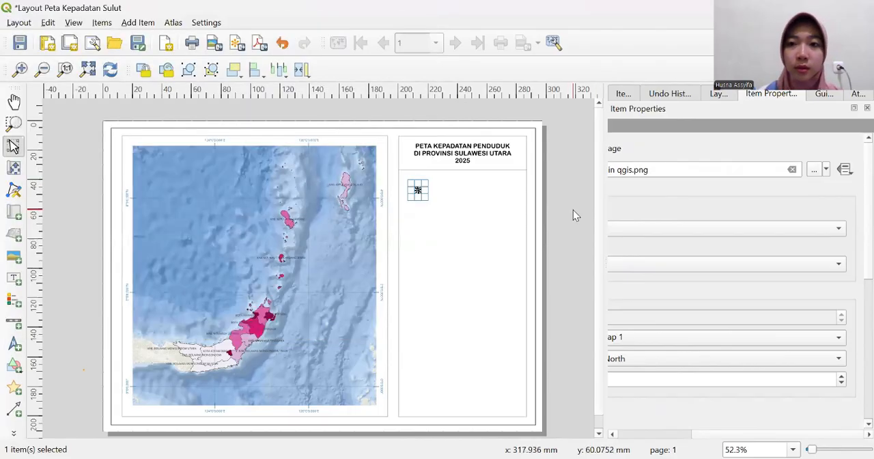
- Enlarge the compass image to about 18 mm wide and 21 mm high, and move it slightly below the divider line
click(419, 190)
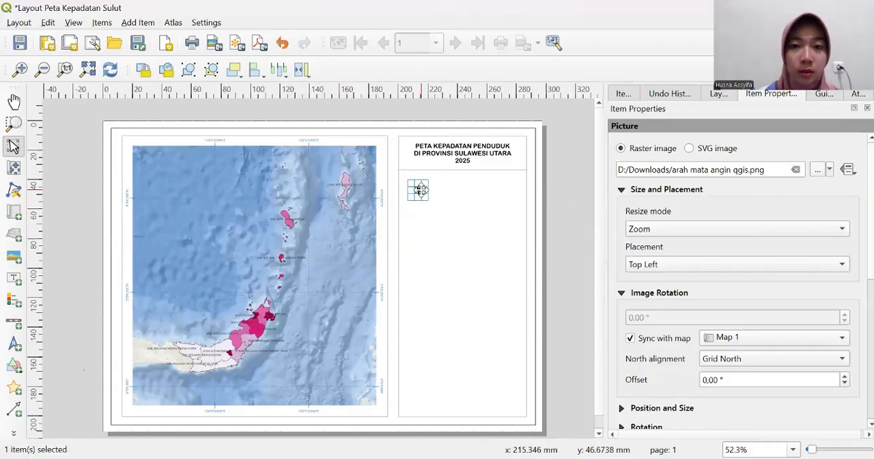
mouse_move(411, 183)
mouse_down()
mouse_move(405, 172)
mouse_move(407, 181)
mouse_up()
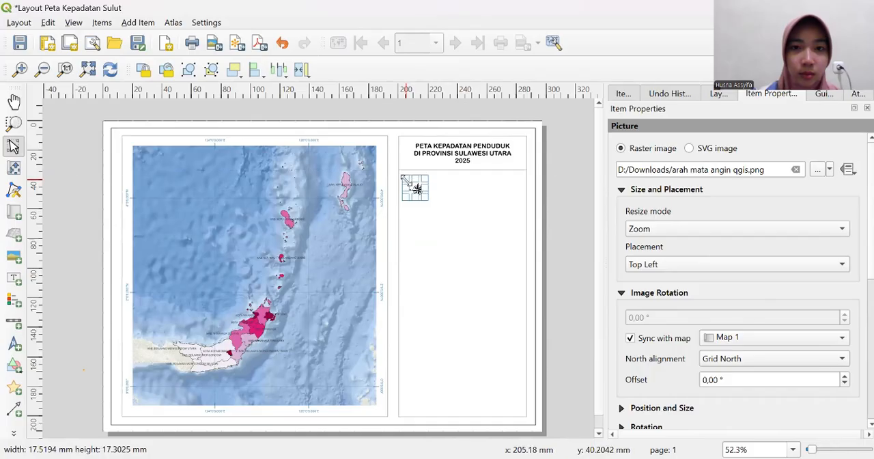
click(575, 191)
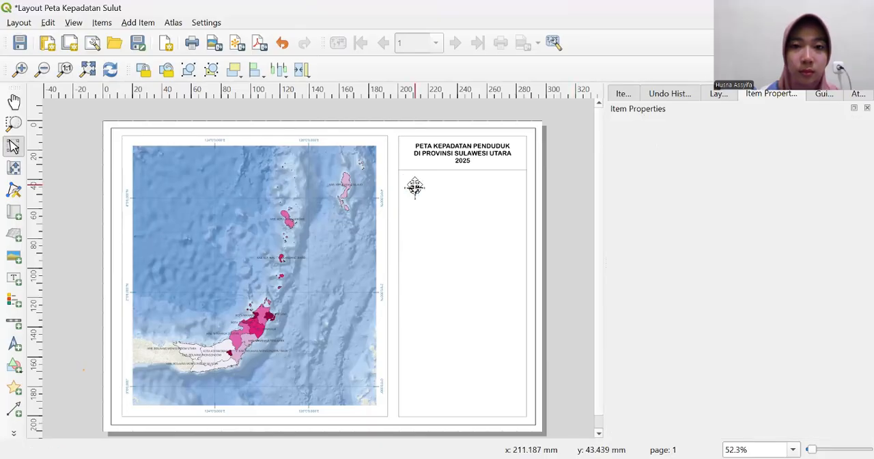
click(416, 187)
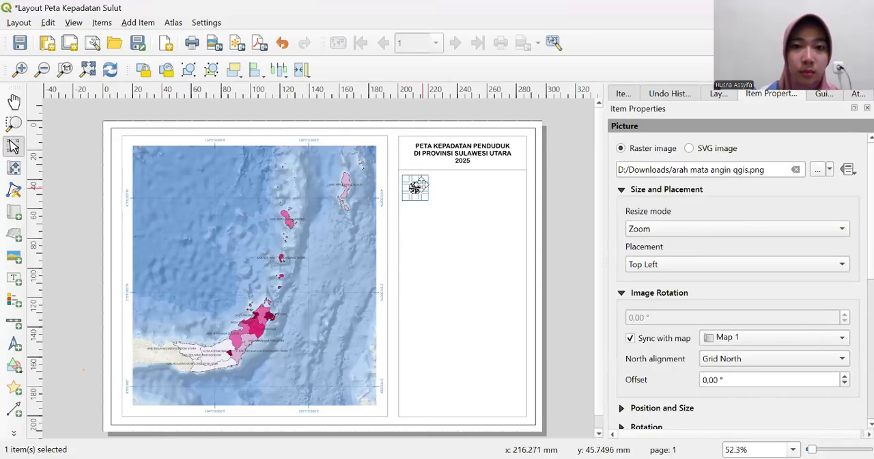
drag(416, 179, 414, 181)
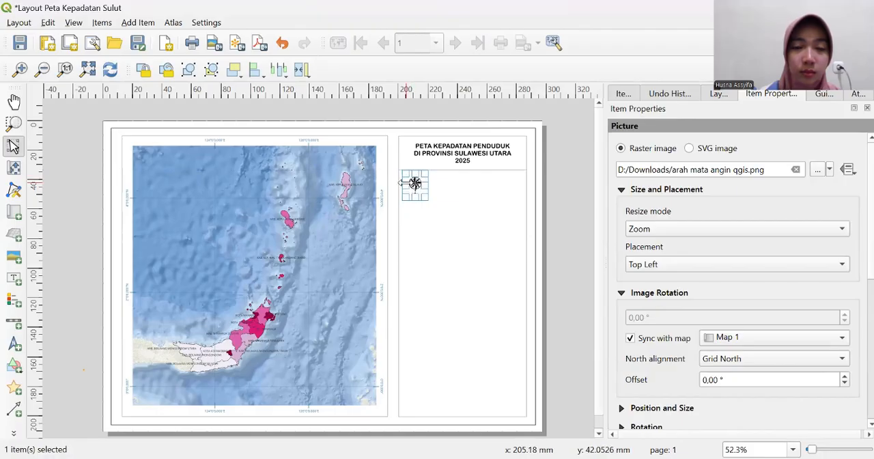
click(572, 189)
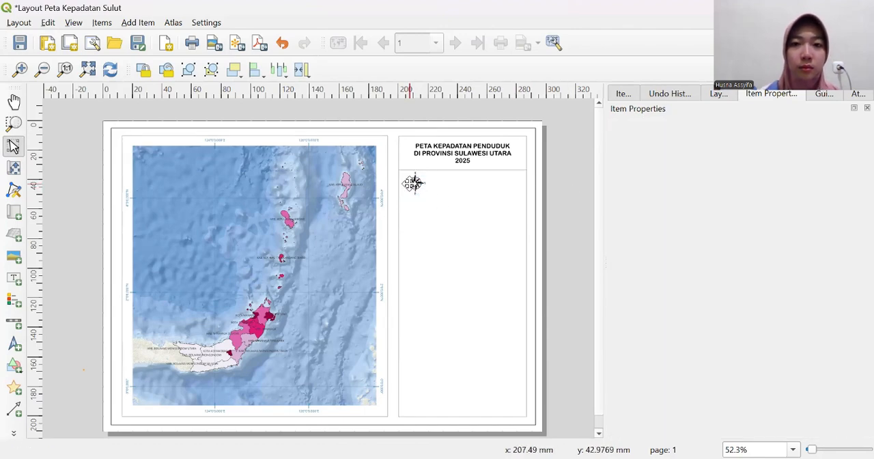
click(414, 183)
drag(414, 184, 415, 187)
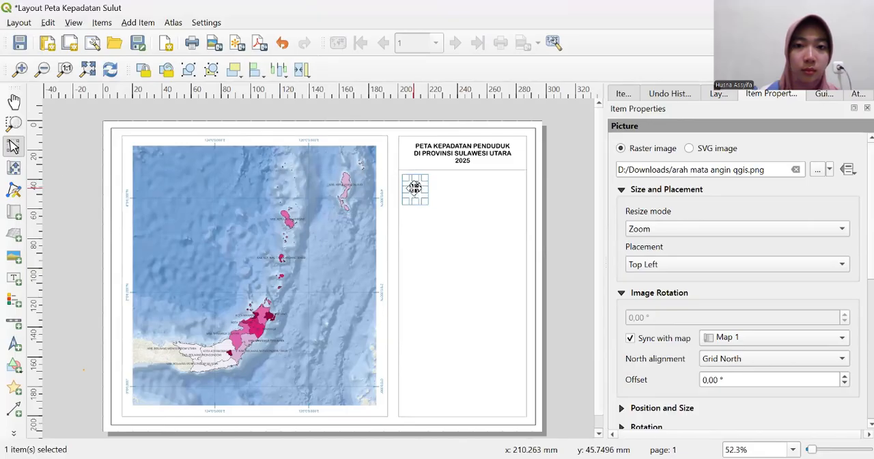
click(569, 199)
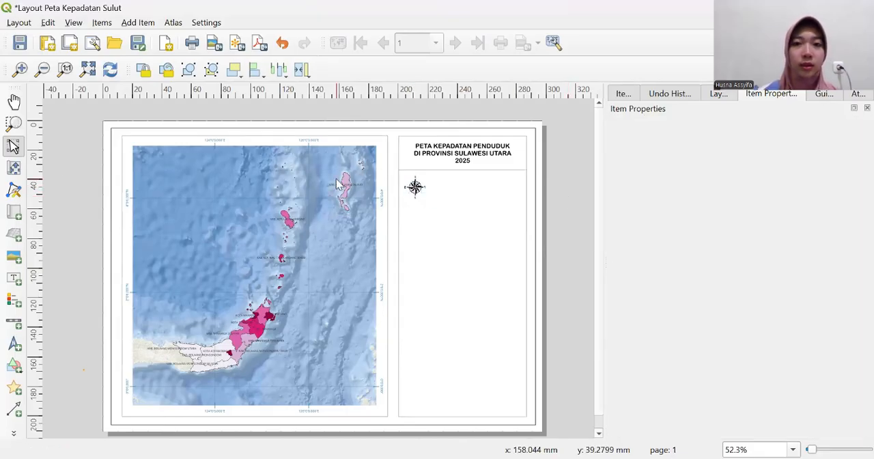
- Add a scale bar to the right of the compass image and set its fixed segment width to 35 units
click(14, 319)
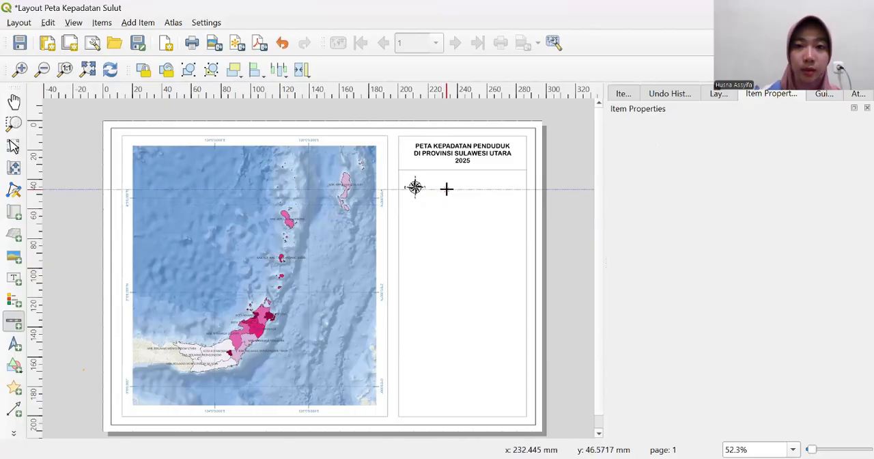
drag(450, 188, 496, 199)
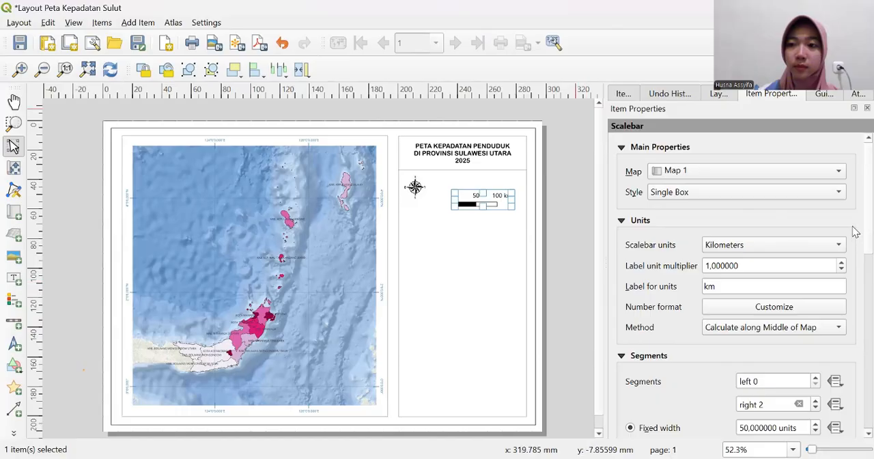
scroll(855, 280, down, 4)
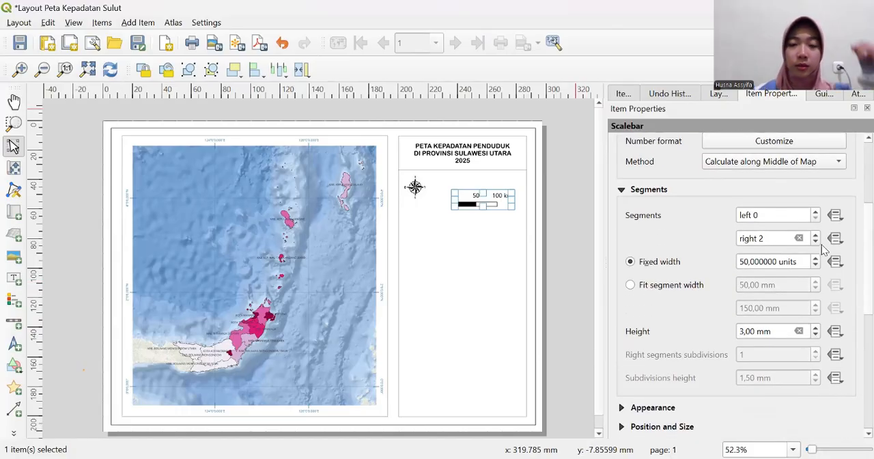
click(749, 262)
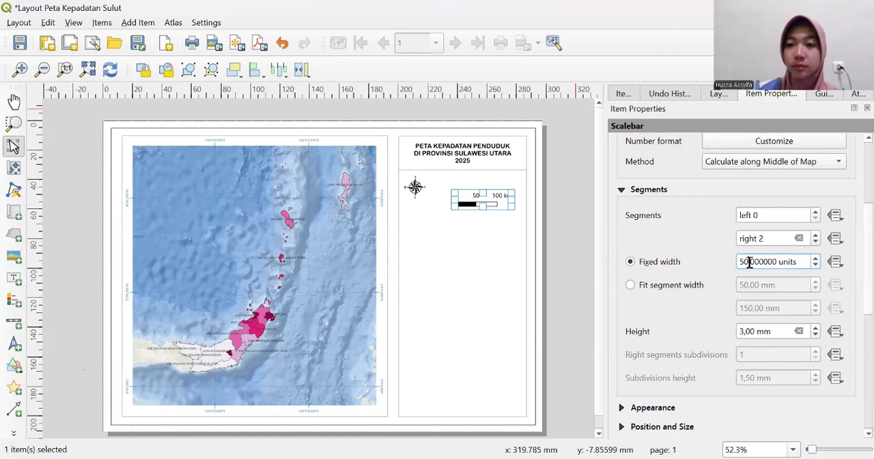
key(BackSpace)
key(BackSpace)
key(BackSpace)
text(35)
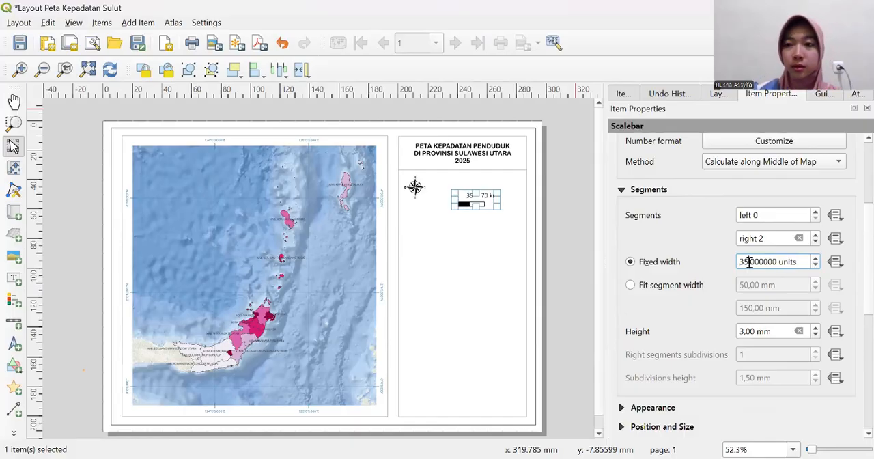
double_click(749, 262)
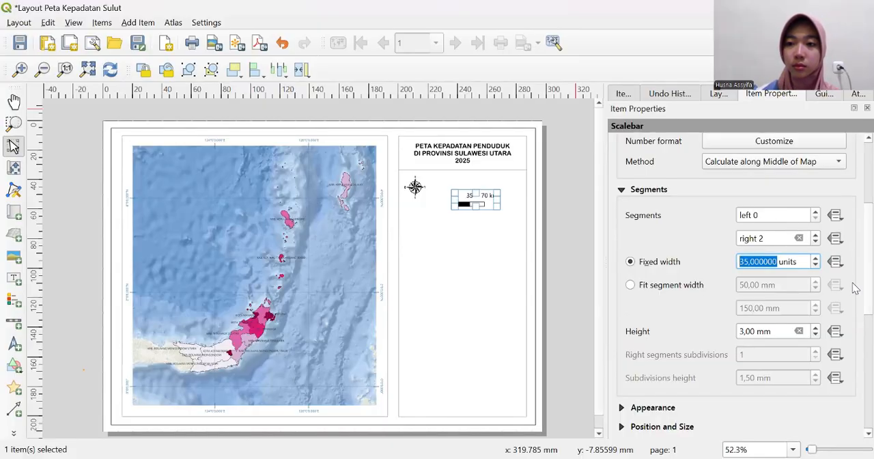
- Look through the scale bar's units, segment settings and available styles, keeping the Single Box style
scroll(854, 286, up, 5)
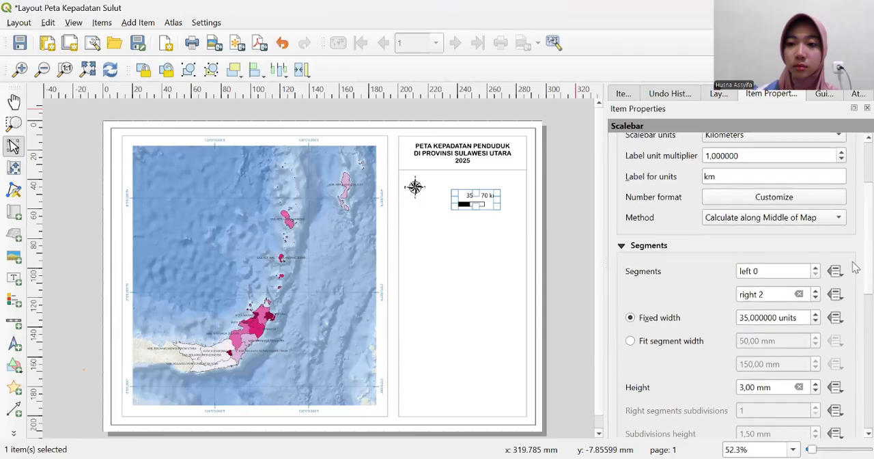
scroll(852, 263, down, 5)
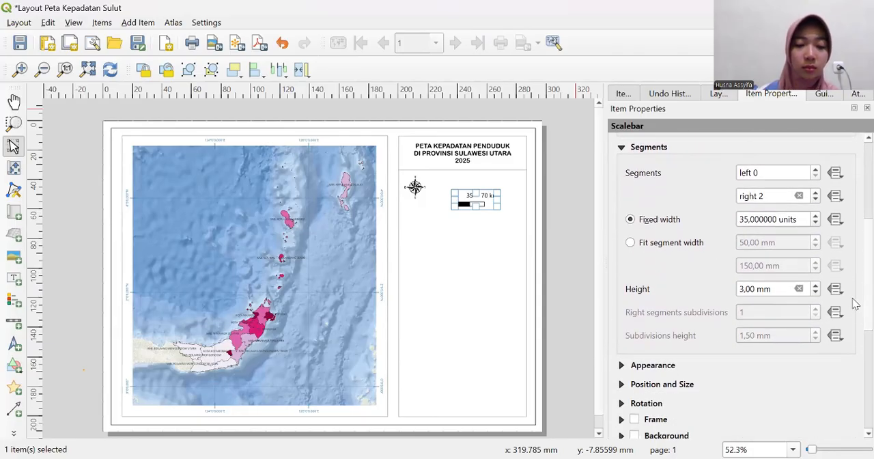
scroll(855, 300, up, 3)
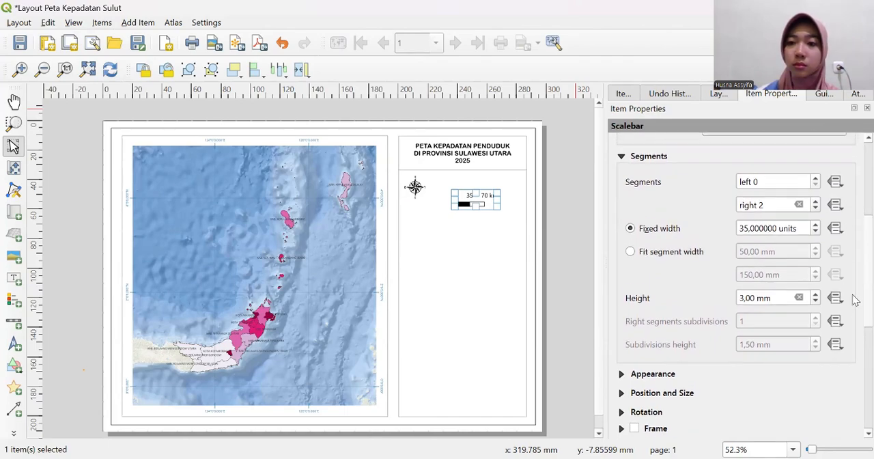
scroll(856, 294, up, 3)
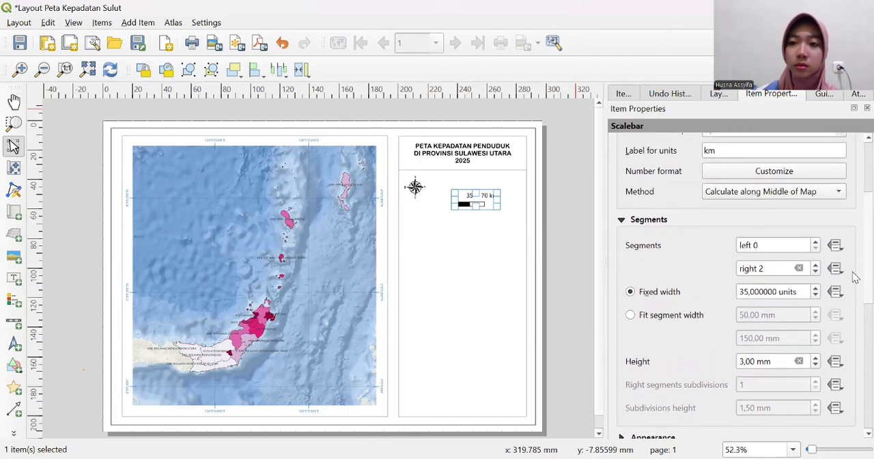
scroll(855, 277, up, 6)
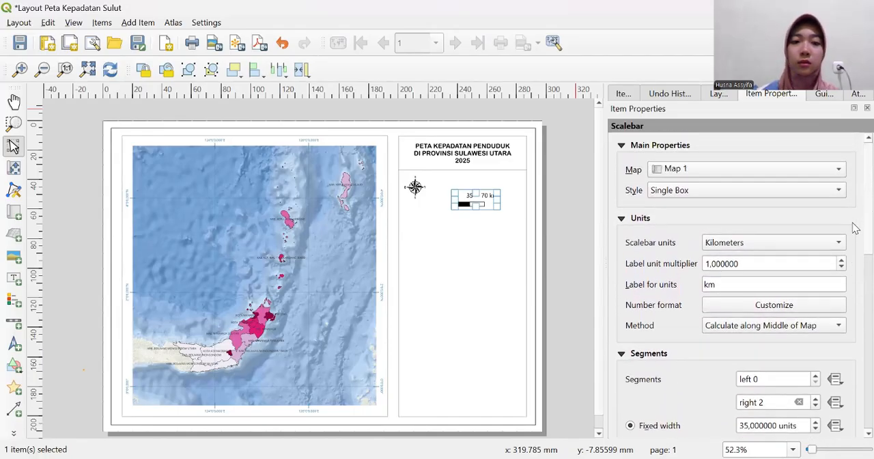
scroll(854, 222, up, 1)
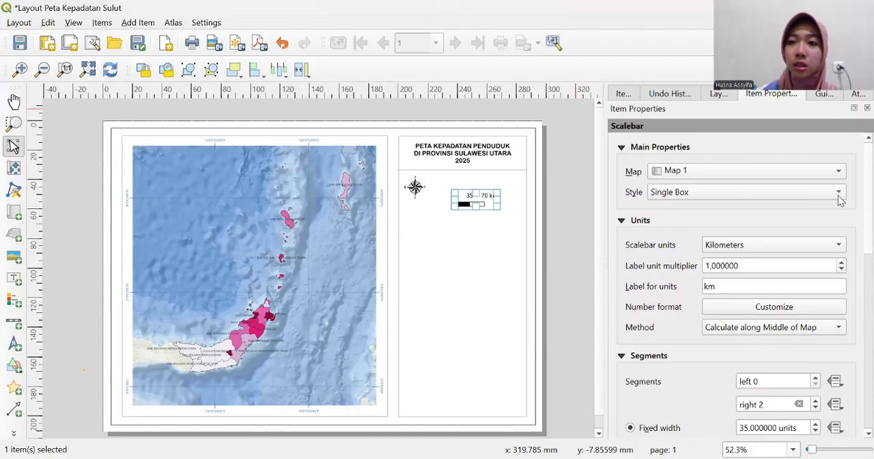
click(770, 194)
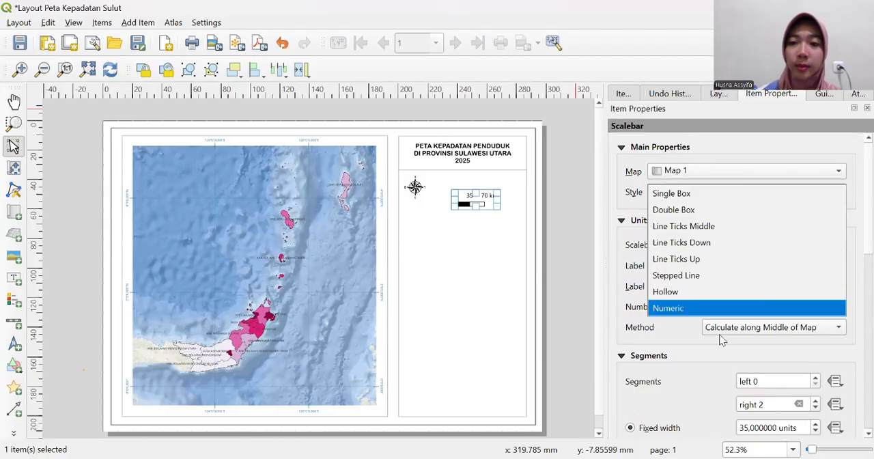
click(725, 194)
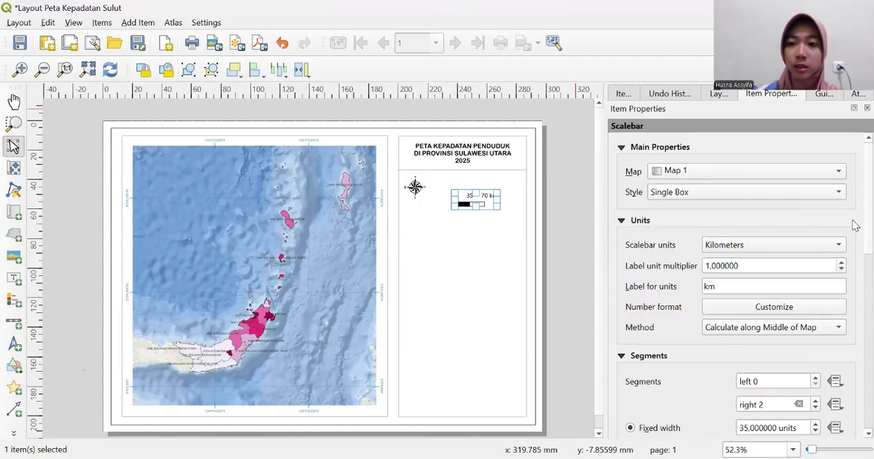
scroll(855, 227, down, 3)
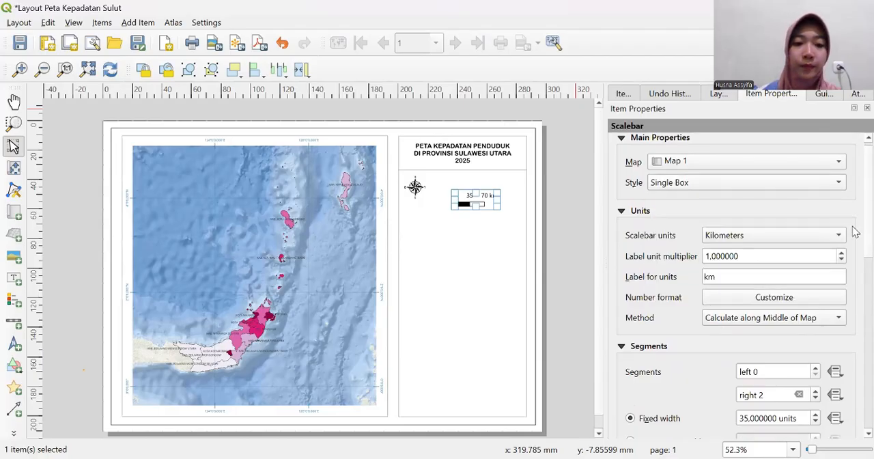
scroll(855, 250, down, 8)
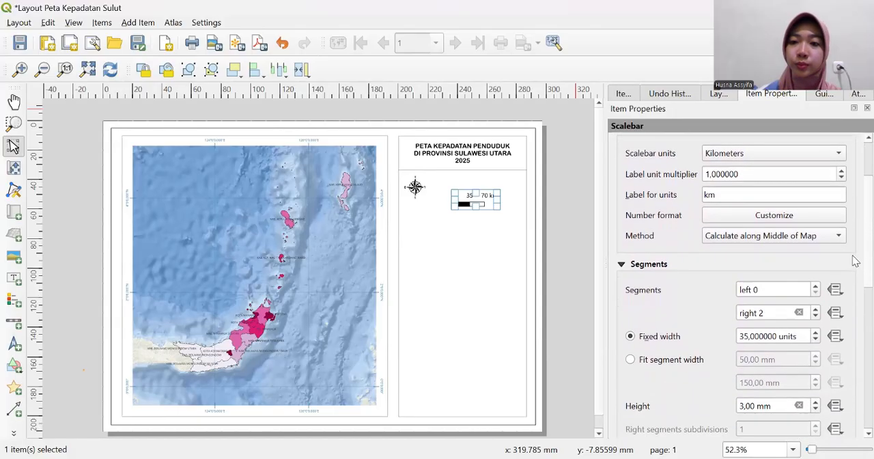
scroll(856, 307, down, 3)
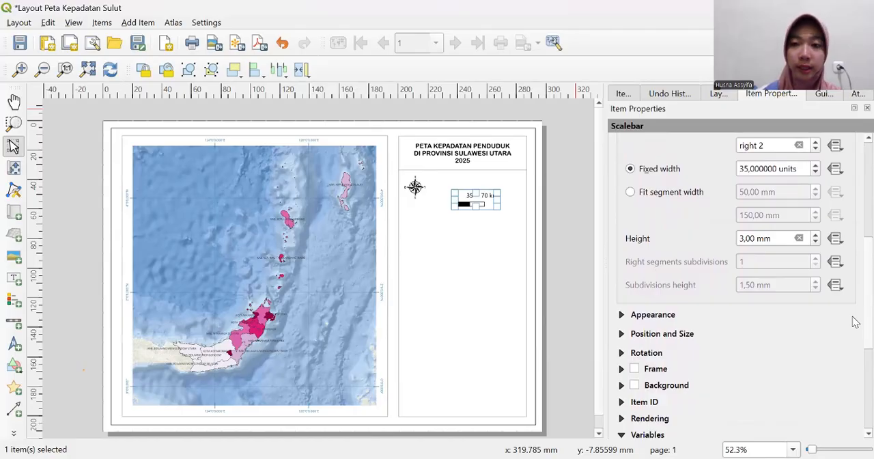
- Set the number of right segments of the scale bar to 4
scroll(853, 311, up, 5)
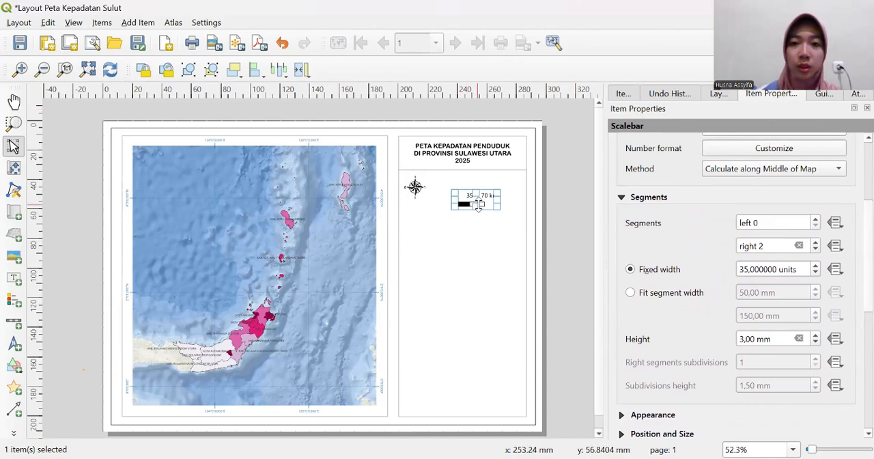
click(768, 247)
key(BackSpace)
text(4)
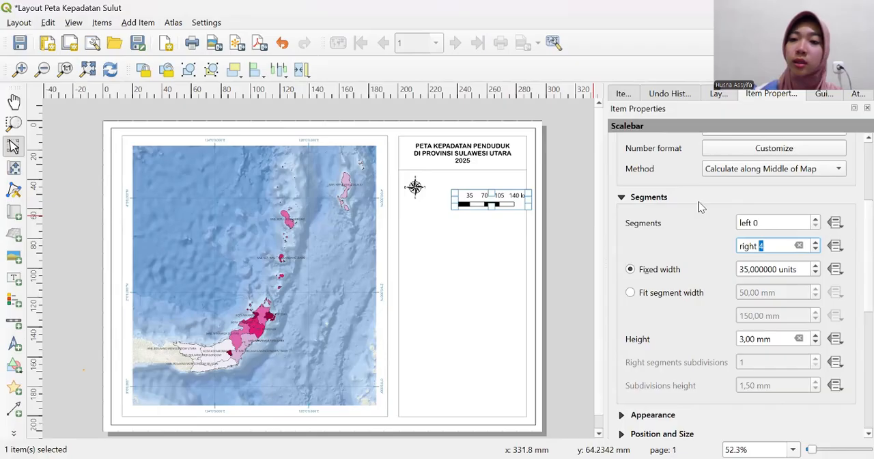
- Set the font size of the scale bar's labels to 7 points, keeping the box and label margins
click(628, 415)
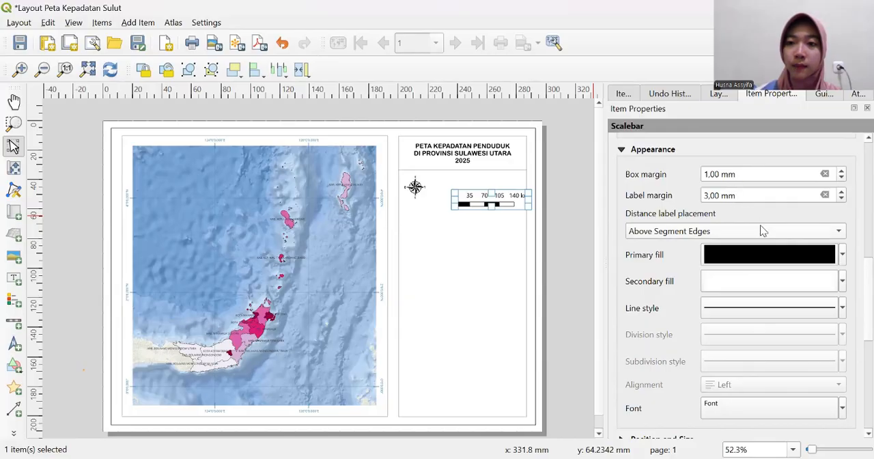
click(716, 175)
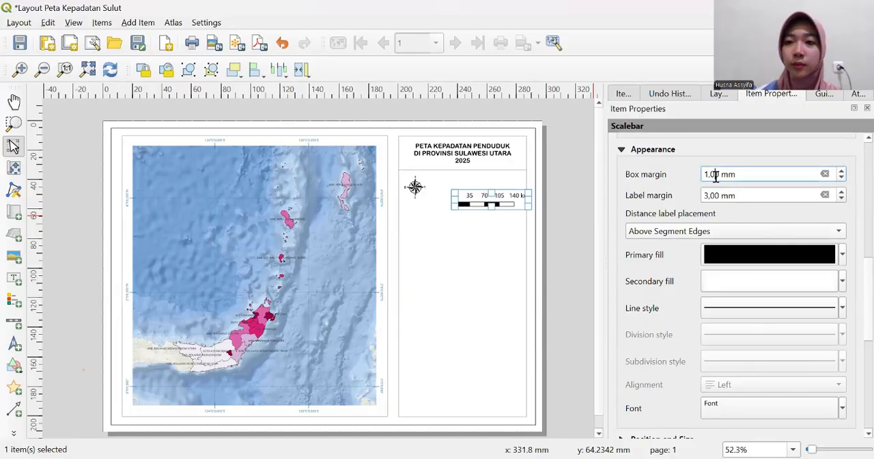
click(715, 195)
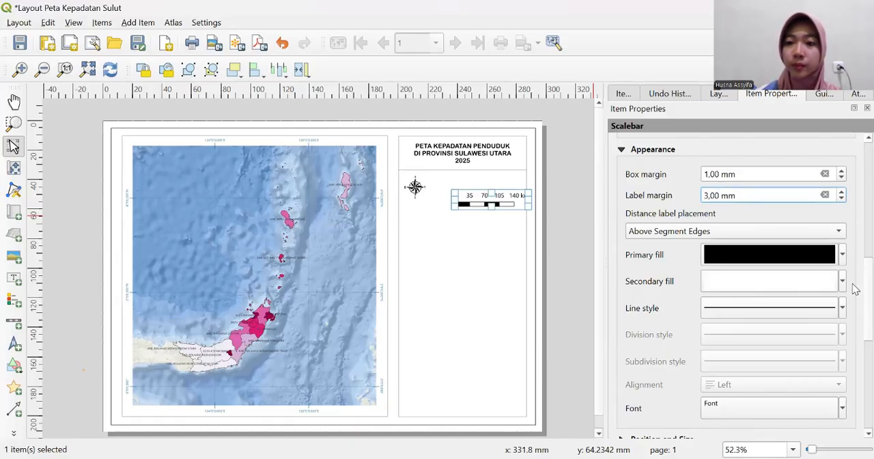
scroll(855, 290, down, 3)
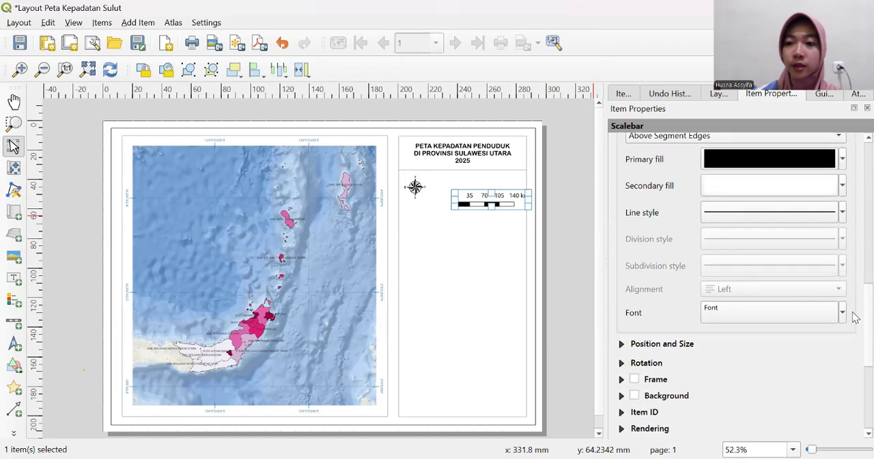
click(808, 311)
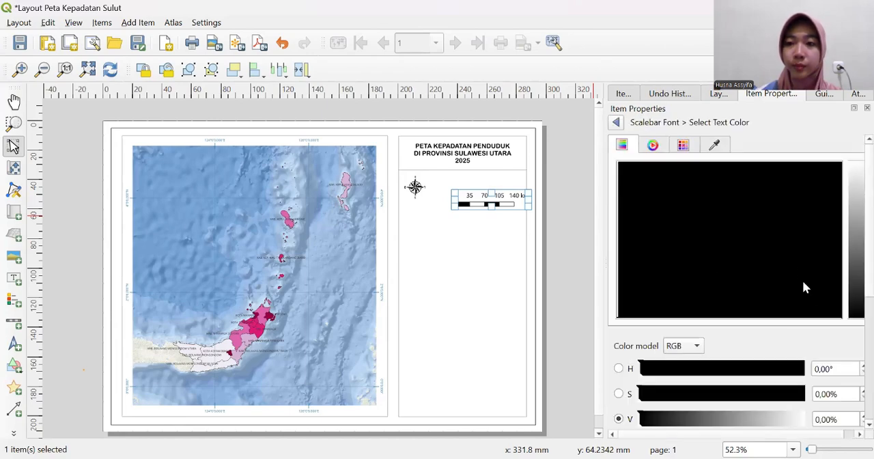
click(619, 122)
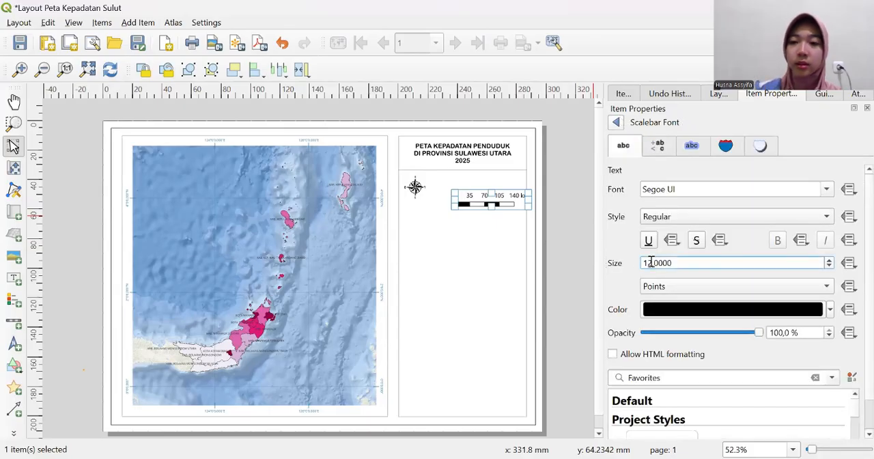
key(BackSpace)
key(BackSpace)
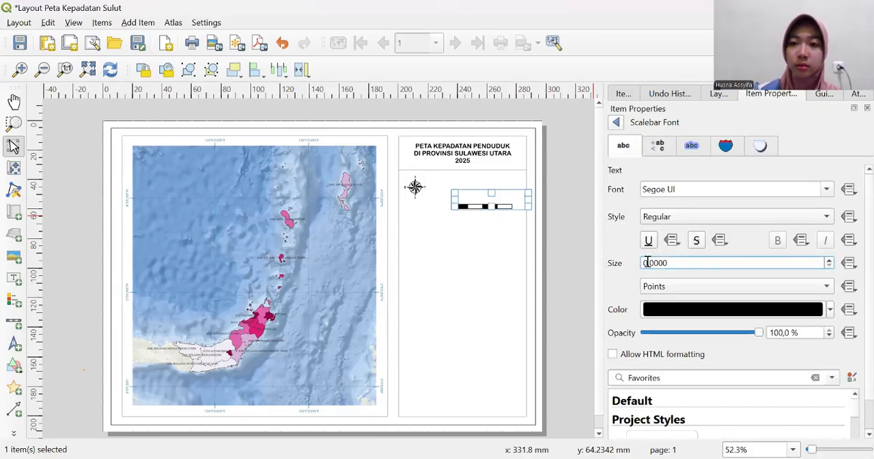
text(6)
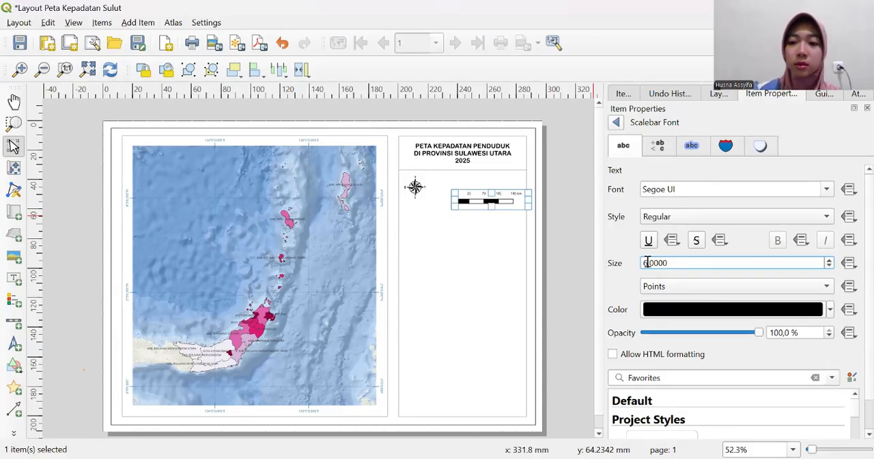
key(BackSpace)
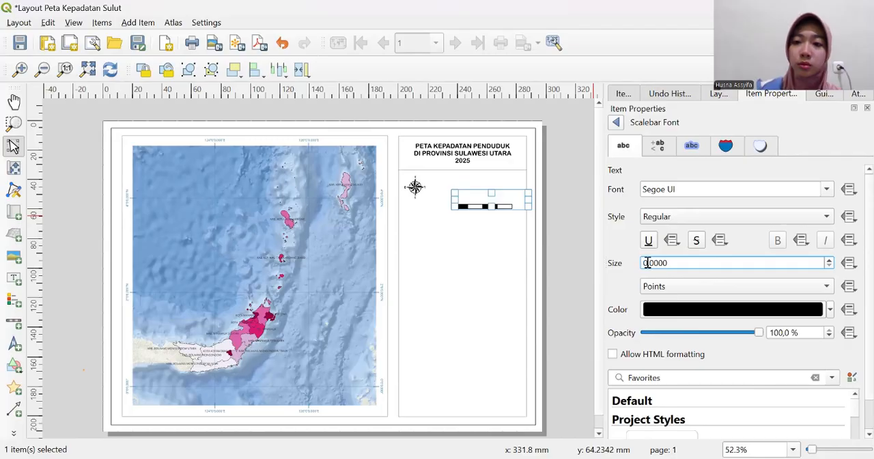
text(7)
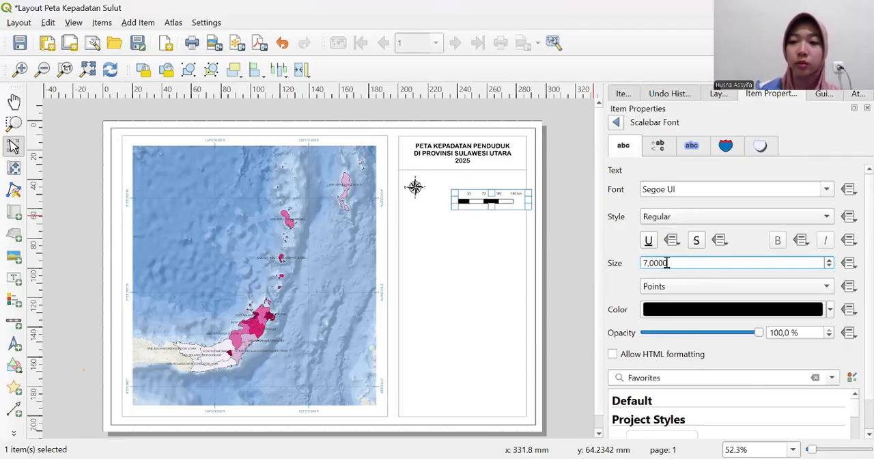
double_click(666, 263)
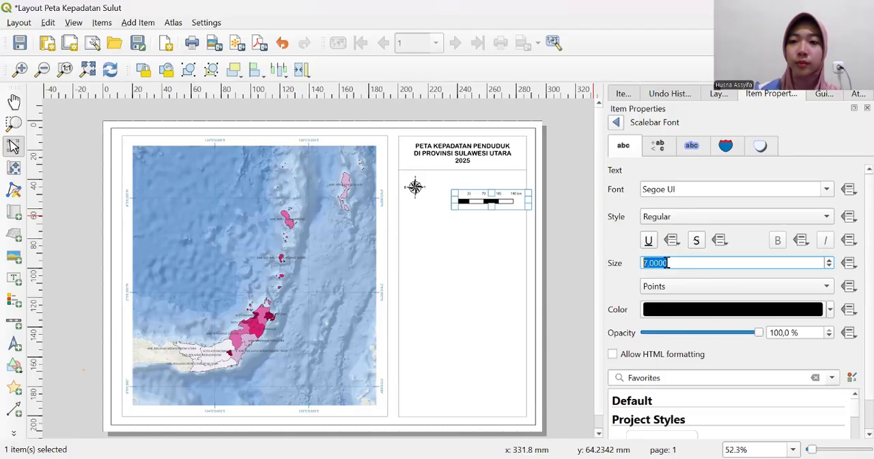
click(616, 123)
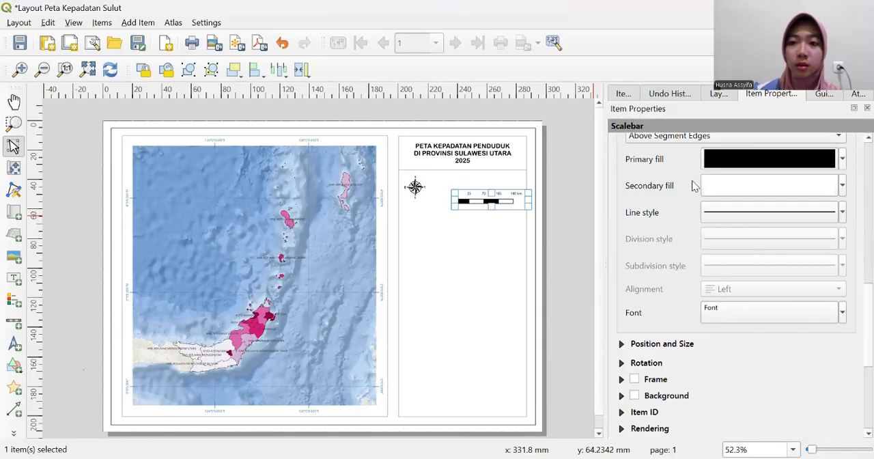
- Review the scale bar's position, size and unit settings, and set its segment height to 1.5 mm
click(622, 344)
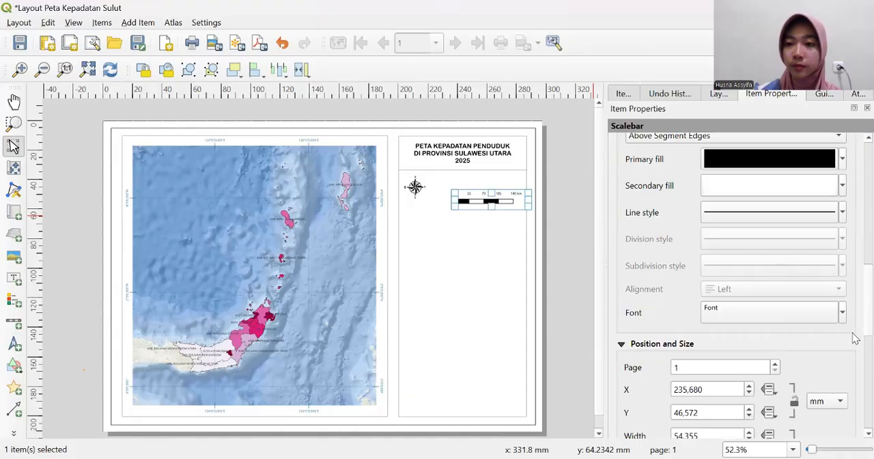
scroll(855, 314, down, 5)
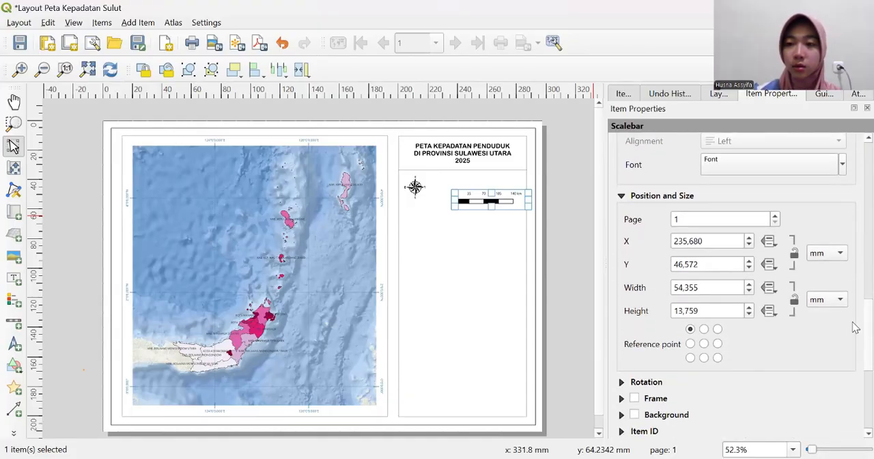
scroll(855, 331, up, 8)
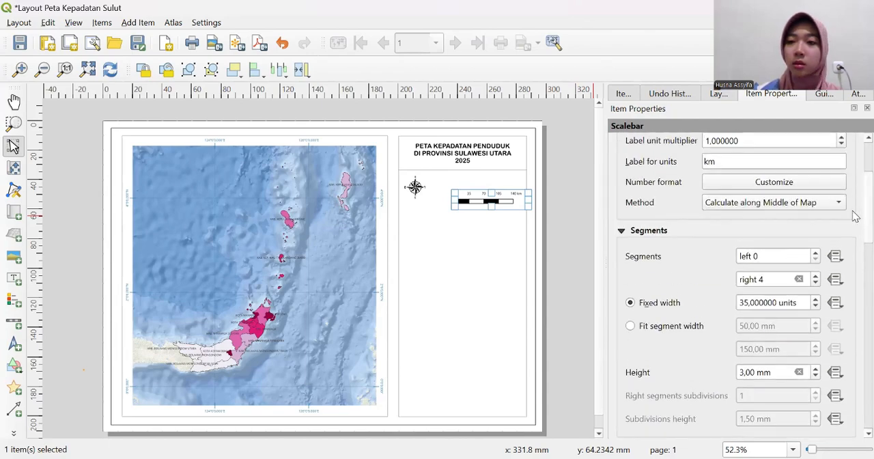
scroll(856, 218, up, 3)
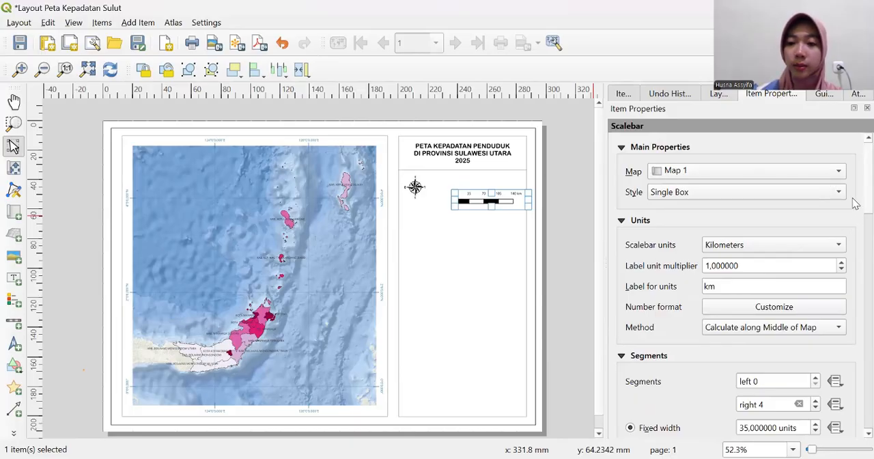
scroll(855, 203, down, 4)
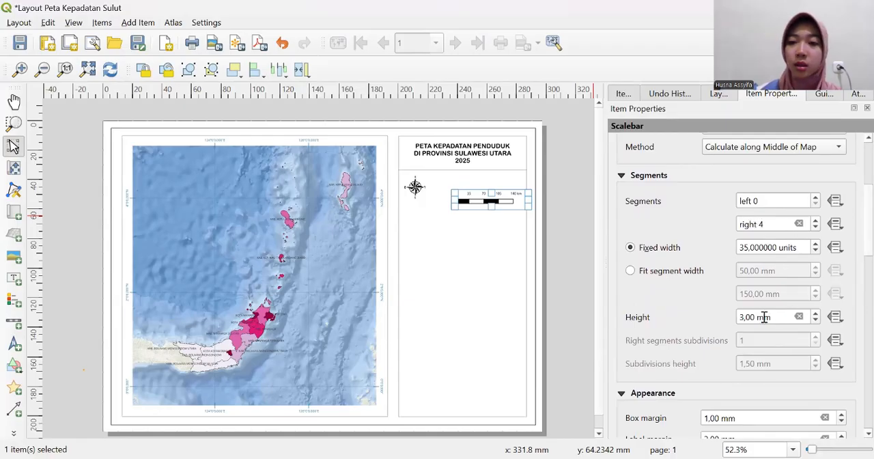
drag(752, 318, 739, 320)
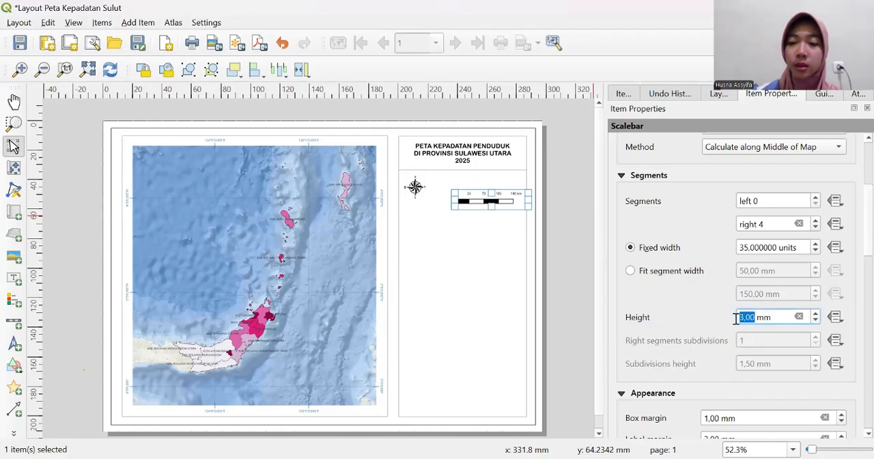
text(1)
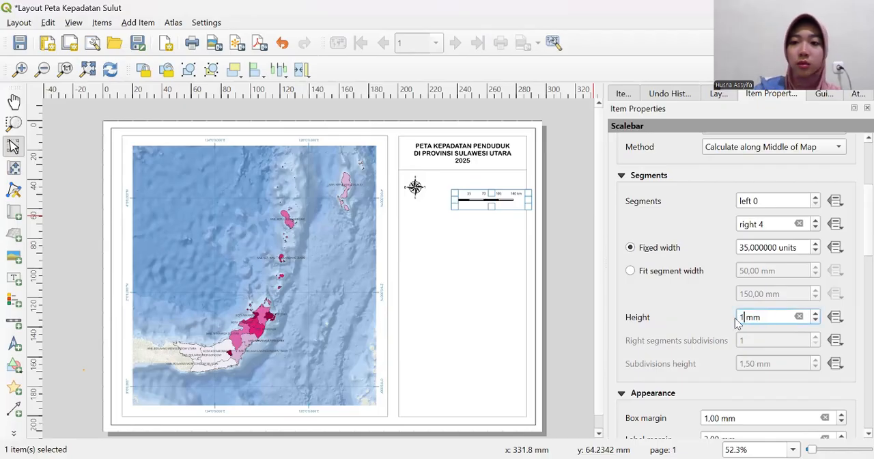
text(,5)
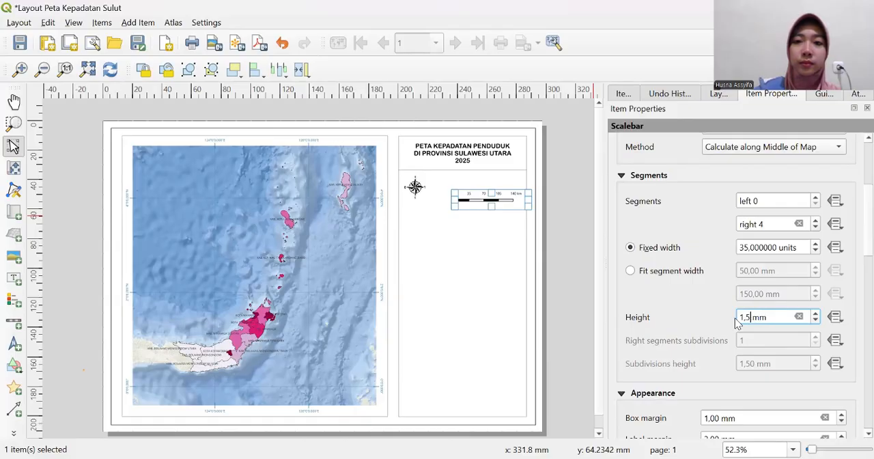
key(Return)
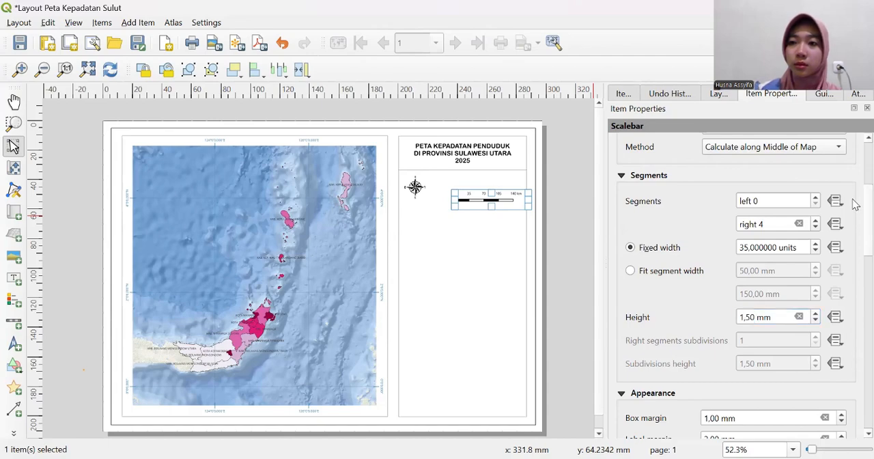
scroll(854, 205, up, 5)
click(564, 176)
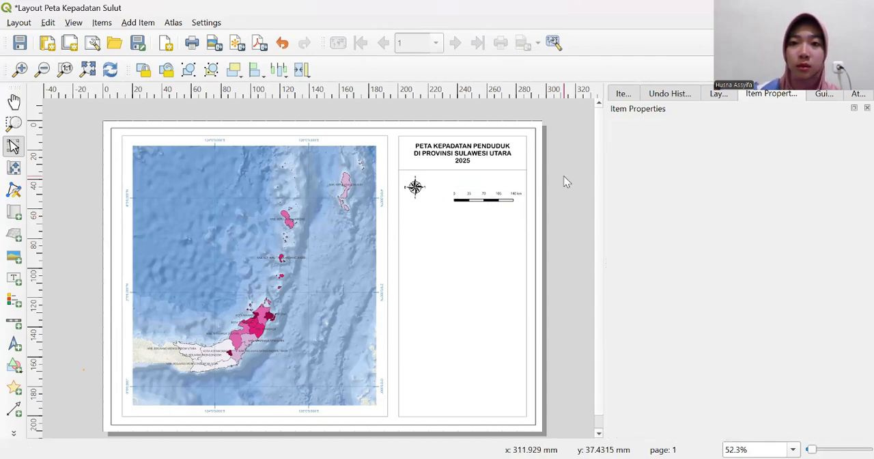
- Move the scale bar closer to the compass image and slightly upward, so it fits inside the information frame
click(498, 200)
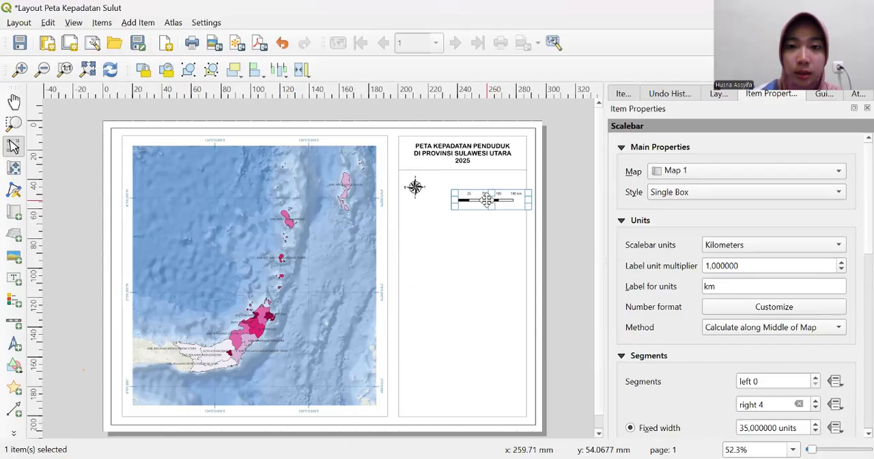
mouse_move(491, 209)
mouse_down()
mouse_move(498, 196)
mouse_move(489, 193)
mouse_up()
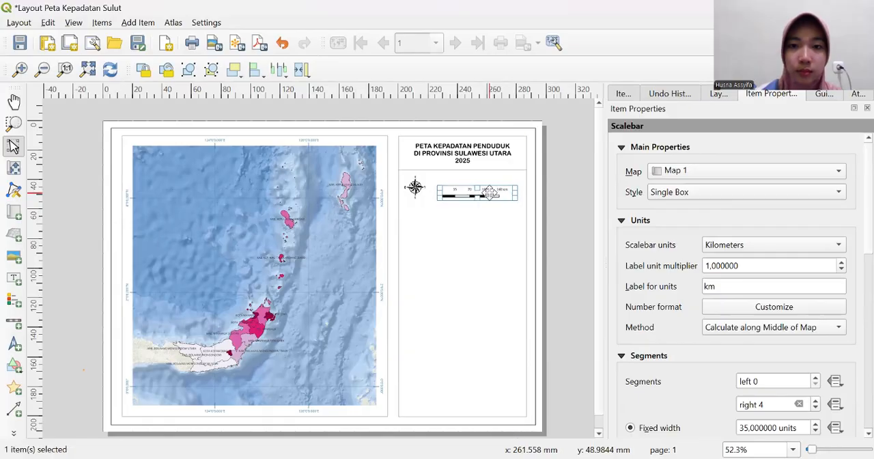
click(575, 251)
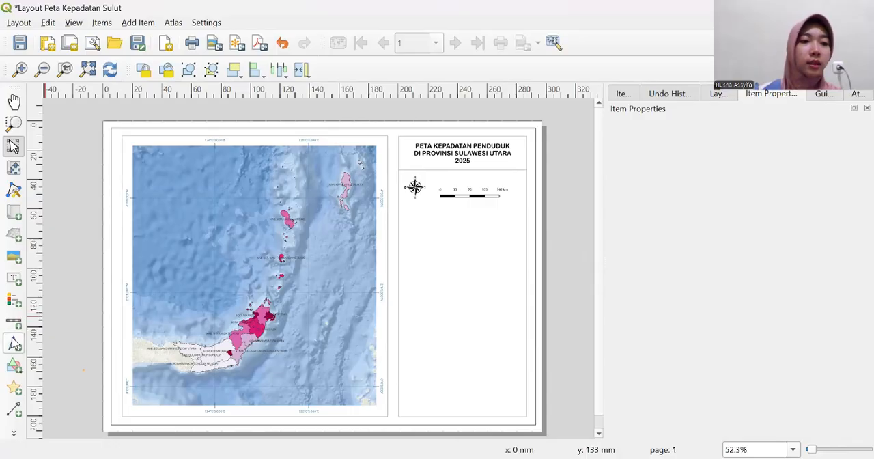
- Add a text label reading "Skala 1: 3.500.000" just above the scale bar, and select the finished label
click(14, 278)
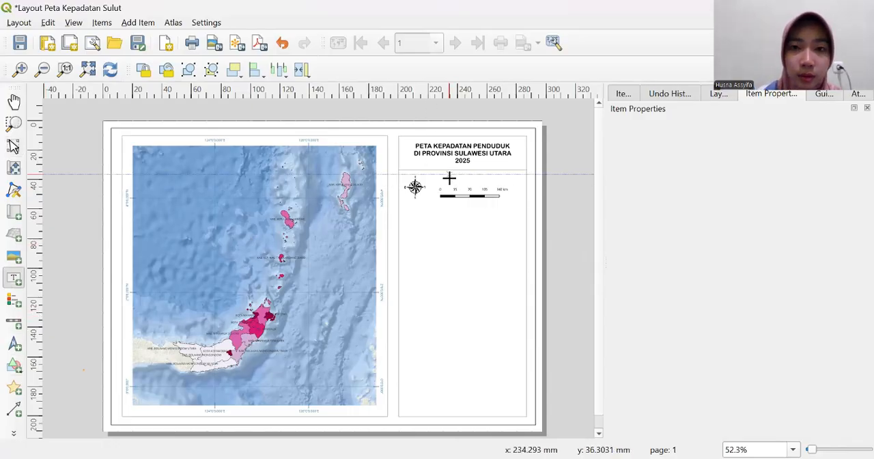
drag(449, 179, 498, 182)
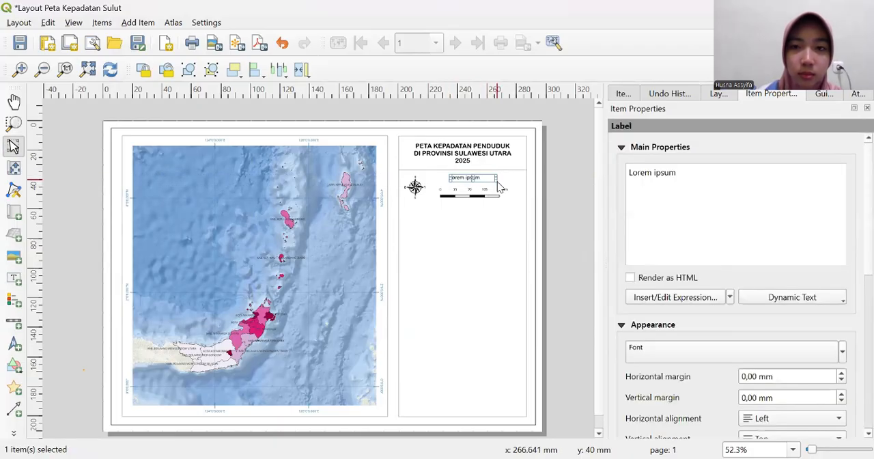
click(731, 172)
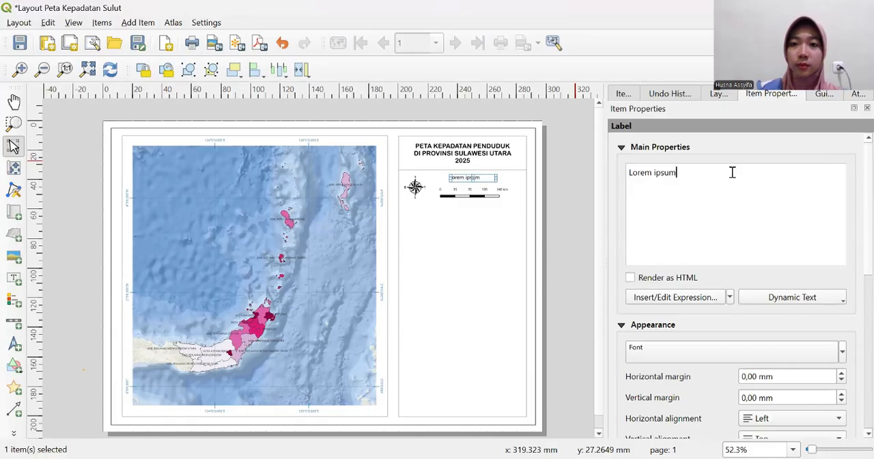
key(BackSpace)
key(BackSpace)
key(BackSpace)
key(BackSpace)
key(BackSpace)
key(BackSpace)
key(BackSpace)
key(BackSpace)
key(BackSpace)
key(BackSpace)
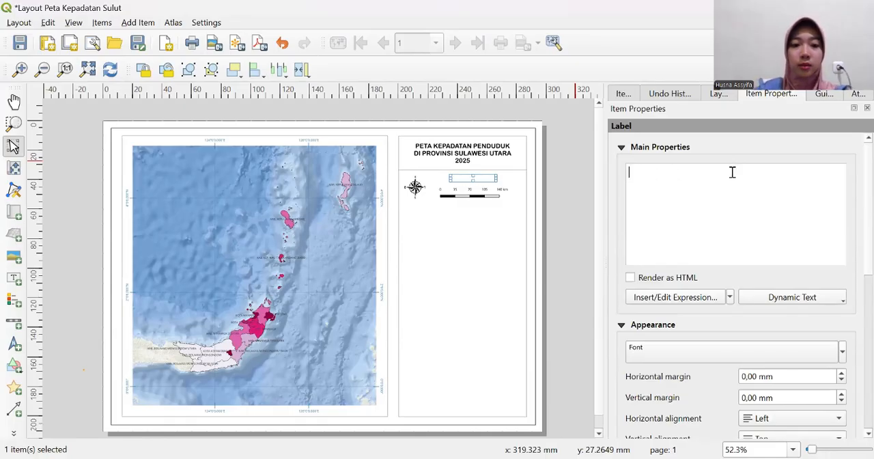
text(Skala 1: 3)
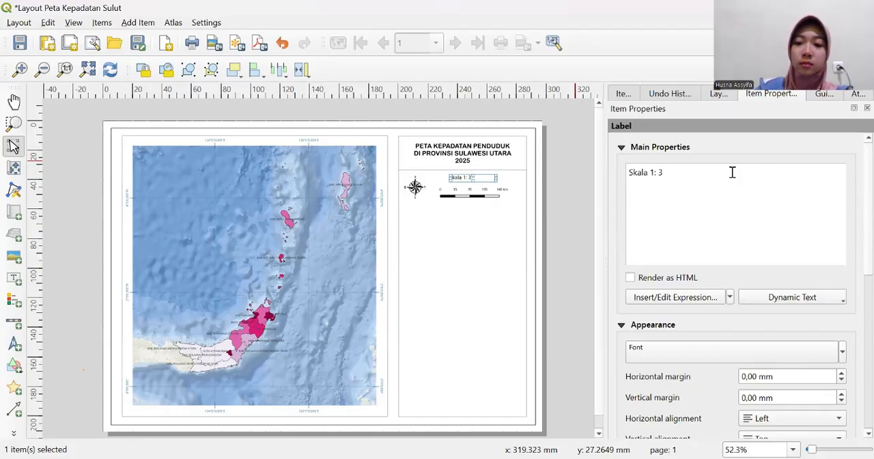
text(.5)
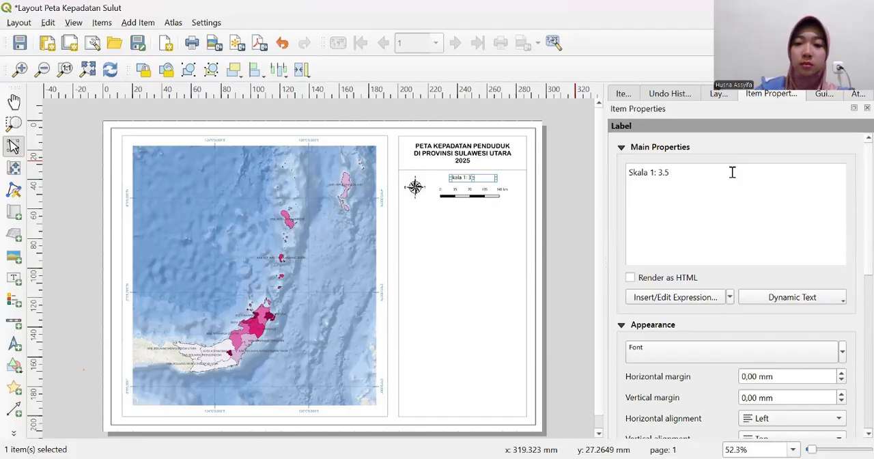
text(00.0)
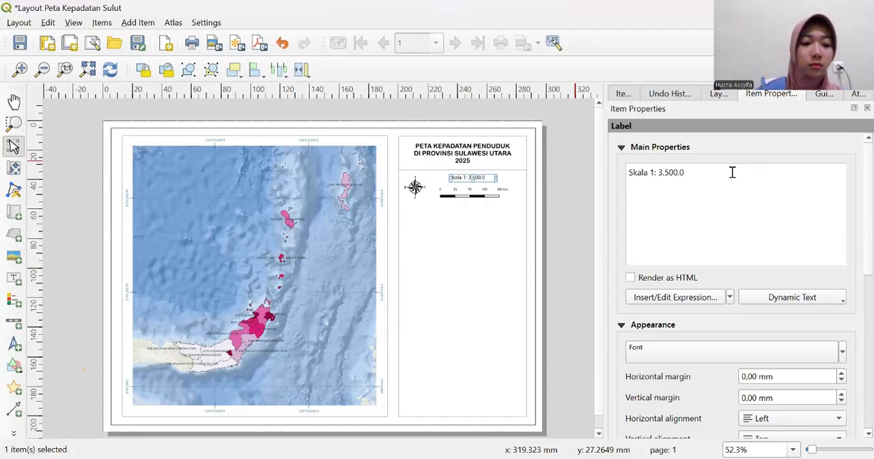
text(00)
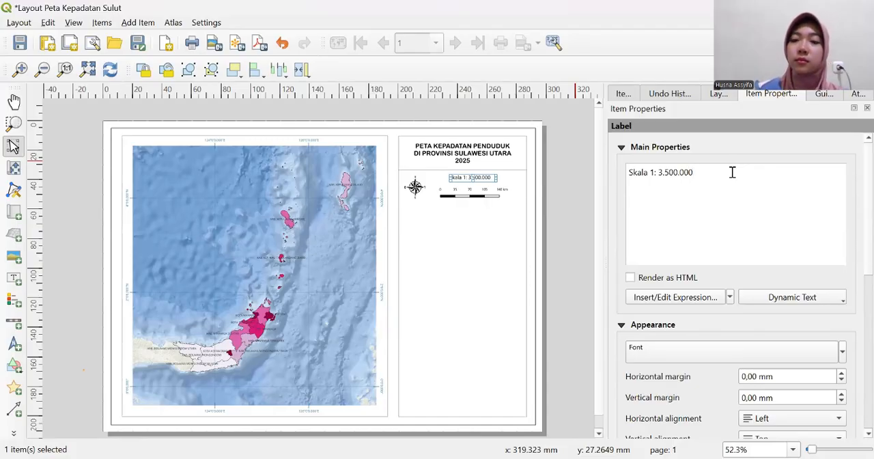
click(580, 217)
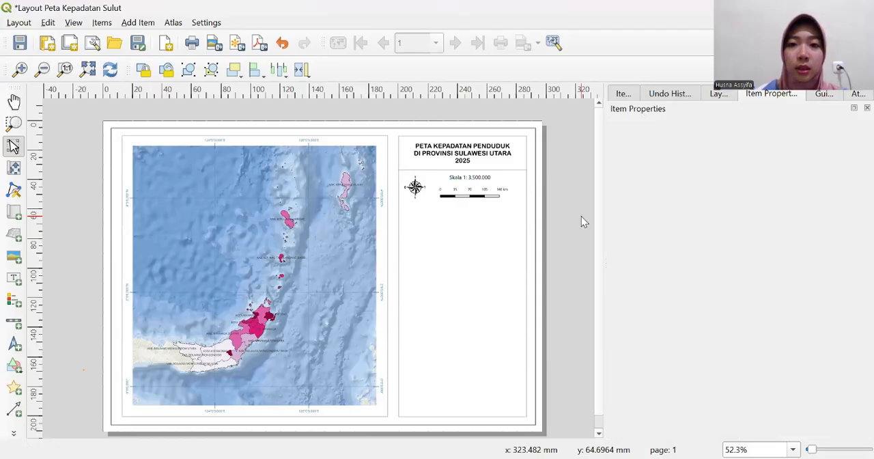
click(477, 178)
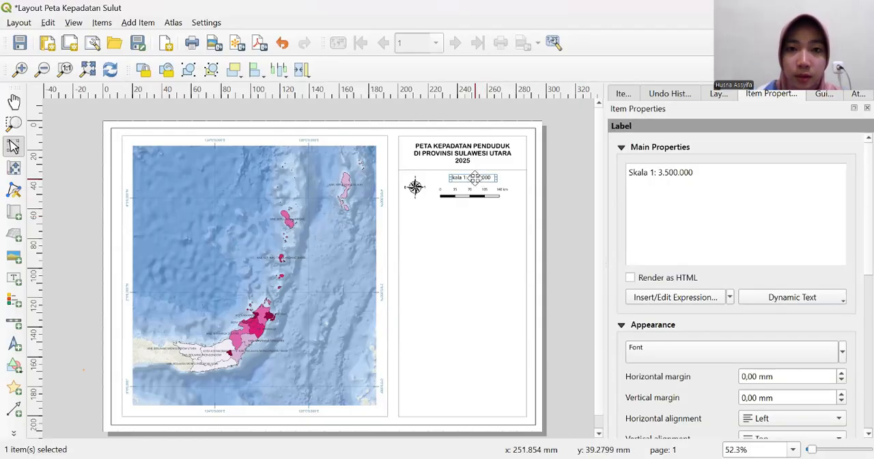
- Move the scale text label slightly down, closer to the scale bar
drag(474, 178, 474, 182)
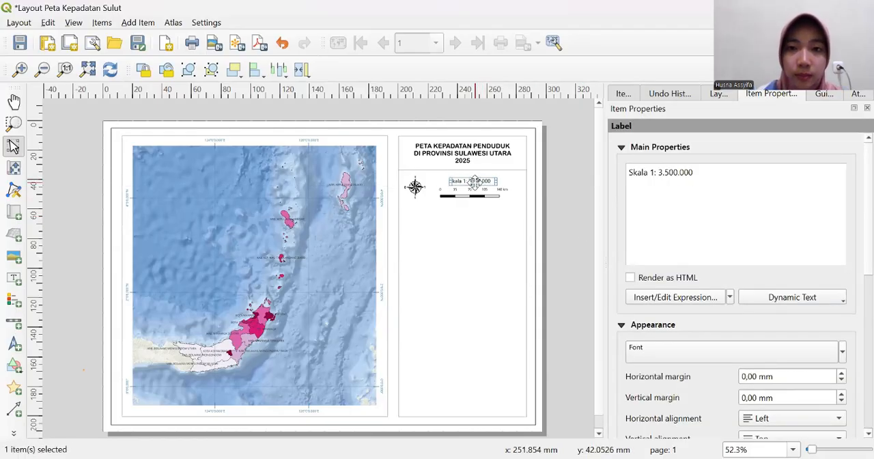
click(579, 203)
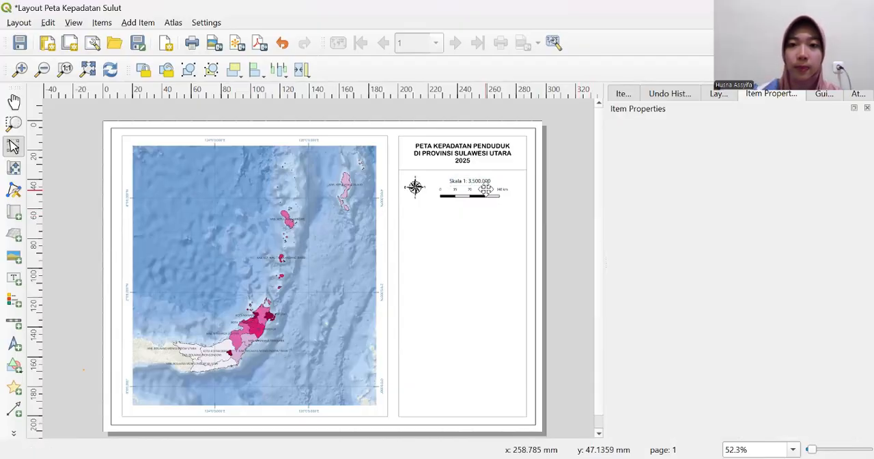
- Try a font size of 7 points on the scale text label, and set it back to 10 points
click(482, 182)
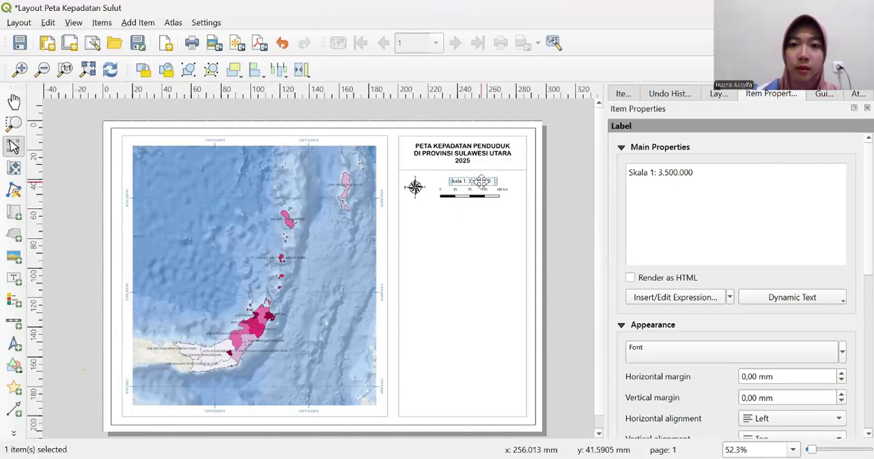
click(782, 361)
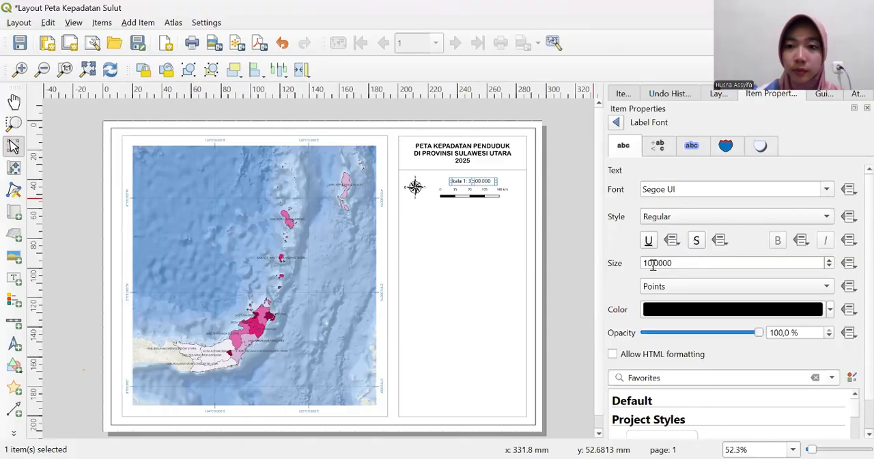
click(652, 264)
key(BackSpace)
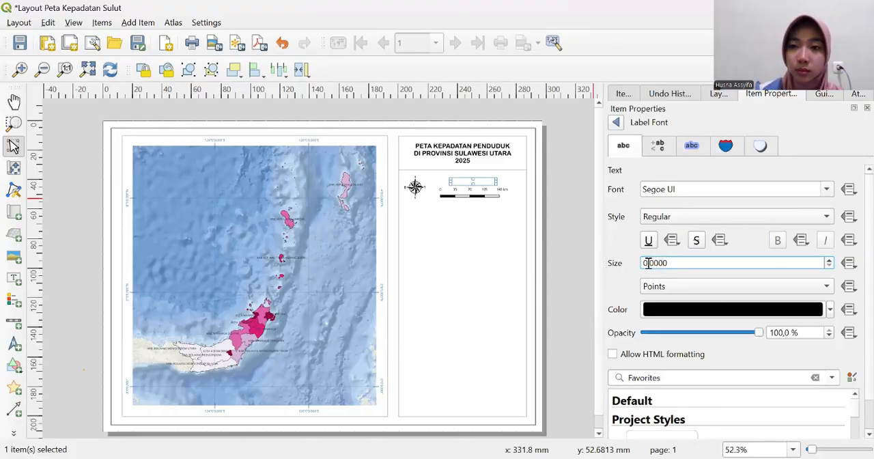
text(7)
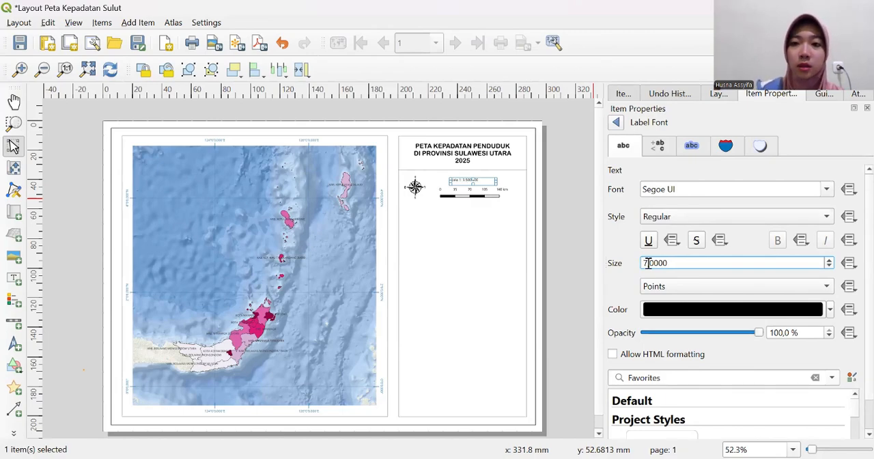
key(BackSpace)
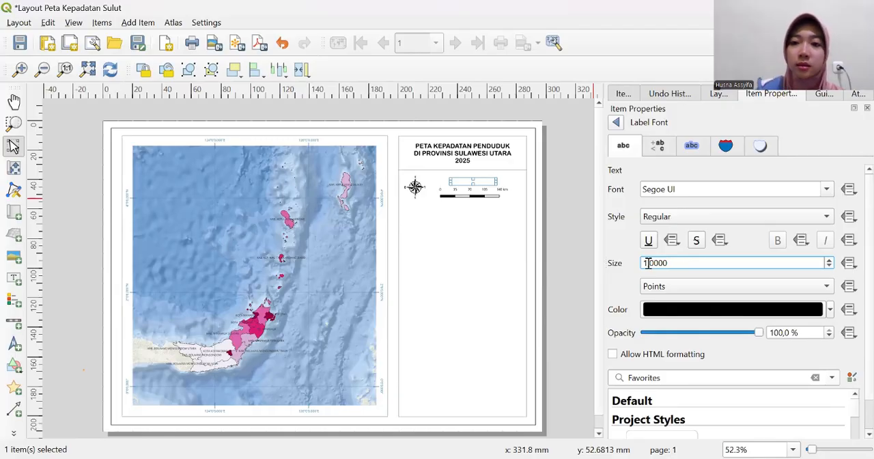
text(1)
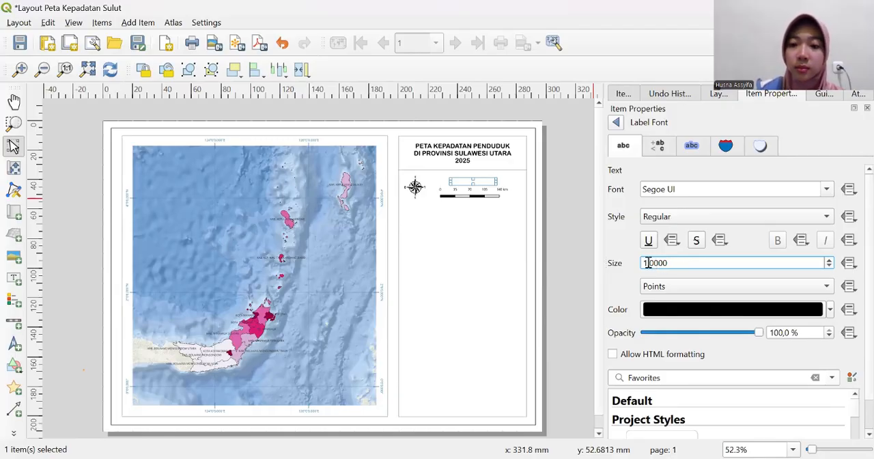
text(0)
double_click(648, 263)
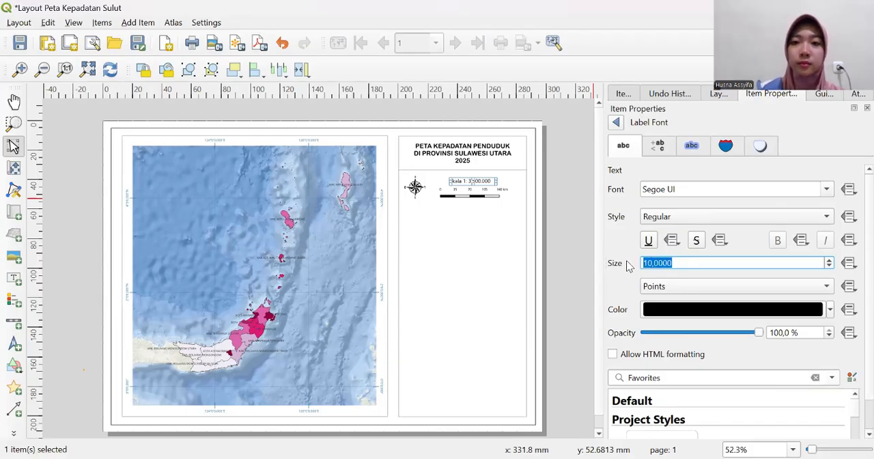
click(574, 260)
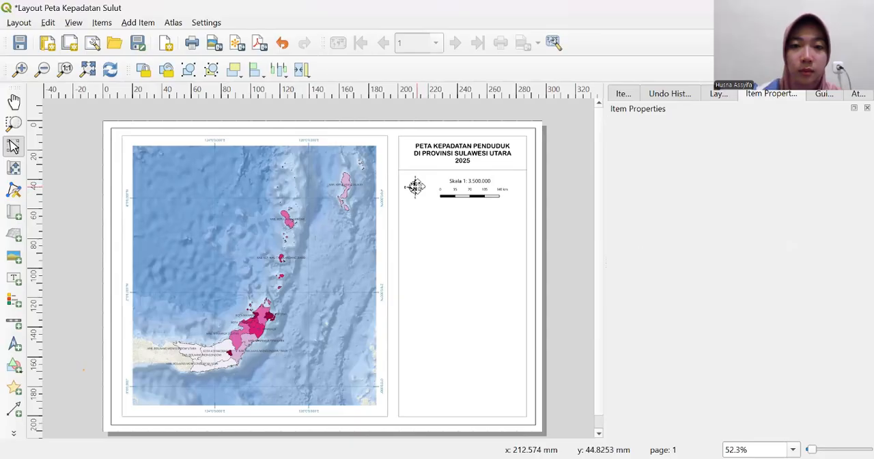
- Widen the compass image's frame slightly toward the scale bar
click(415, 187)
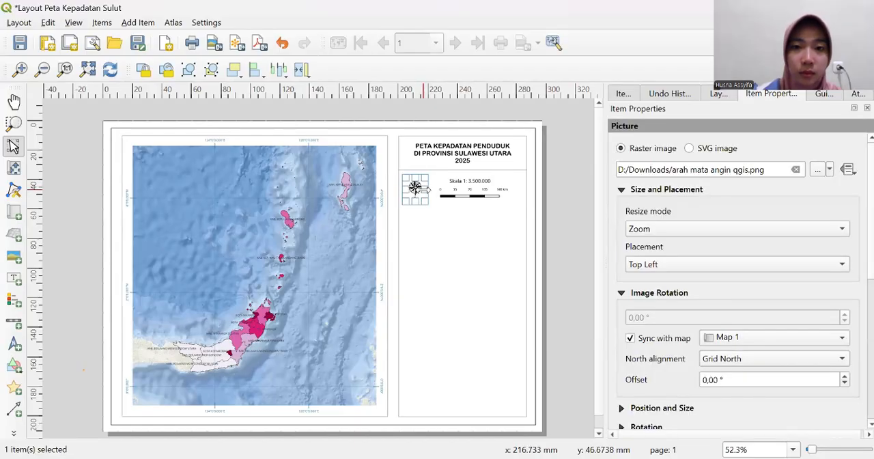
drag(423, 189, 432, 189)
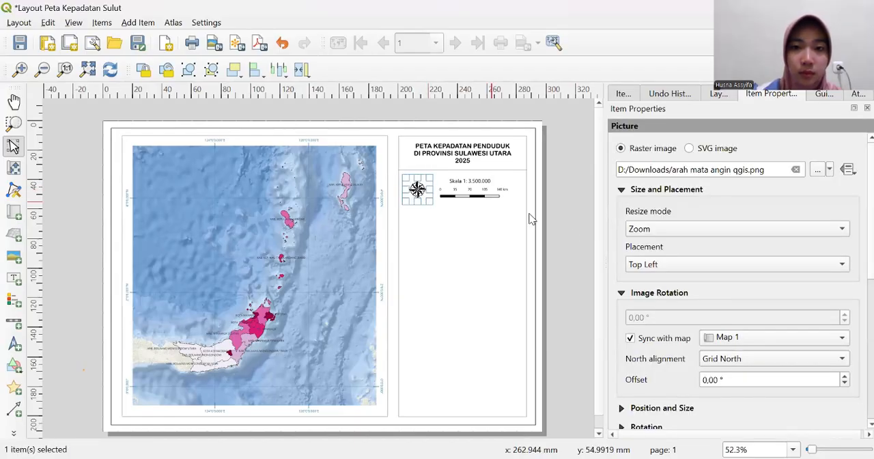
click(572, 232)
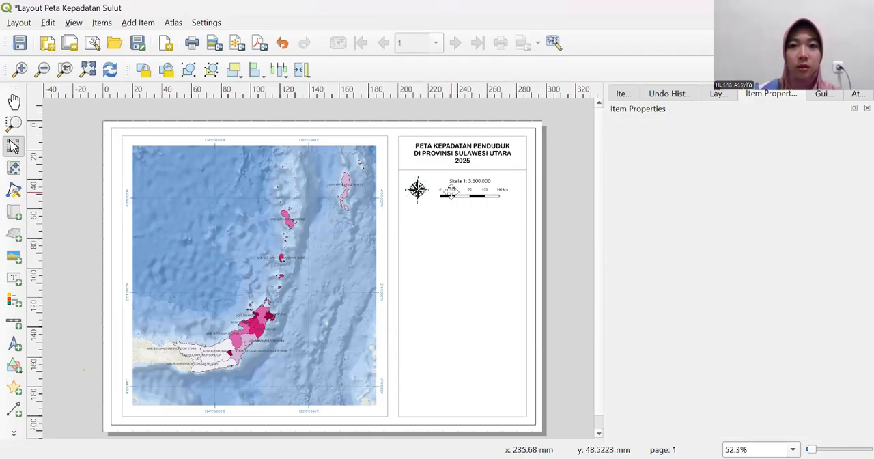
- Copy the divider line under the title and paste the duplicate just below the scale bar
click(505, 170)
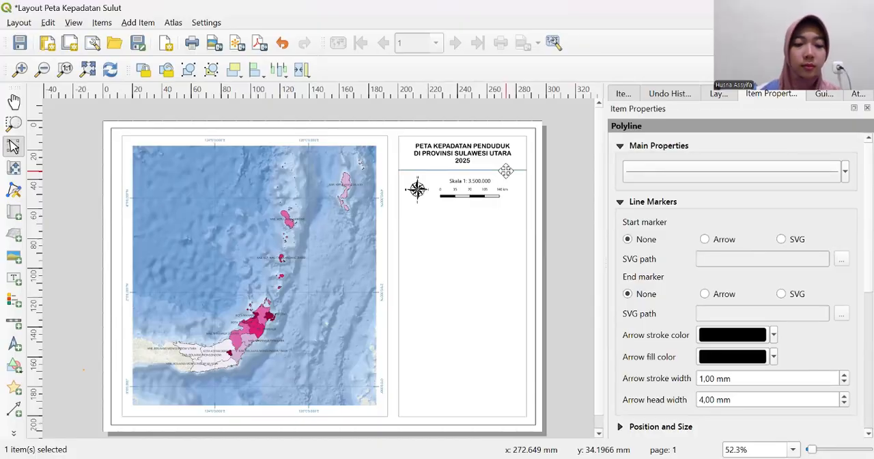
scroll(476, 213, up, 2)
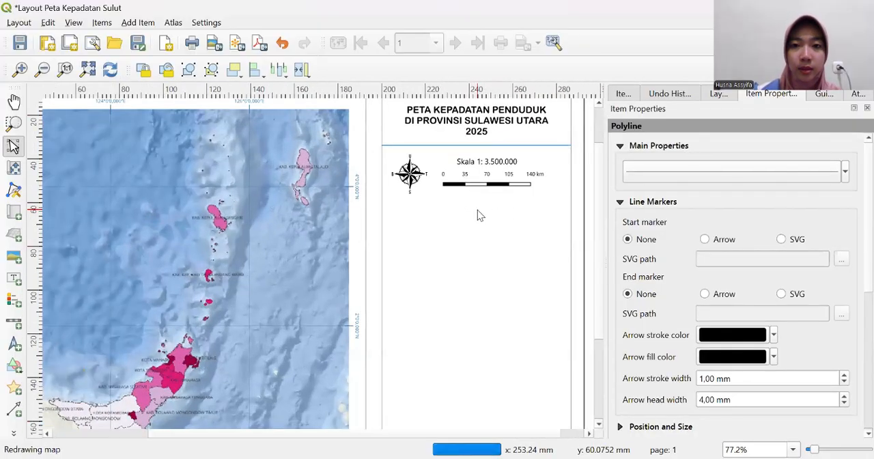
scroll(599, 244, up, 2)
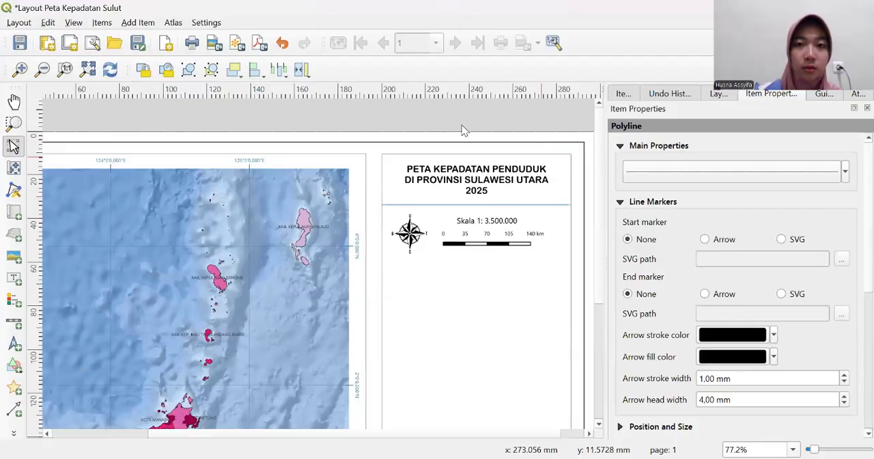
right_click(539, 204)
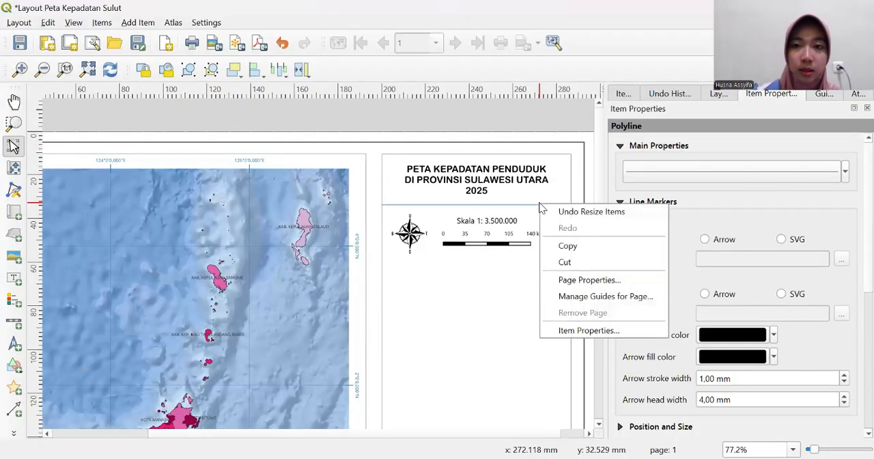
click(493, 259)
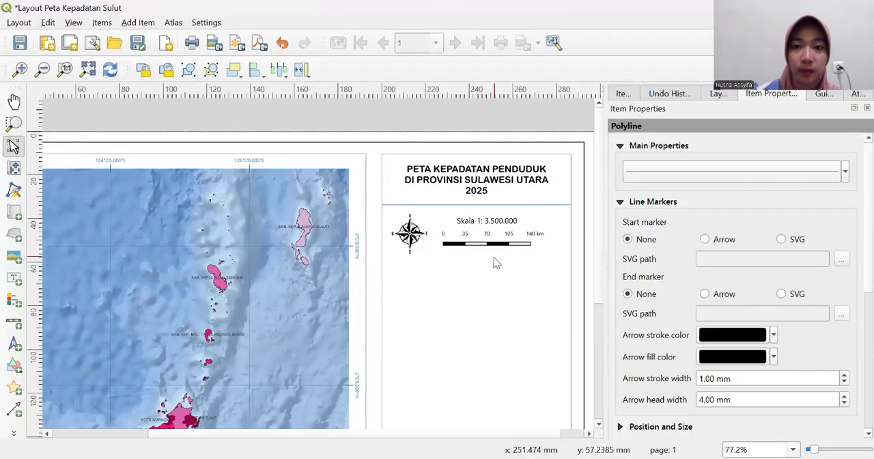
click(491, 267)
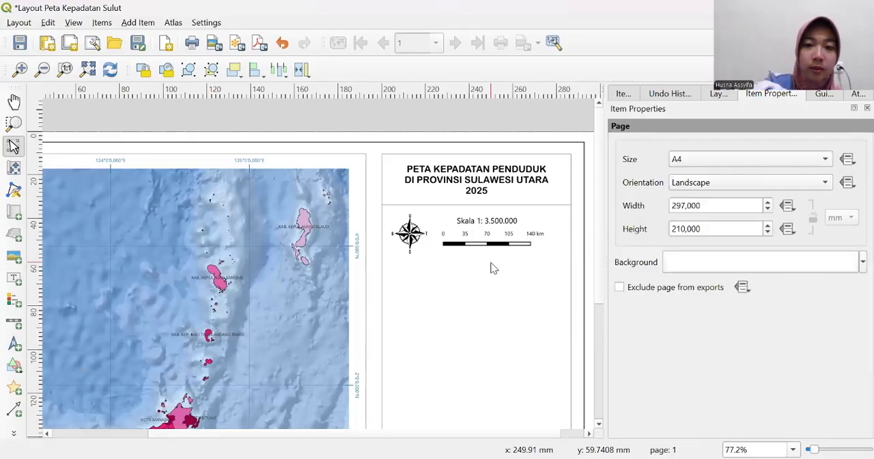
click(492, 264)
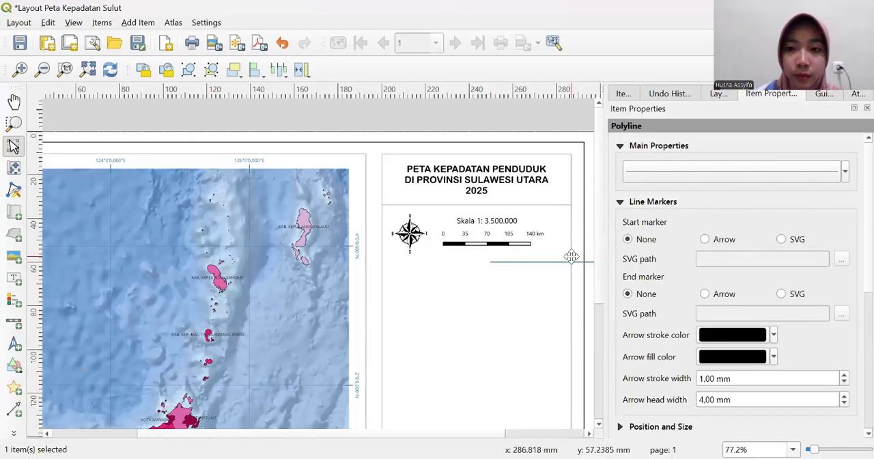
- Move the pasted line to span the information frame's width below the compass and scale bar, and nudge it slightly down
drag(573, 260, 462, 260)
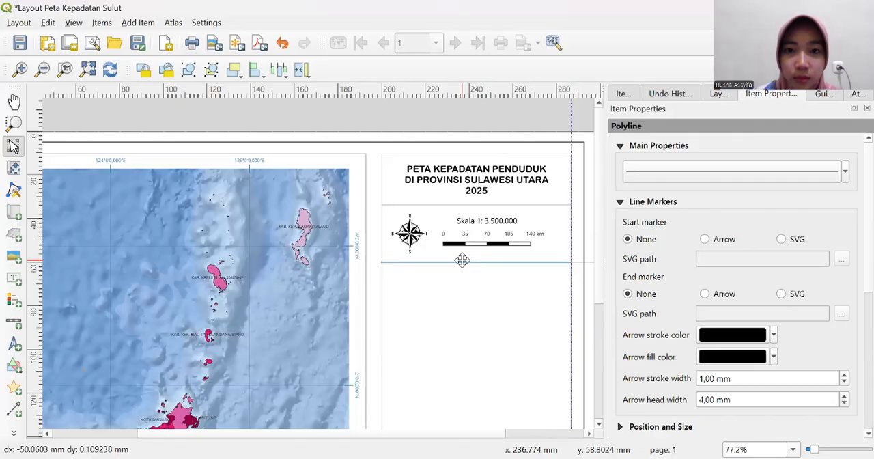
drag(462, 260, 462, 262)
click(482, 292)
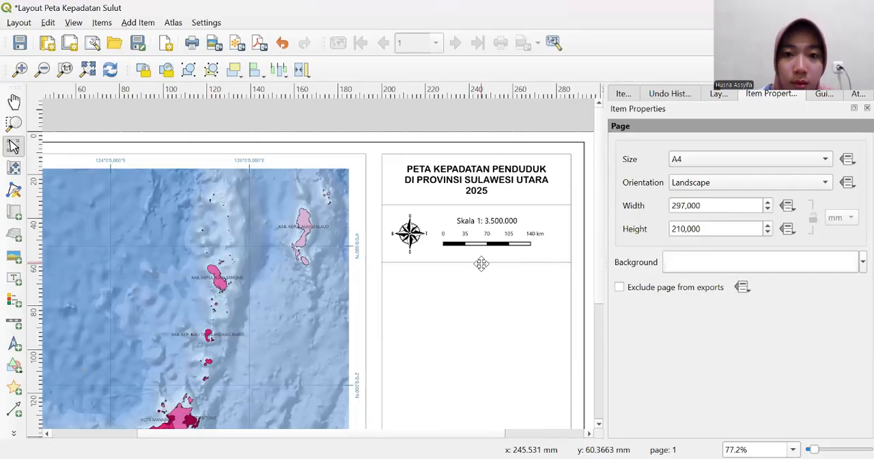
click(482, 262)
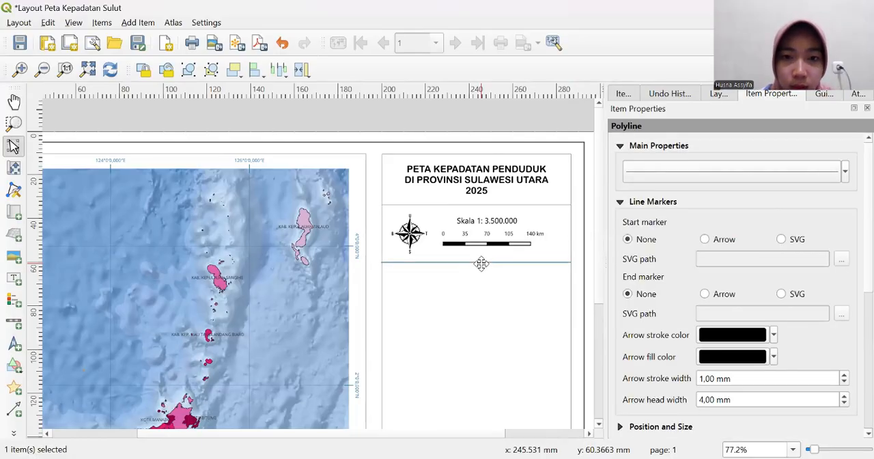
drag(481, 263, 481, 265)
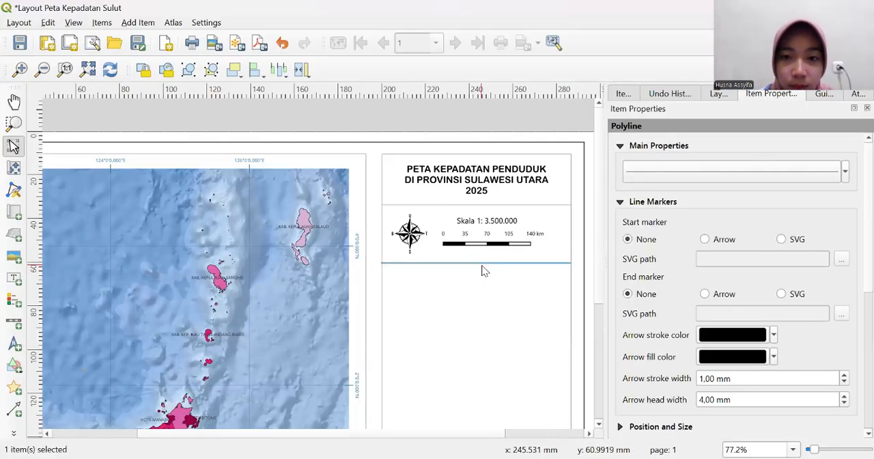
click(484, 280)
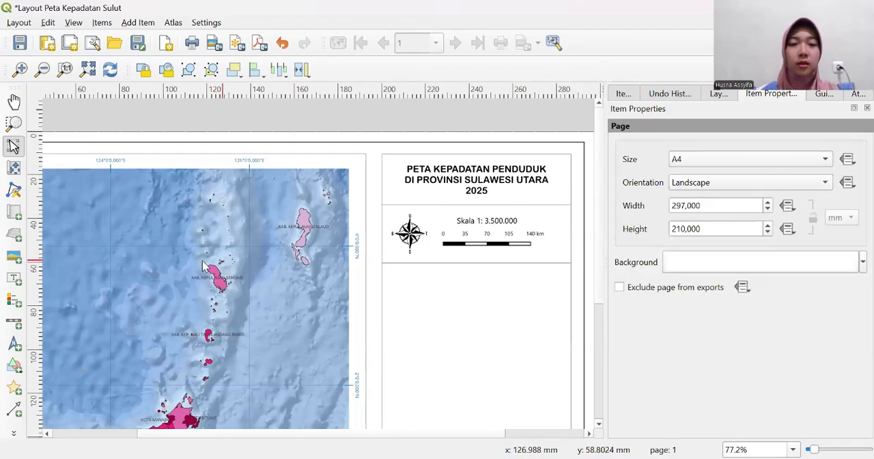
- Draw a vertical polyline about 26 mm long between the compass and scale bar, connecting the two horizontal divider lines
click(14, 434)
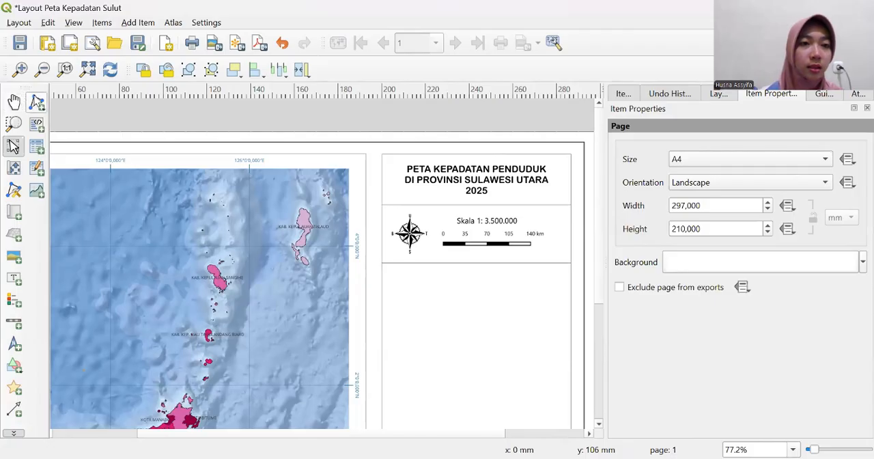
click(37, 102)
click(78, 120)
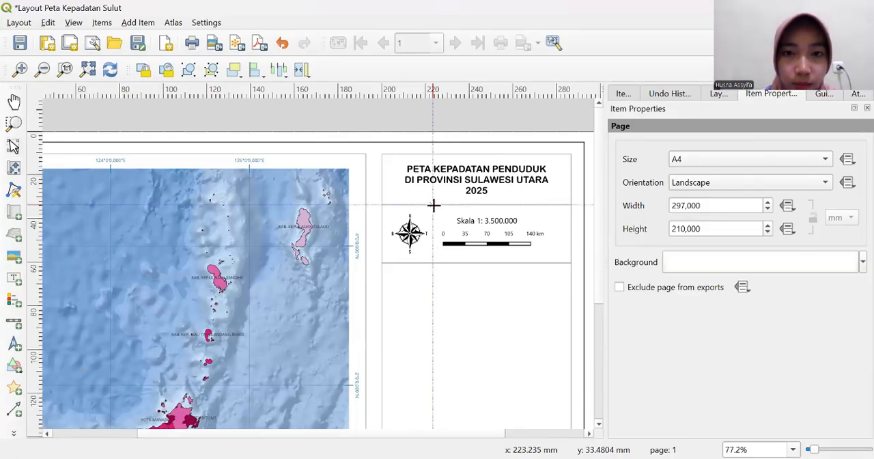
click(435, 204)
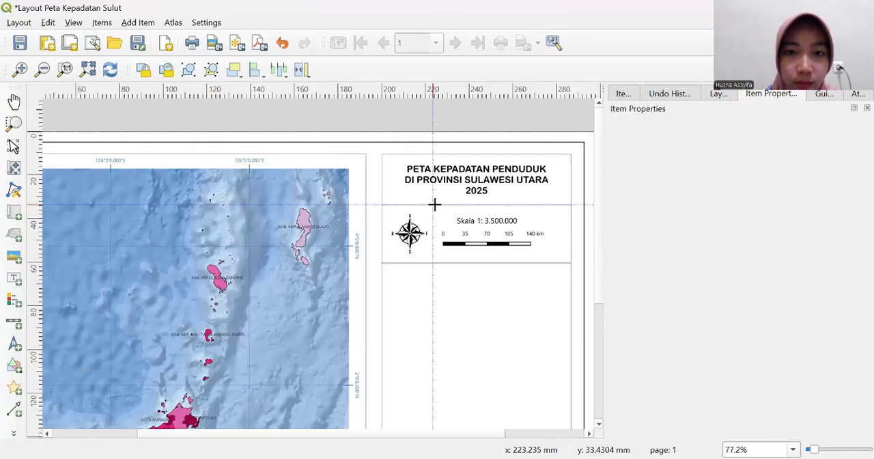
right_click(432, 262)
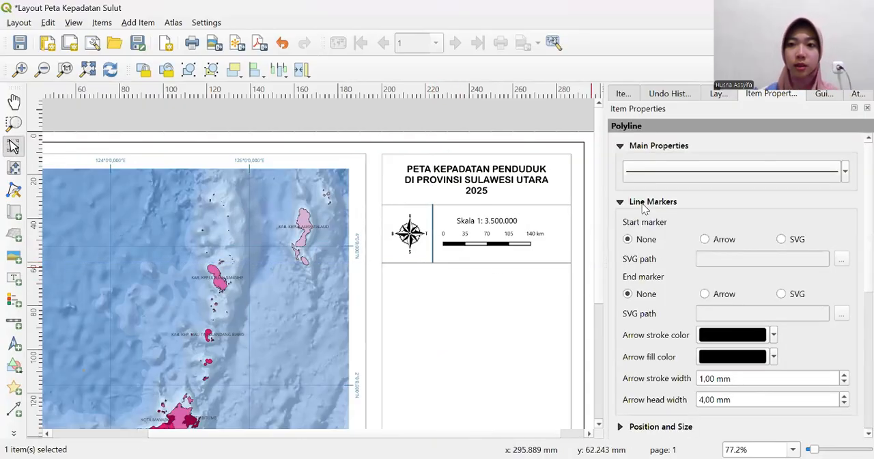
- Set the vertical divider's Simple Line stroke width to 0,1 mm, and deselect the line
click(700, 174)
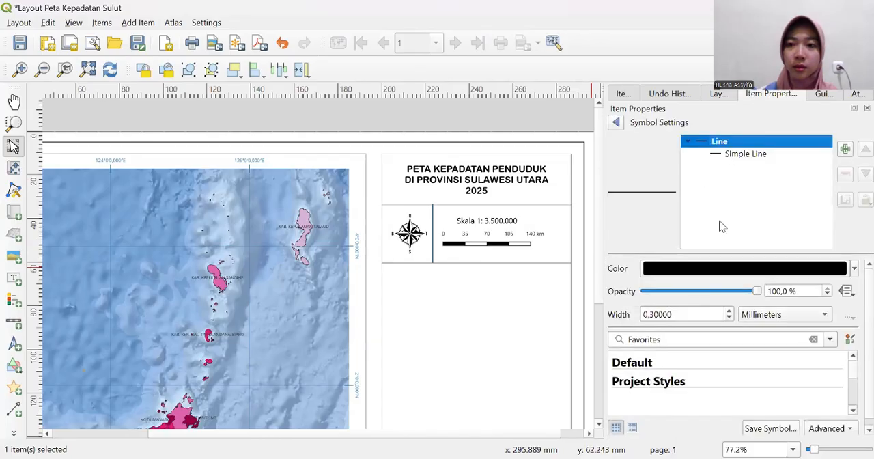
click(749, 154)
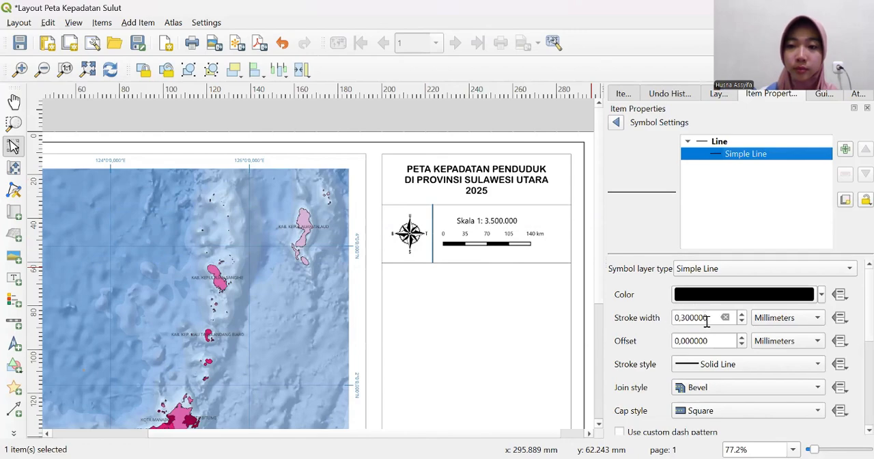
drag(705, 321, 667, 322)
text(0,1)
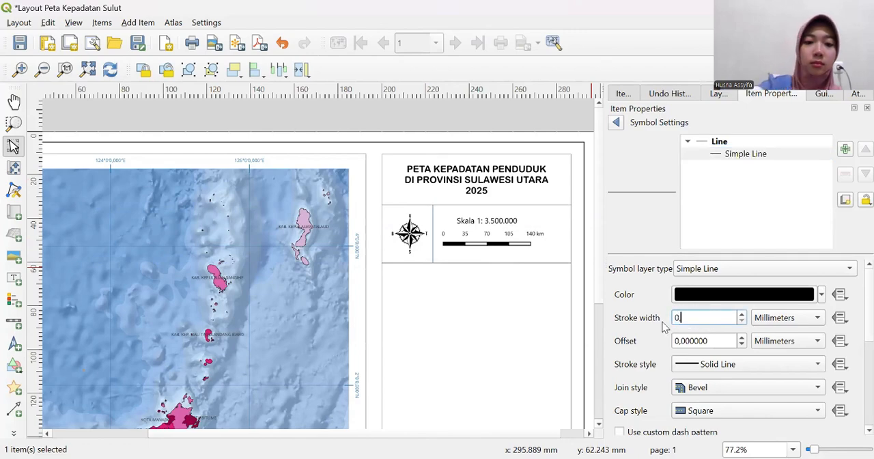
key(Return)
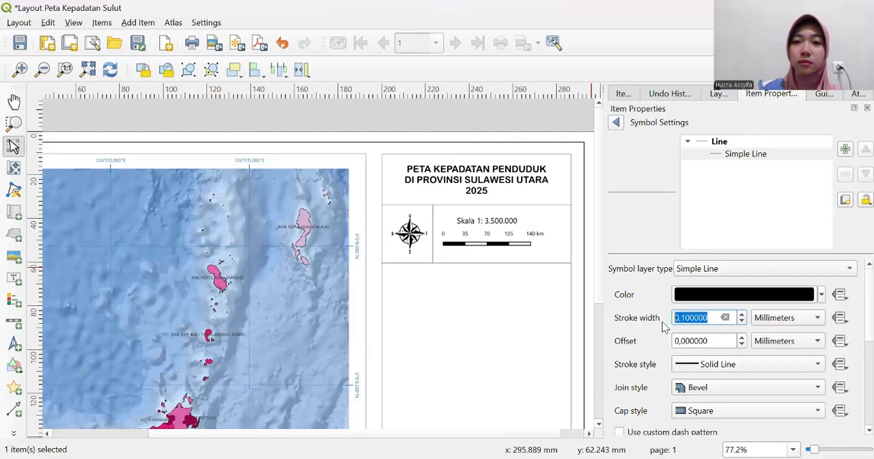
click(553, 119)
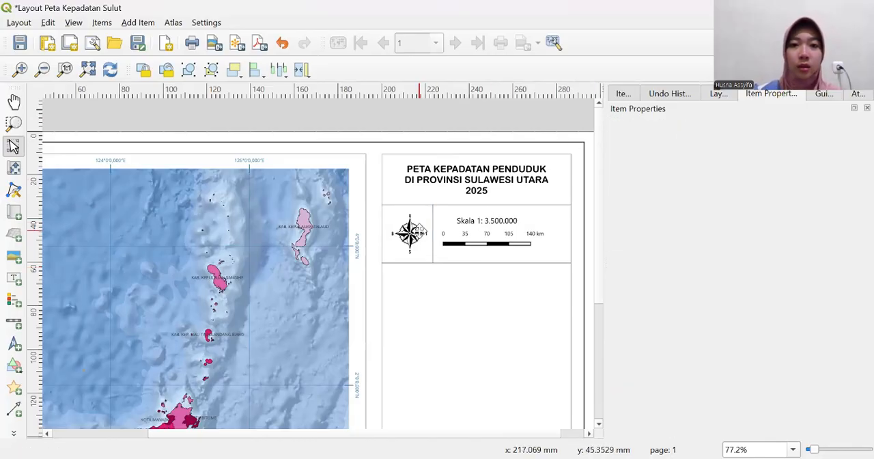
- Stretch the compass image's left edge to the information frame's border, and pull it back slightly inside the frame
click(427, 237)
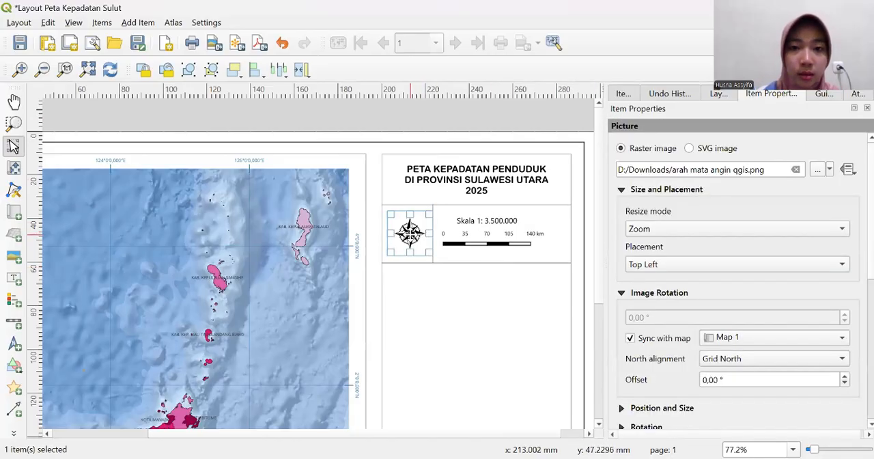
drag(410, 234, 383, 234)
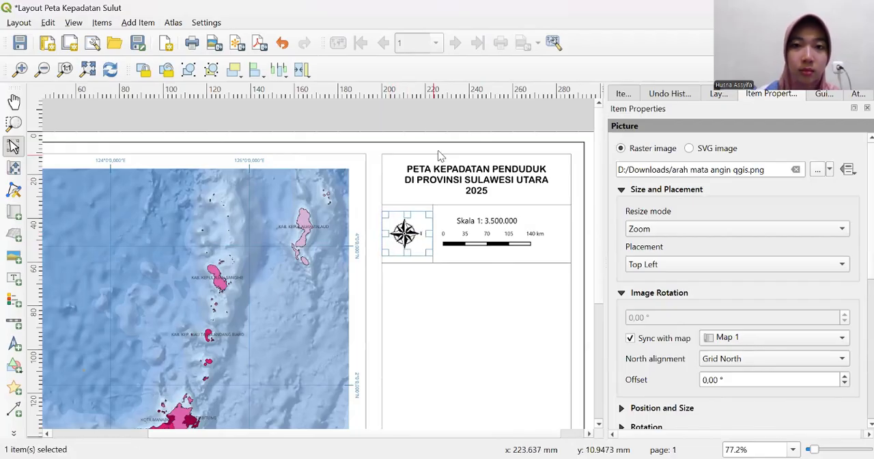
click(456, 131)
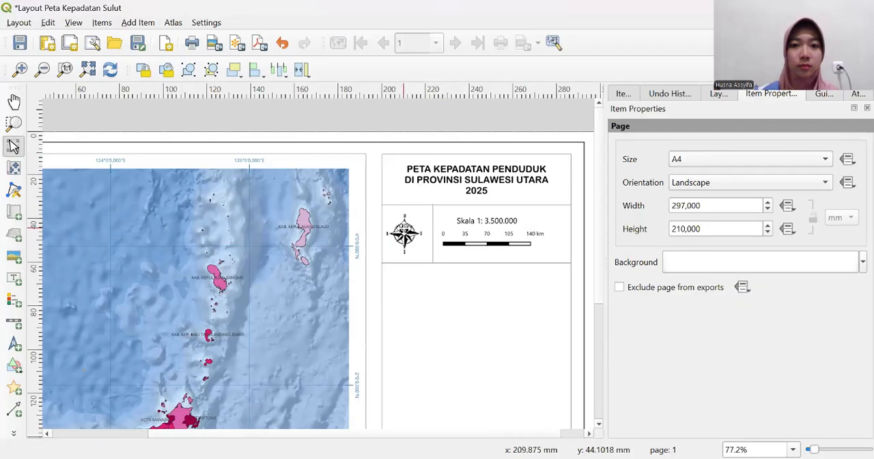
click(402, 229)
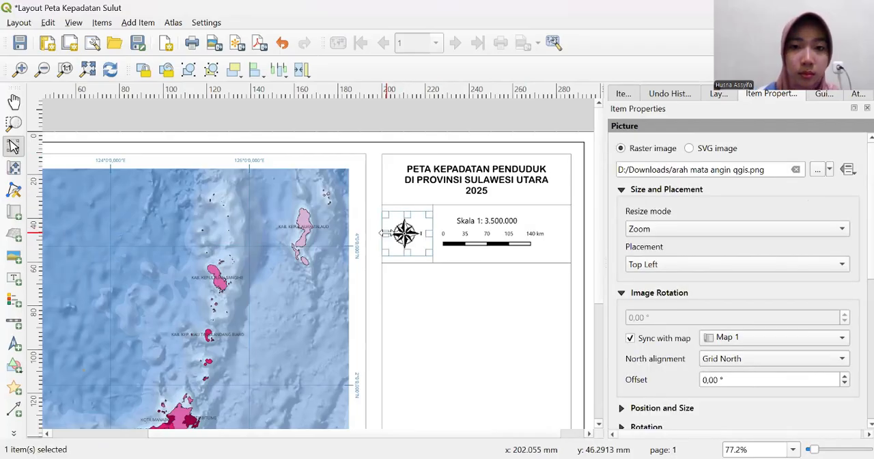
drag(384, 234, 387, 234)
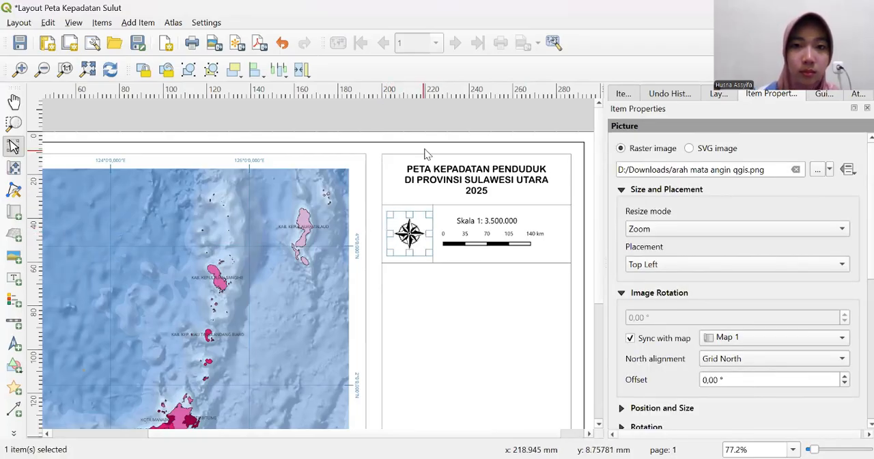
click(432, 125)
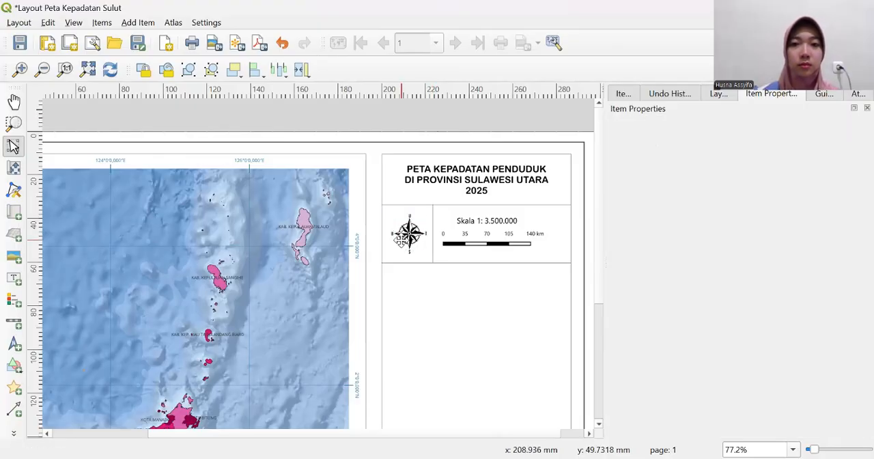
- Narrow the compass image from its right side to clear the vertical divider, and extend its lower edge slightly
click(402, 240)
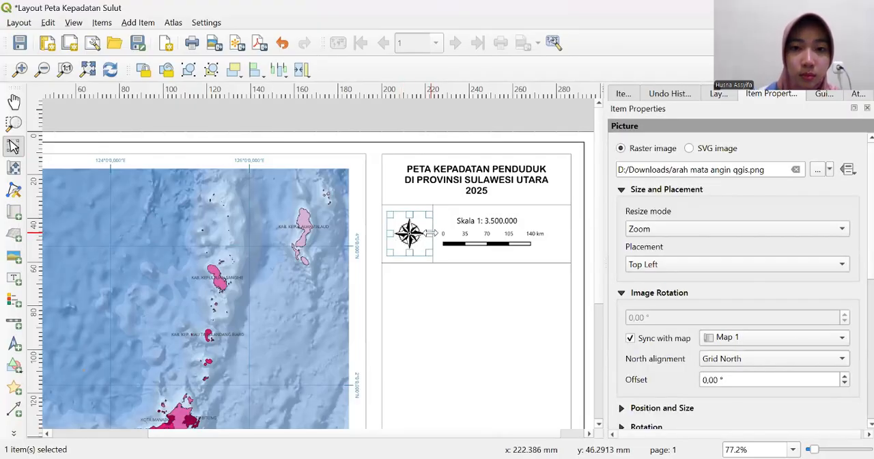
drag(432, 234, 428, 233)
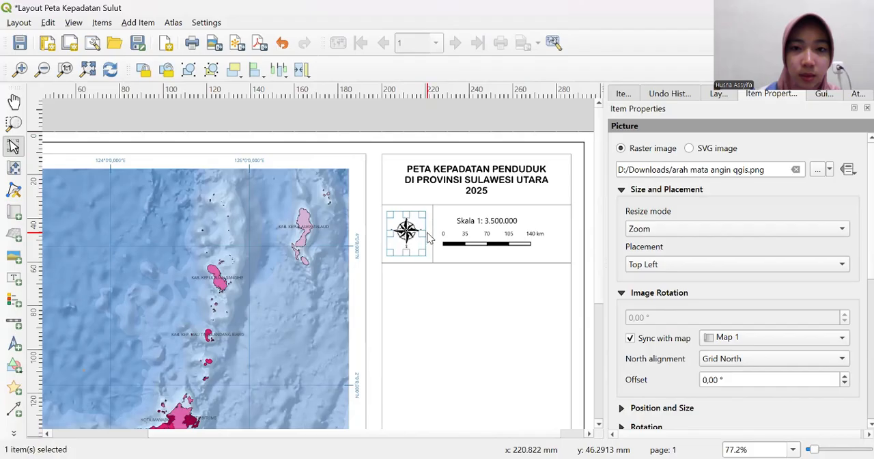
click(437, 127)
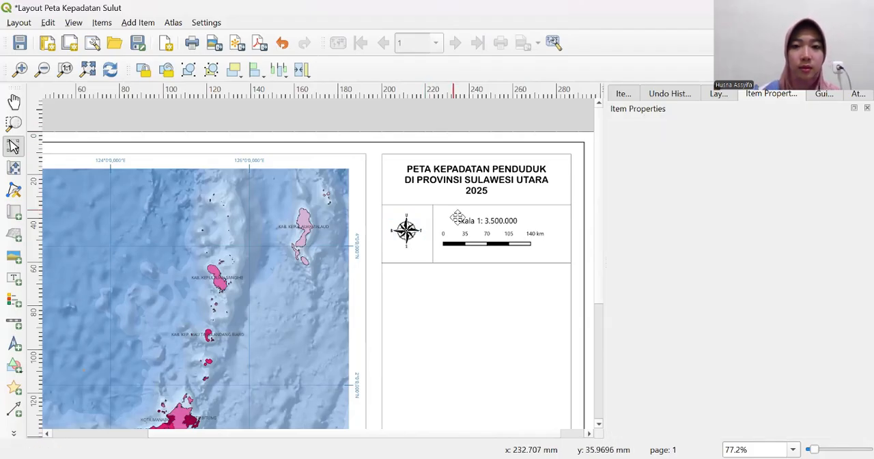
click(408, 233)
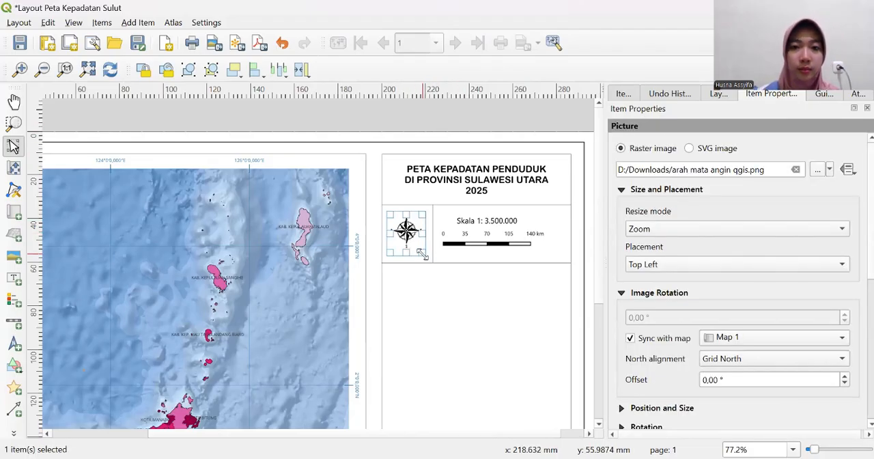
drag(423, 254, 424, 257)
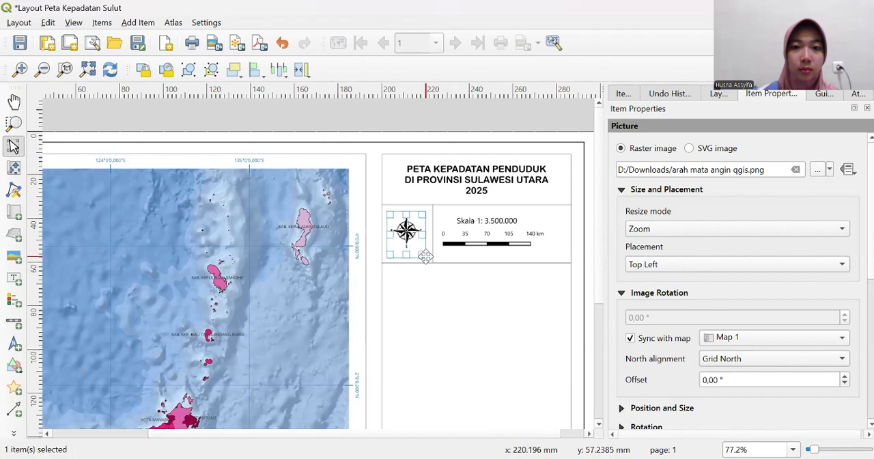
click(435, 119)
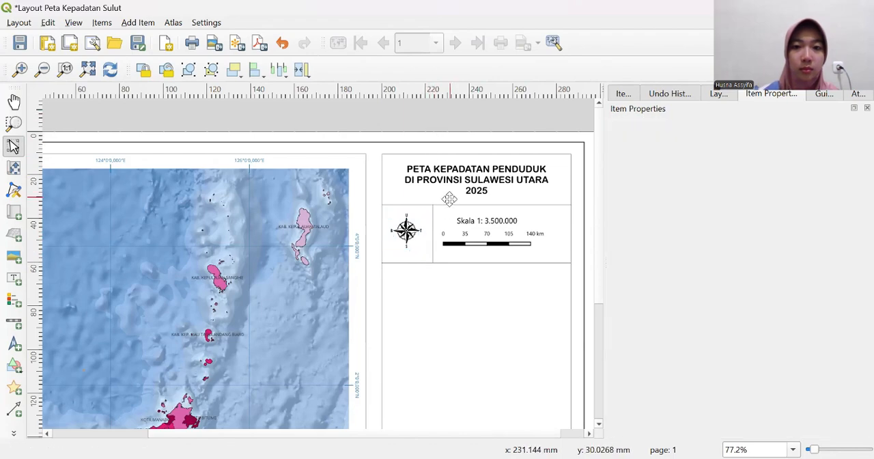
- Adjust the compass image's vertical position, moving it slightly down to centre the compass between the two horizontal dividers, and deselect it
click(411, 226)
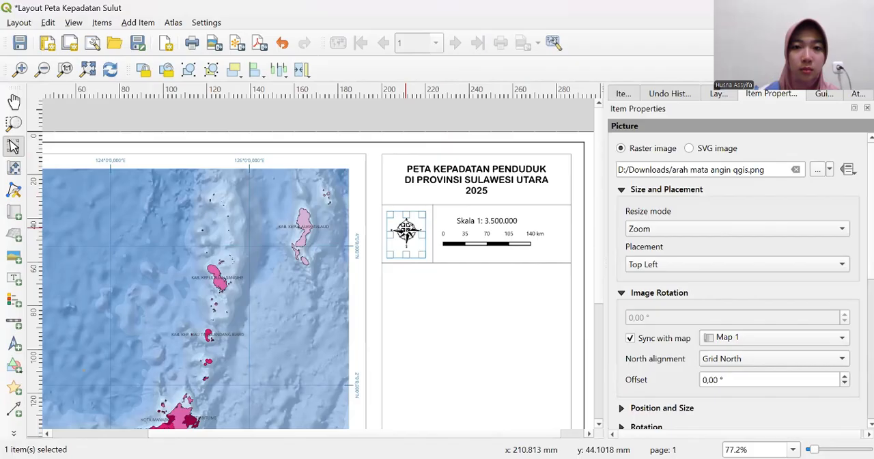
drag(406, 229, 407, 233)
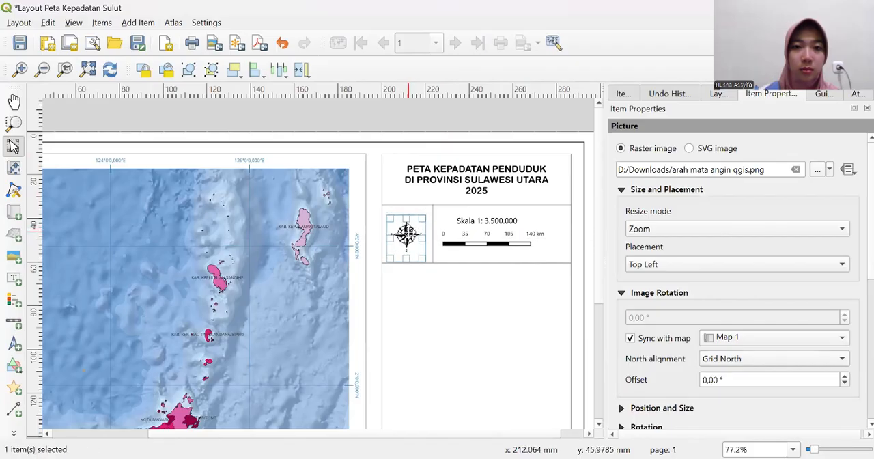
click(435, 129)
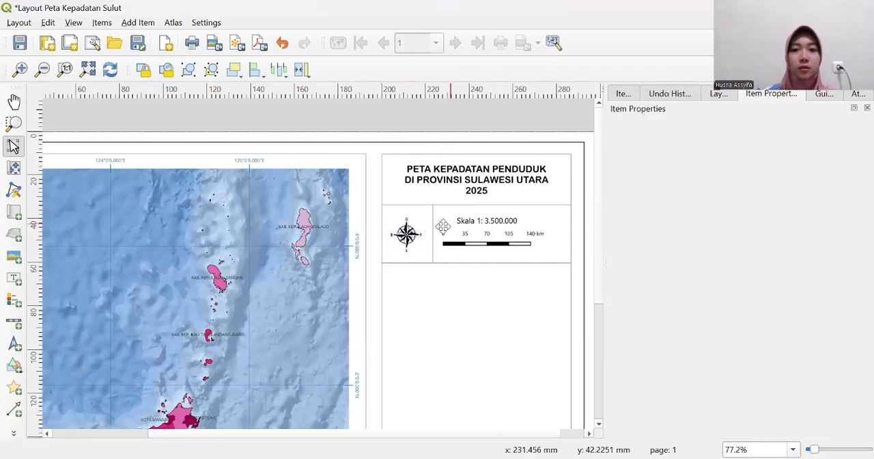
click(411, 237)
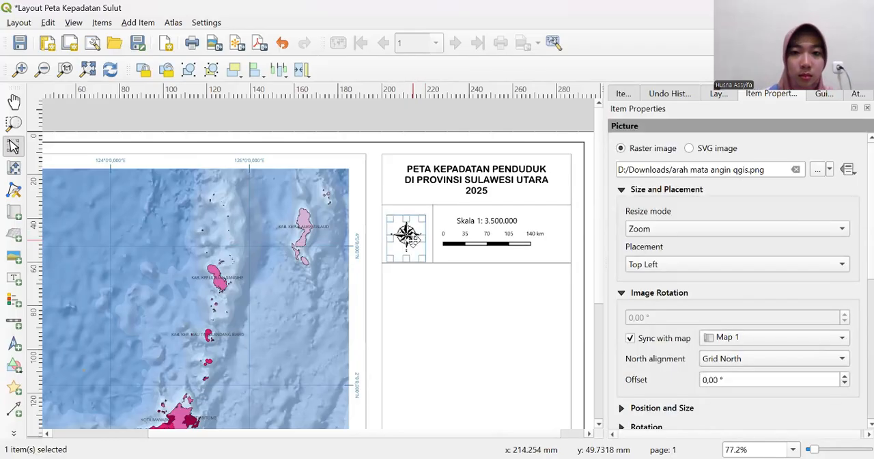
drag(412, 239, 412, 234)
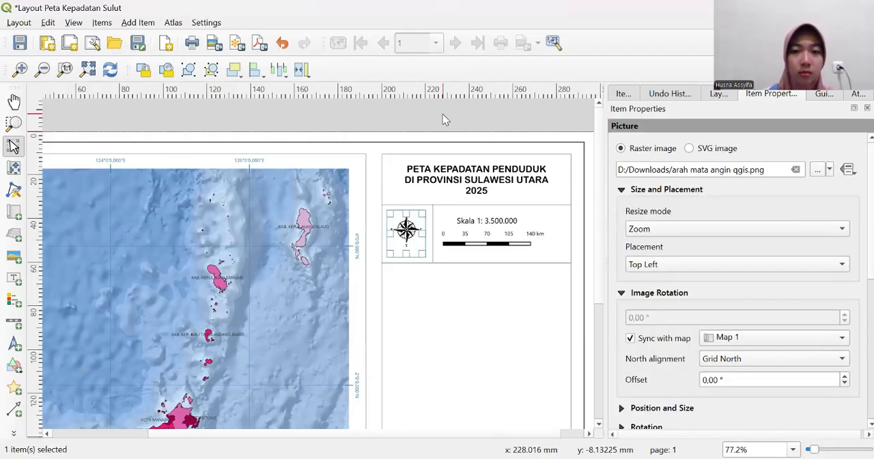
click(443, 119)
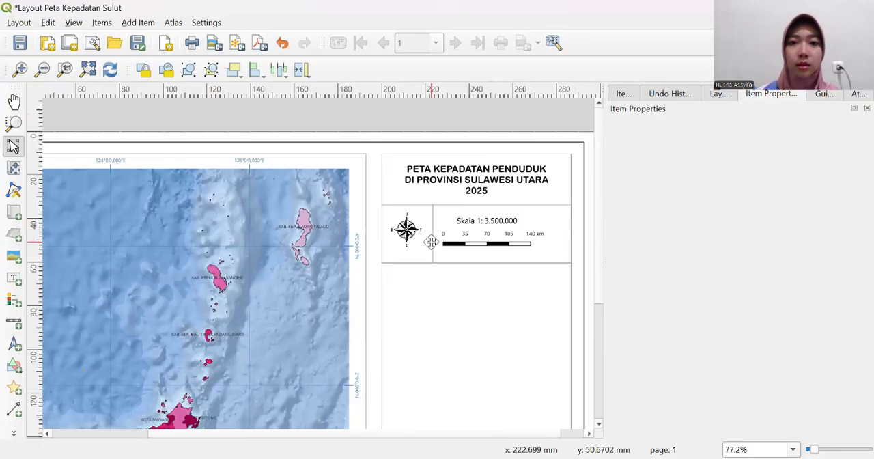
click(413, 230)
drag(406, 231, 408, 235)
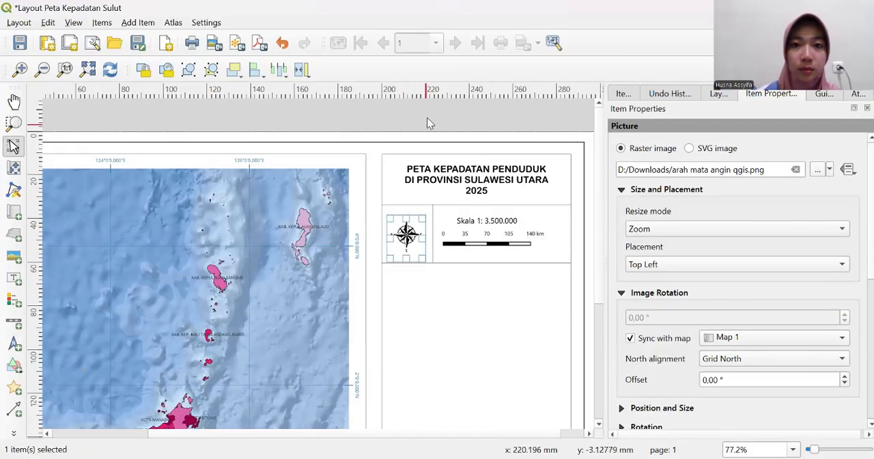
click(428, 117)
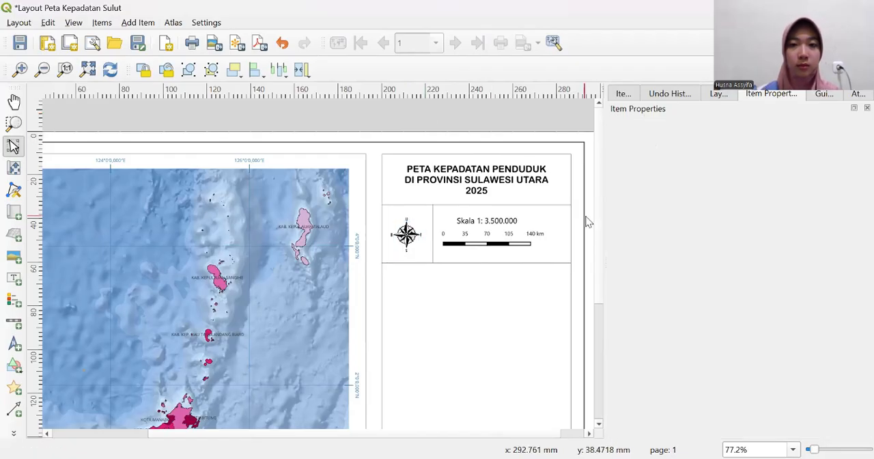
- Show the list of all items in the layout
scroll(445, 195, down, 2)
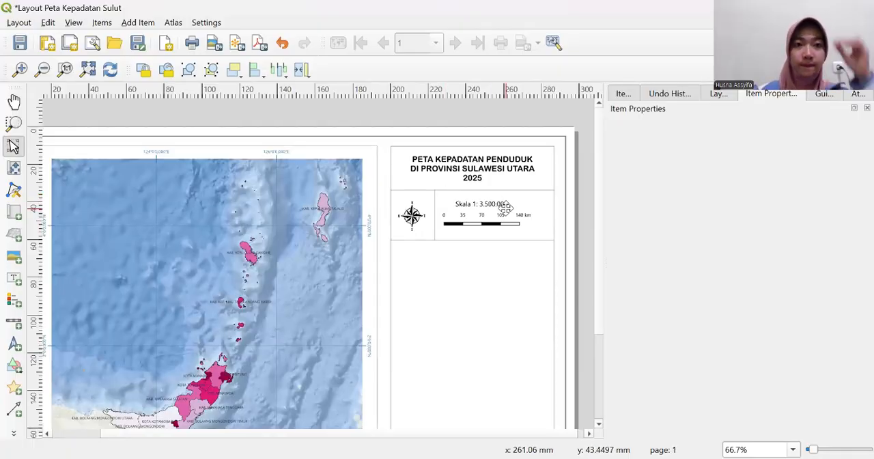
click(631, 94)
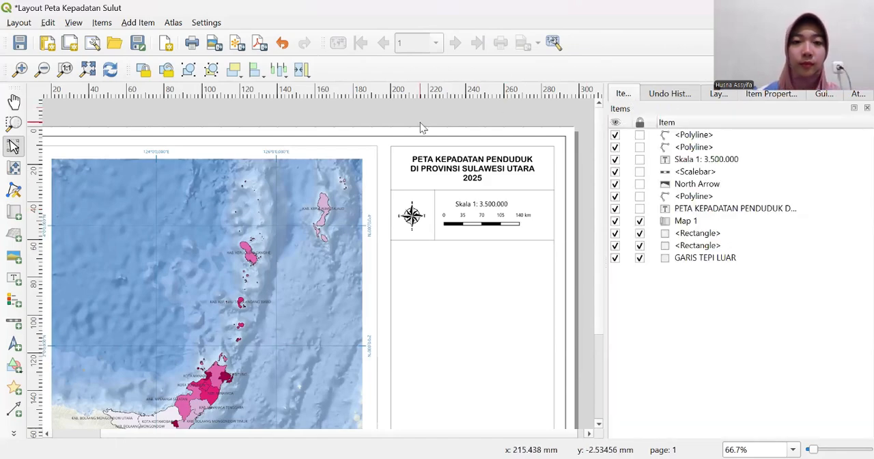
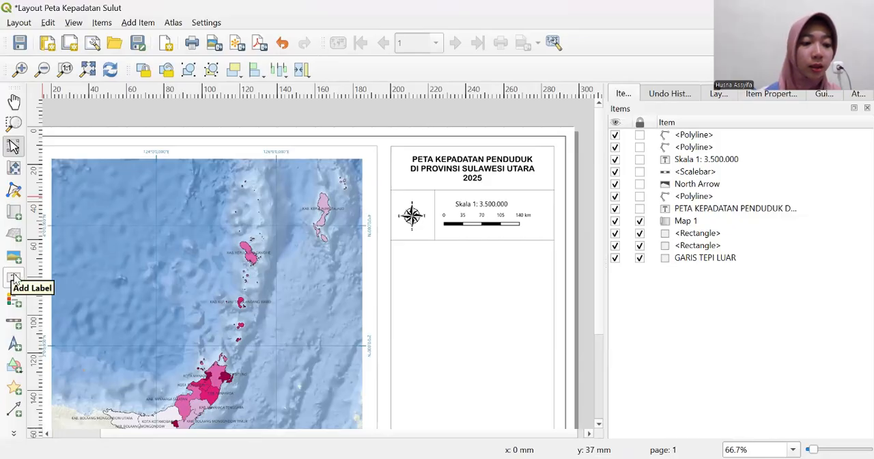
- Add a text label in the information frame, below the divider under the compass and scale bar, and clear its placeholder text
click(13, 277)
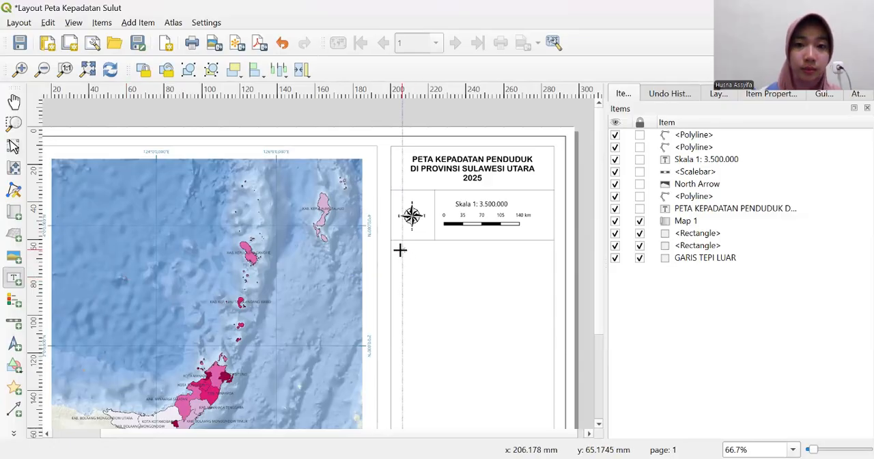
drag(401, 250, 543, 310)
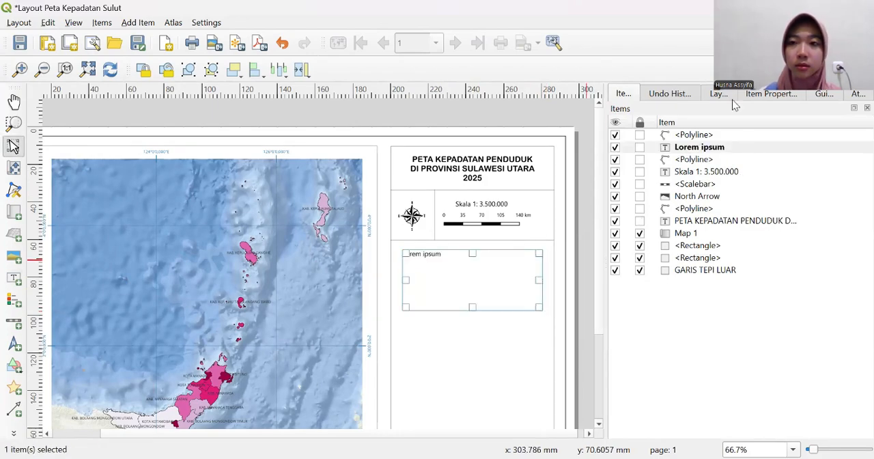
click(777, 93)
click(705, 172)
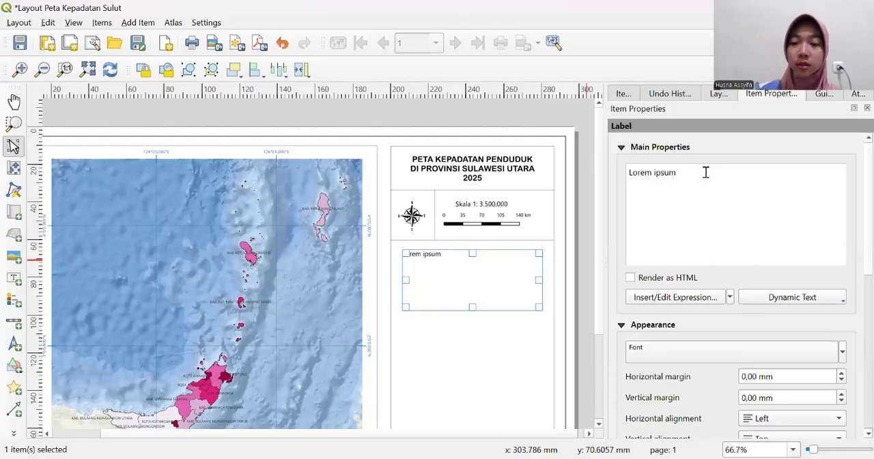
key(BackSpace)
key(BackSpace)
key(BackSpace)
key(BackSpace)
key(BackSpace)
key(BackSpace)
key(BackSpace)
key(BackSpace)
key(BackSpace)
key(BackSpace)
key(BackSpace)
text(S)
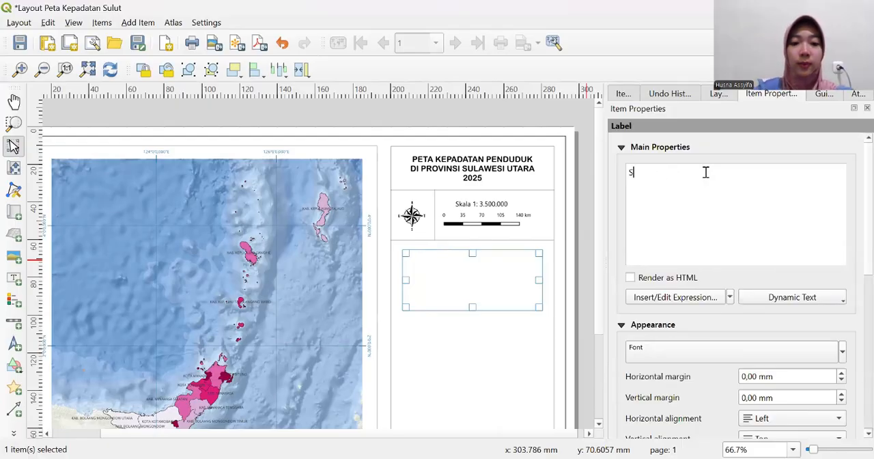
text(istem)
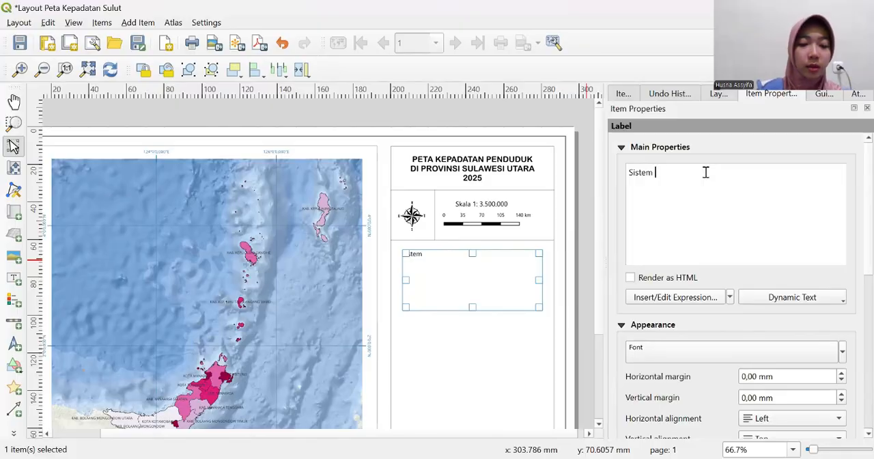
key(BackSpace)
key(BackSpace)
key(BackSpace)
key(BackSpace)
key(BackSpace)
key(BackSpace)
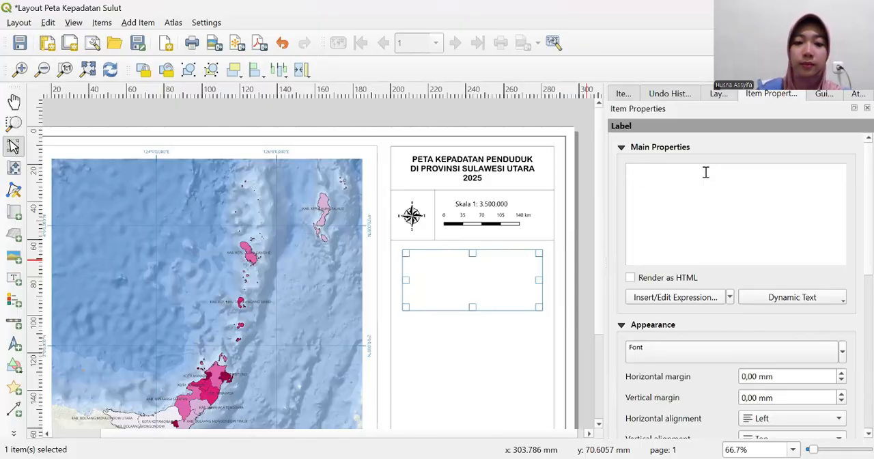
- Enter "Proyeksi : Universal Transverse Mercator" as the label's first line, with a tab before the colon
text(Proyeksi)
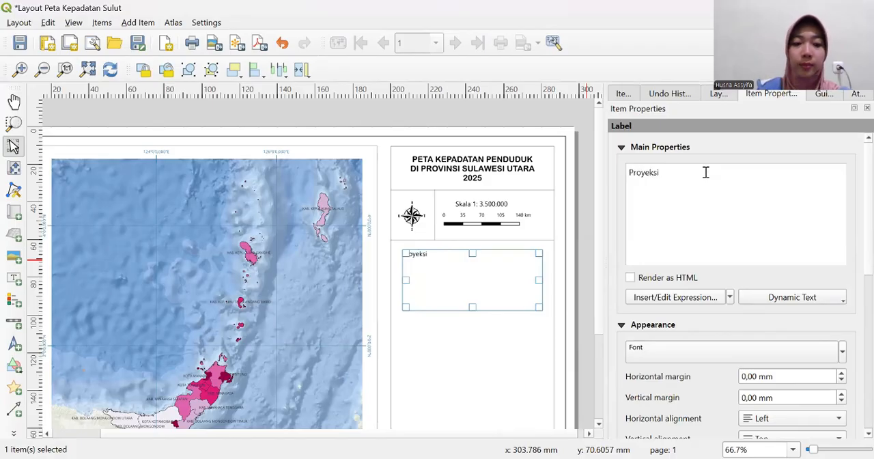
key(Tab)
text(:)
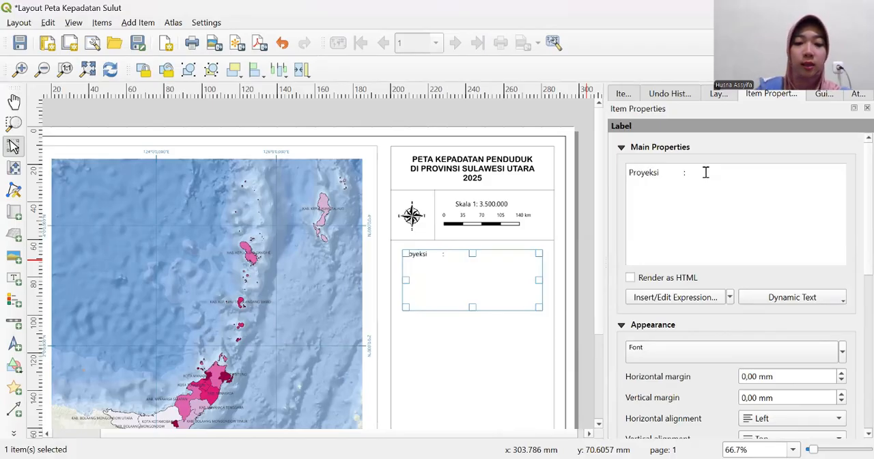
text( Un)
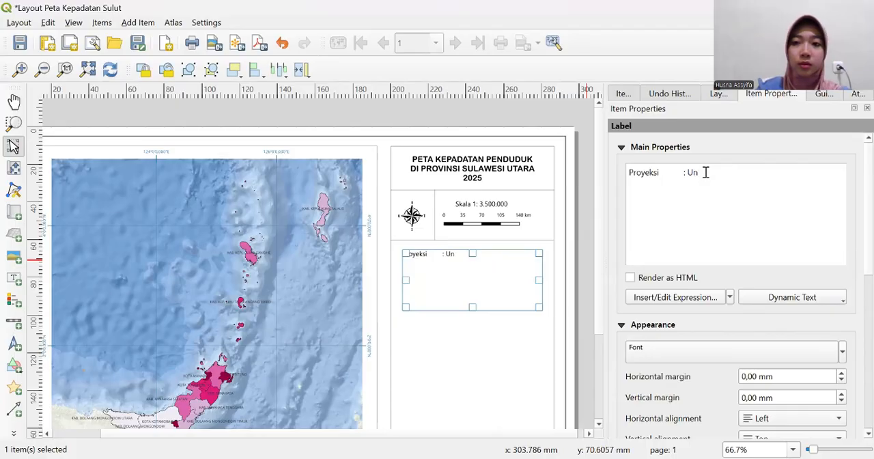
text(iversal )
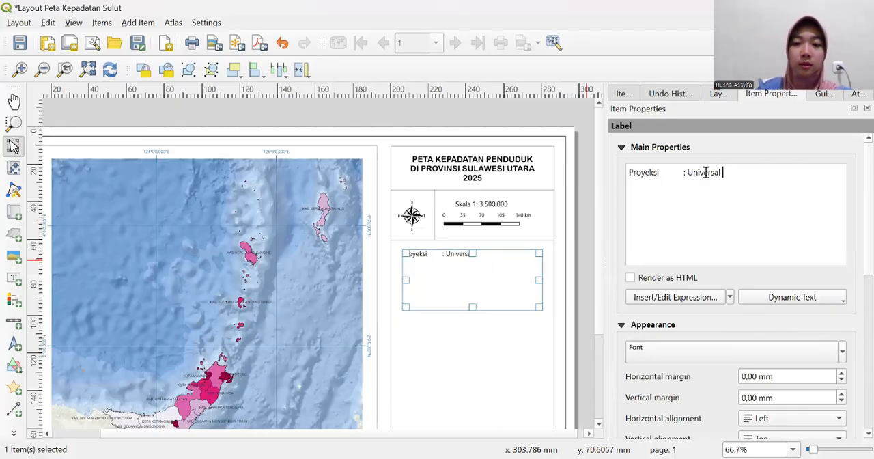
text(Trans)
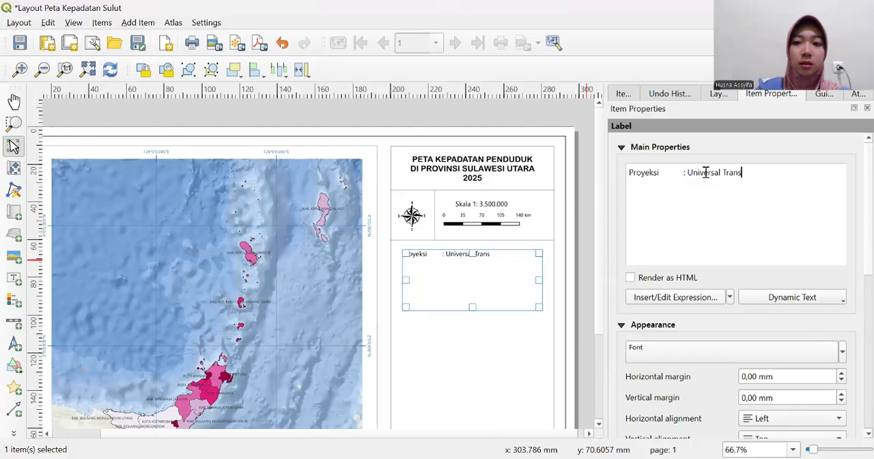
text(verse)
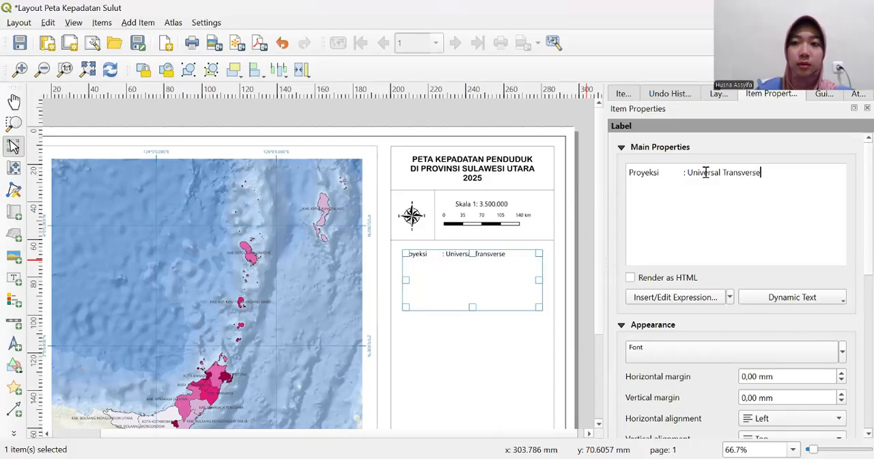
text( Me)
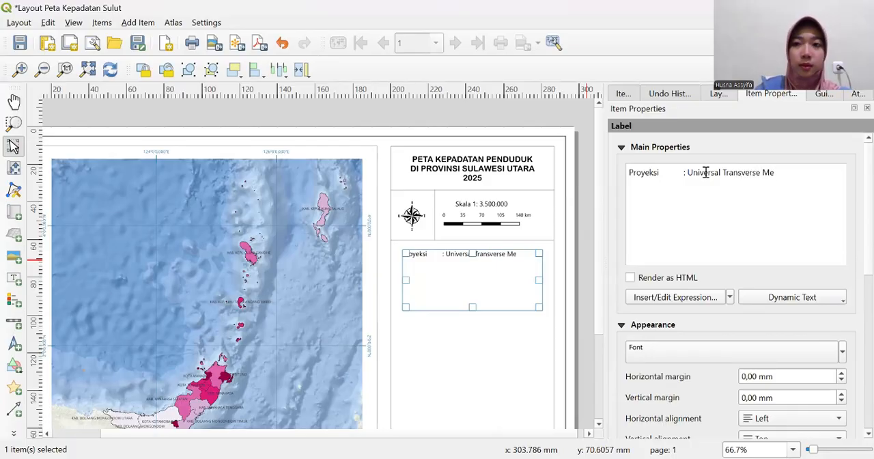
text(rcat)
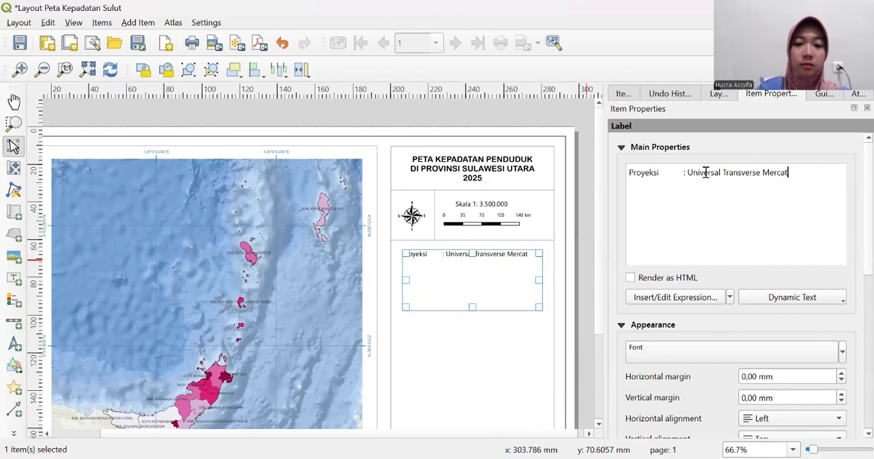
text(or )
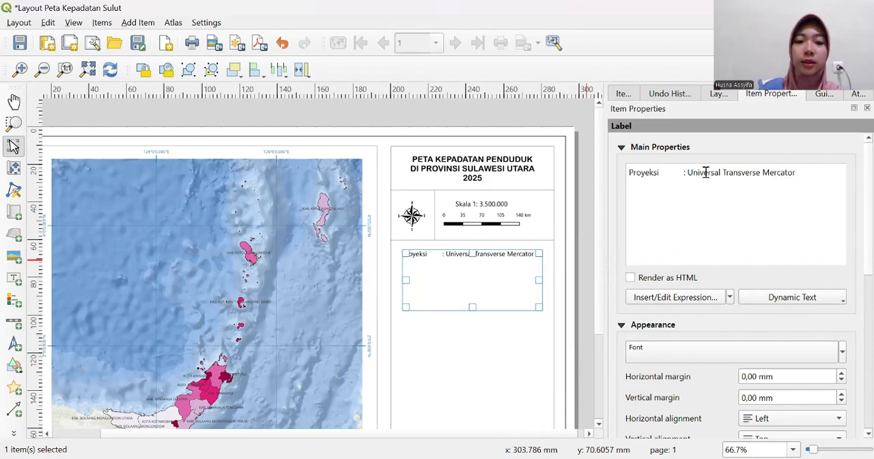
text(S)
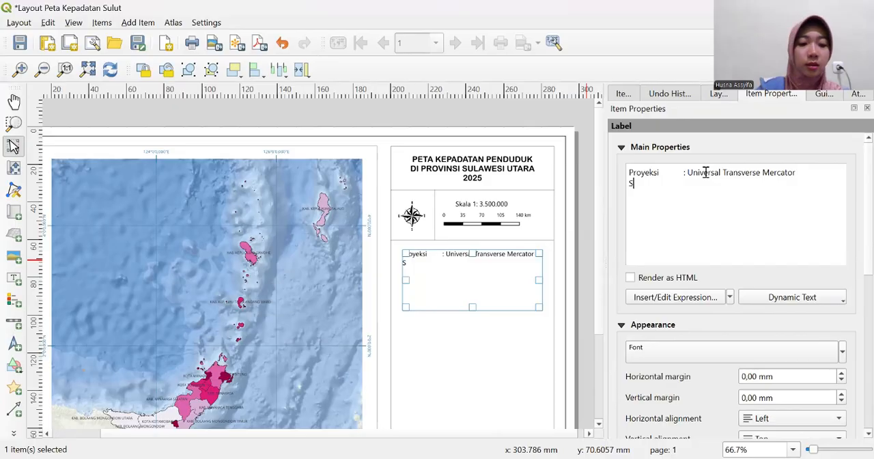
text(i)
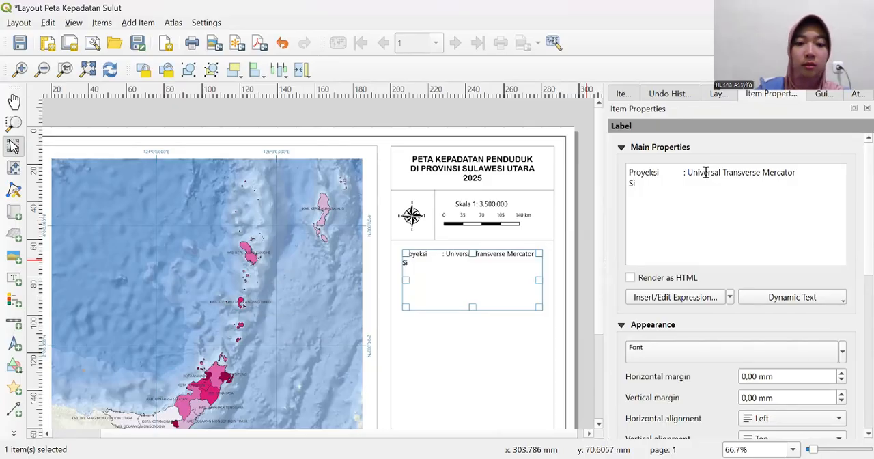
text(stem Grid)
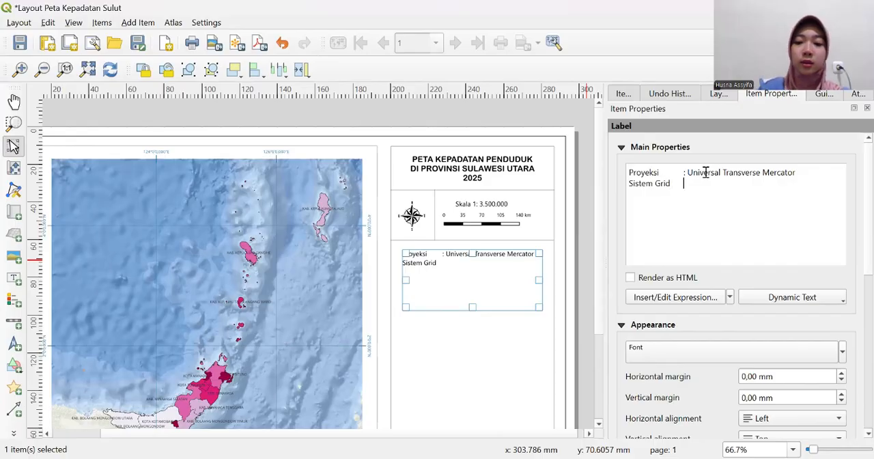
text(	:)
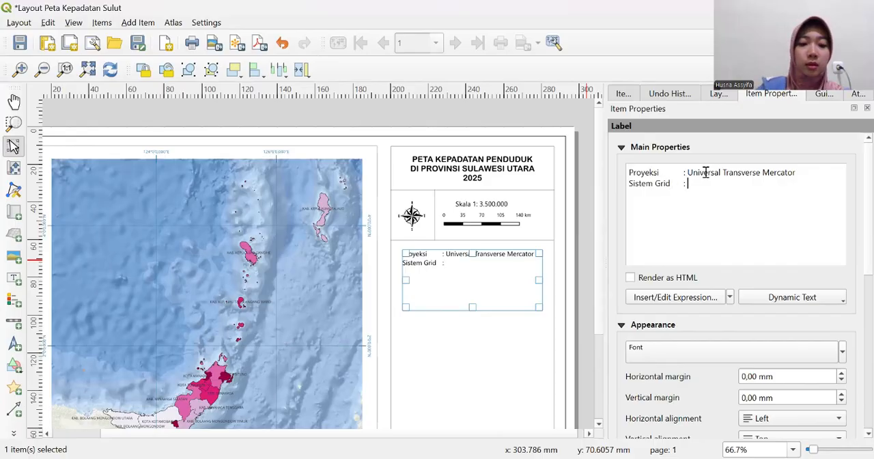
- Add a second label line reading "Sistem Grid : Grid Geografis", with its colon tab-aligned to the line above
text(Gr)
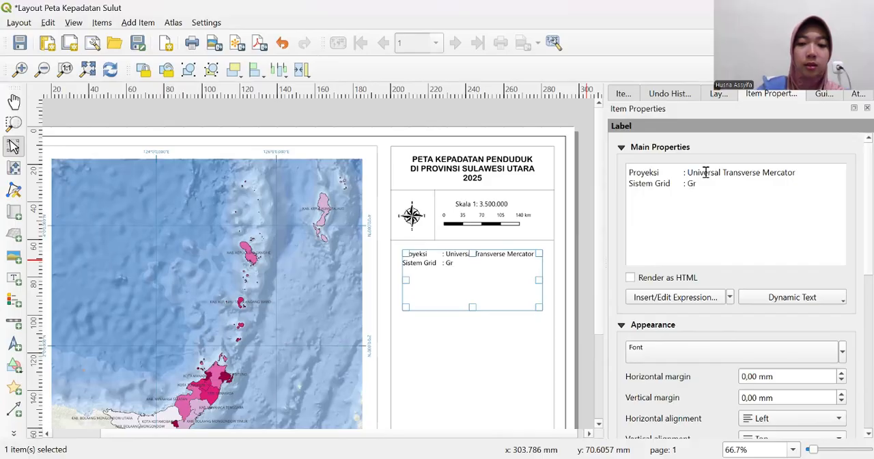
text(id Geo)
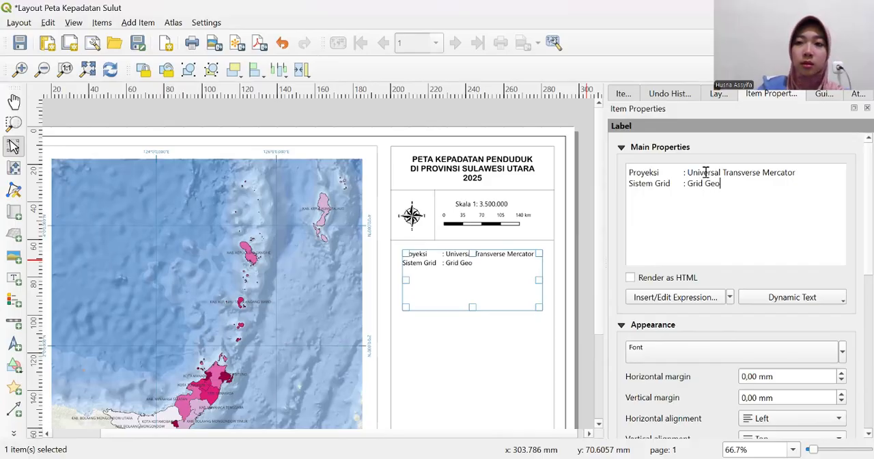
text(grafi)
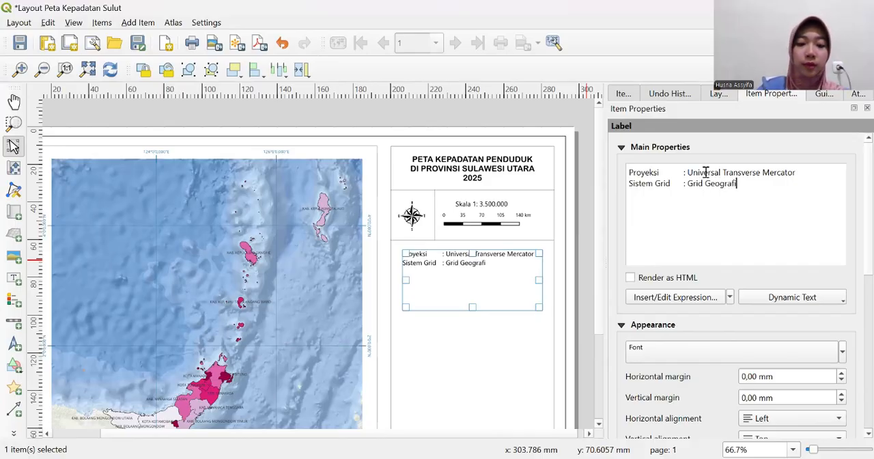
text(s )
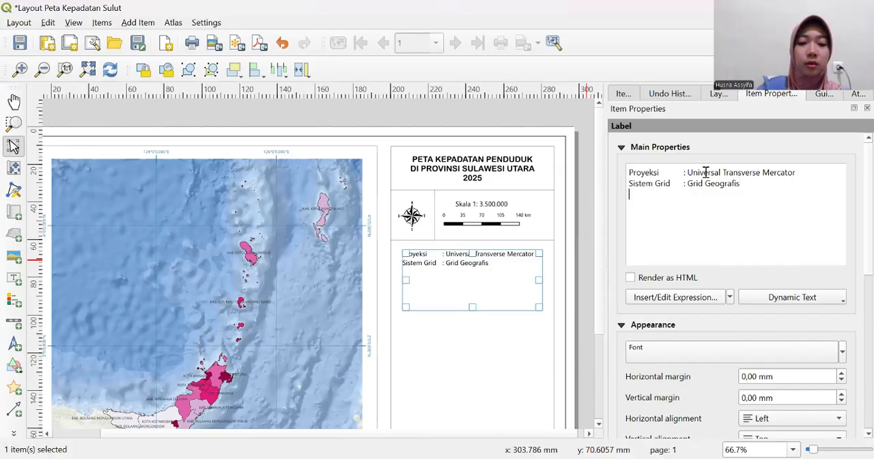
text(Datum)
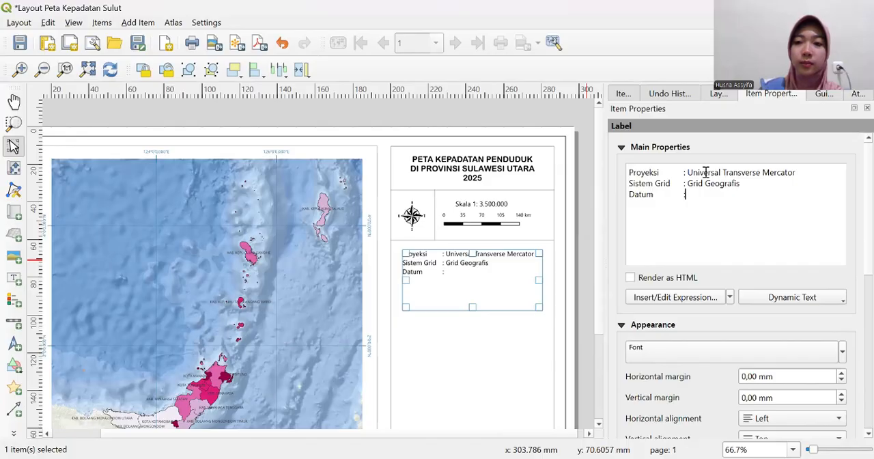
text(	: W)
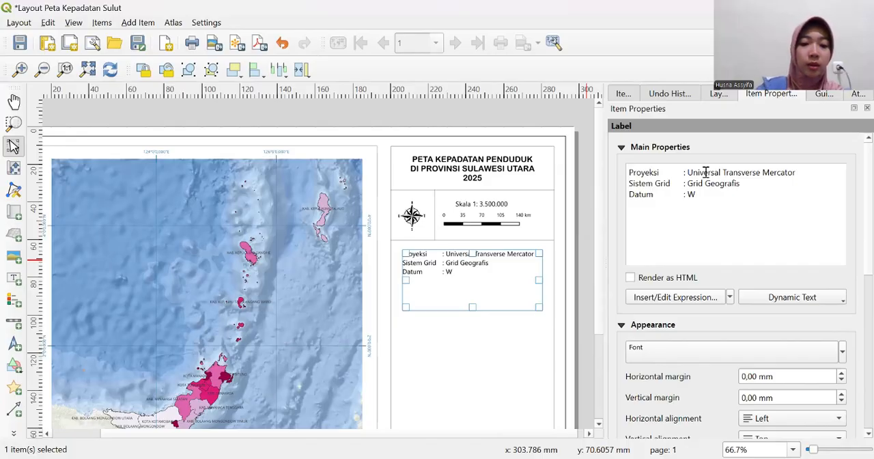
text(GS 84 )
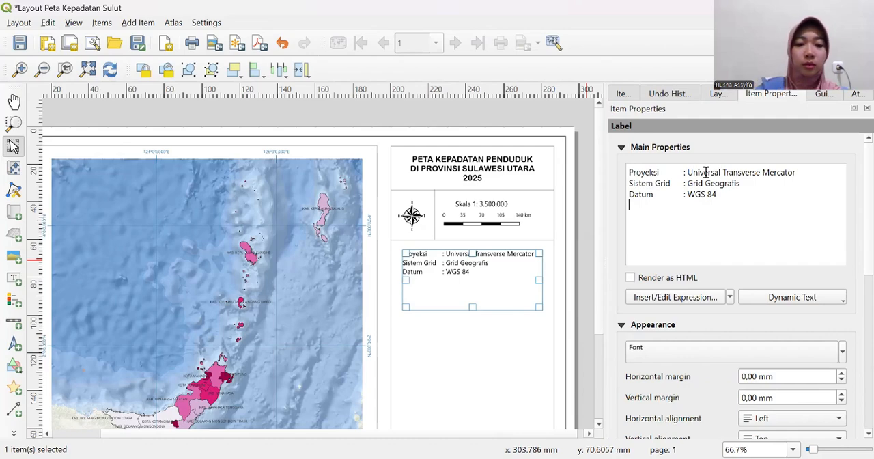
text(Zona)
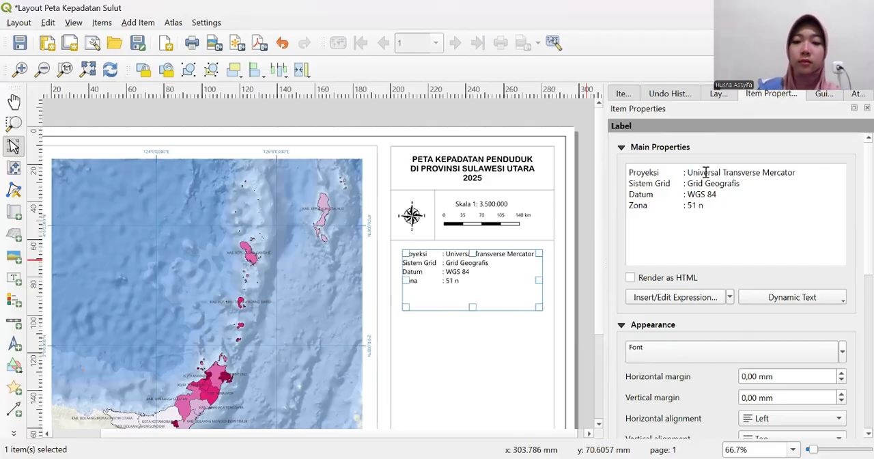
- Add the tab-aligned lines "Datum : WGS 84" and "Zona : 51 N" to the label
text(N)
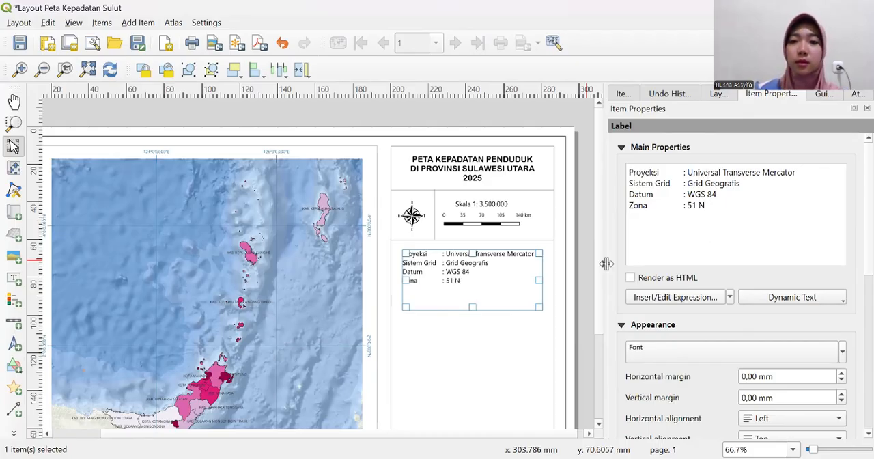
- Check how the projection label looks on the page and examine its font settings
click(581, 266)
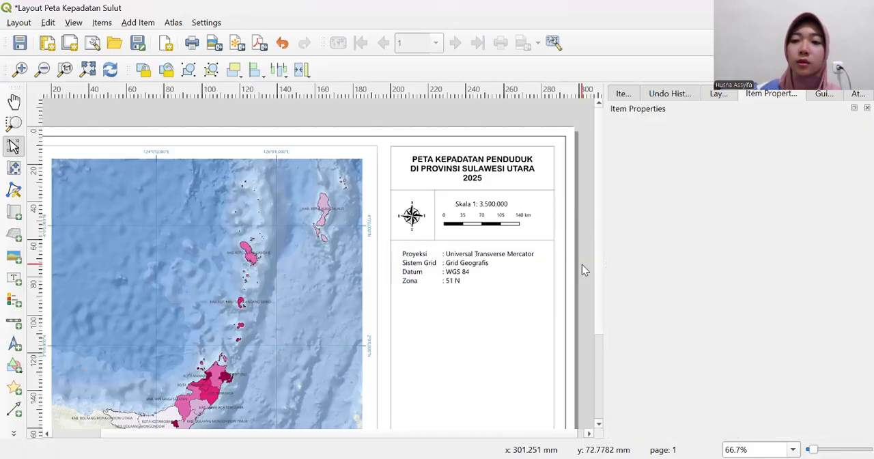
click(488, 261)
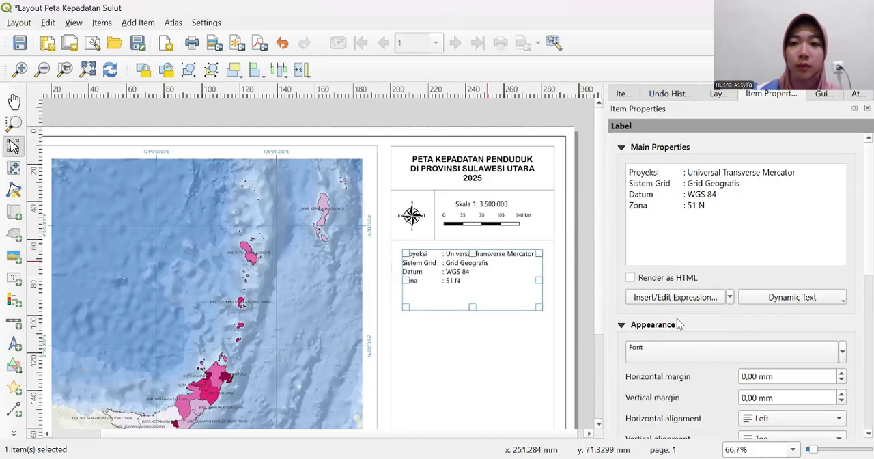
click(730, 360)
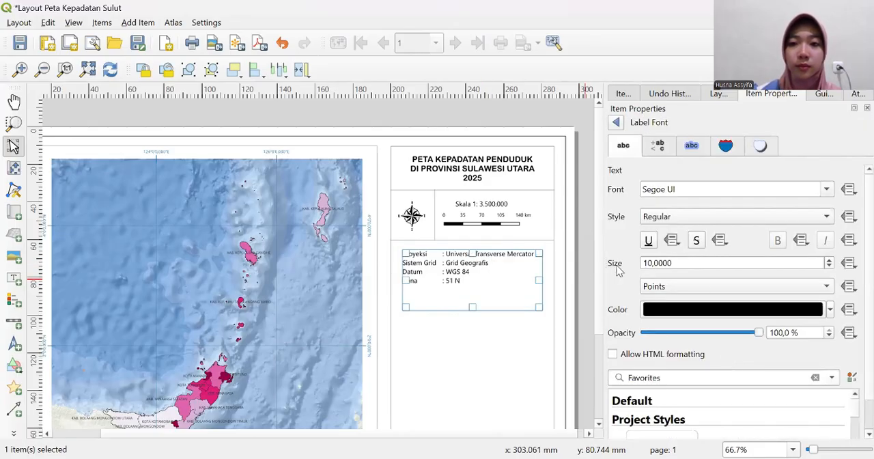
click(558, 104)
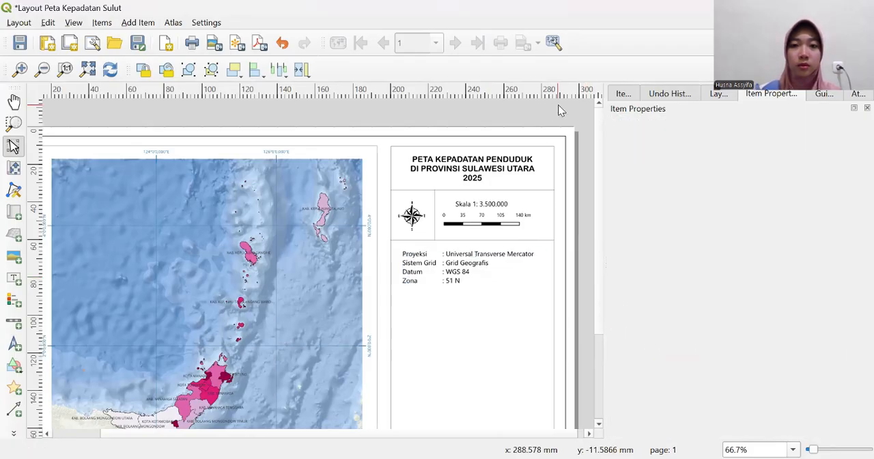
- Shorten the projection label's box from its lower edge to fit closely around the four text lines
scroll(600, 306, down, 3)
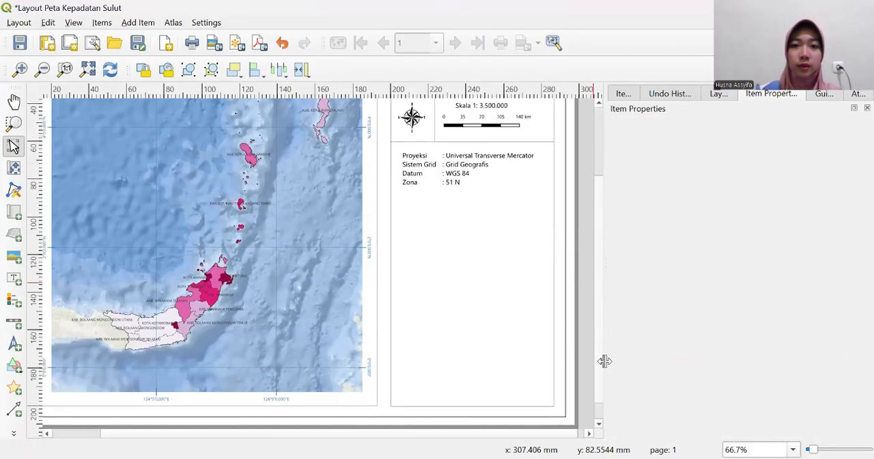
scroll(597, 260, up, 3)
click(456, 274)
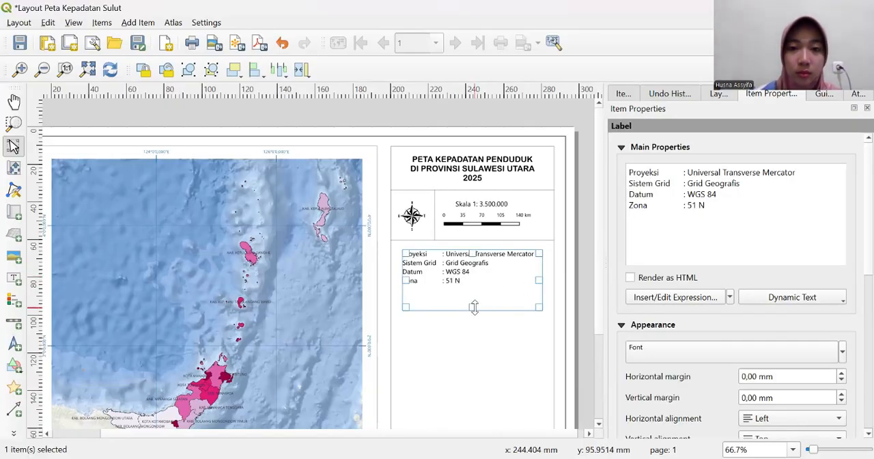
drag(474, 307, 469, 282)
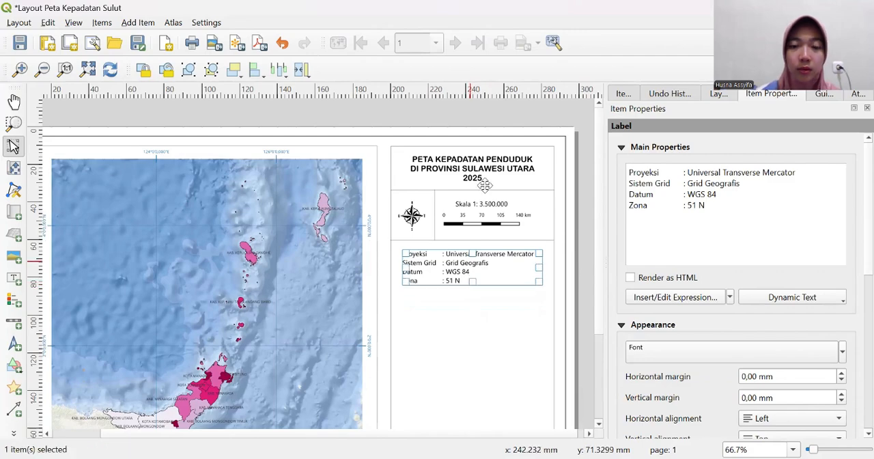
- Duplicate the horizontal divider line beneath the scale bar and align the copy below the projection text within the information frame
click(497, 112)
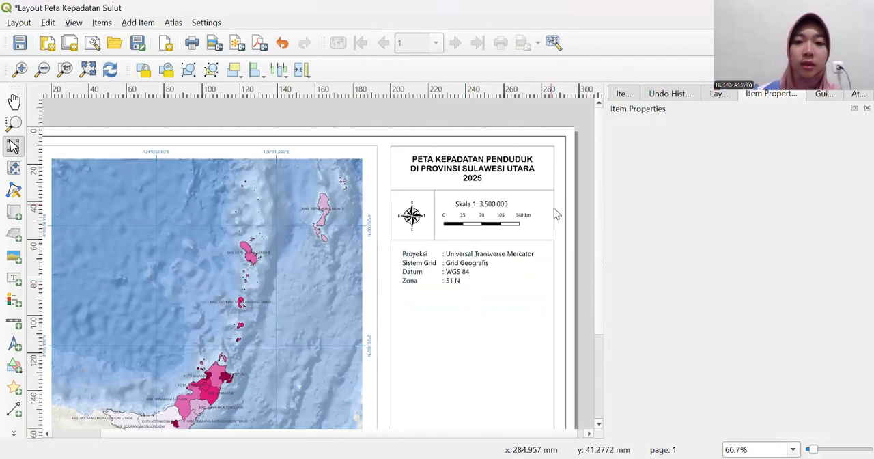
click(525, 241)
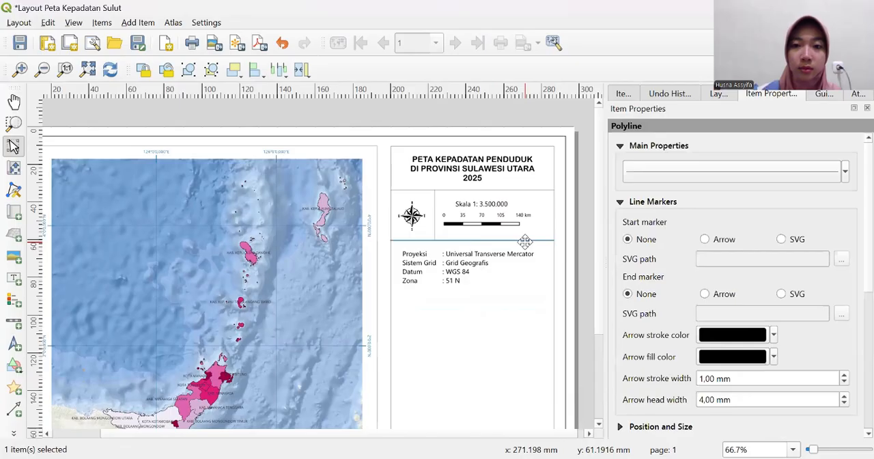
right_click(525, 240)
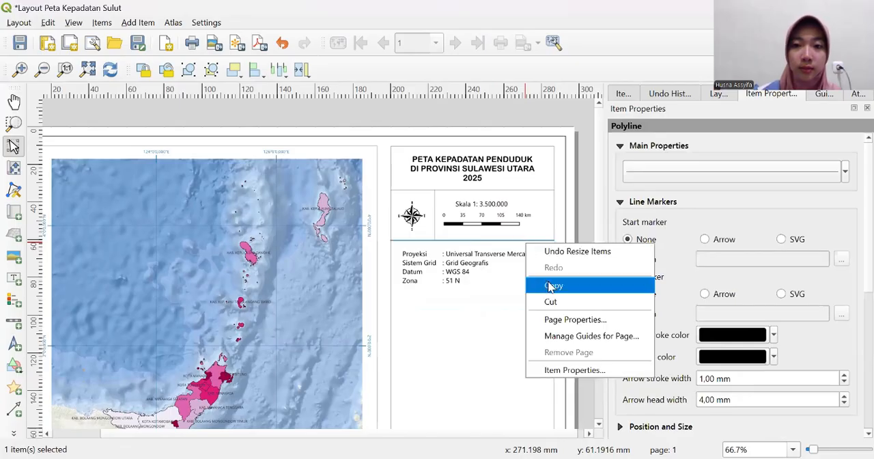
click(551, 286)
click(479, 312)
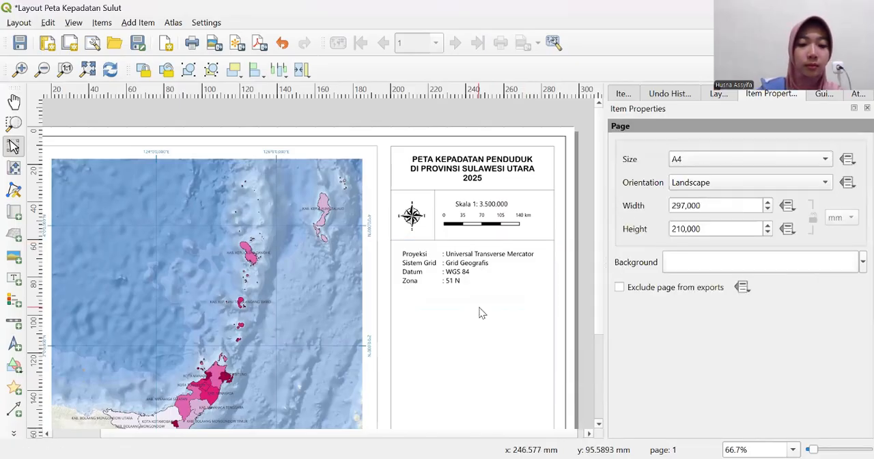
key(ctrl+v)
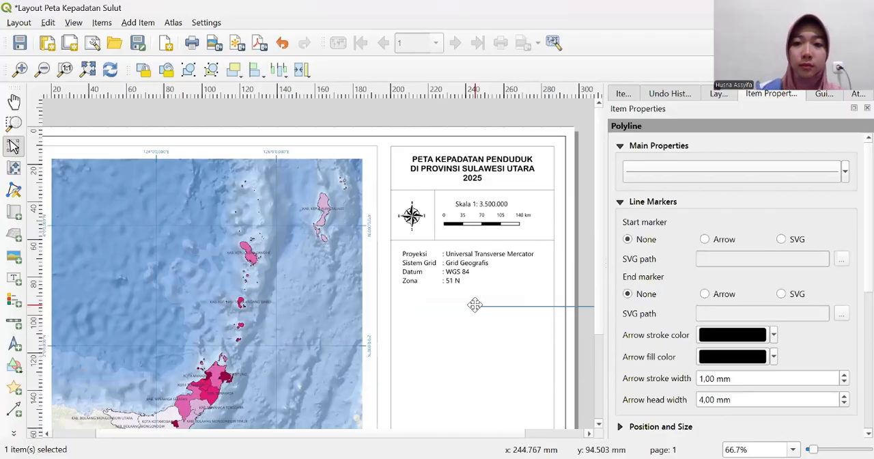
drag(480, 312, 467, 296)
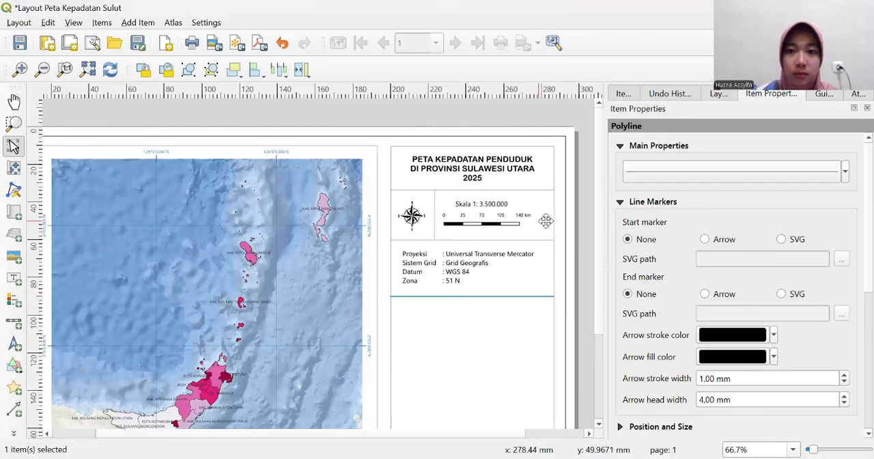
click(581, 210)
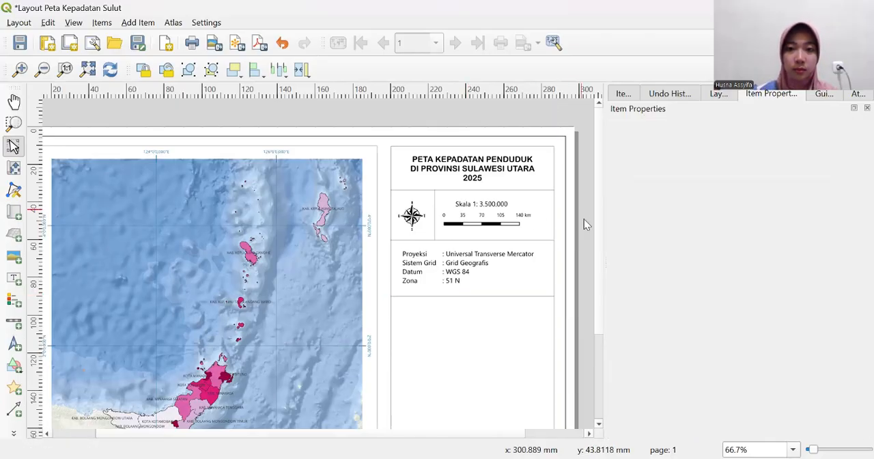
- Add a legend for Map 1 in the empty area beneath the lowest divider line
drag(595, 233, 588, 256)
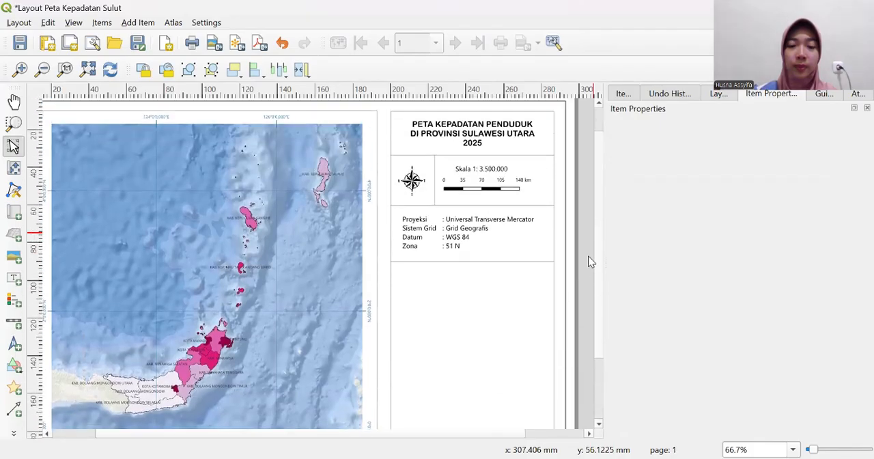
click(14, 301)
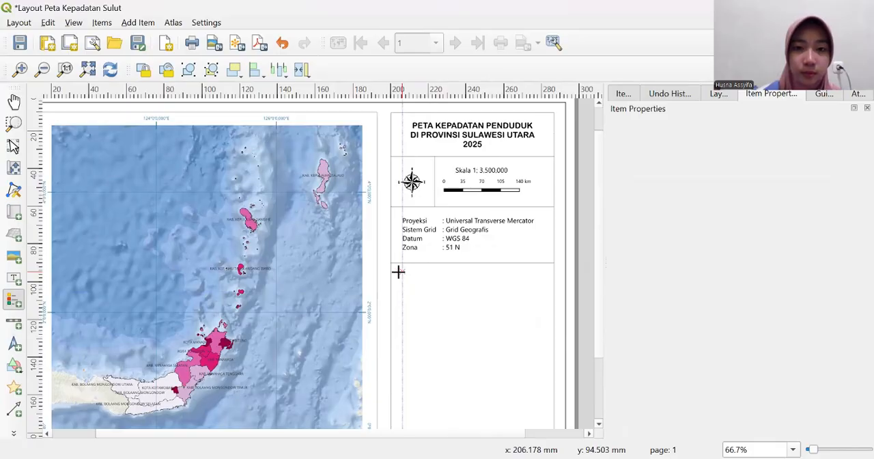
drag(397, 271, 546, 367)
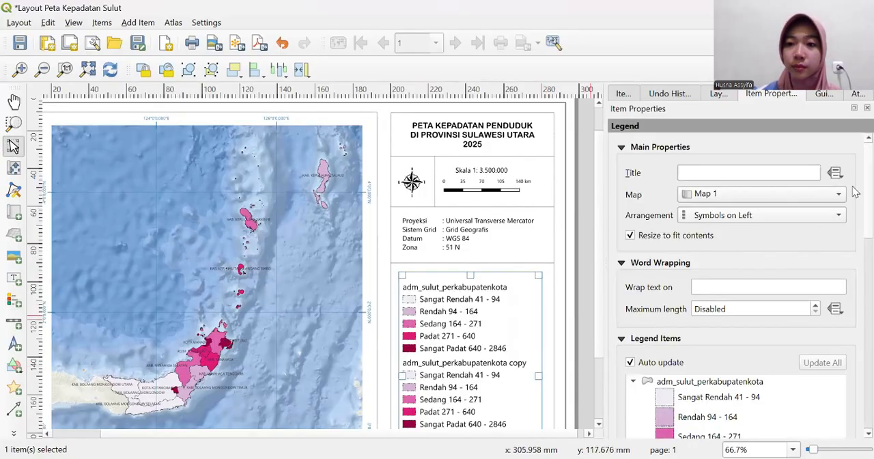
- Turn off legend auto update and remove the adm_sulut_perkabupatenkota copy, adm_sulut_perkecamatan, Batas_Adm_Kecamatan_Indonesia and ESRI Ocean entries
scroll(715, 210, down, 4)
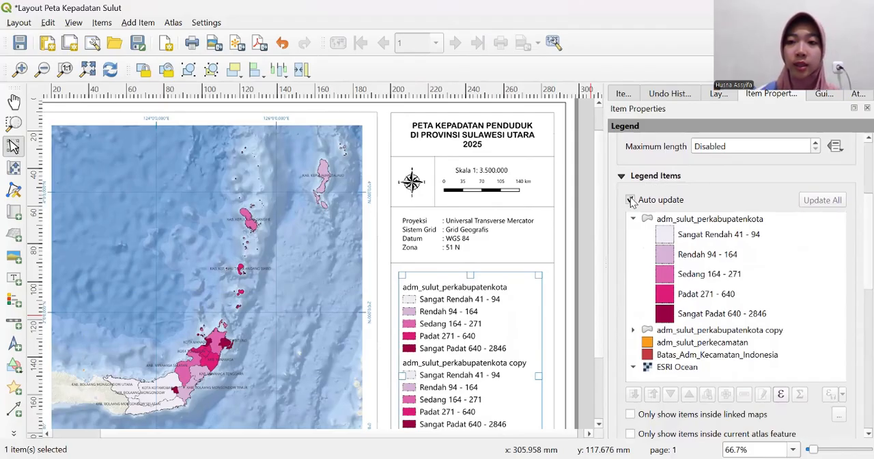
click(629, 200)
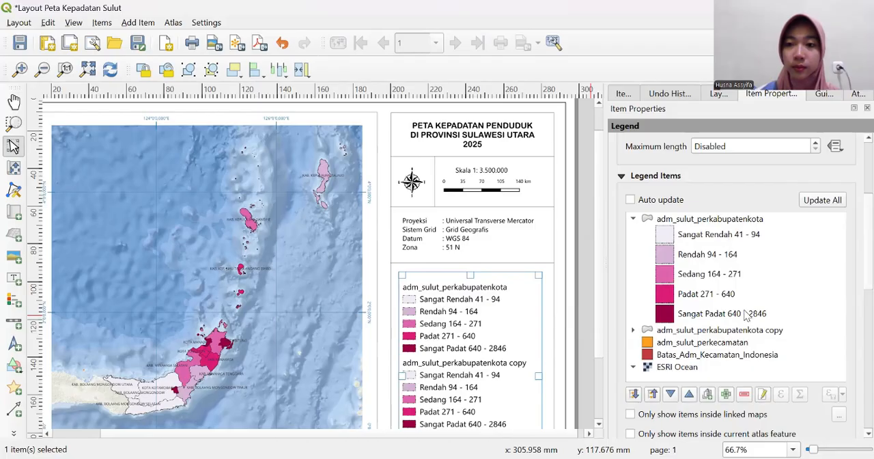
click(731, 333)
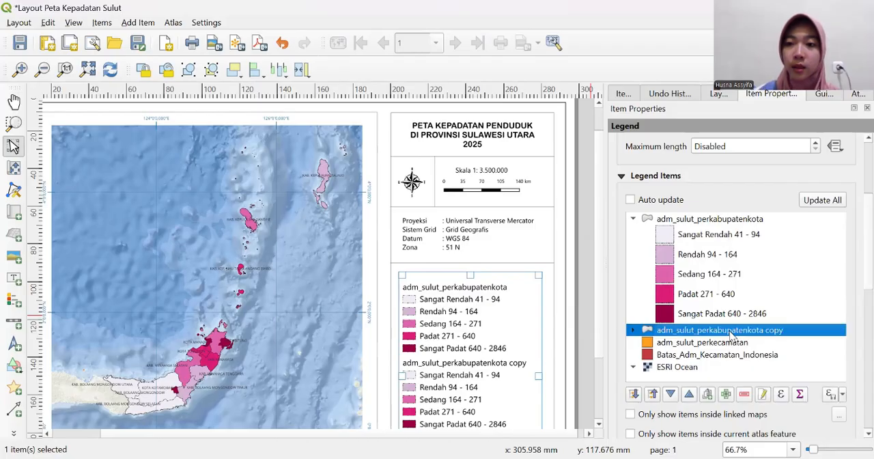
click(744, 396)
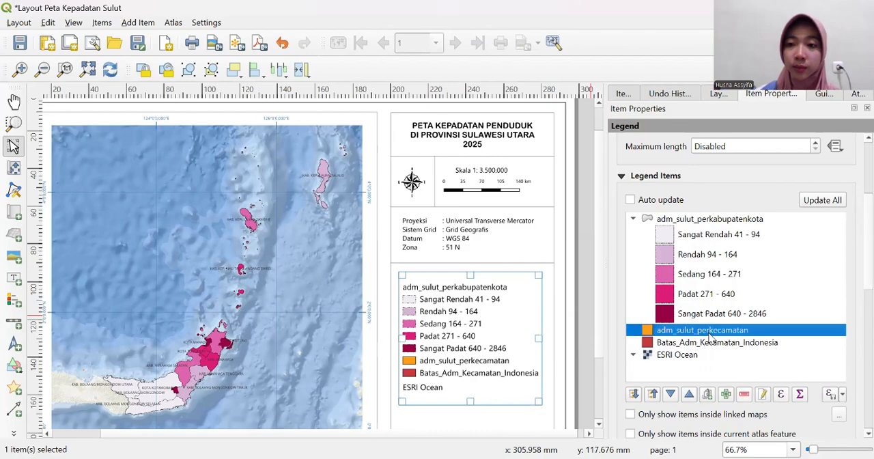
click(743, 393)
click(726, 335)
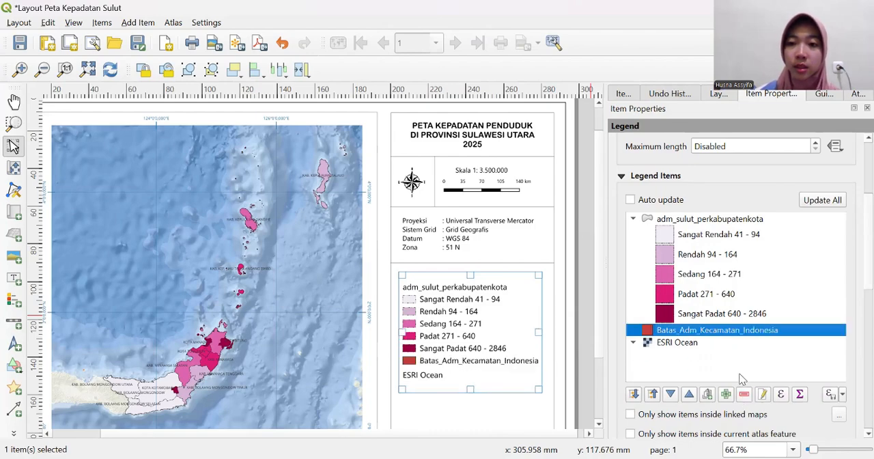
click(744, 394)
click(707, 335)
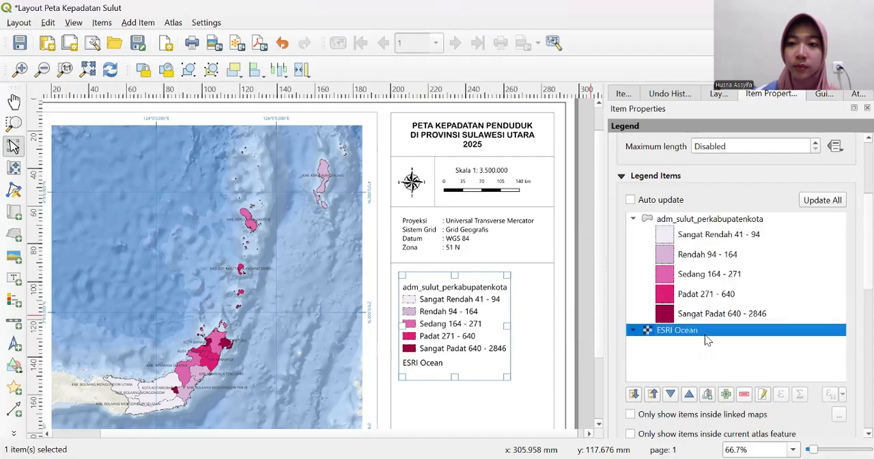
click(742, 392)
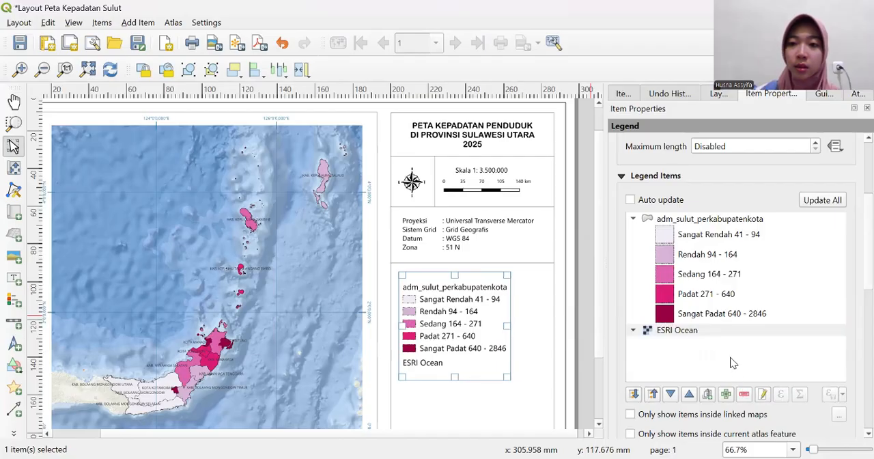
click(743, 394)
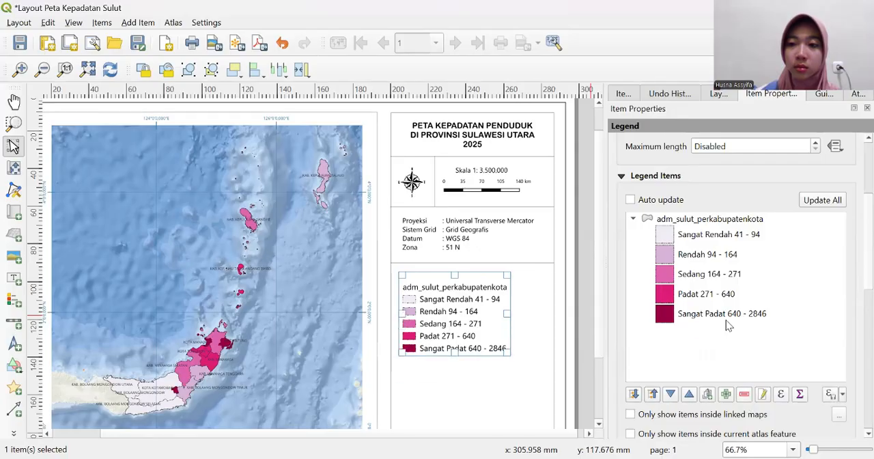
- Rename the legend's adm_sulut_perkabupatenkota entry to "Kepadatan Penduduk (Jiwa/ Km2)" and return to the legend's main properties
double_click(710, 218)
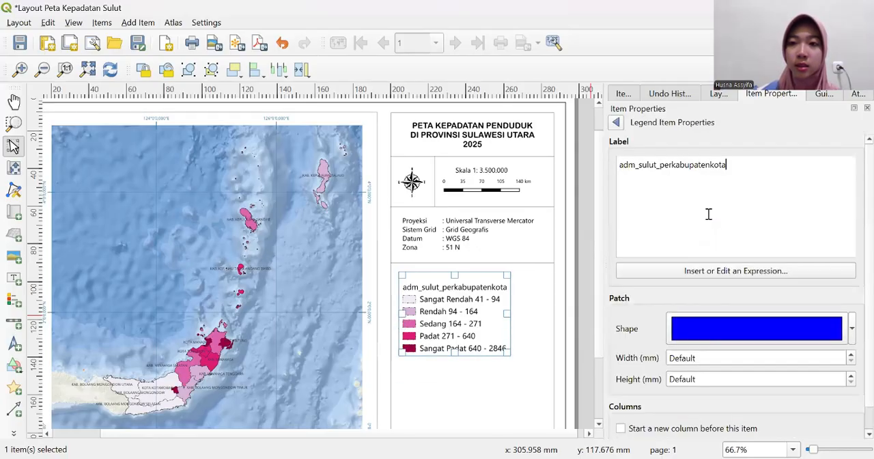
key(BackSpace)
key(BackSpace)
key(BackSpace)
key(BackSpace)
key(BackSpace)
key(BackSpace)
key(BackSpace)
key(BackSpace)
key(BackSpace)
key(BackSpace)
key(BackSpace)
key(BackSpace)
key(BackSpace)
key(BackSpace)
key(BackSpace)
key(BackSpace)
key(BackSpace)
key(BackSpace)
key(BackSpace)
key(BackSpace)
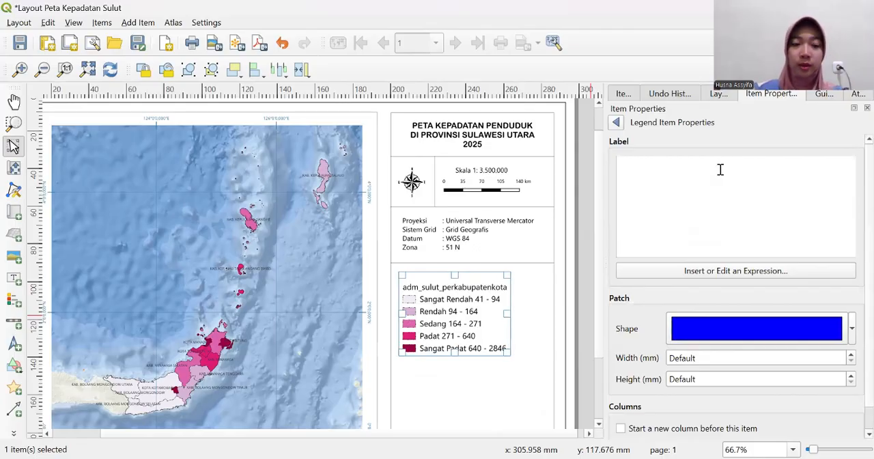
text(Ke)
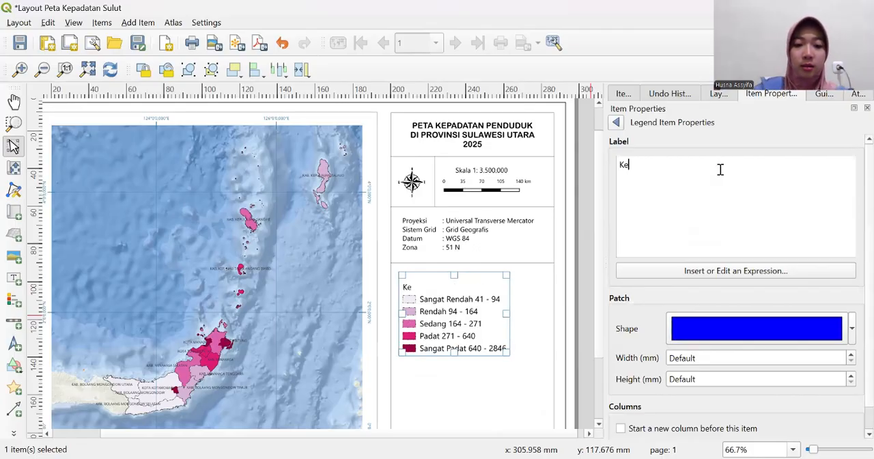
text(padatan)
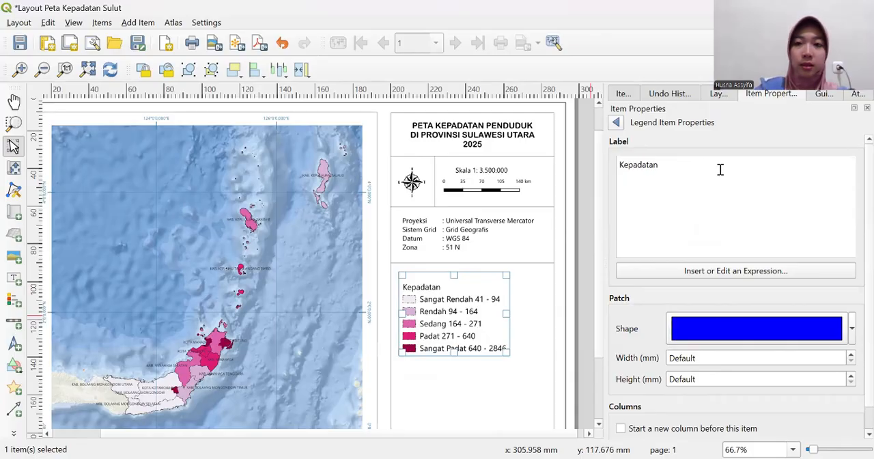
text( Pend)
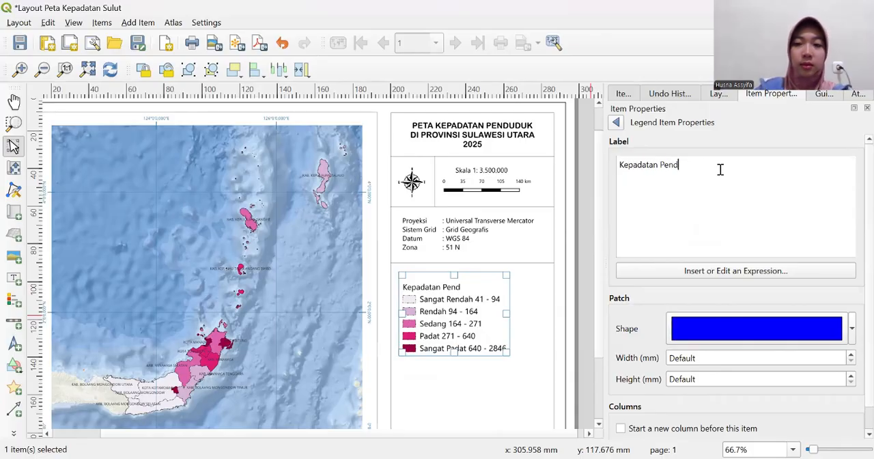
text(uduk )
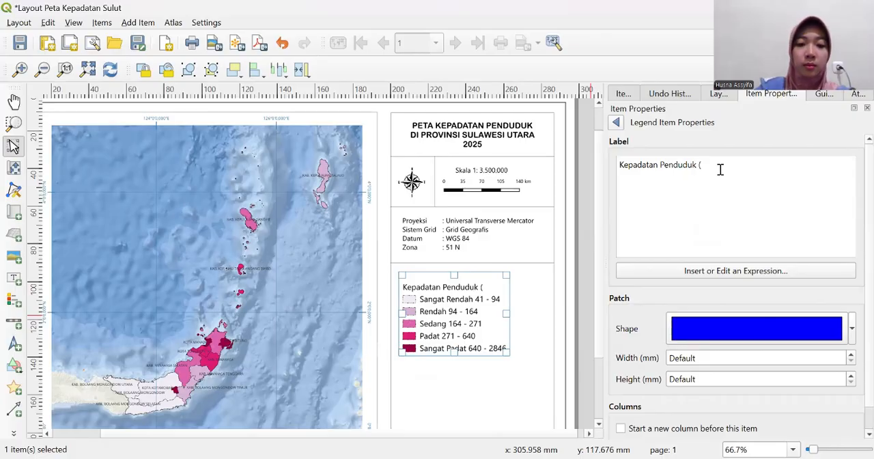
text((Jiwa)
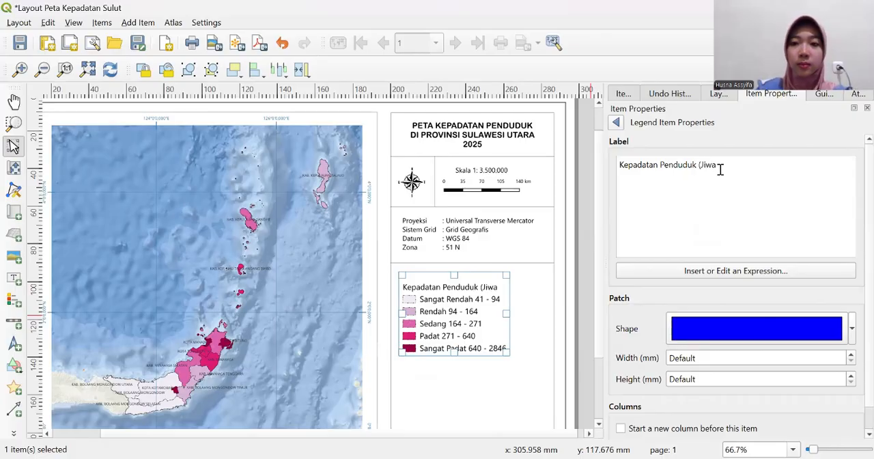
text(/ Km)
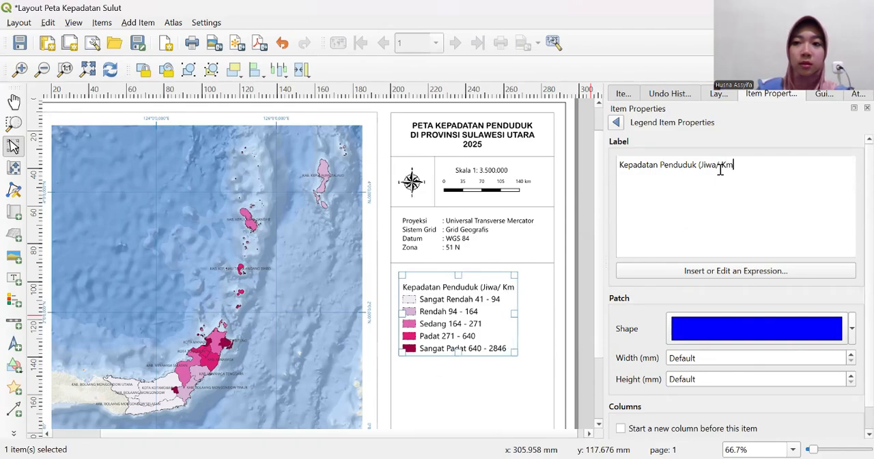
text(2)
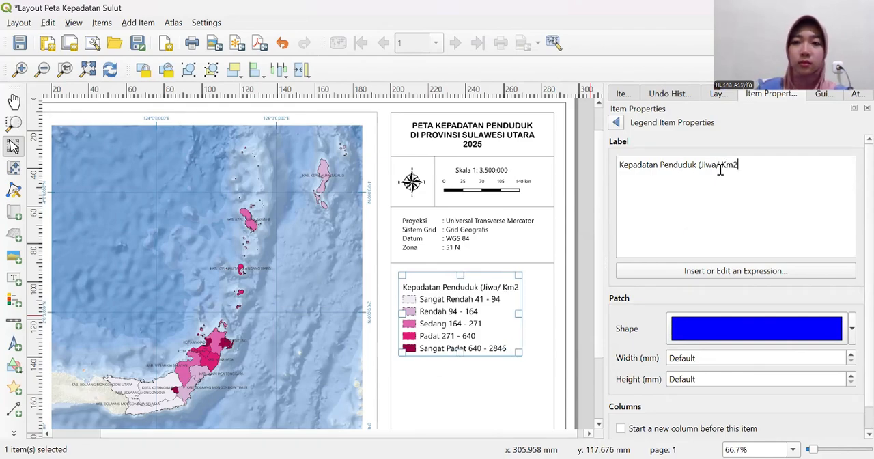
text())
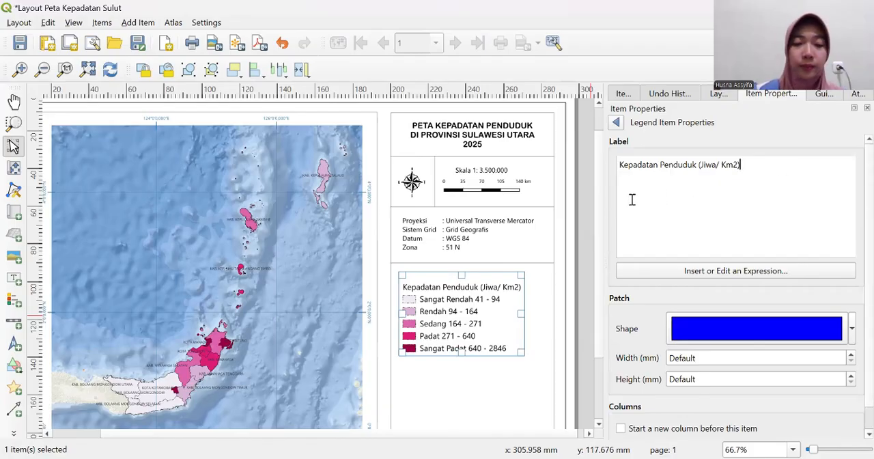
click(616, 123)
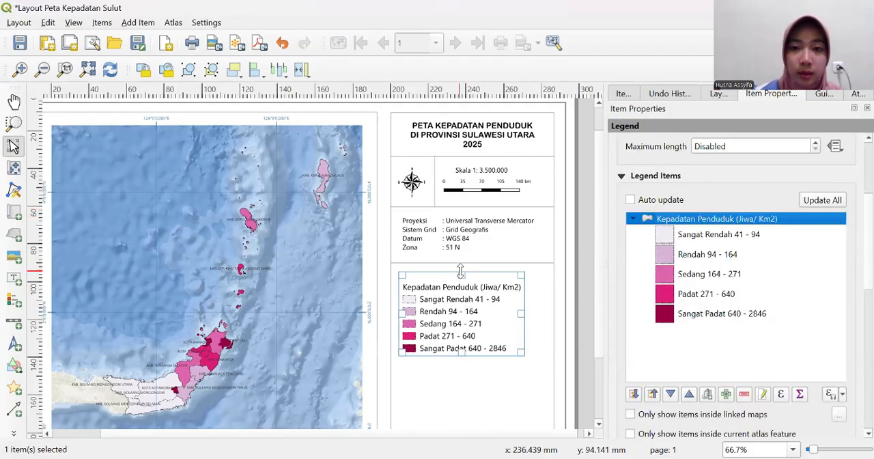
- Move the legend slightly down to leave a gap beneath the divider line
drag(461, 272, 463, 282)
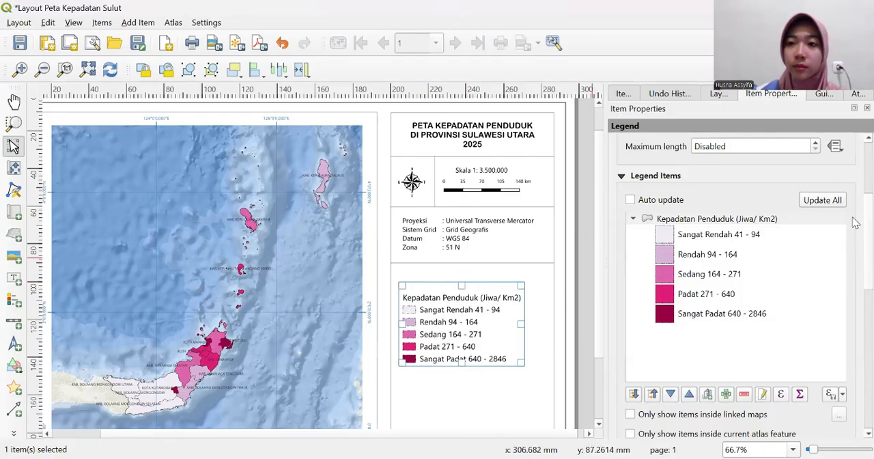
- Set the legend's item label font size to 7 points and return to the legend properties
scroll(855, 223, down, 6)
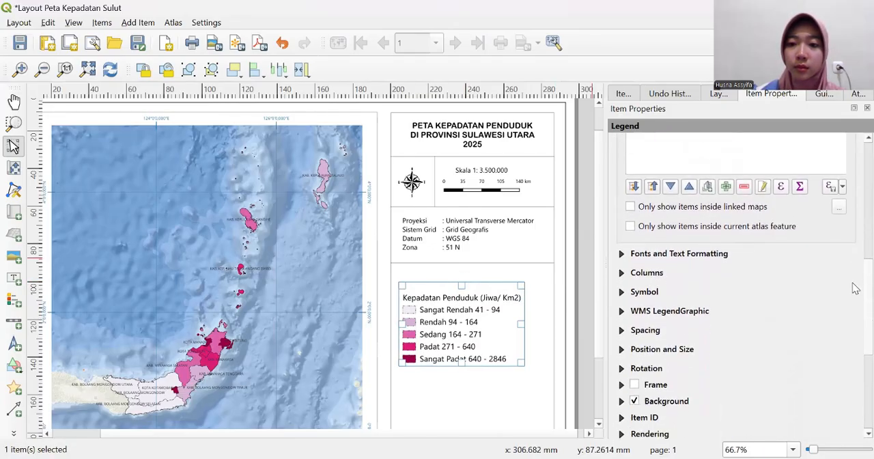
scroll(856, 232, up, 5)
scroll(856, 232, up, 2)
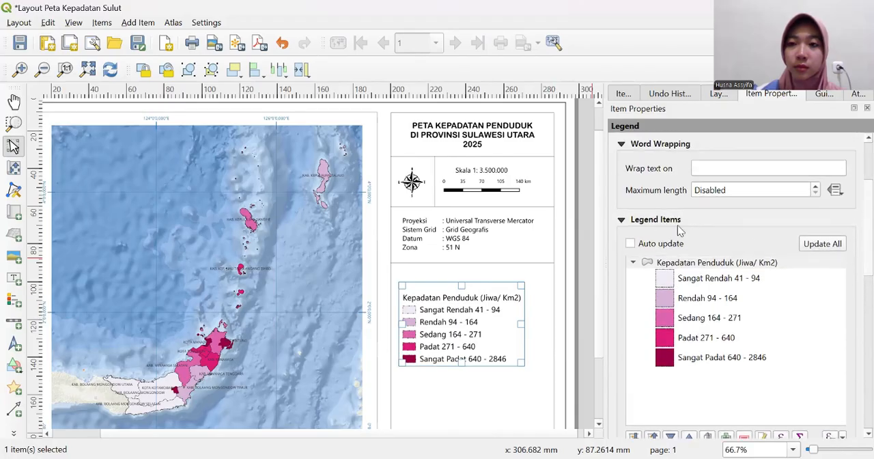
scroll(855, 256, down, 5)
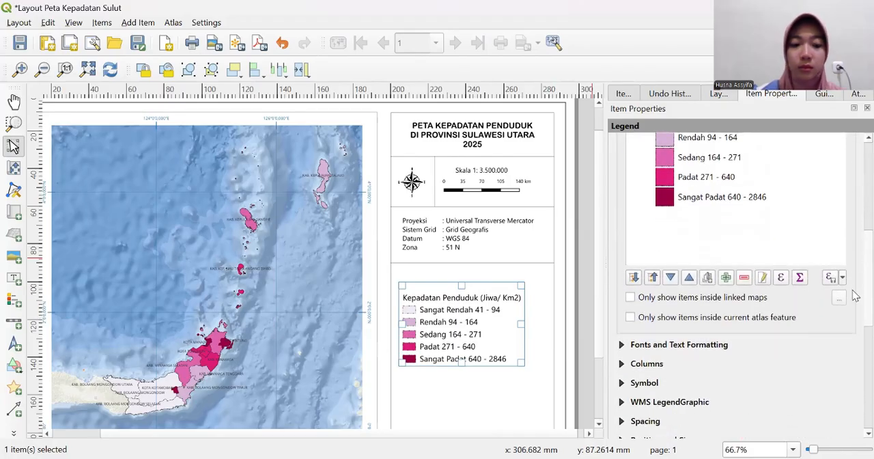
scroll(856, 304, down, 3)
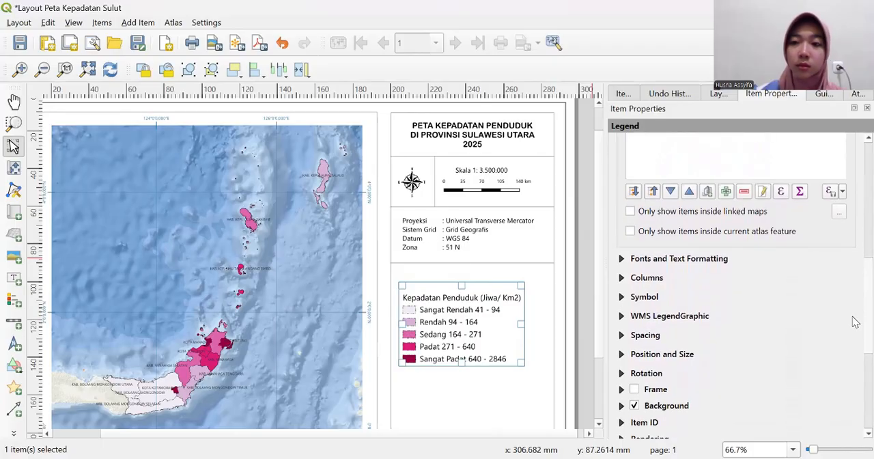
scroll(855, 326, down, 1)
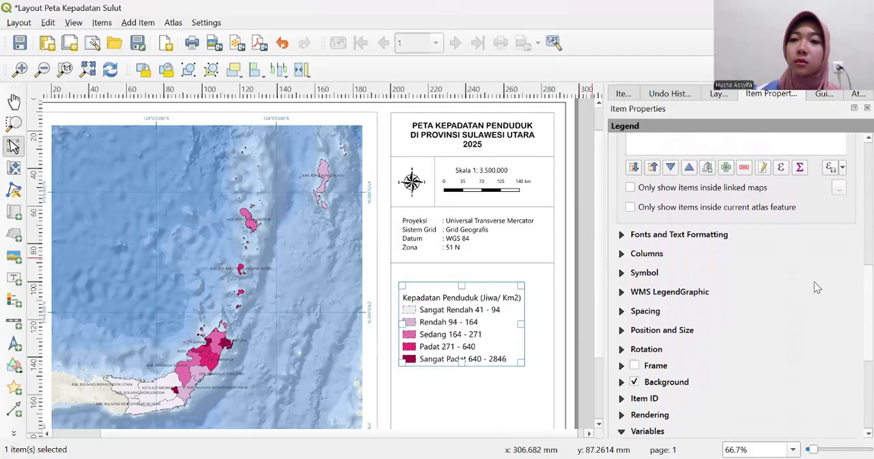
click(705, 236)
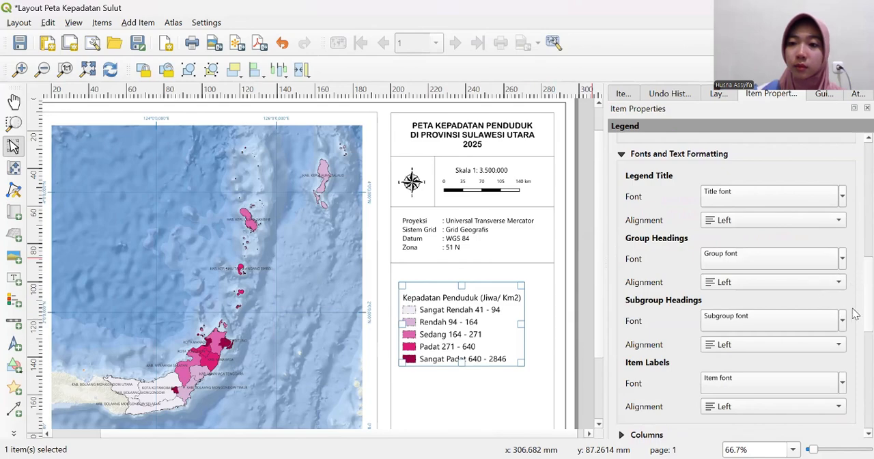
scroll(853, 321, down, 3)
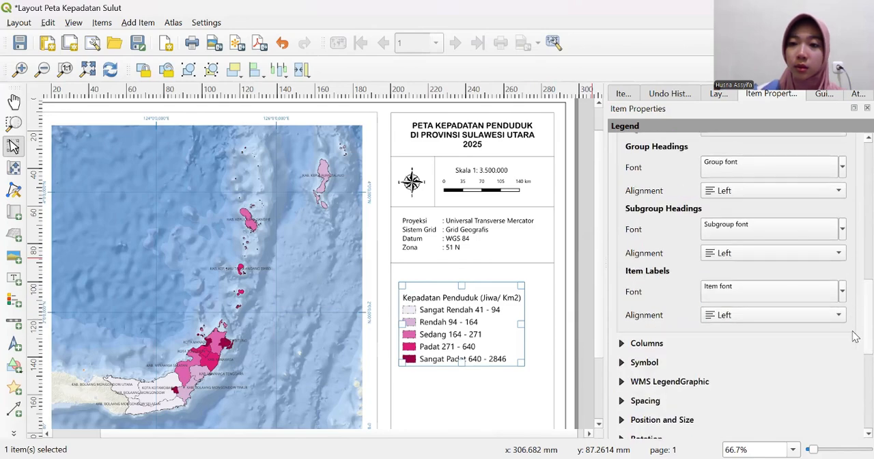
double_click(763, 286)
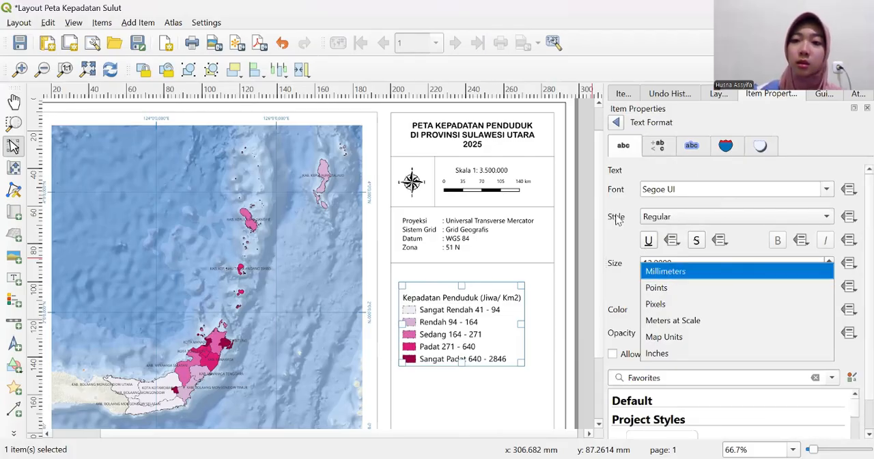
click(633, 249)
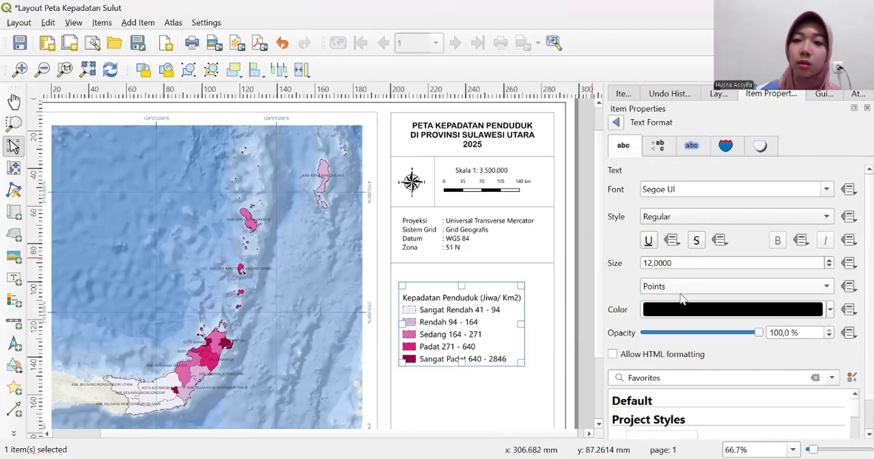
click(650, 265)
key(BackSpace)
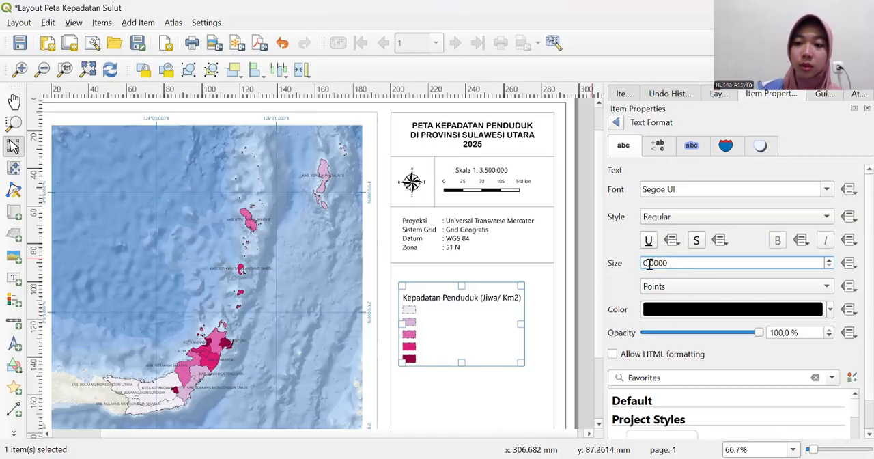
text(7)
key(Return)
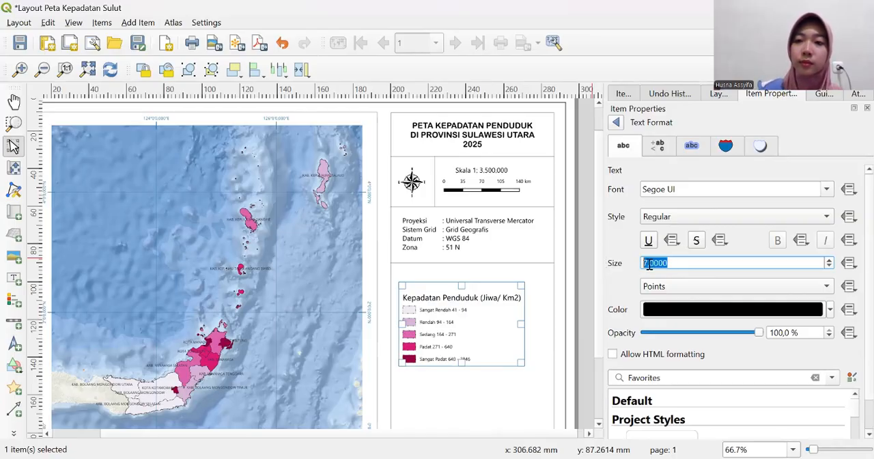
click(616, 123)
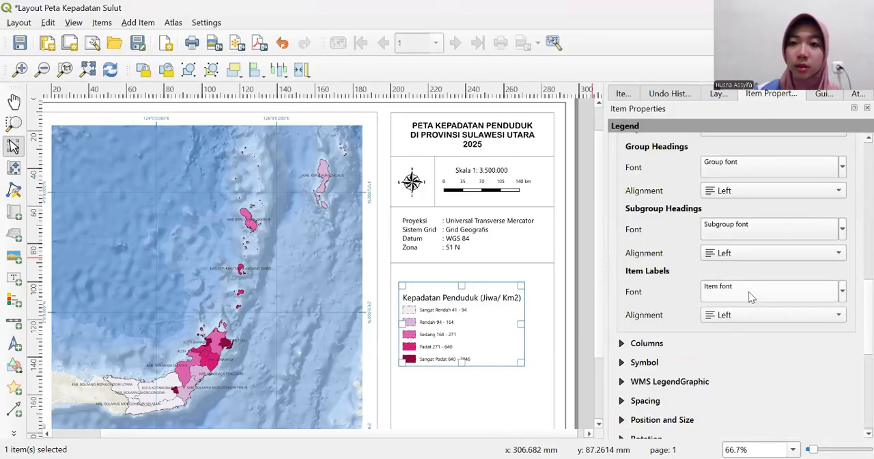
- Set the legend's subgroup heading font size to 8 points and return to the legend properties
click(774, 229)
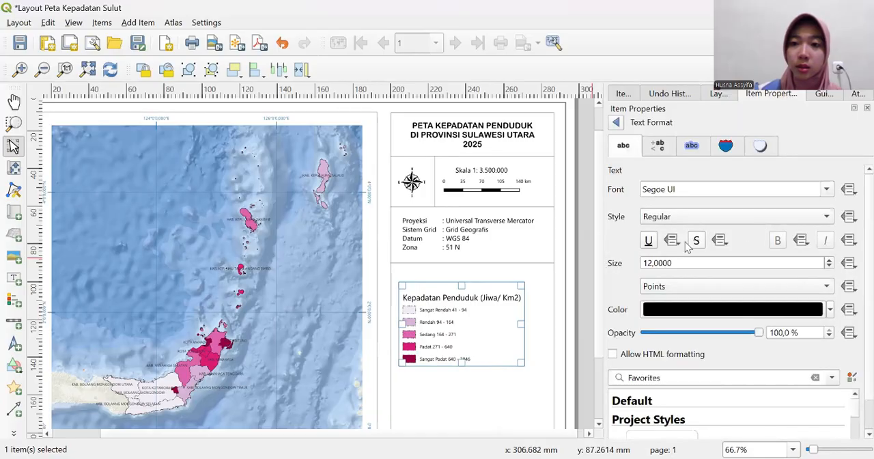
click(652, 265)
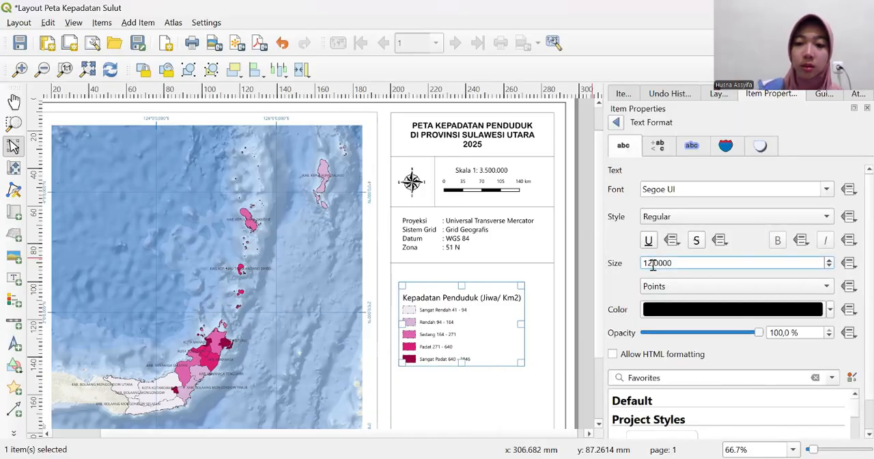
key(BackSpace)
key(BackSpace)
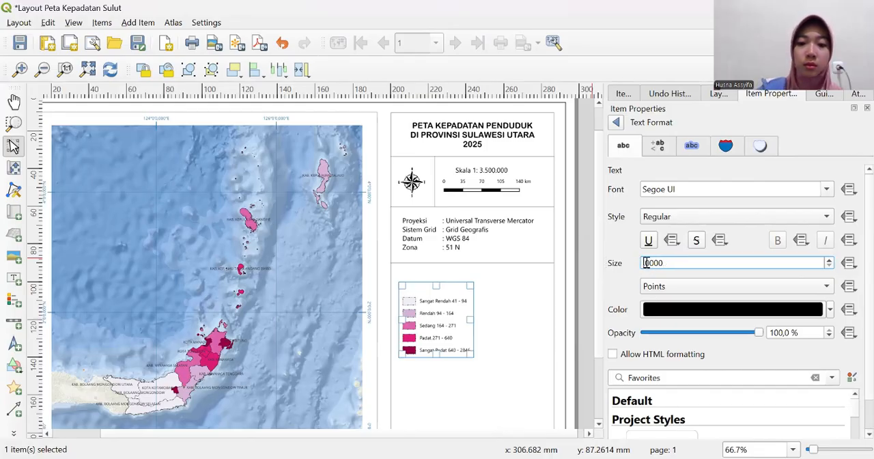
text(8)
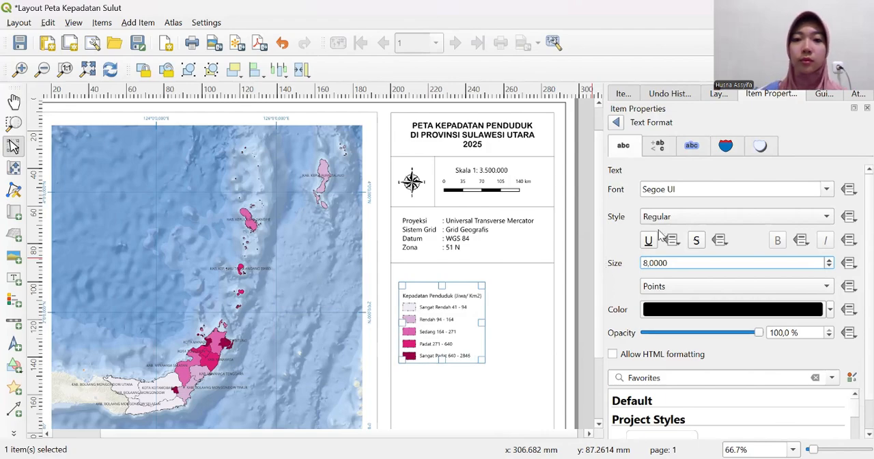
key(ctrl+a)
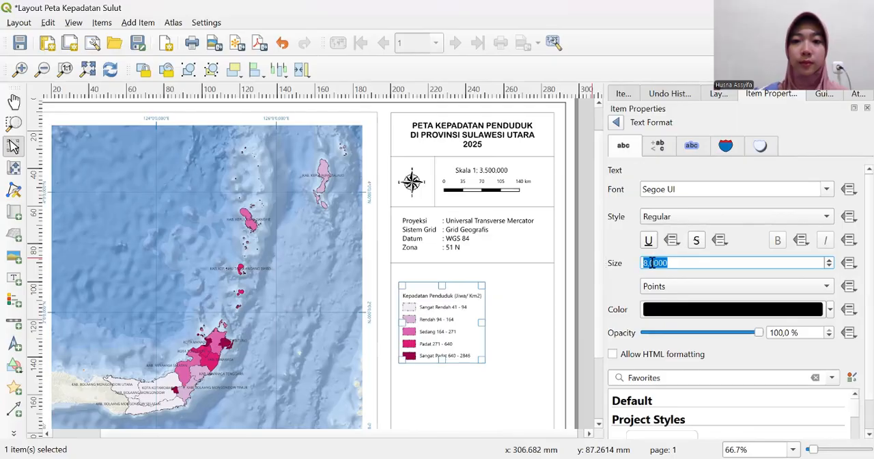
click(615, 123)
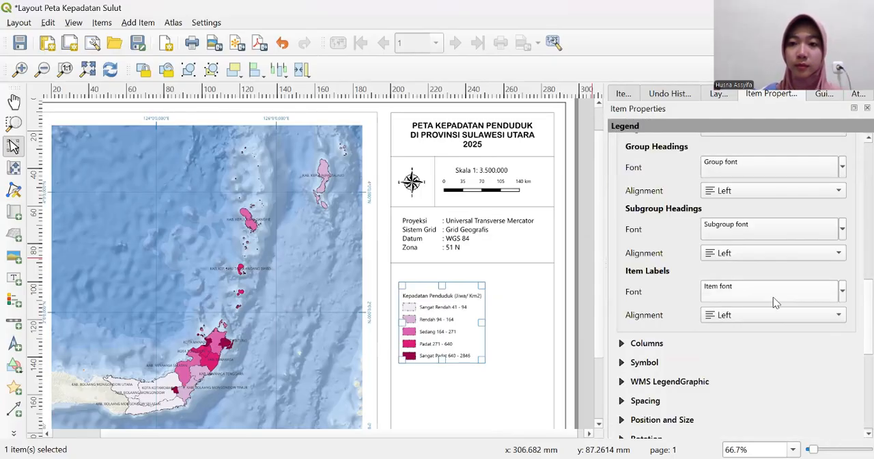
- Set the legend's symbol height to 2 mm and symbol width to 10 mm
click(637, 368)
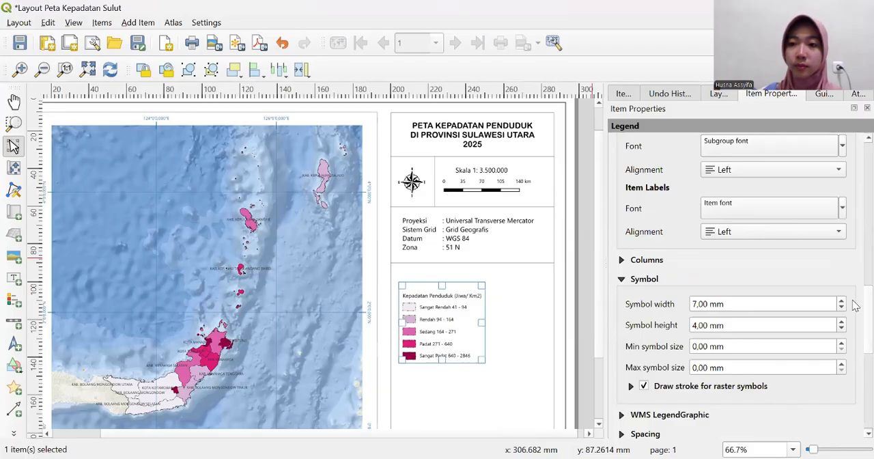
scroll(855, 314, down, 3)
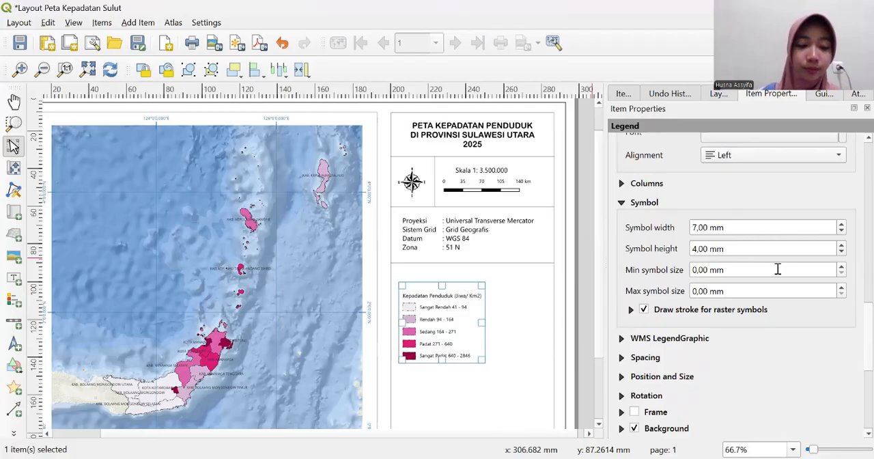
click(706, 250)
double_click(705, 250)
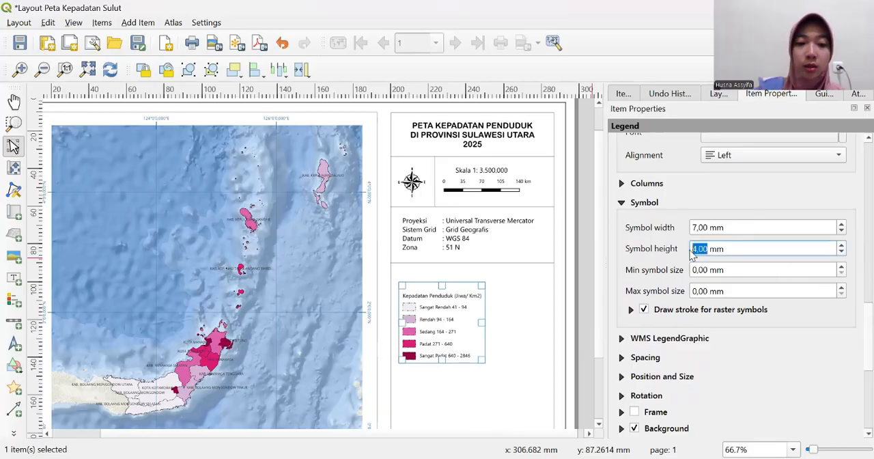
text(2)
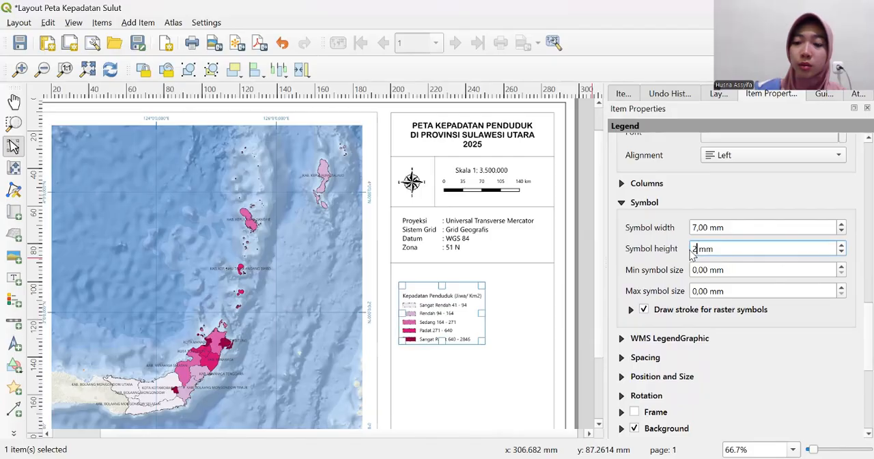
click(706, 228)
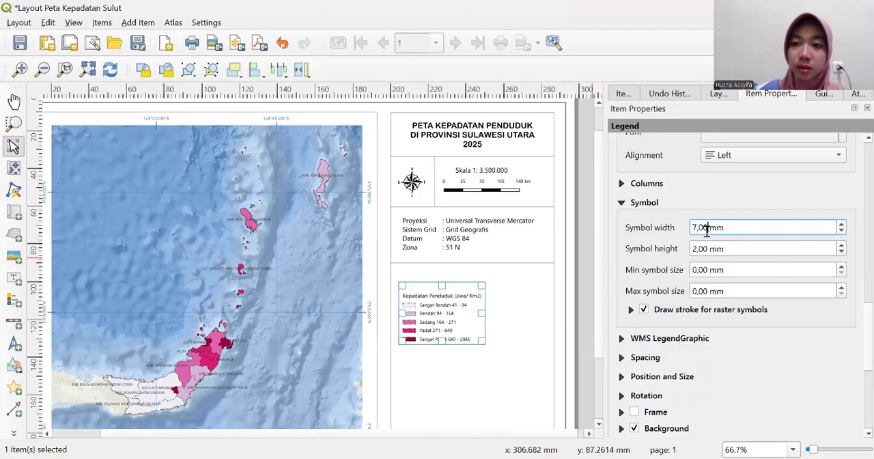
double_click(706, 228)
text(1)
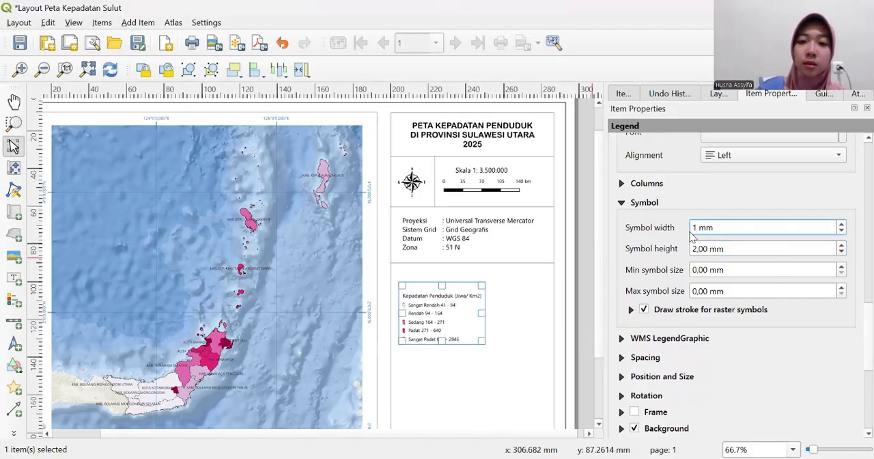
text(0)
key(Return)
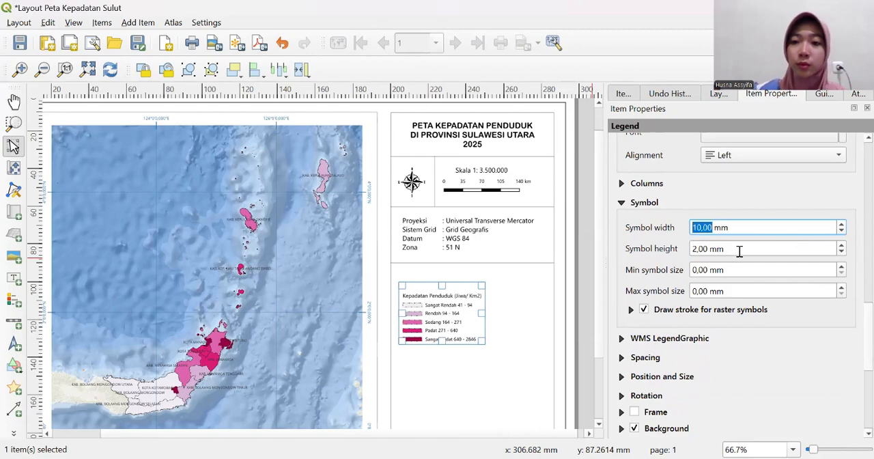
- Examine the legend's spacing settings for the title, groups, subgroups and items
click(622, 357)
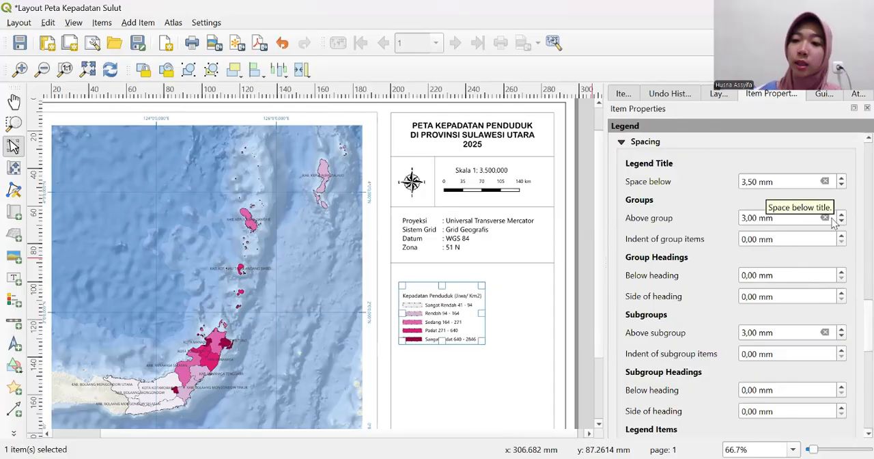
scroll(852, 309, down, 5)
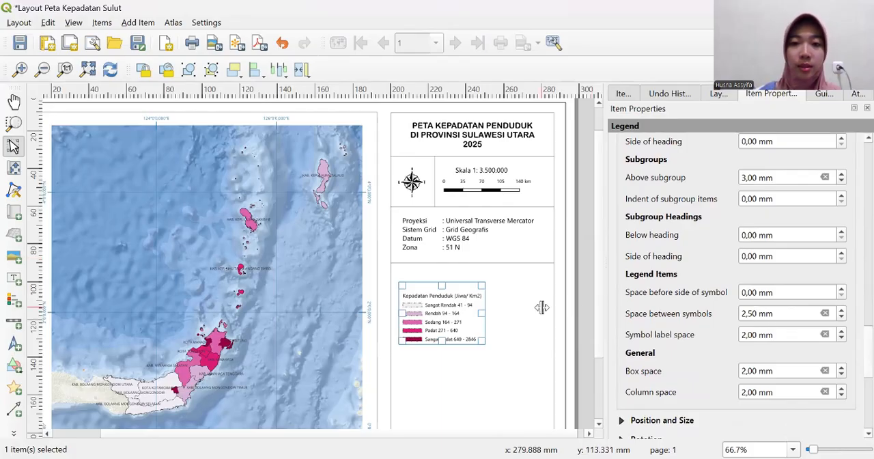
click(578, 295)
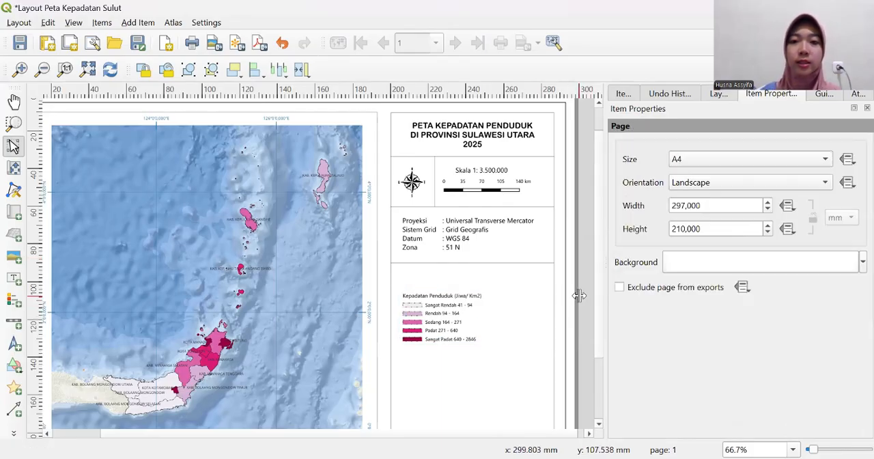
- Move the legend up so that it sits directly beneath the lowest divider line
click(450, 319)
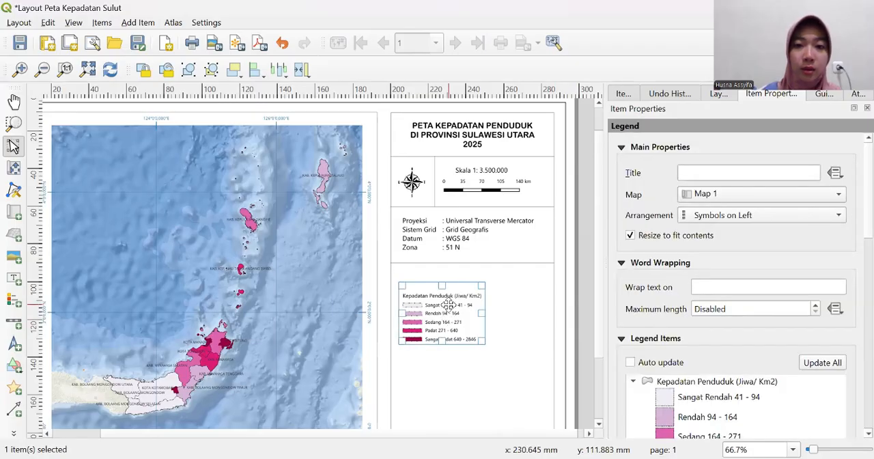
click(580, 249)
click(456, 299)
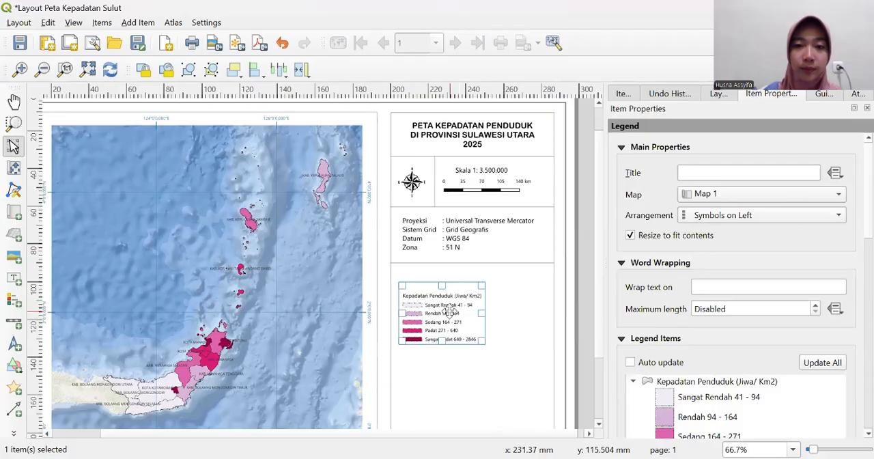
drag(448, 311, 447, 295)
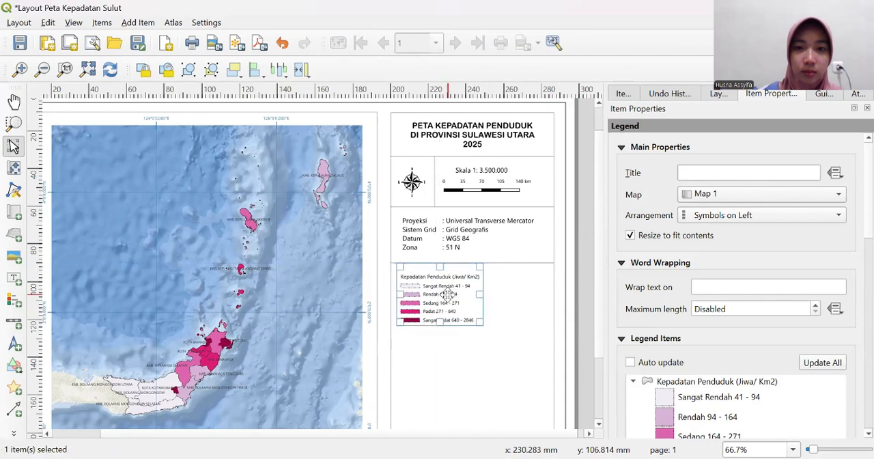
click(581, 296)
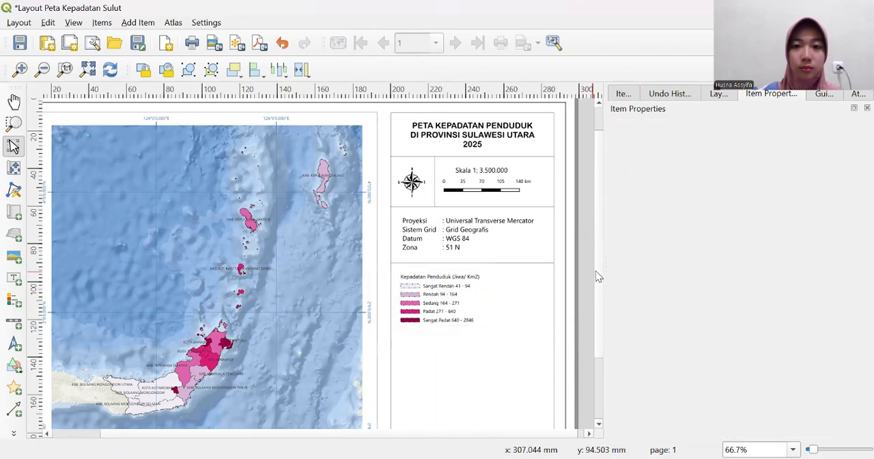
- Copy the divider line above the legend and place the duplicate directly beneath the last legend entry
drag(597, 274, 596, 305)
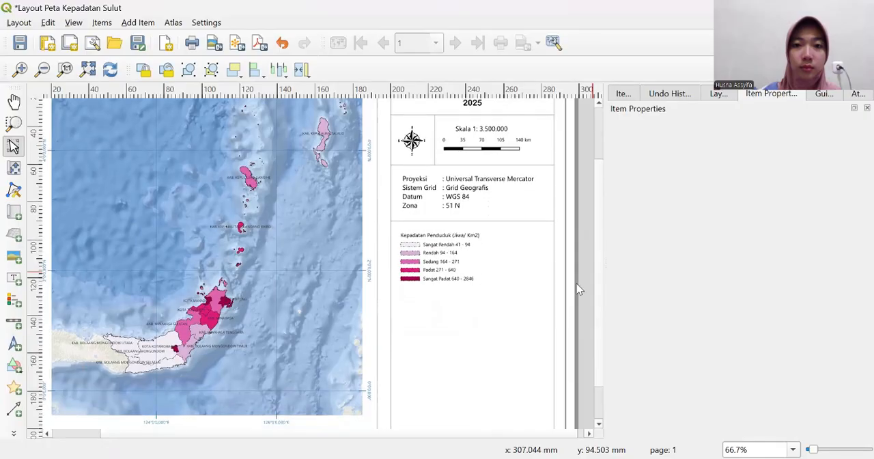
drag(599, 270, 599, 289)
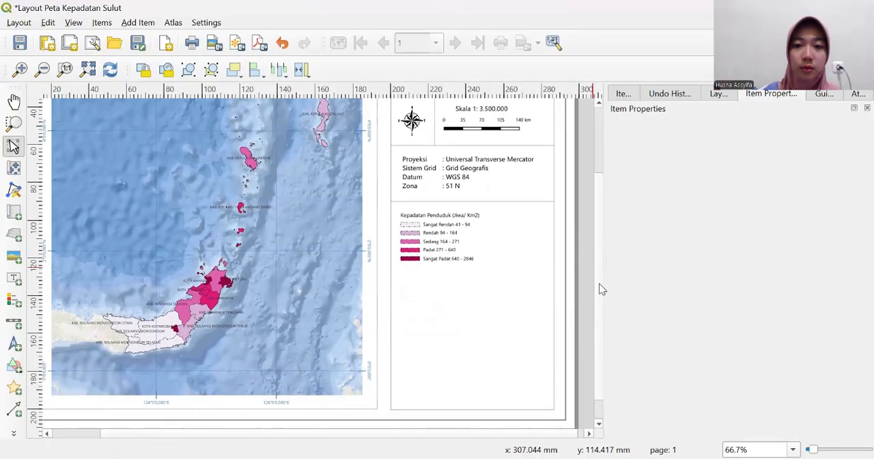
click(515, 200)
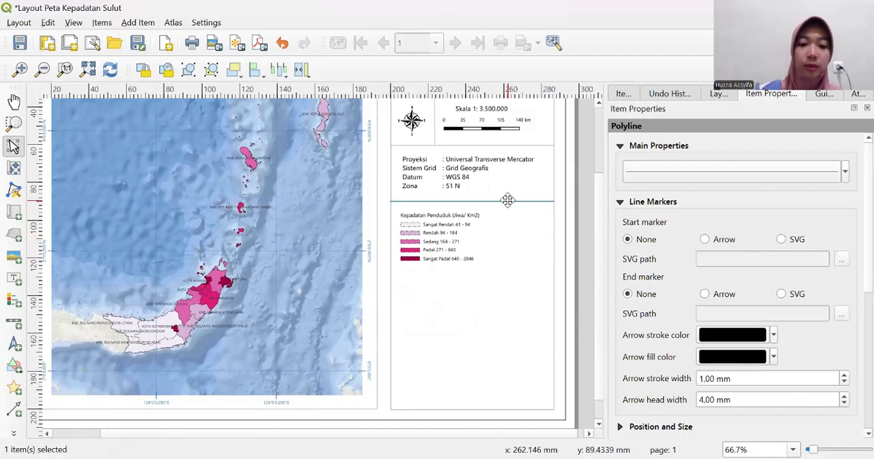
right_click(509, 202)
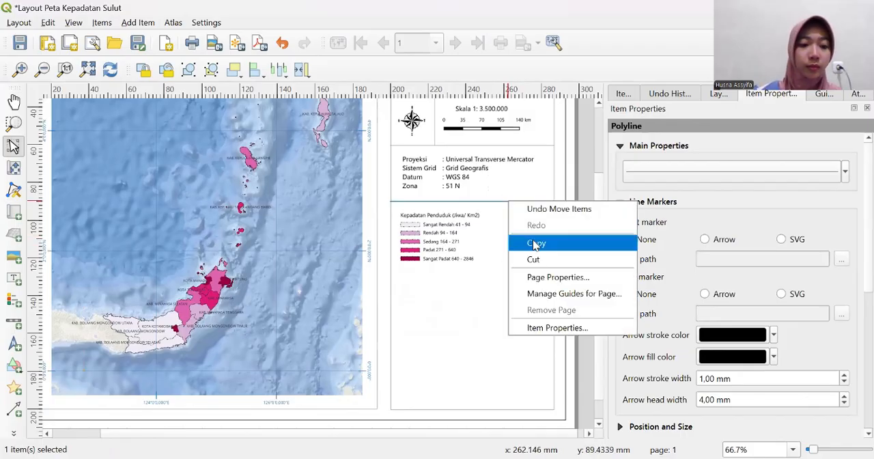
click(535, 243)
click(484, 296)
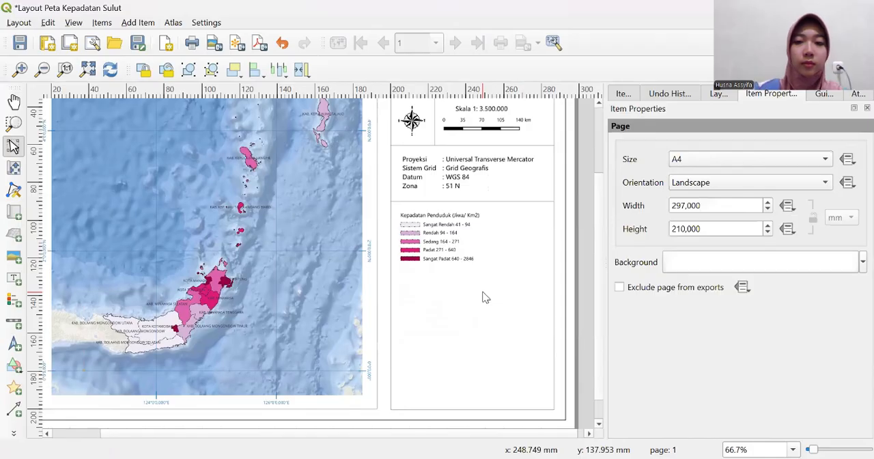
key(ctrl+v)
drag(559, 290, 465, 270)
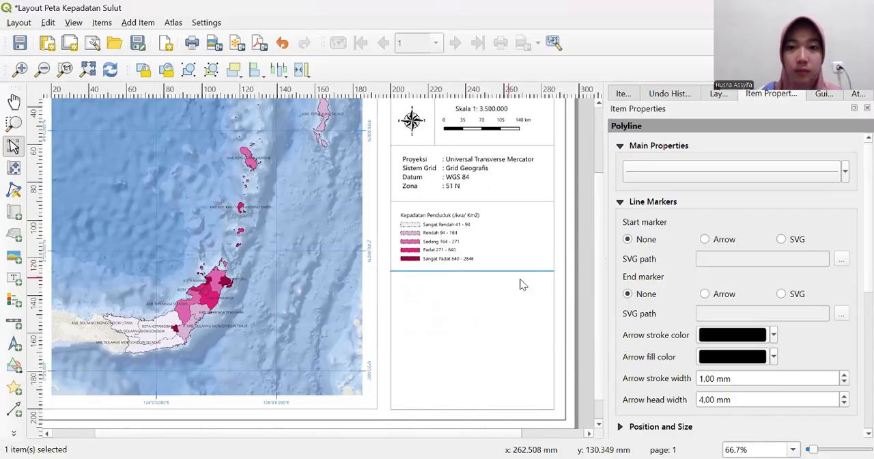
click(581, 282)
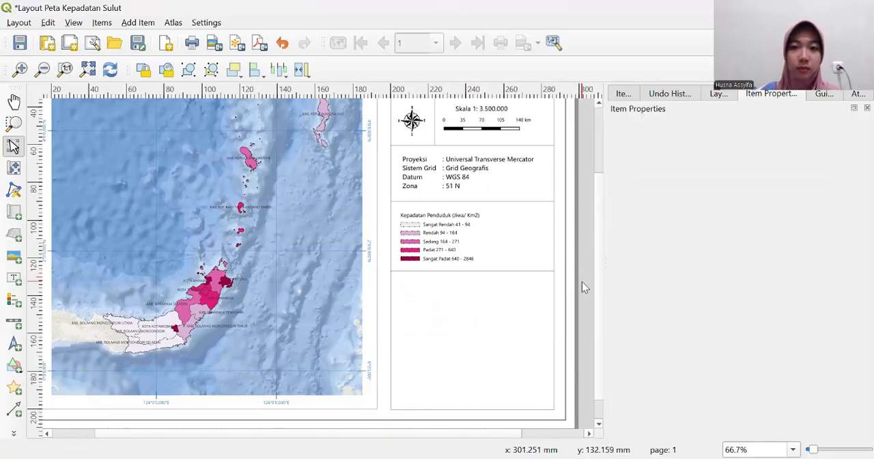
- Nudge the divider line under the legend slightly downward and deselect it
click(499, 267)
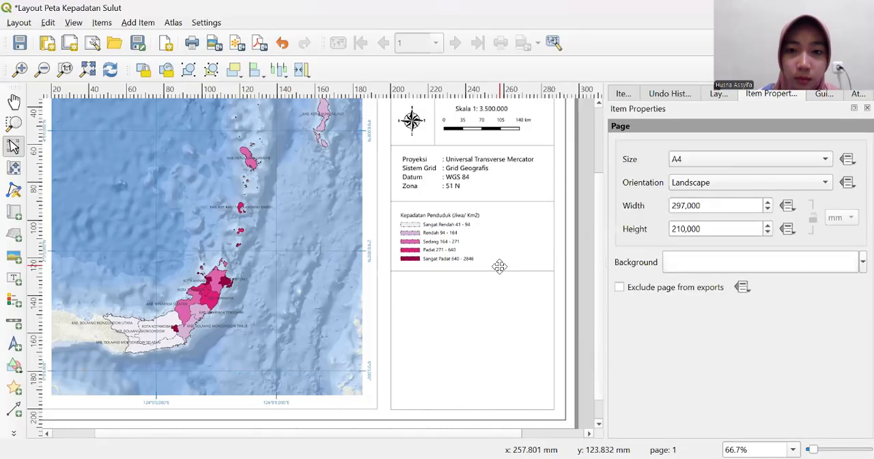
click(495, 270)
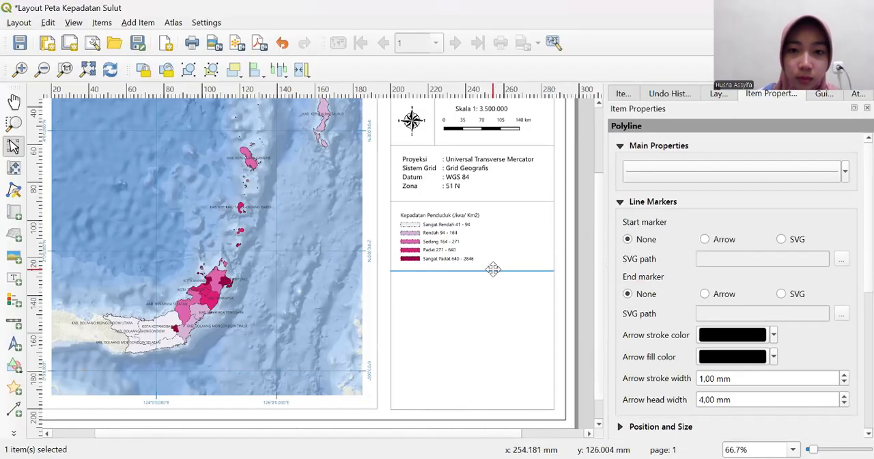
drag(493, 269, 493, 271)
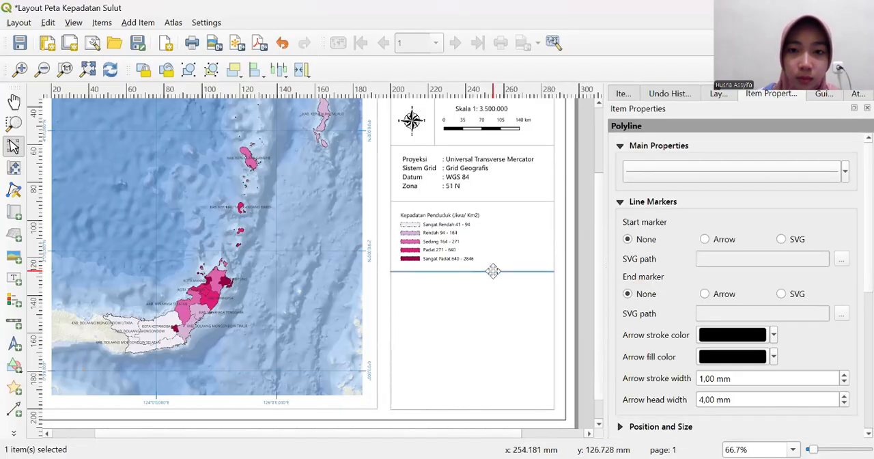
click(587, 256)
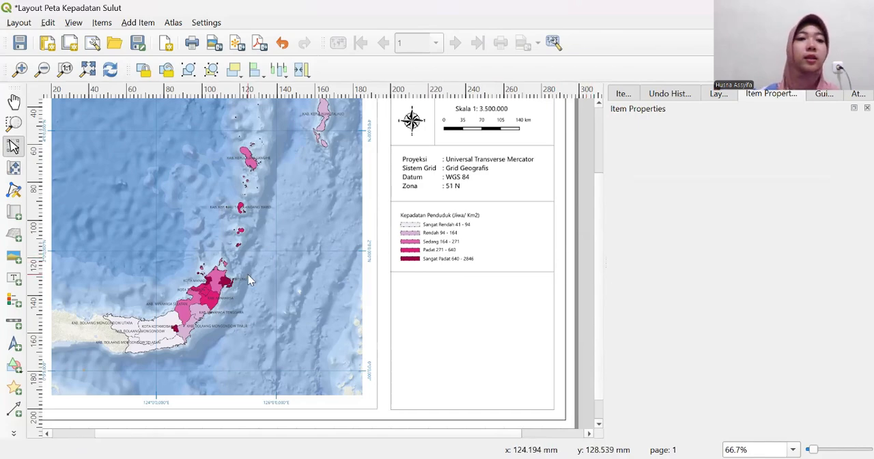
- Add a second map as an inset spanning most of the side column, just beneath the lowest divider line
click(13, 214)
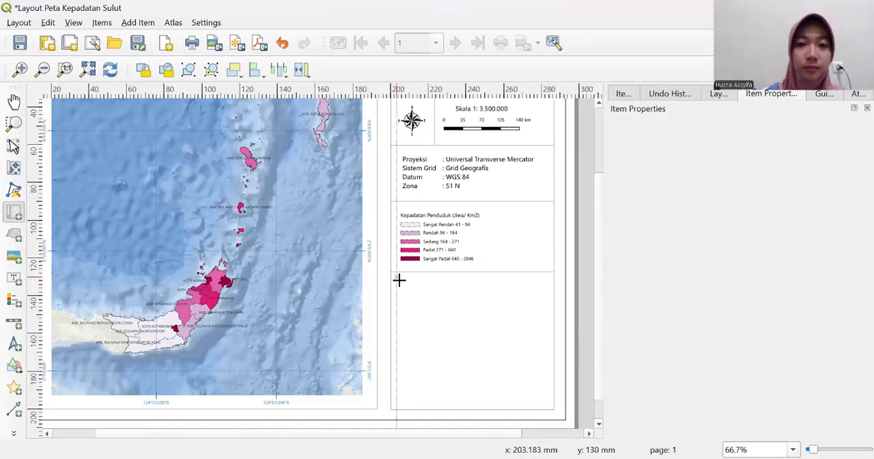
drag(400, 279, 547, 340)
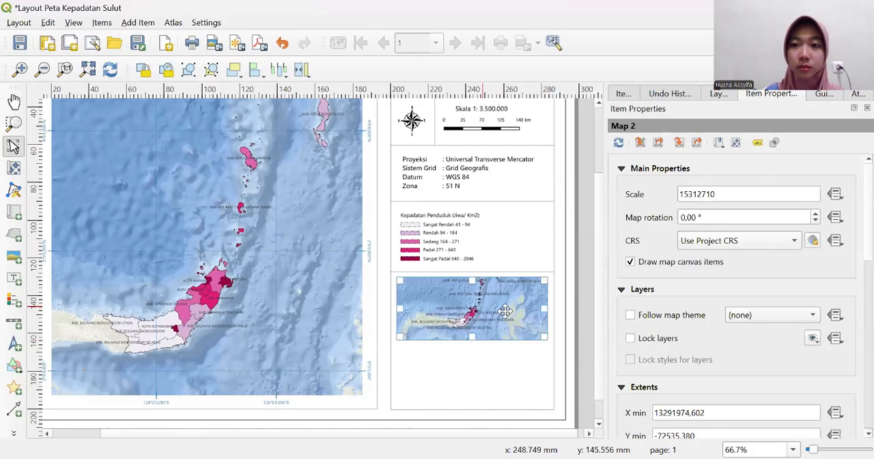
- Try scales of 100000000 and 80000000 for the inset map
click(720, 195)
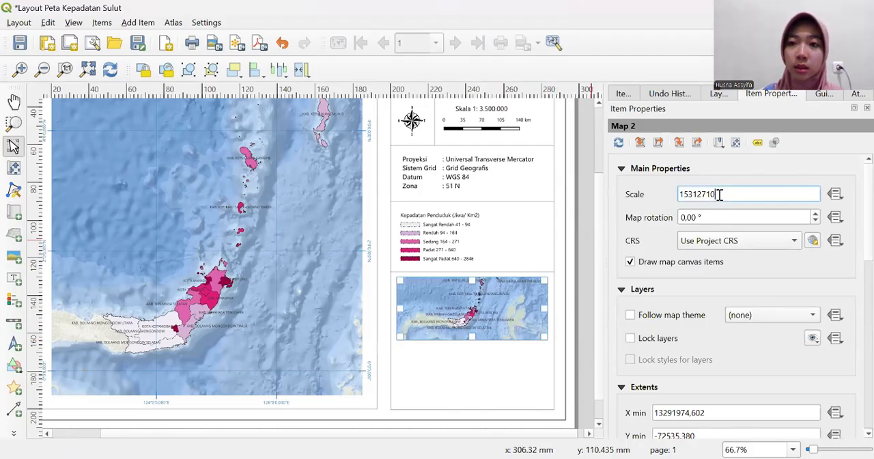
key(BackSpace)
key(BackSpace)
key(BackSpace)
key(BackSpace)
key(BackSpace)
key(BackSpace)
key(BackSpace)
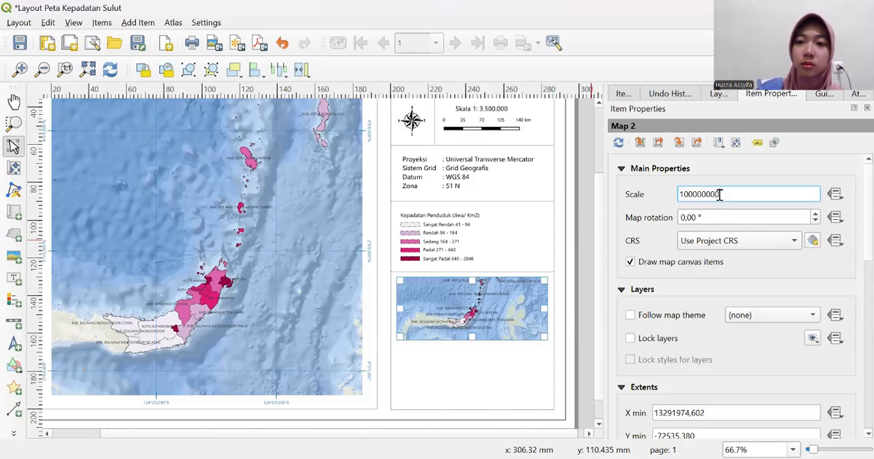
text(10000000)
key(Return)
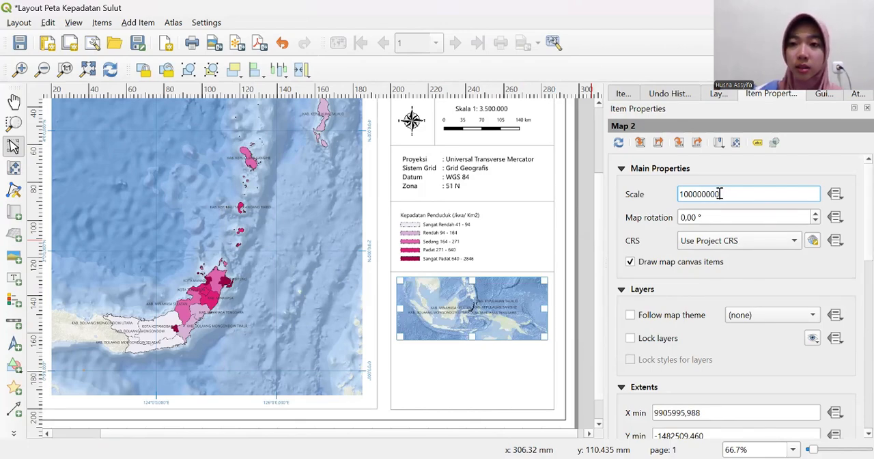
key(BackSpace)
key(BackSpace)
key(BackSpace)
key(BackSpace)
key(BackSpace)
key(BackSpace)
key(BackSpace)
key(BackSpace)
text(8)
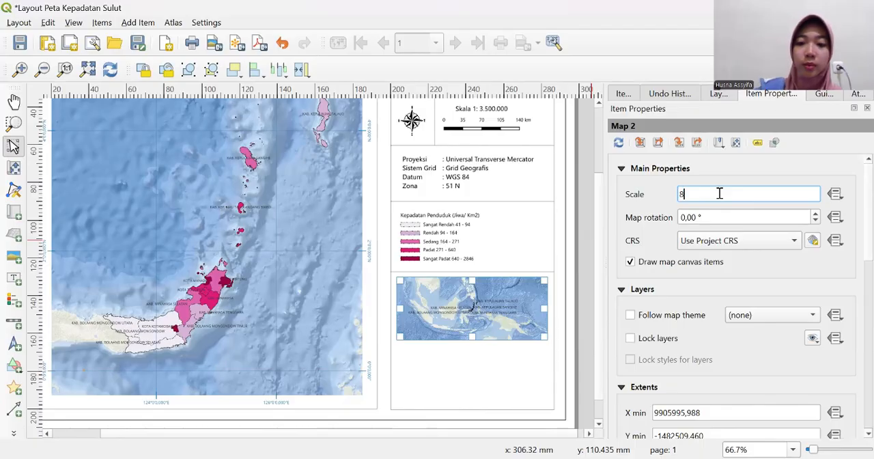
text(00000)
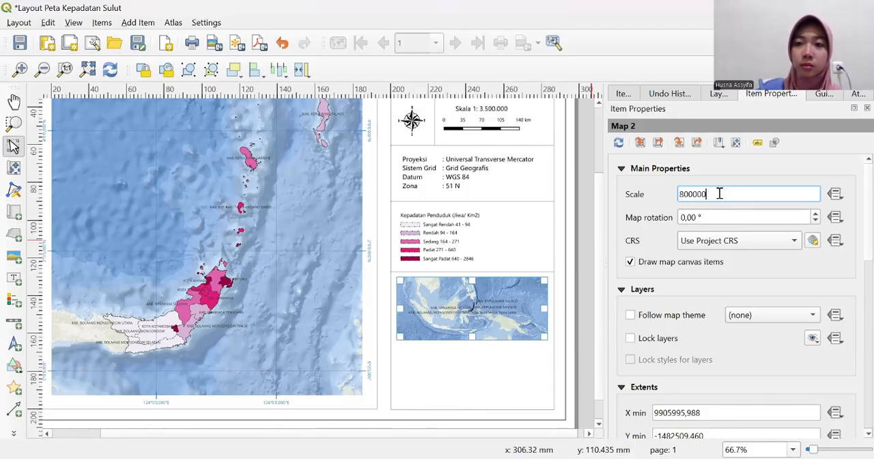
text(00)
key(Return)
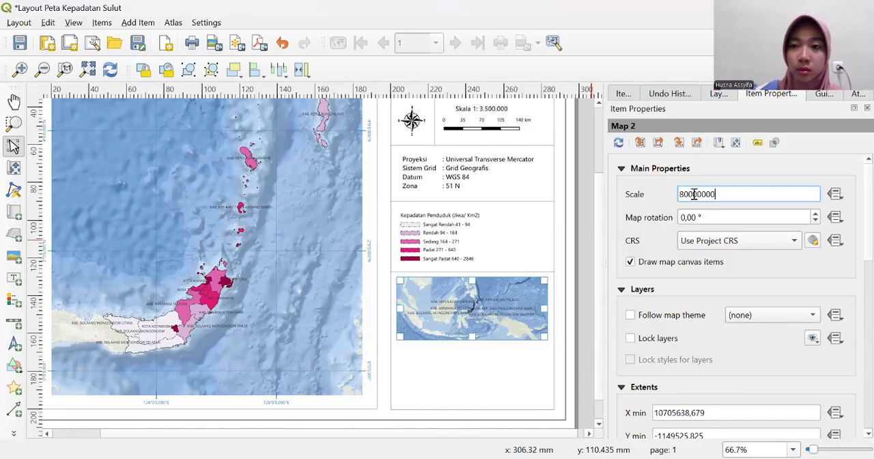
- Set the inset map's scale to 70000000
key(BackSpace)
key(BackSpace)
key(BackSpace)
key(BackSpace)
key(BackSpace)
key(BackSpace)
key(BackSpace)
key(BackSpace)
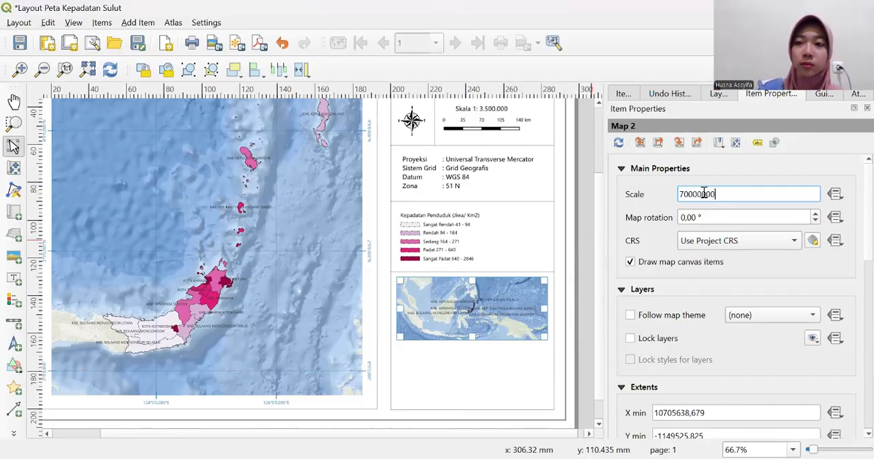
text(70000000)
key(Return)
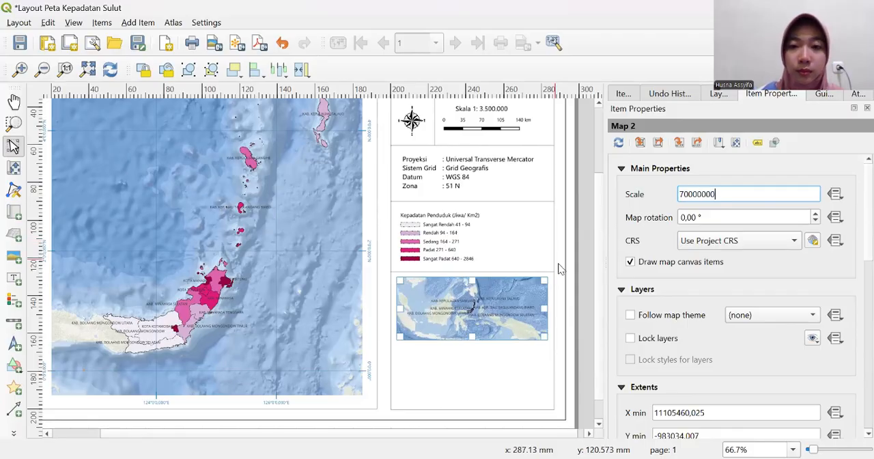
- Shift the inset map's content so that the Indonesian archipelago fits within its frame, and save the project
click(14, 167)
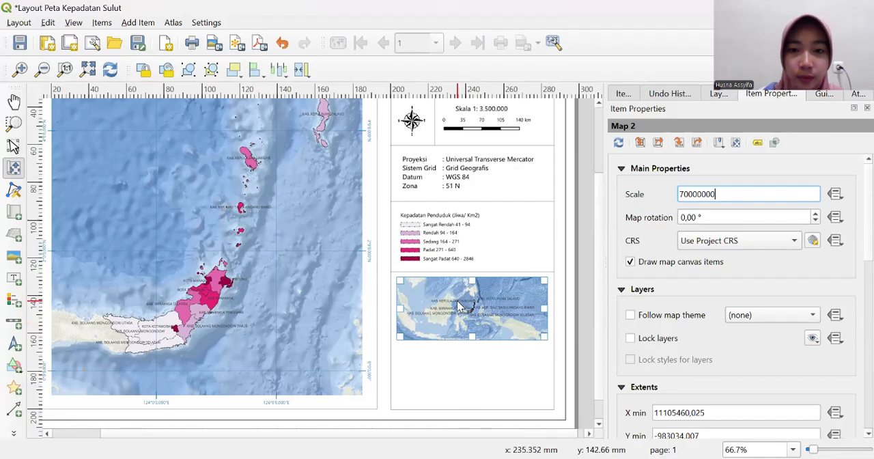
drag(450, 305, 489, 309)
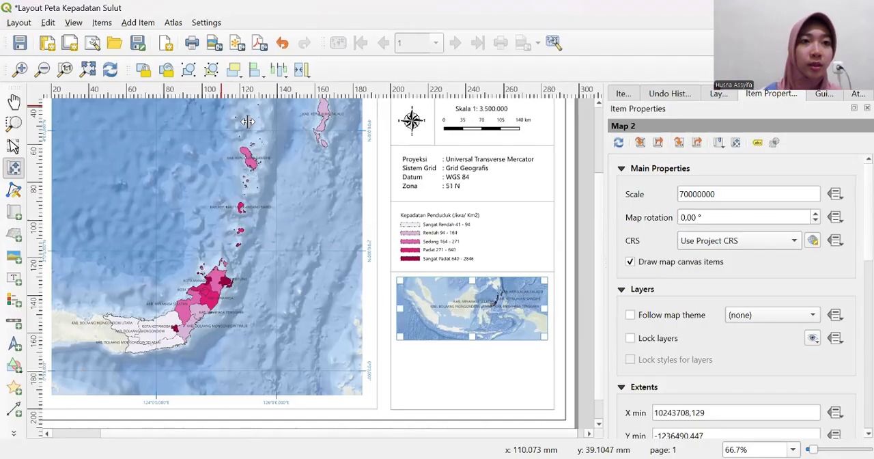
click(21, 44)
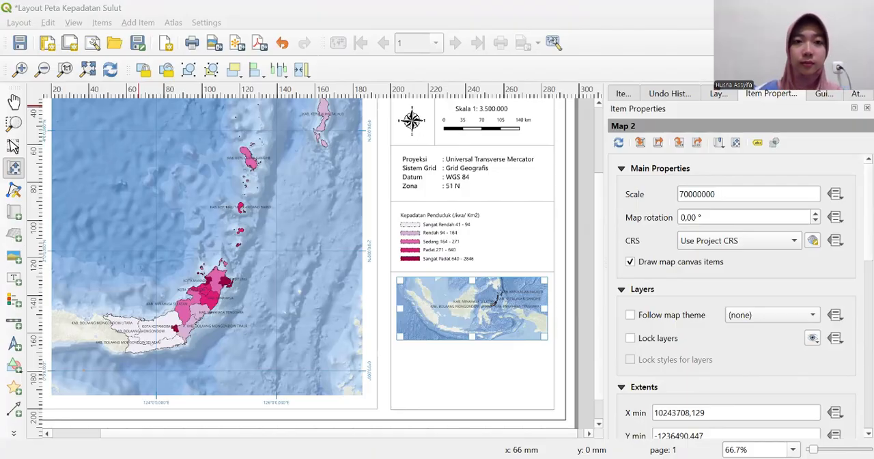
key(ctrl+s)
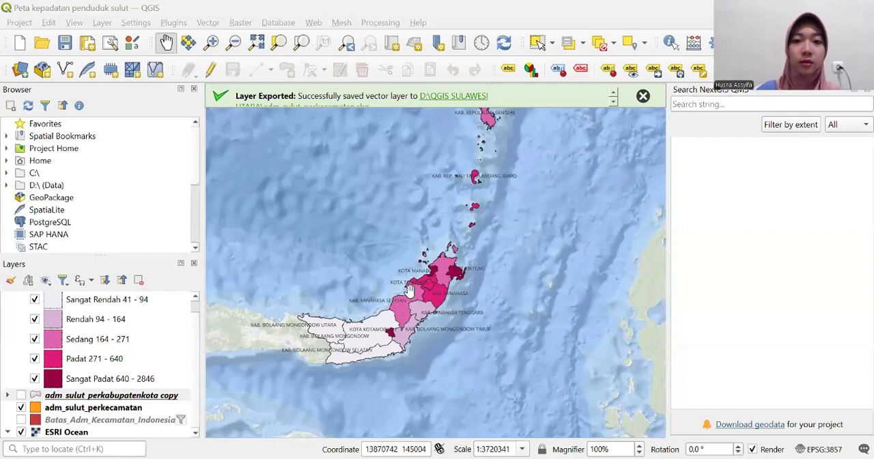
- In the main QGIS window, turn on the adm_sulut_perkabupatenkota copy layer and hide the original adm_sulut_perkabupatenkota layer
drag(422, 288, 438, 274)
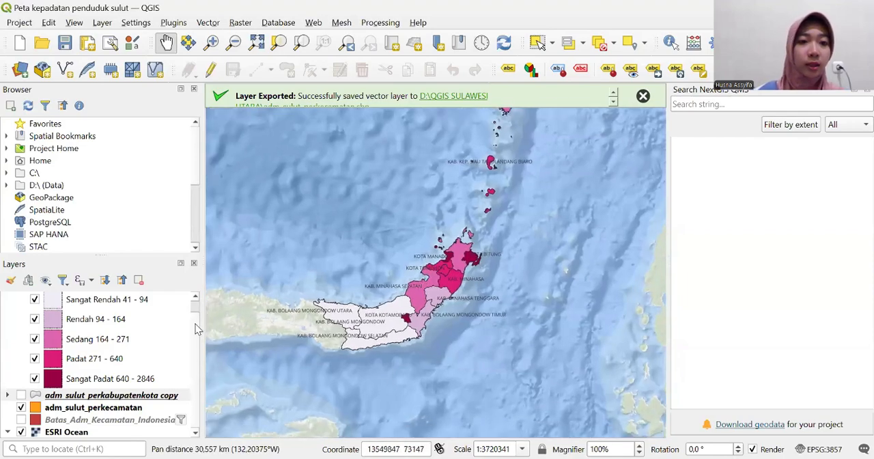
scroll(191, 357, up, 1)
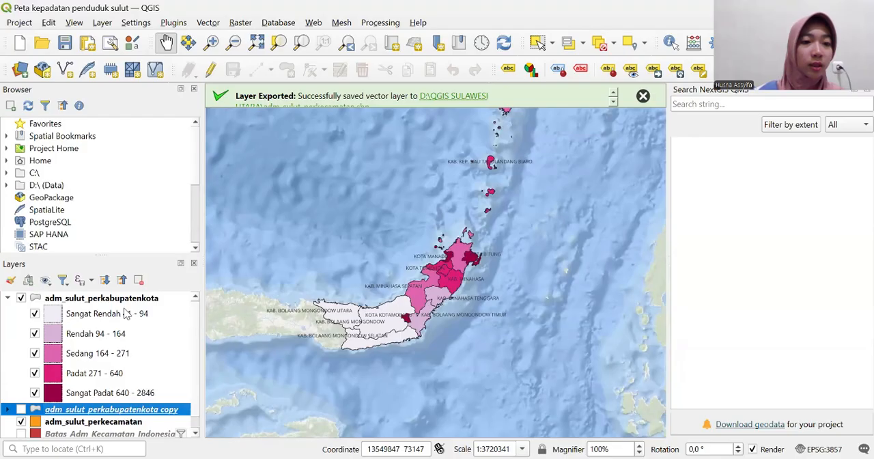
click(22, 409)
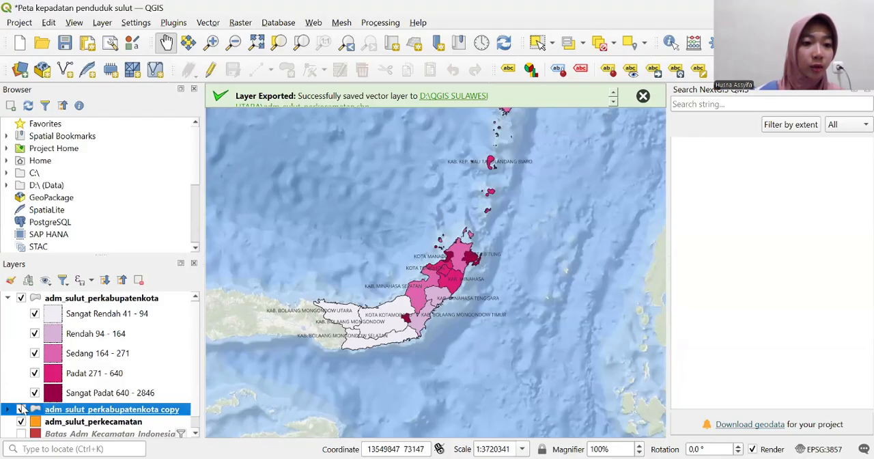
click(17, 302)
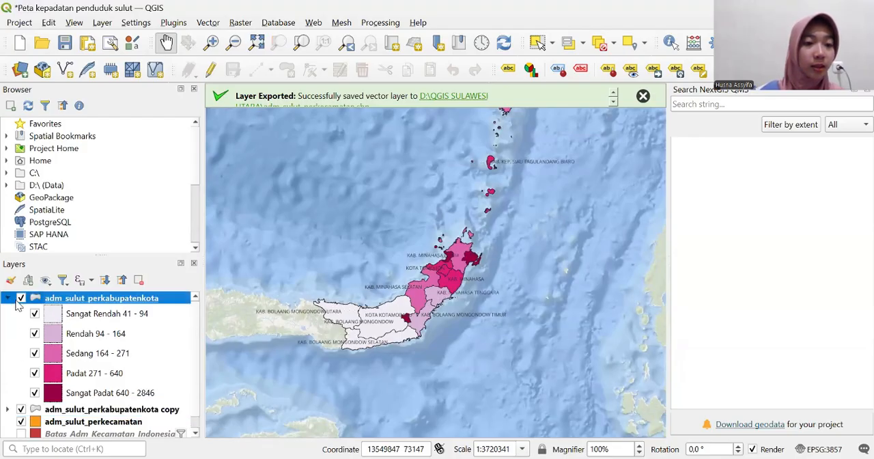
click(19, 299)
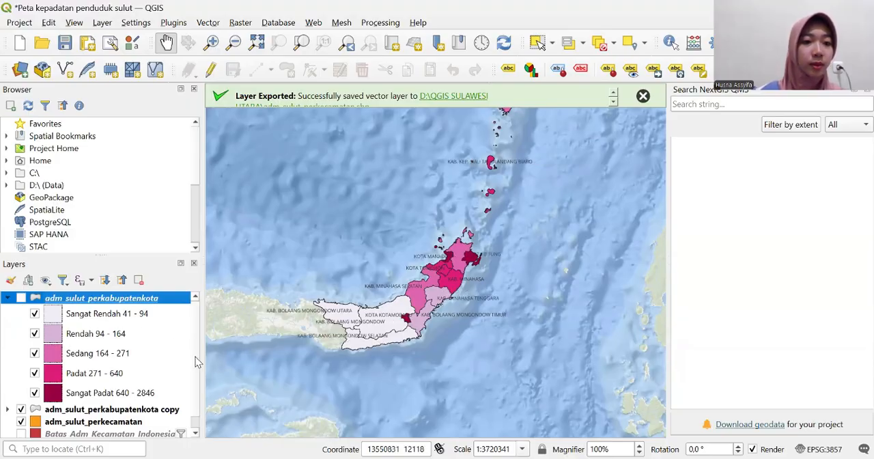
- Turn off labels for the adm_sulut_perkabupatenkota copy layer in its layer properties
scroll(194, 362, down, 1)
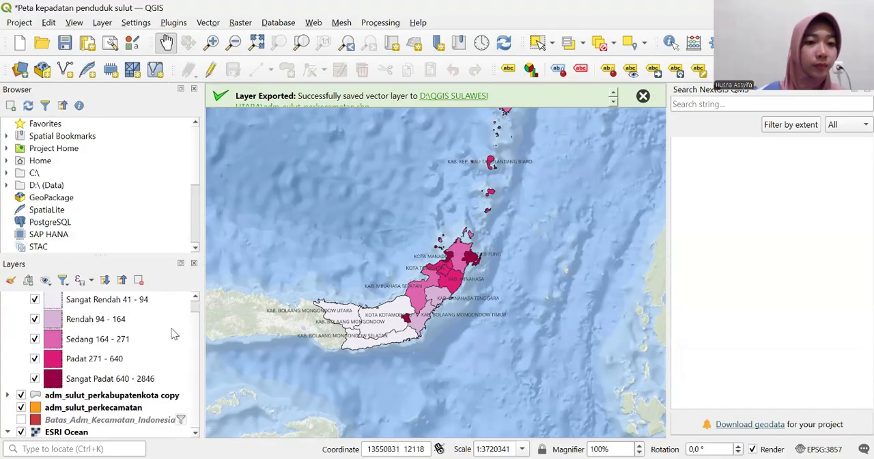
scroll(193, 348, up, 1)
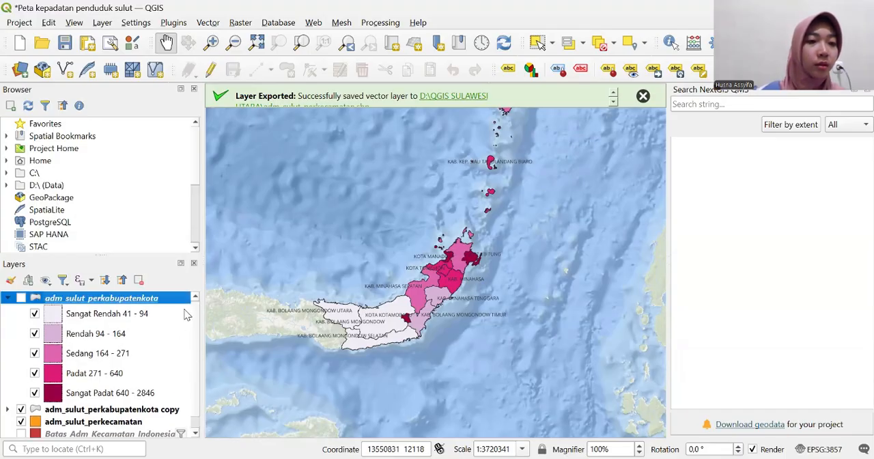
click(8, 298)
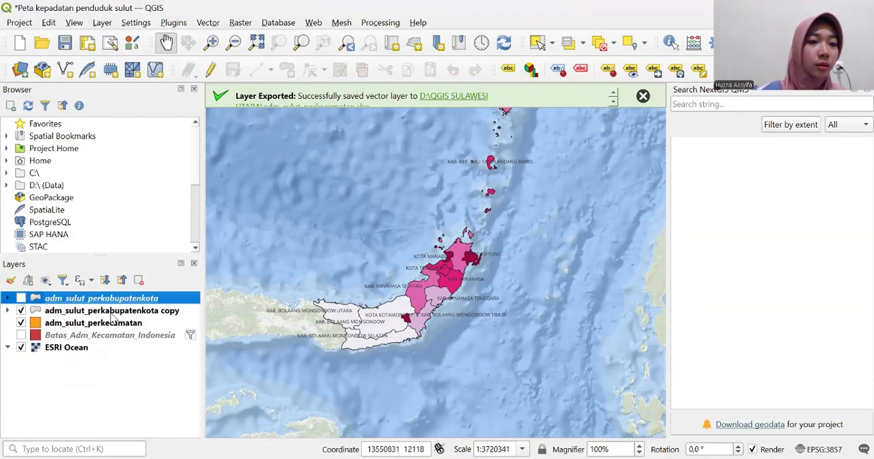
click(8, 311)
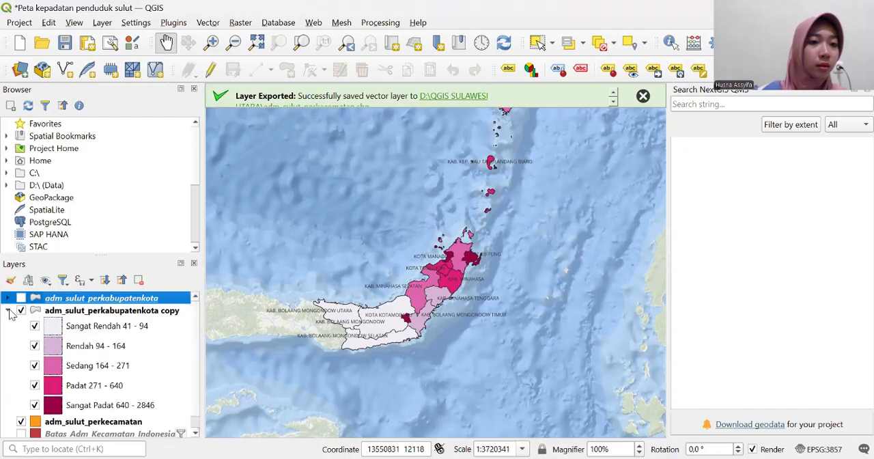
click(89, 310)
right_click(88, 311)
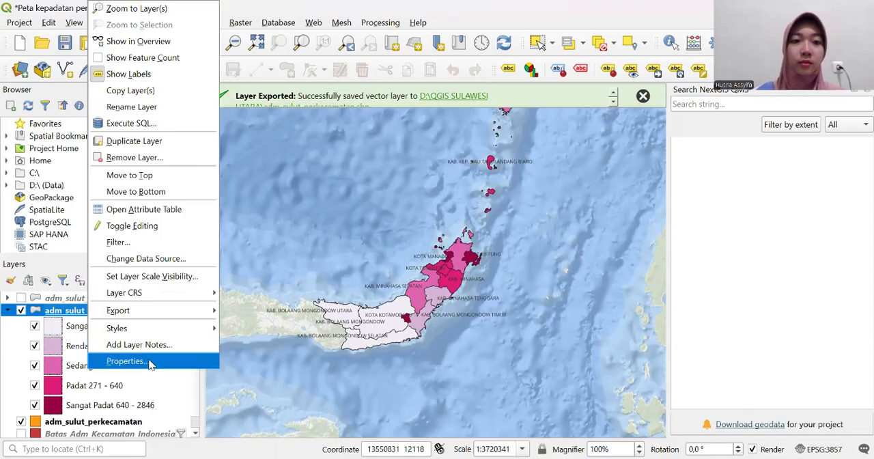
click(151, 364)
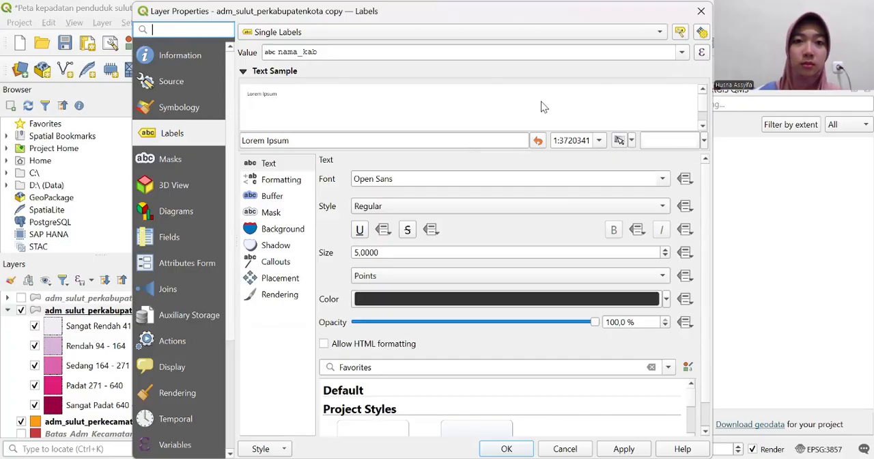
click(660, 33)
click(478, 16)
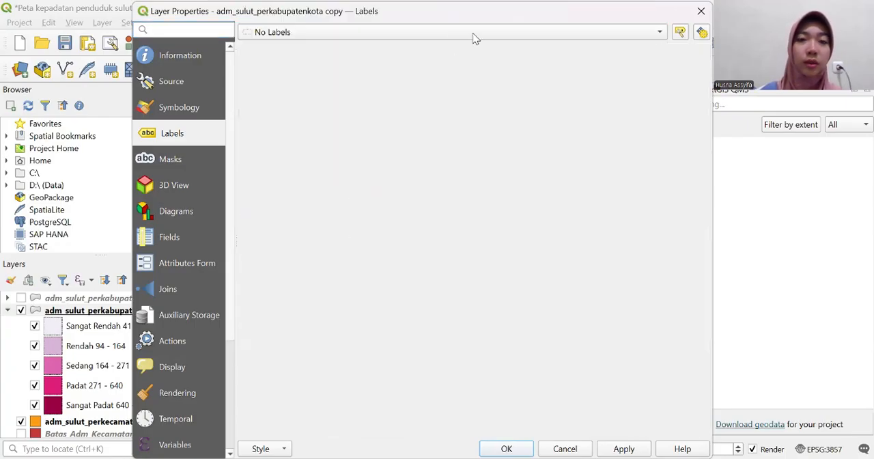
- Switch the adm_sulut_perkabupatenkota copy layer's symbology to Single Symbol
click(195, 109)
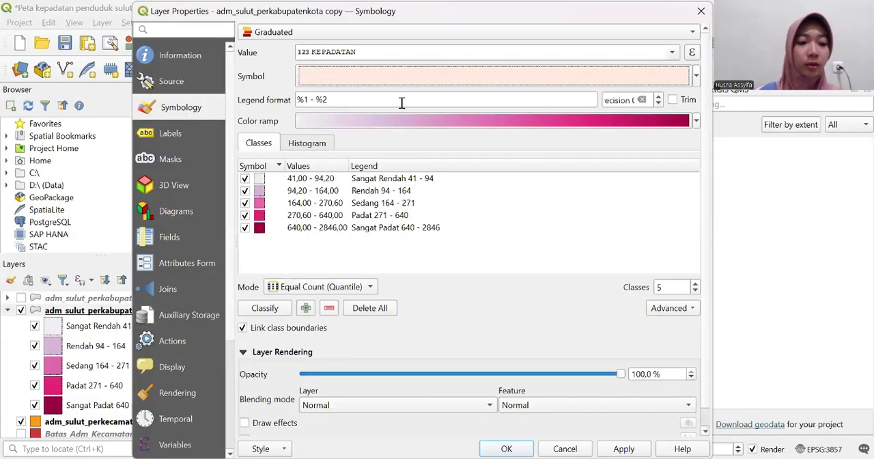
click(689, 32)
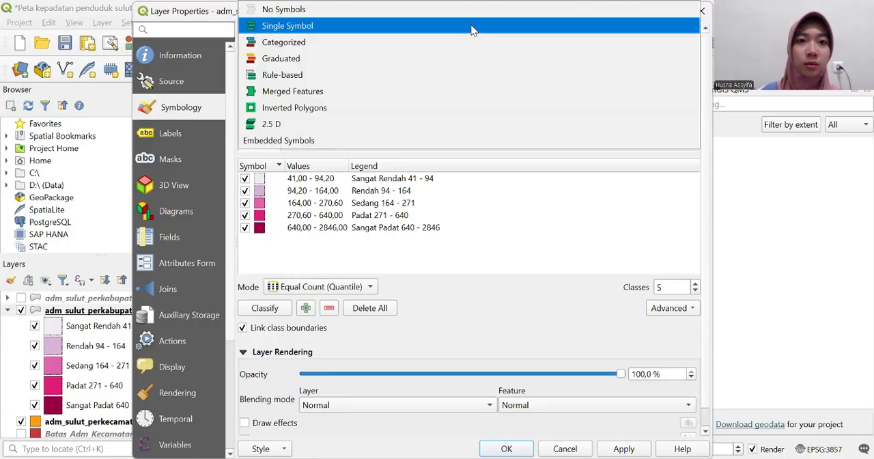
click(471, 27)
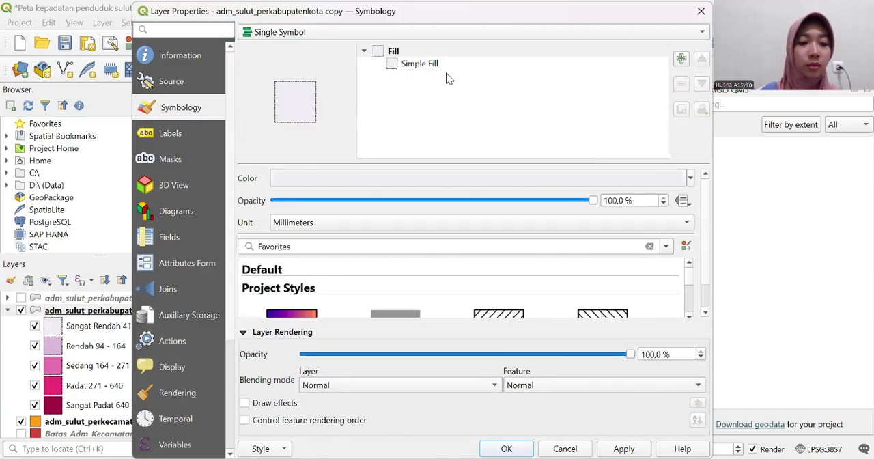
- Set the copy layer's fill colour to the standard red
click(445, 65)
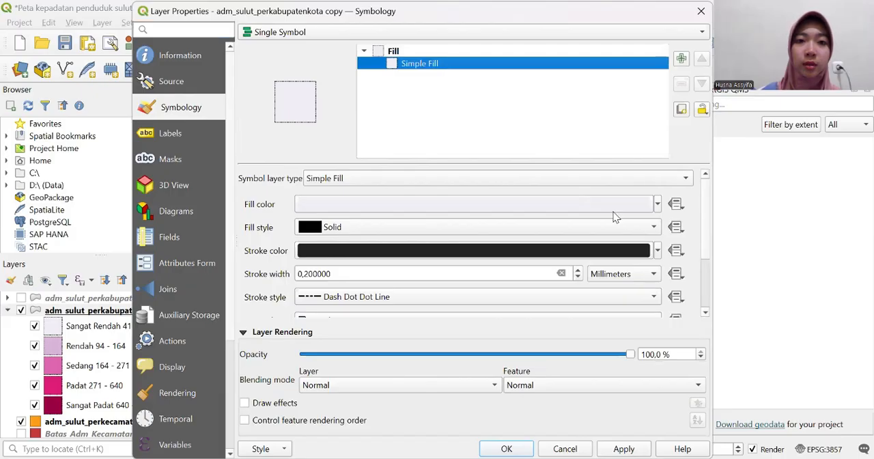
click(647, 207)
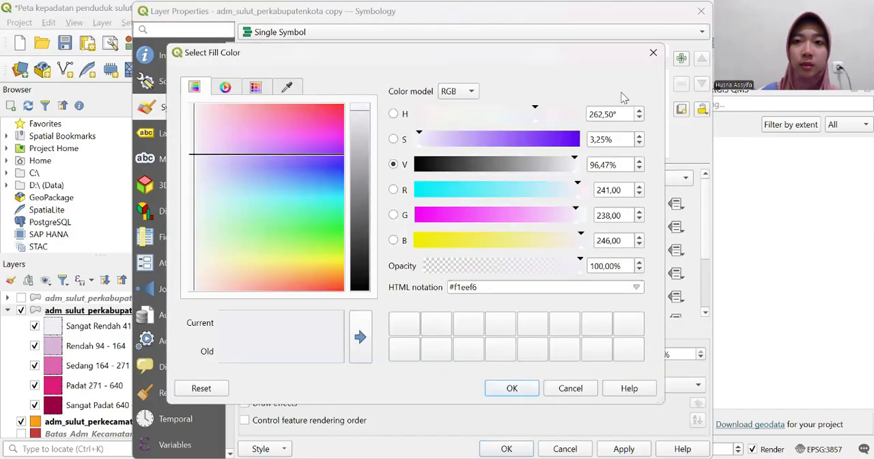
click(653, 52)
click(493, 50)
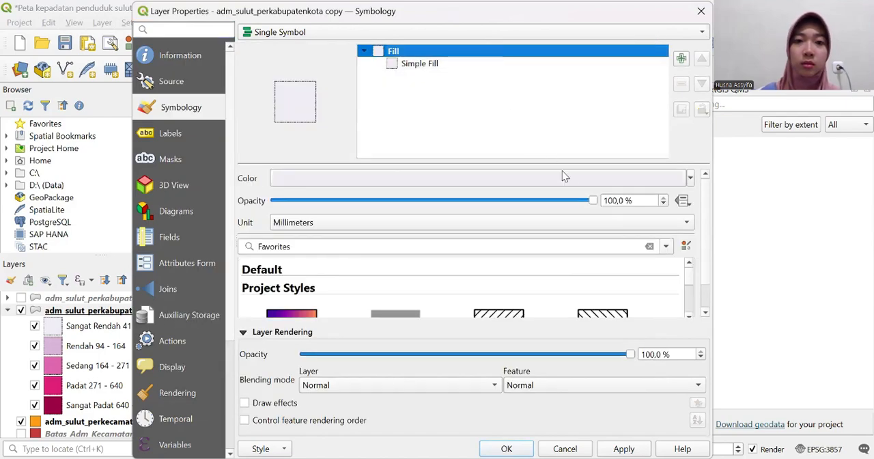
click(598, 180)
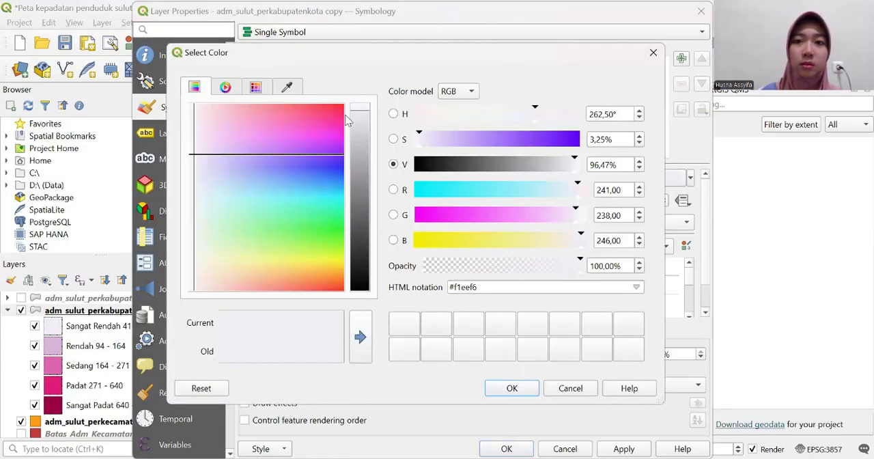
click(524, 388)
click(690, 179)
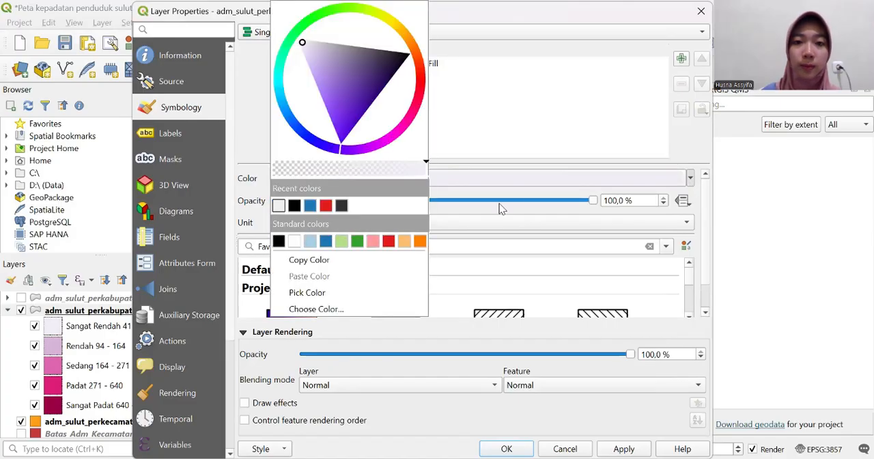
click(387, 243)
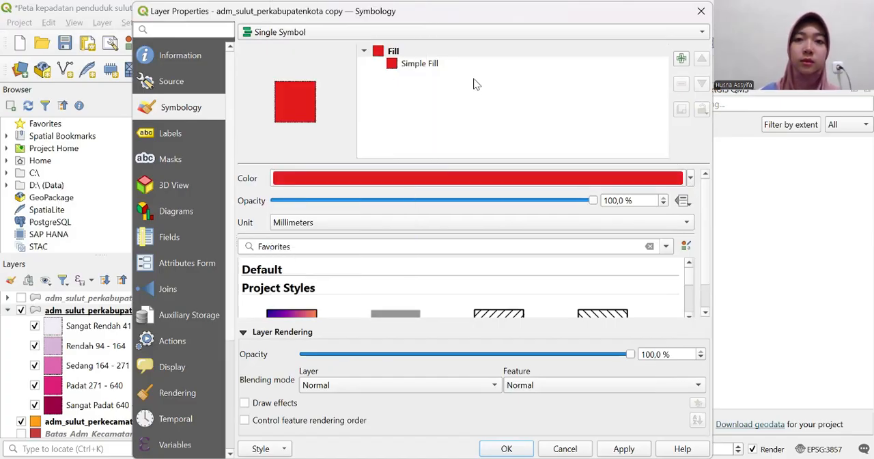
- Set the red fill's stroke width to 0 and its stroke style to No Line, and apply the layer styling
click(469, 64)
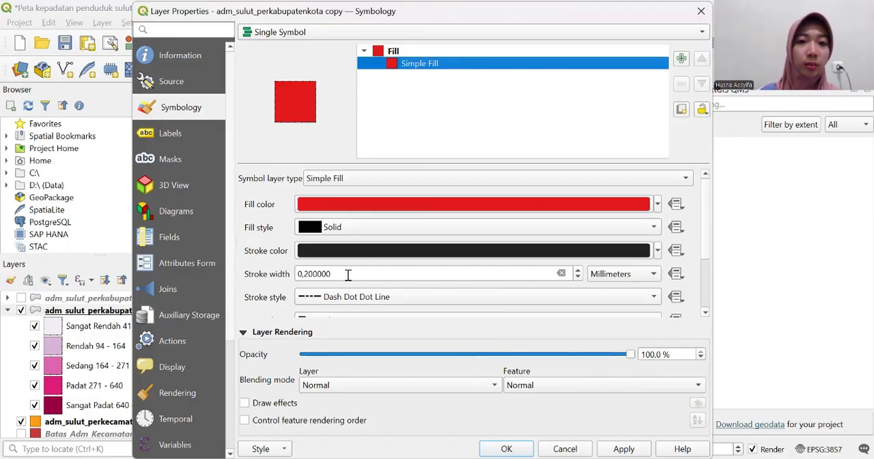
drag(348, 275, 287, 285)
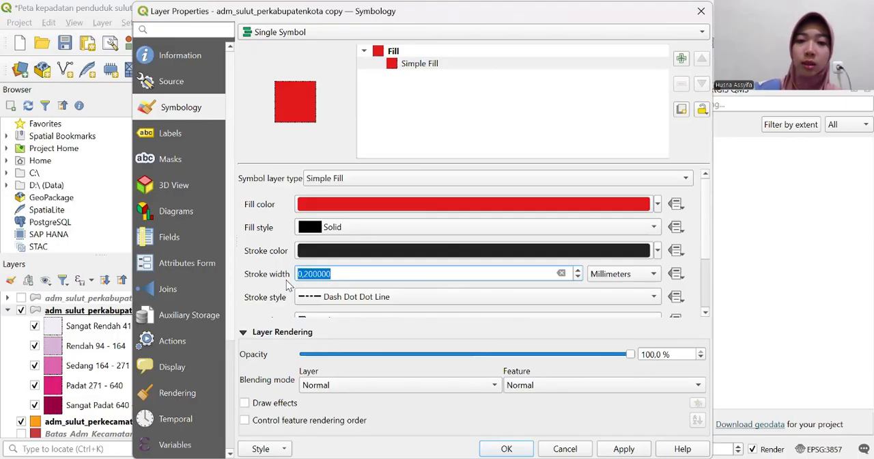
text(0)
key(Return)
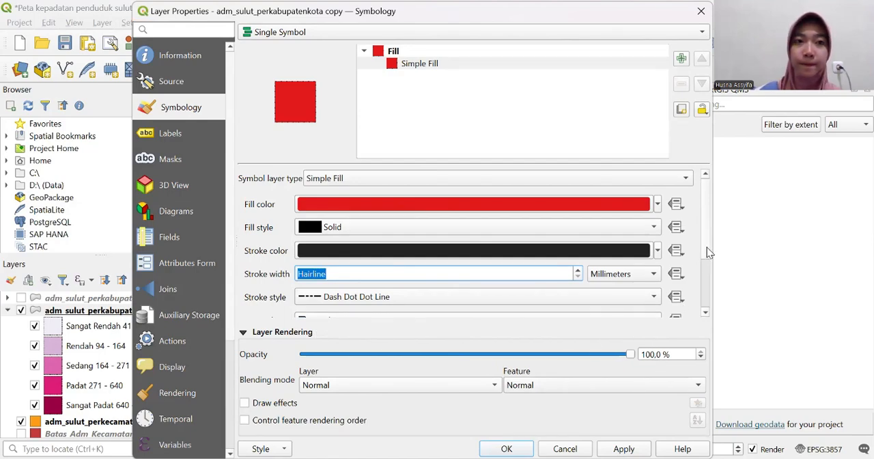
drag(707, 247, 711, 290)
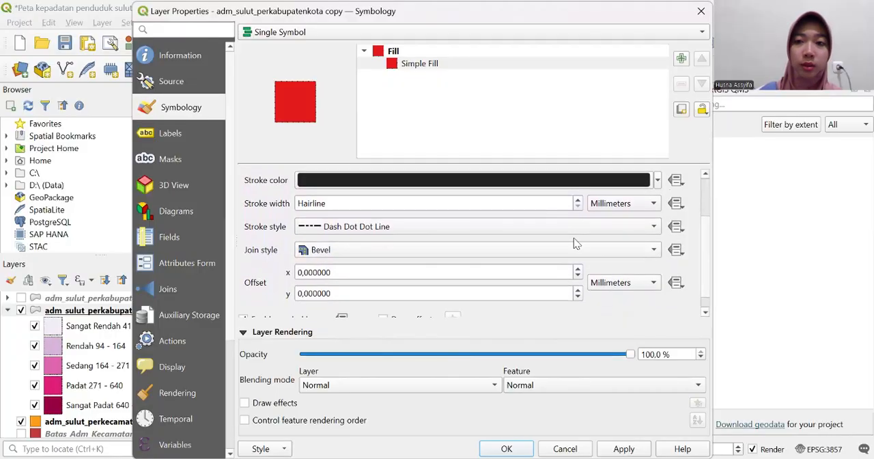
click(653, 227)
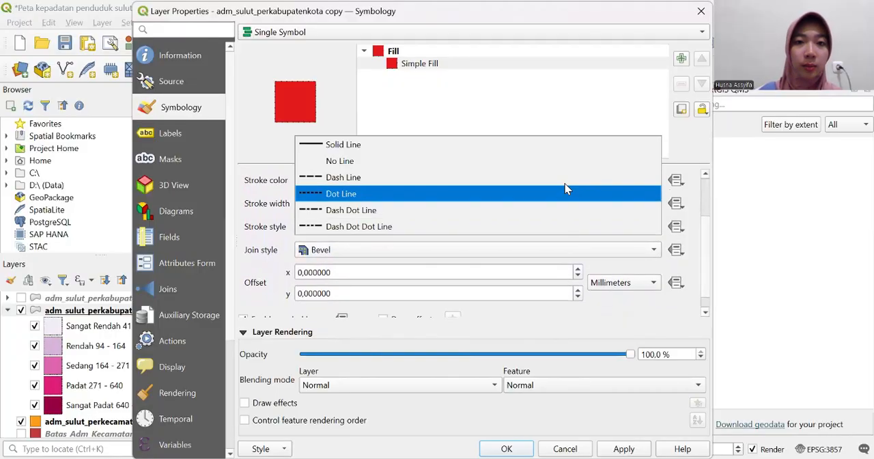
click(523, 164)
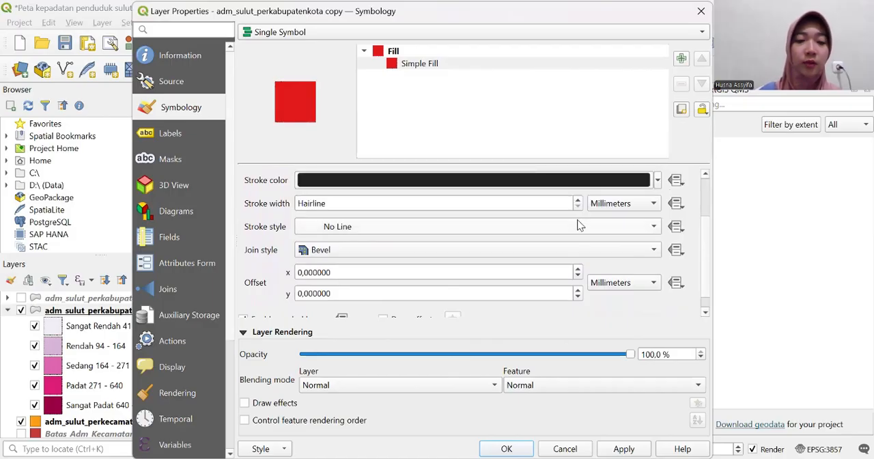
click(623, 449)
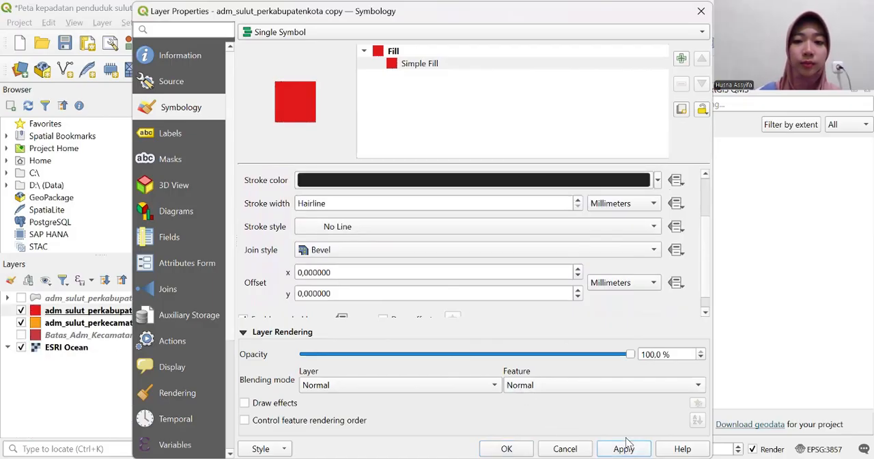
click(505, 448)
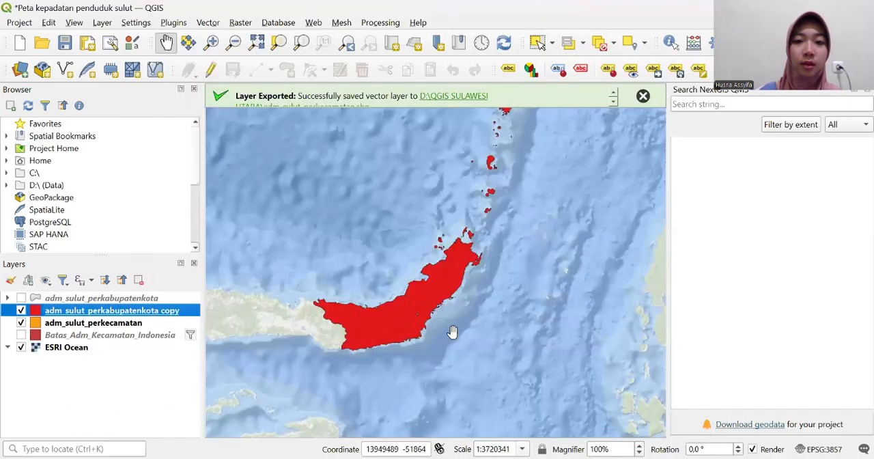
- Return to the print layout and refresh the inset map (Map 2) with the red province styling
drag(452, 319, 438, 396)
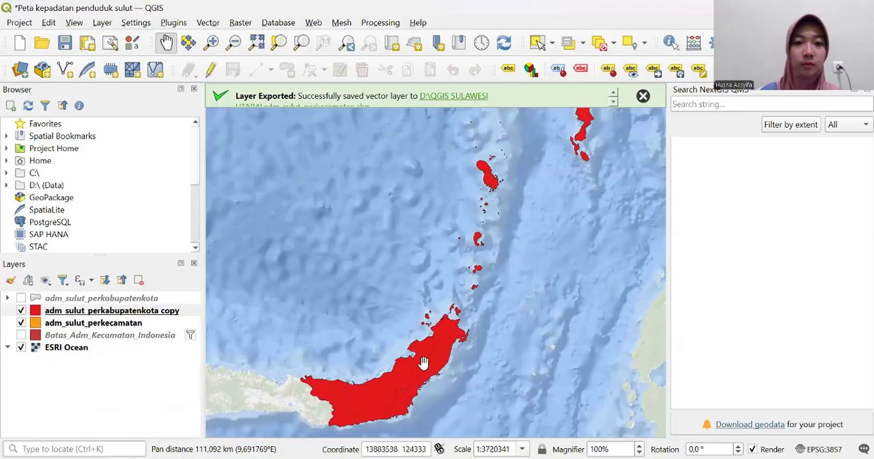
drag(423, 361, 426, 387)
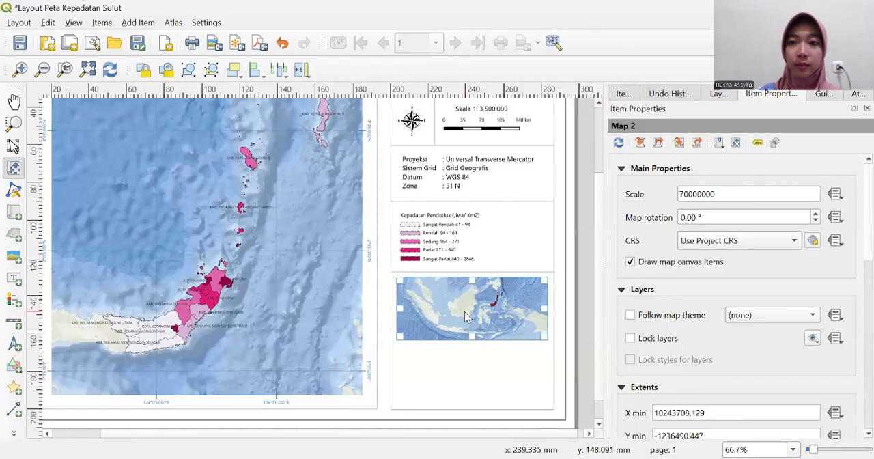
click(617, 141)
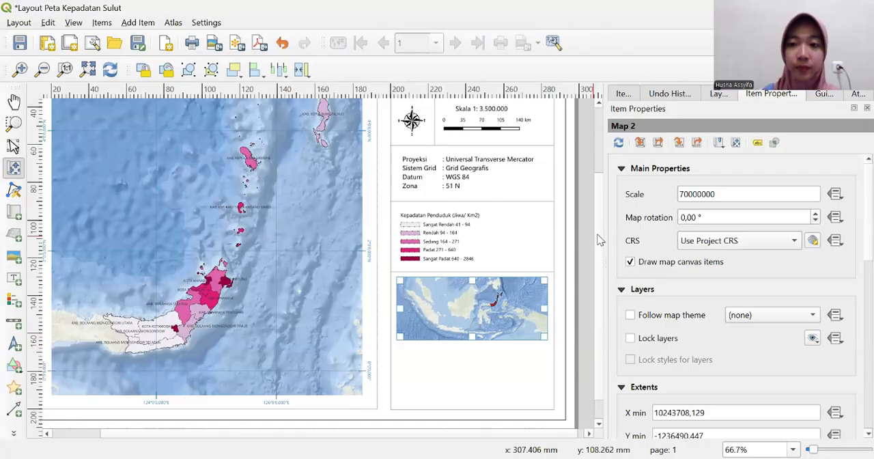
scroll(599, 240, down, 1)
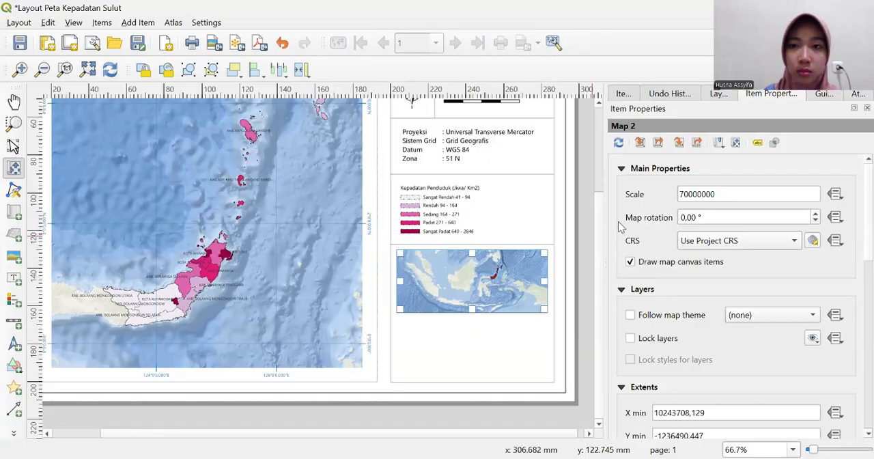
- Try shifting the inset map's content vertically, and bring the whole Indonesian archipelago back inside the frame
click(622, 93)
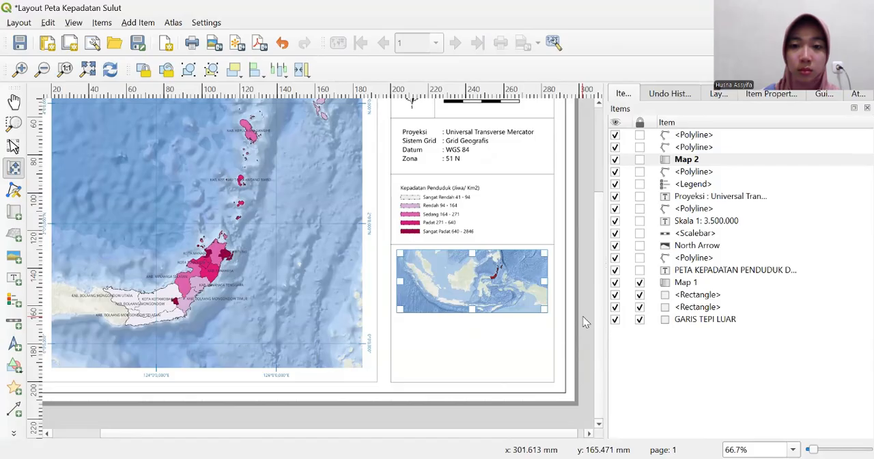
drag(482, 290, 482, 305)
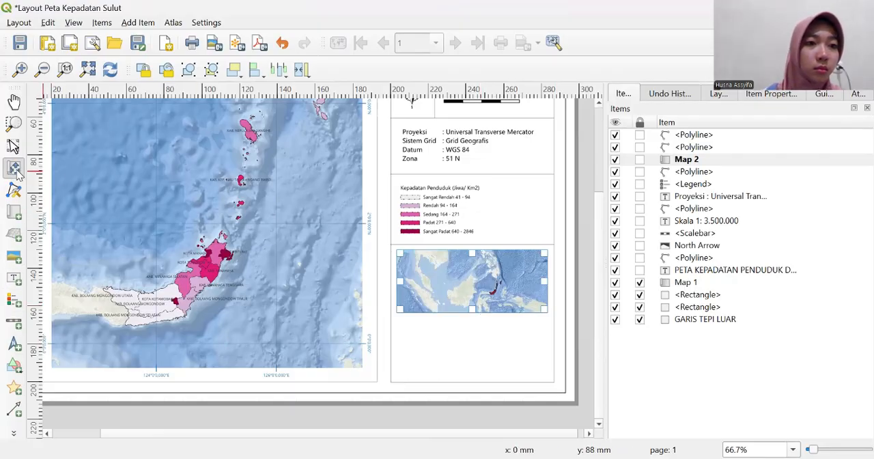
scroll(465, 286, down, 3)
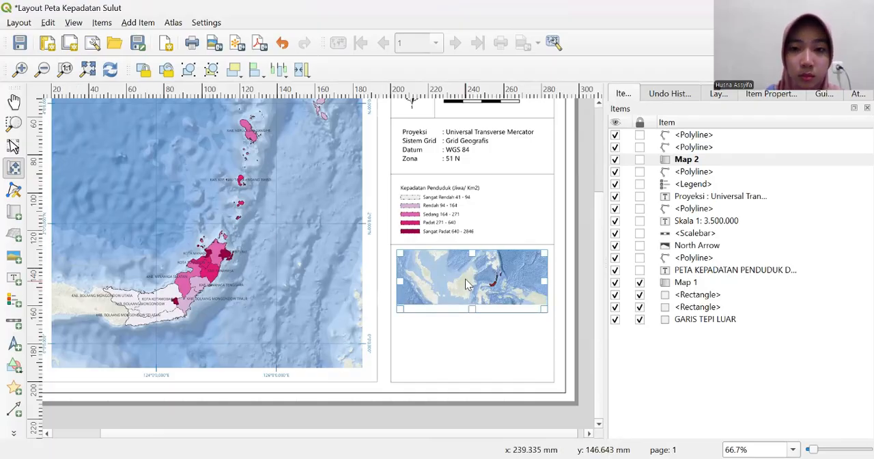
drag(477, 280, 477, 277)
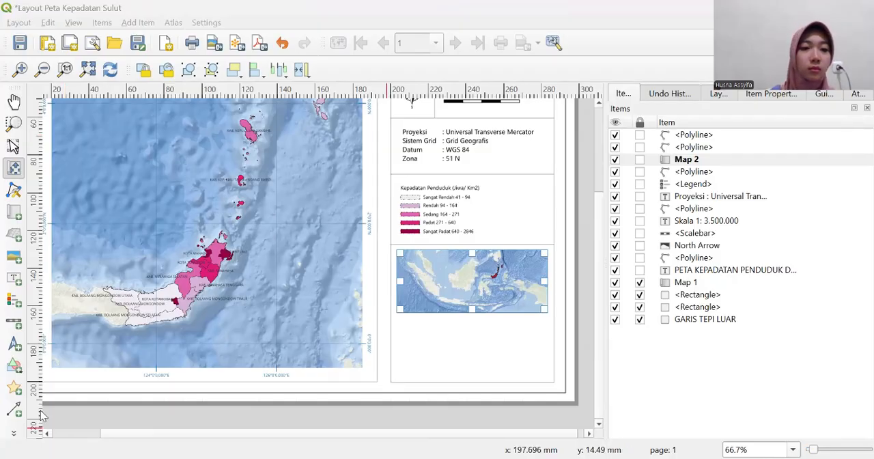
click(12, 435)
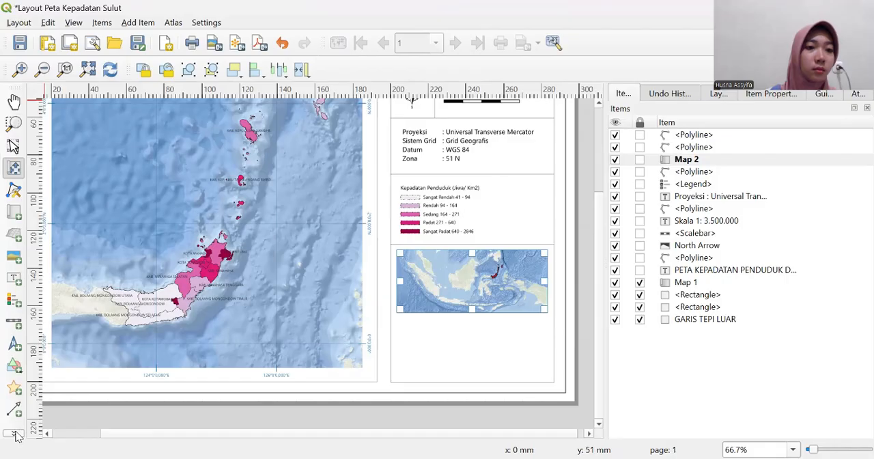
click(14, 278)
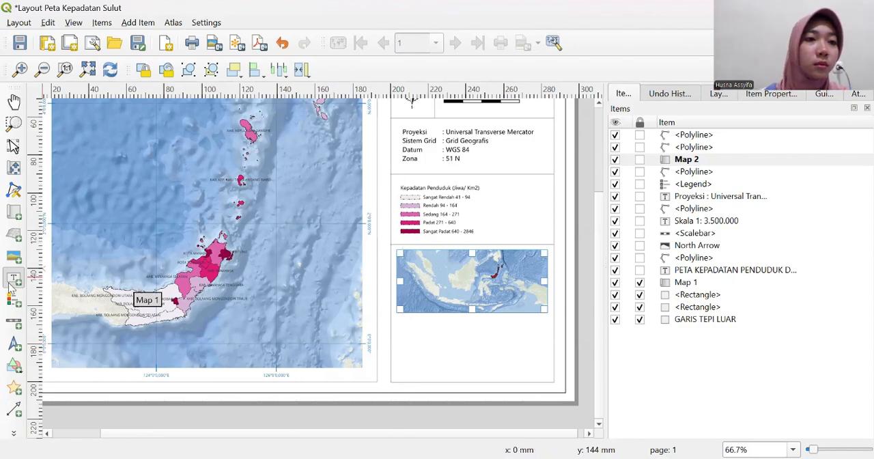
click(13, 432)
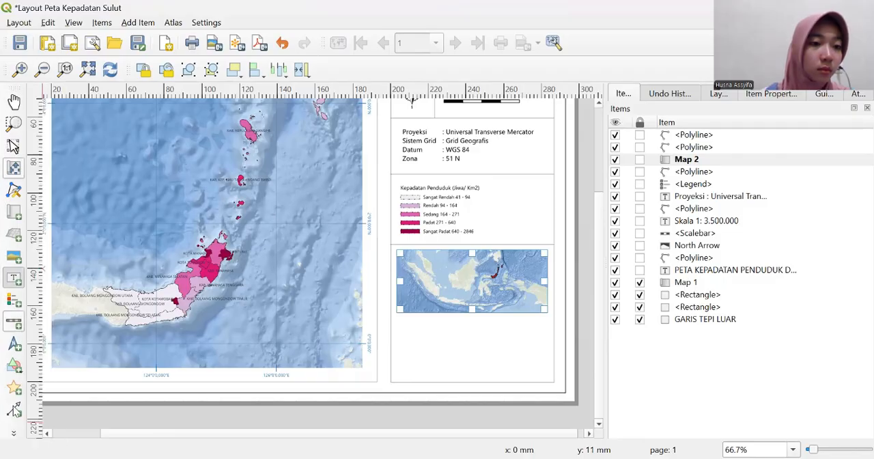
click(13, 433)
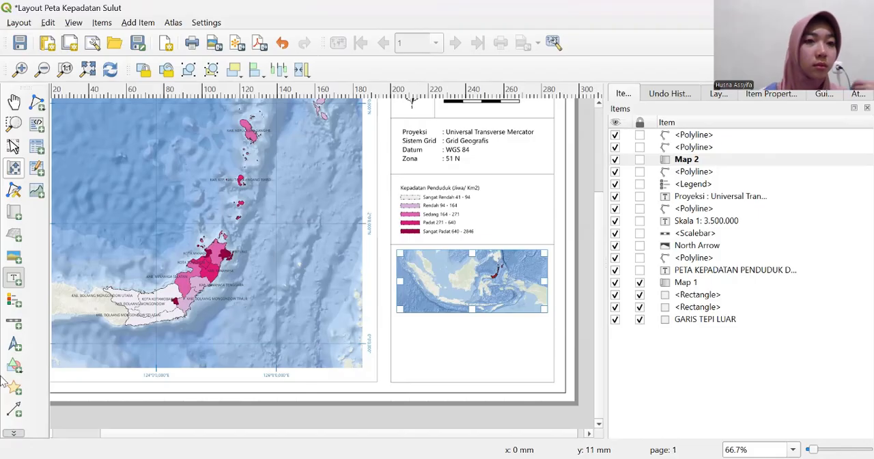
click(36, 105)
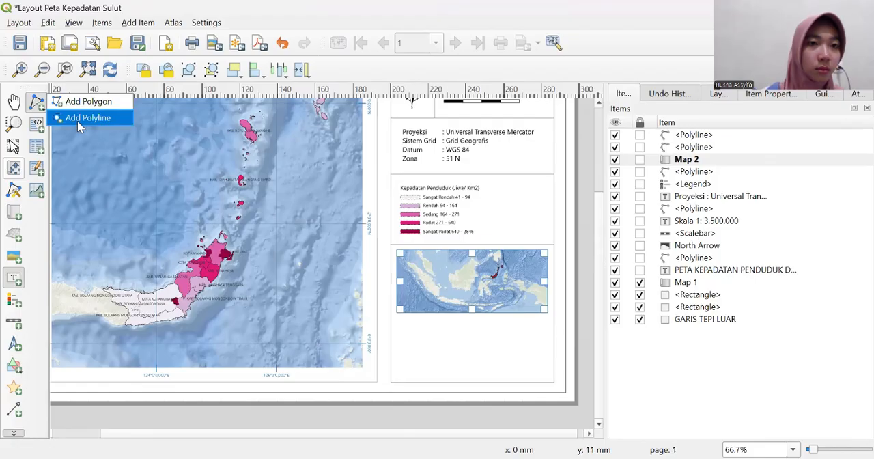
click(86, 118)
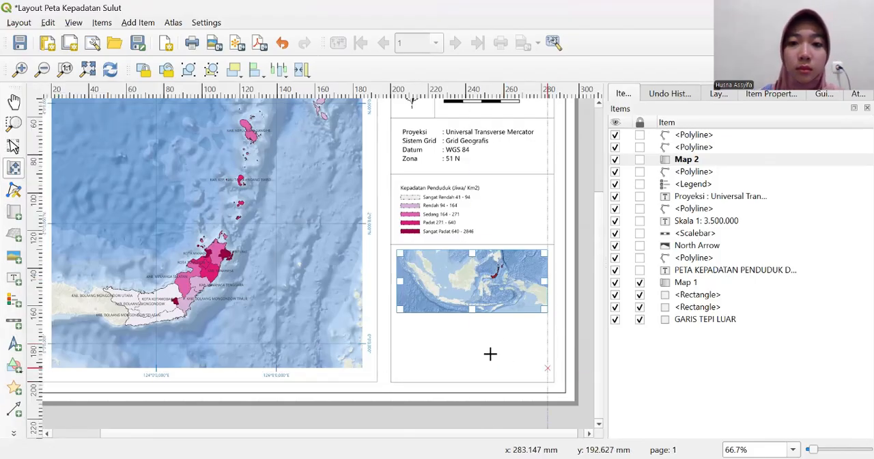
click(586, 360)
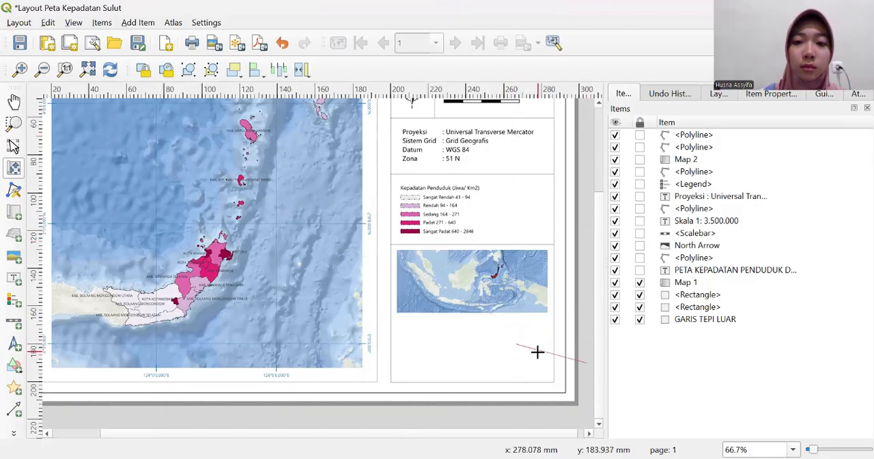
right_click(512, 363)
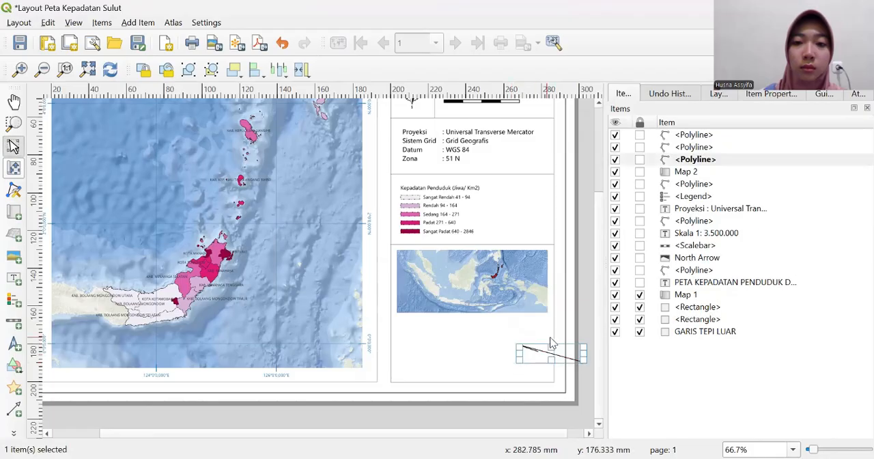
right_click(557, 348)
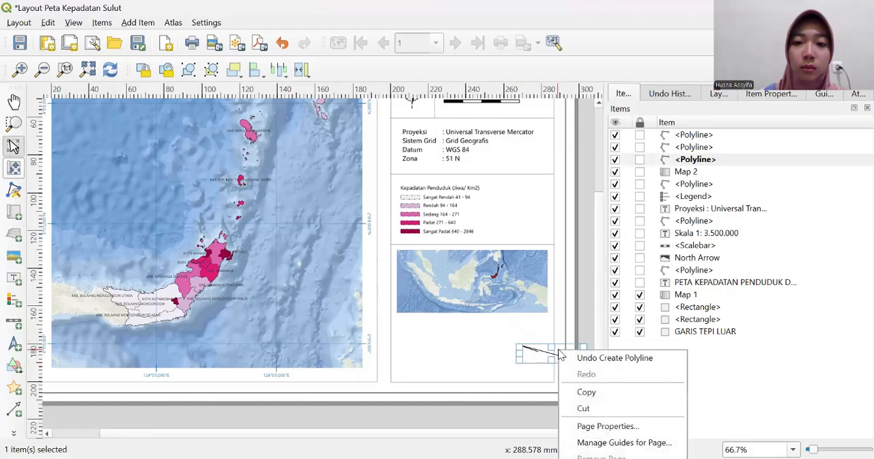
click(583, 409)
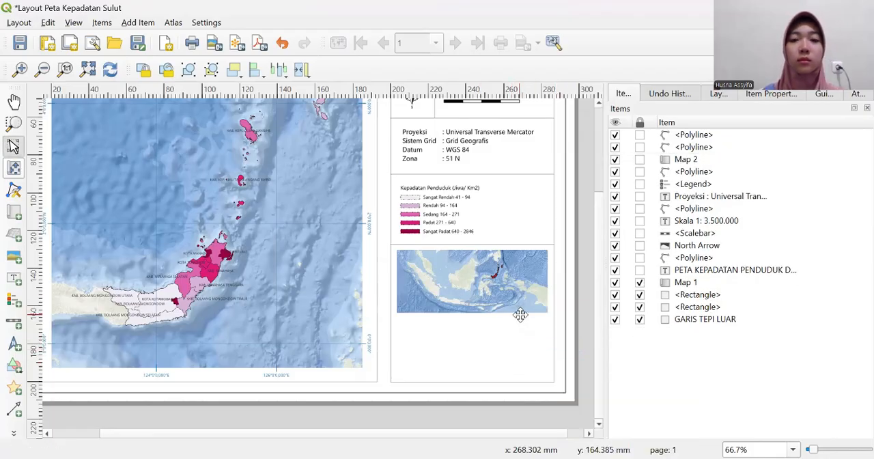
- Resize the Indonesia inset map by lowering its upper edge and extending its lower edge slightly, leaving room above for a heading
click(467, 279)
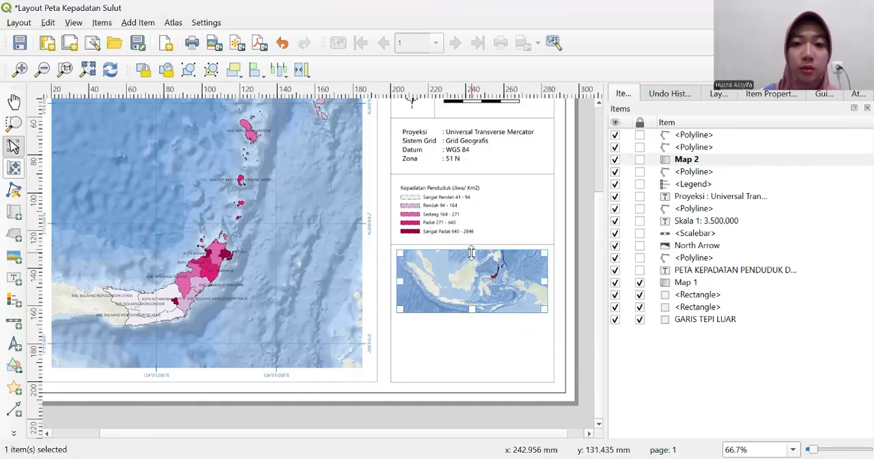
drag(471, 254, 473, 261)
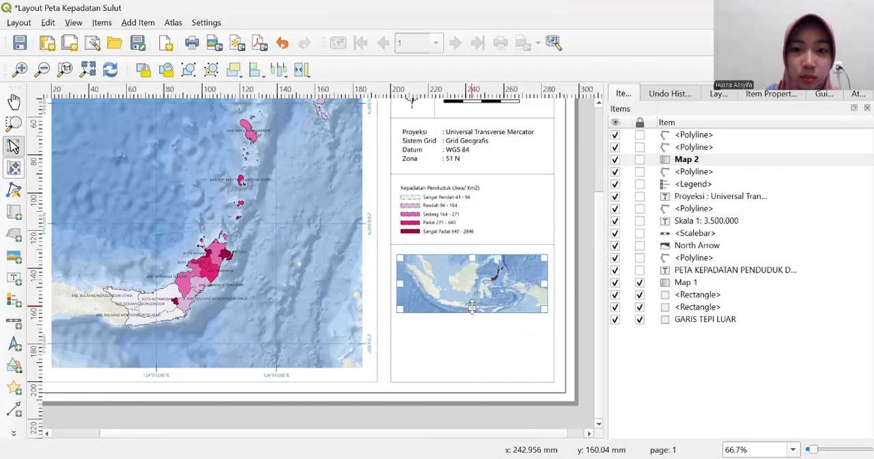
drag(471, 308, 472, 311)
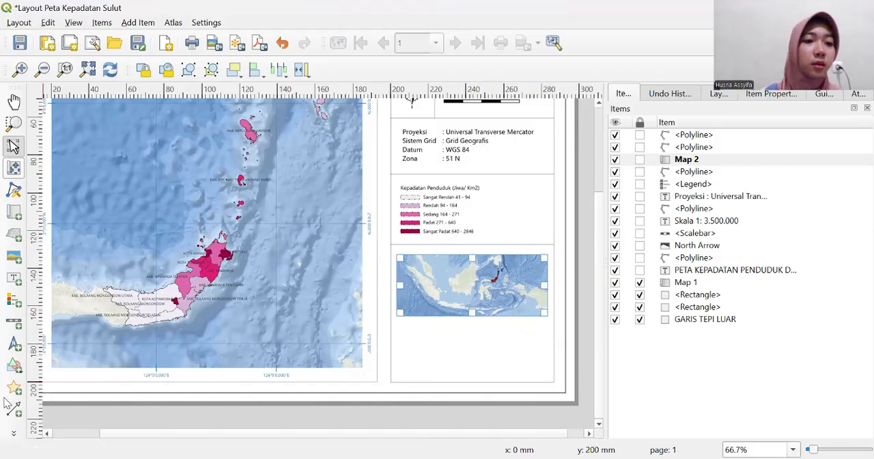
- Add a label between the legend's divider line and the Indonesia inset map with the text PETA INDONESIA
click(9, 282)
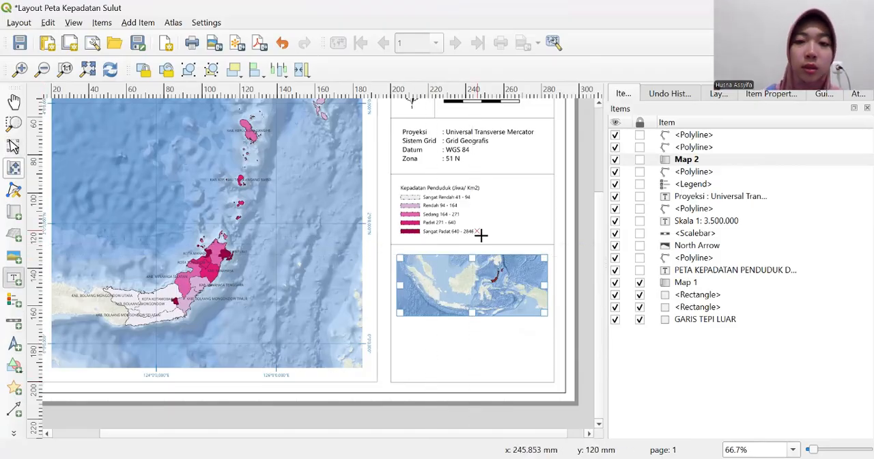
drag(445, 247, 497, 250)
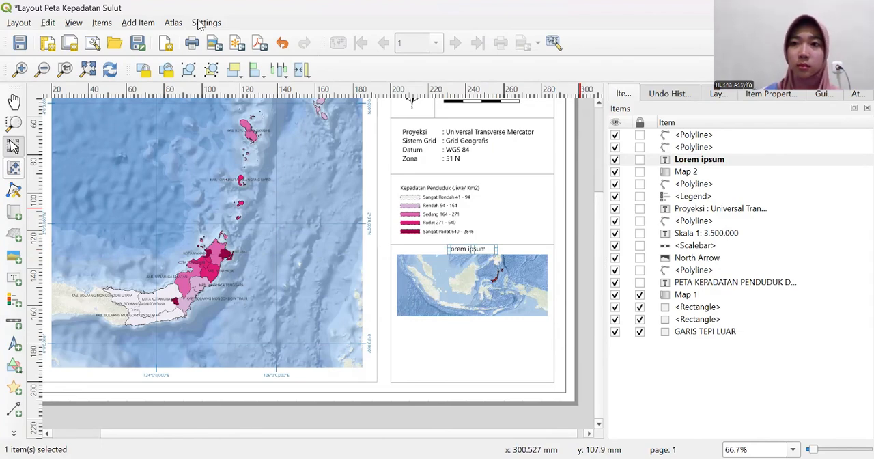
click(790, 94)
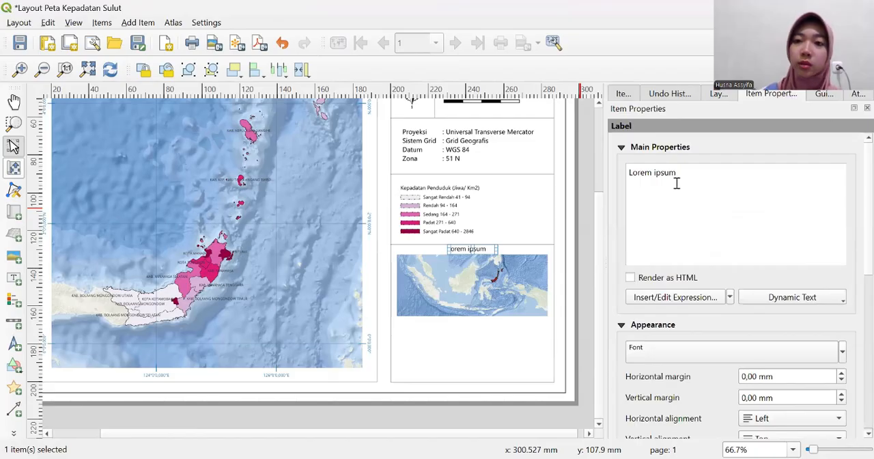
key(BackSpace)
key(BackSpace)
key(BackSpace)
key(BackSpace)
key(BackSpace)
key(BackSpace)
key(BackSpace)
key(BackSpace)
key(BackSpace)
key(BackSpace)
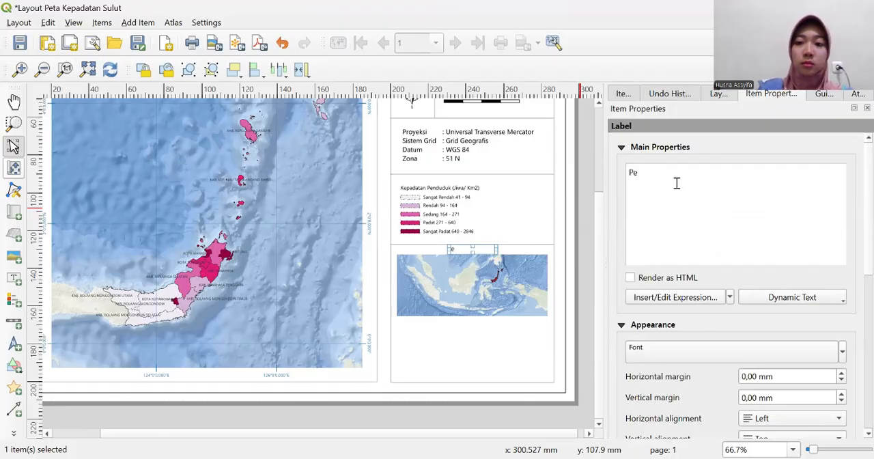
text(PE)
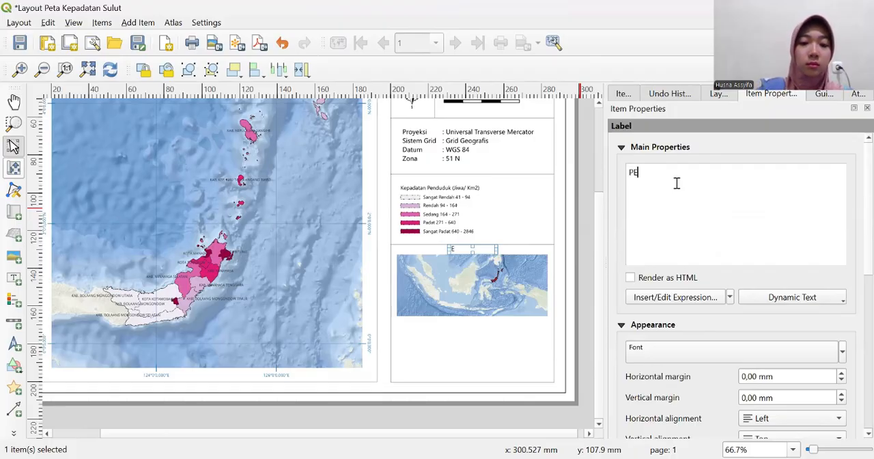
text(TA INDONESIA)
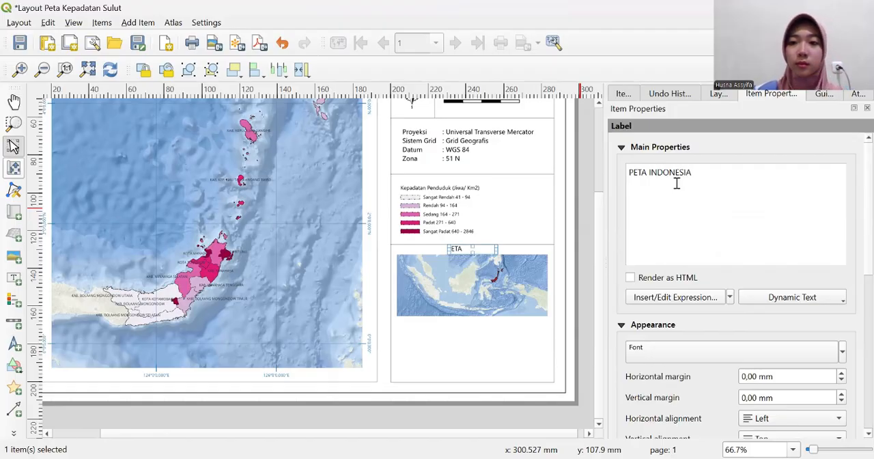
- Set the PETA INDONESIA label's font to Arial Rounded MT
click(702, 352)
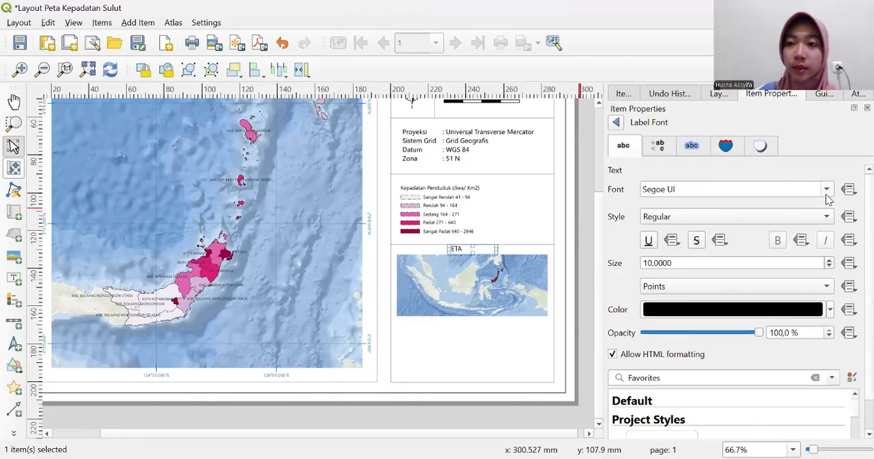
click(731, 197)
scroll(690, 230, up, 10)
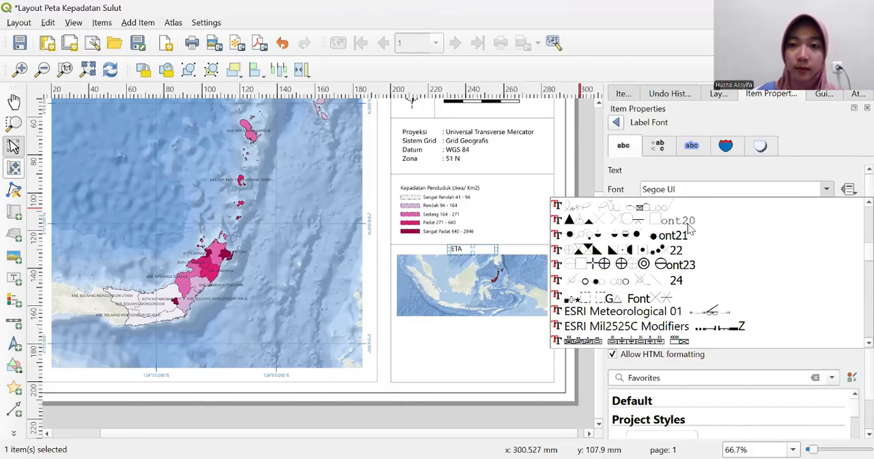
scroll(679, 249, up, 15)
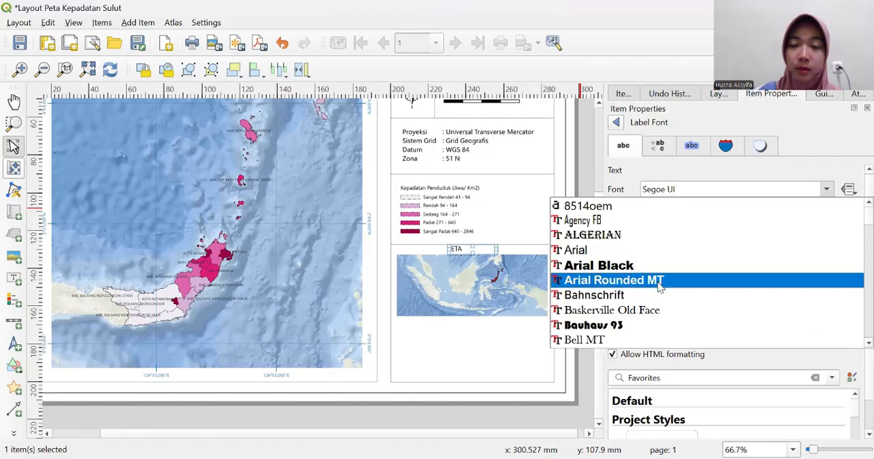
click(658, 286)
- Set the PETA INDONESIA label's font size to 8 points
drag(676, 263, 652, 264)
click(652, 263)
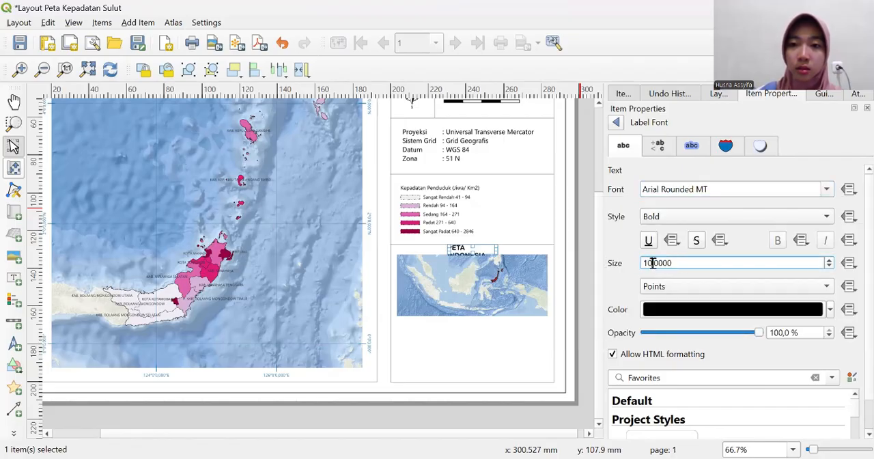
key(BackSpace)
key(BackSpace)
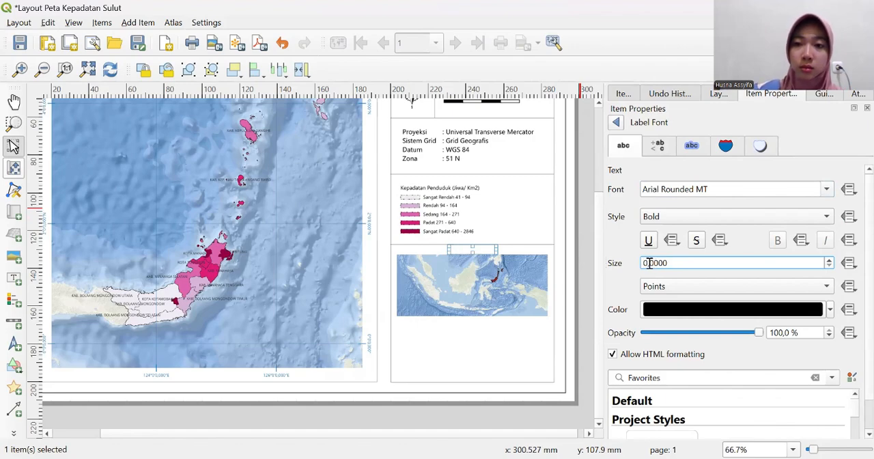
text(7)
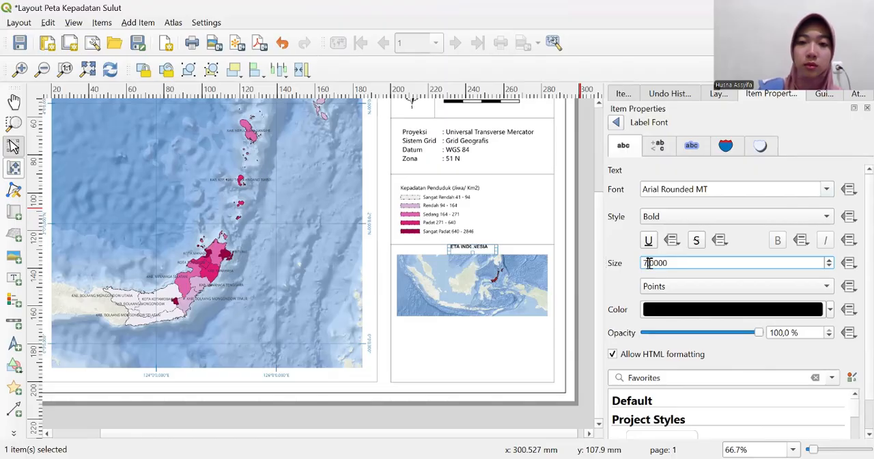
key(BackSpace)
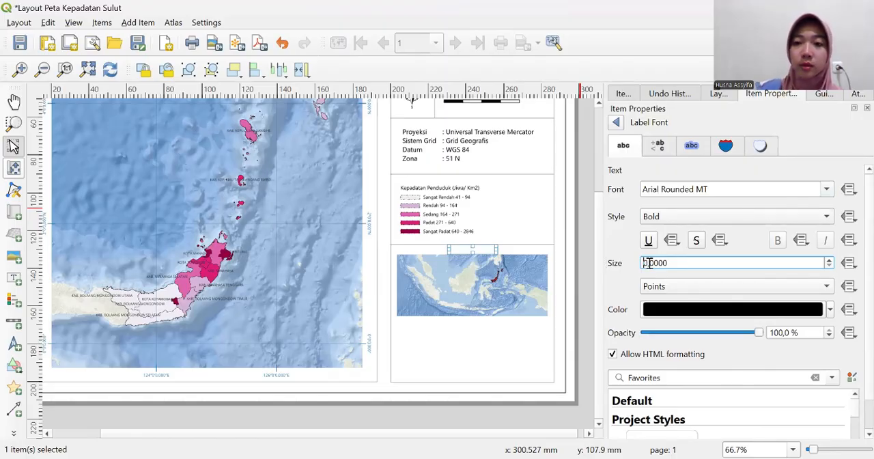
text(9)
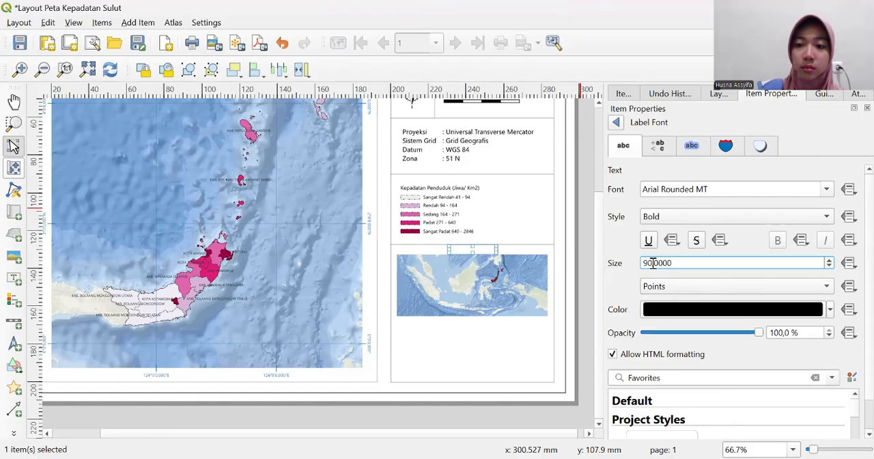
key(BackSpace)
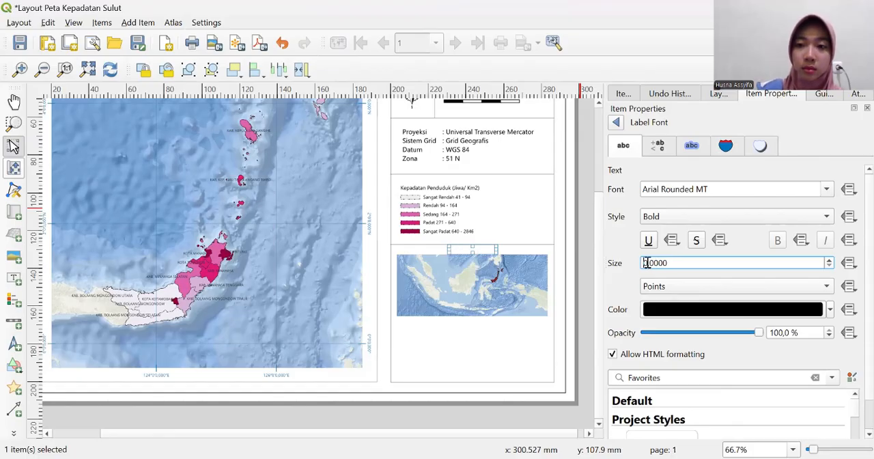
text(8)
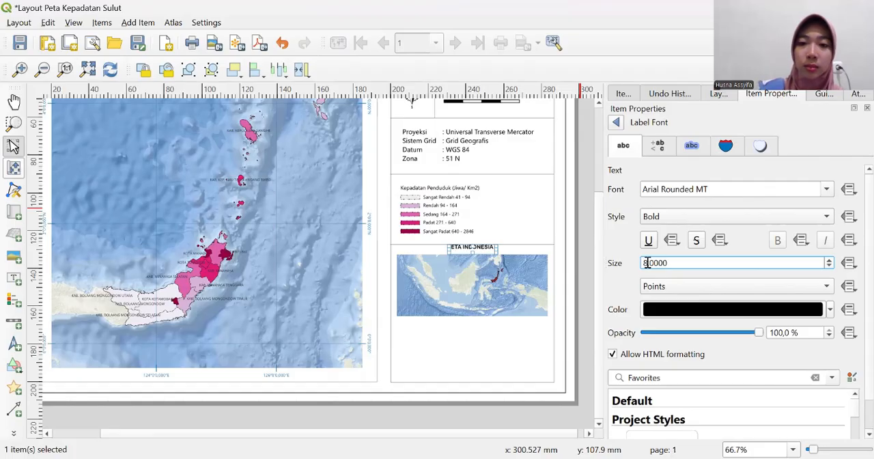
key(Return)
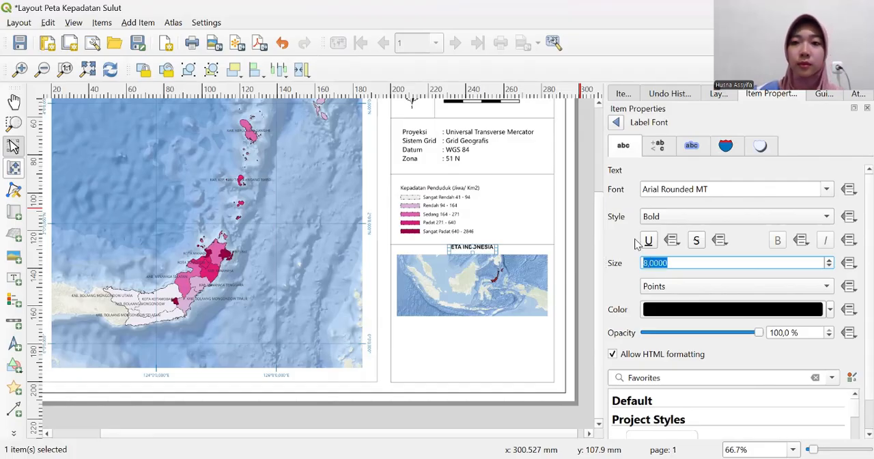
click(471, 245)
click(472, 250)
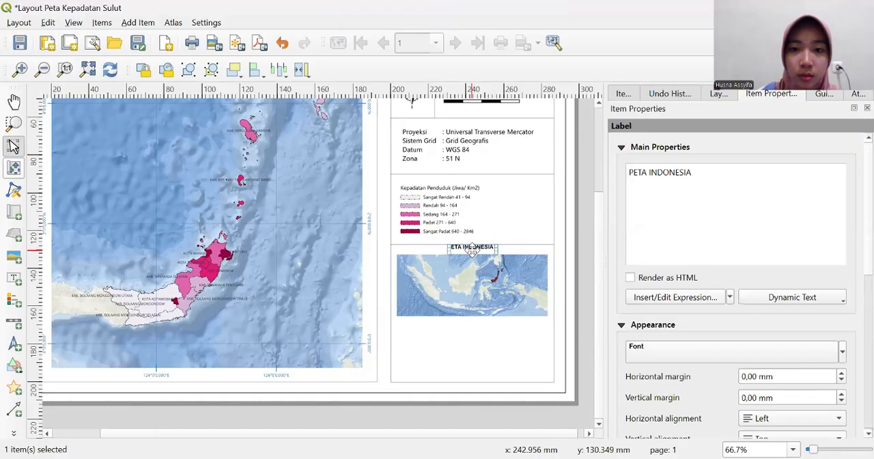
click(469, 245)
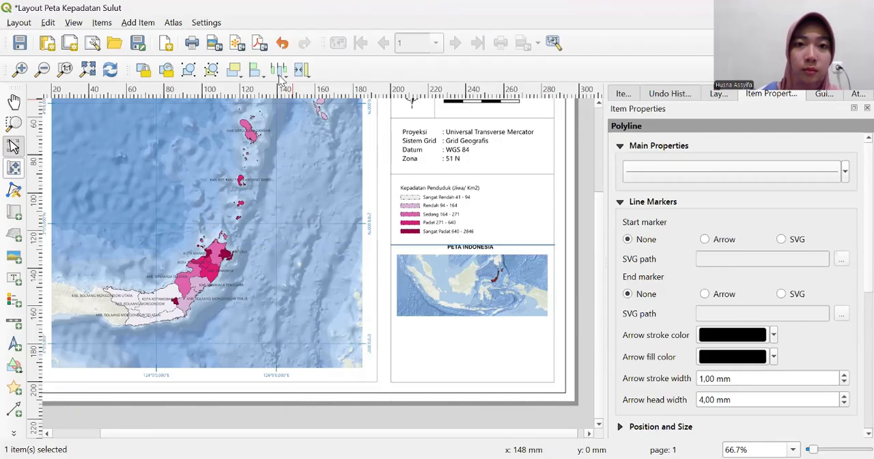
click(282, 43)
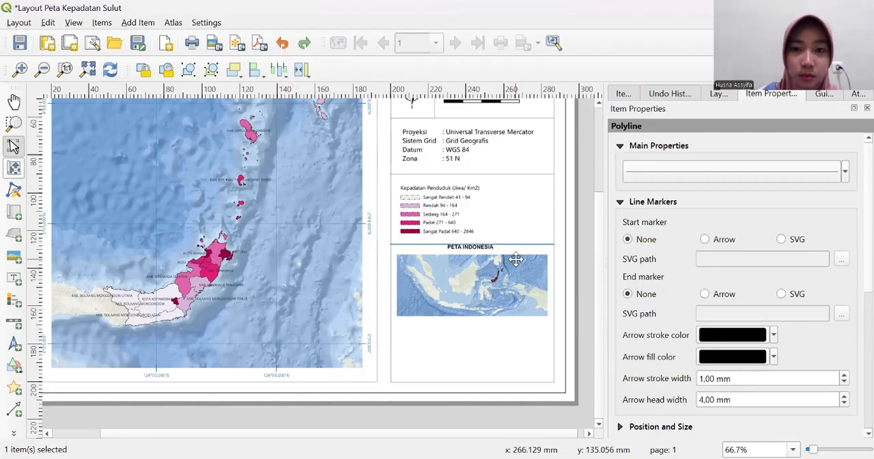
- Reduce the height of the PETA INDONESIA label's frame and position it just below the divider line, above the inset map
click(478, 248)
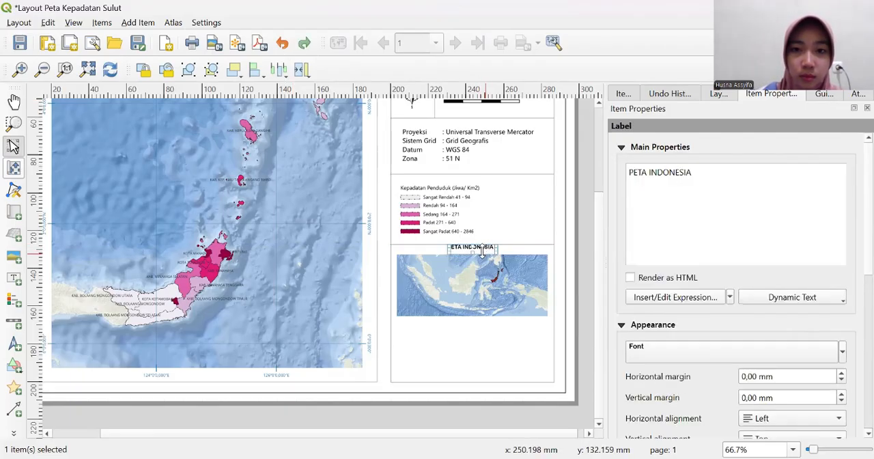
click(478, 245)
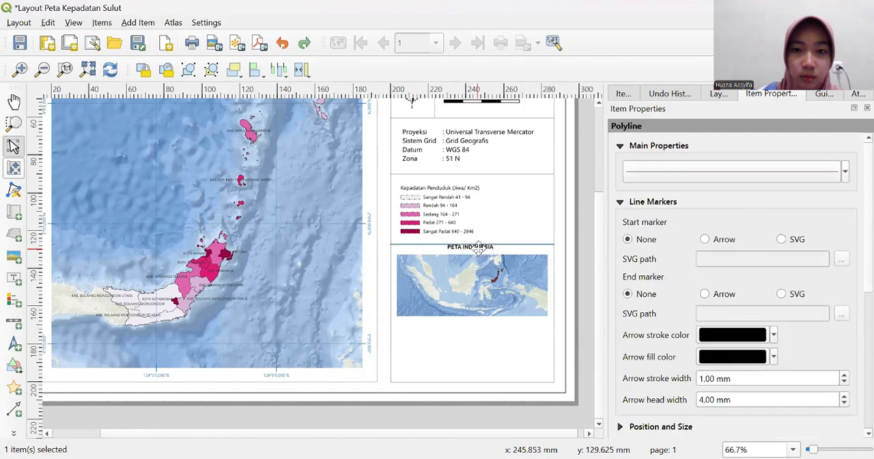
click(482, 248)
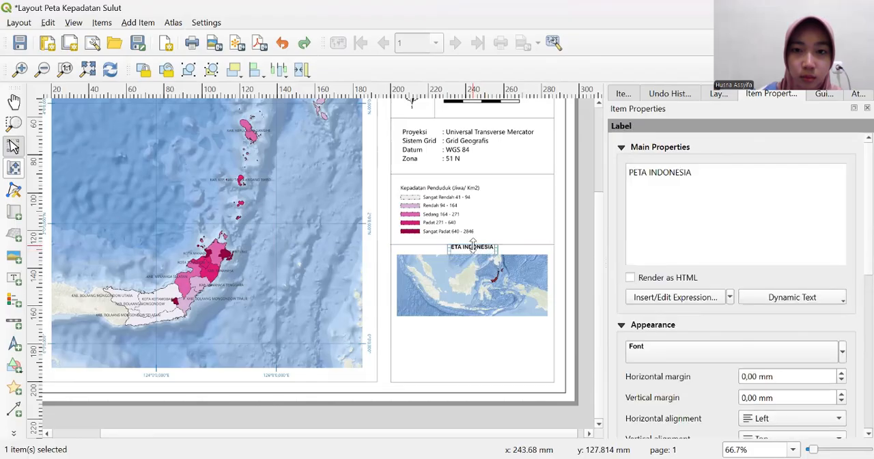
drag(473, 246, 472, 254)
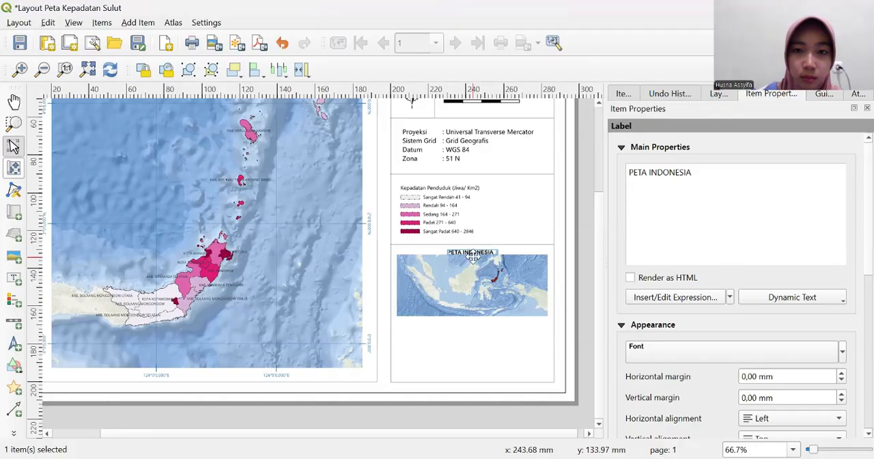
drag(471, 251, 472, 247)
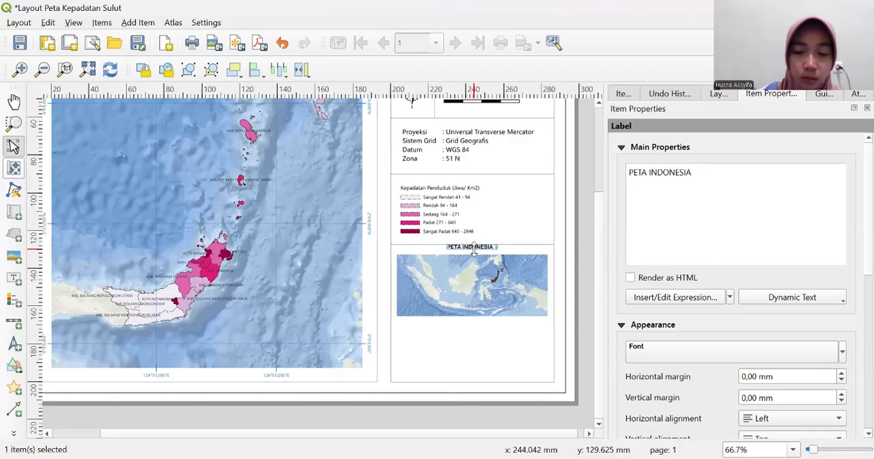
- Move the PETA INDONESIA label slightly down so it sits clear of the divider line, just above the inset map
drag(473, 250, 473, 252)
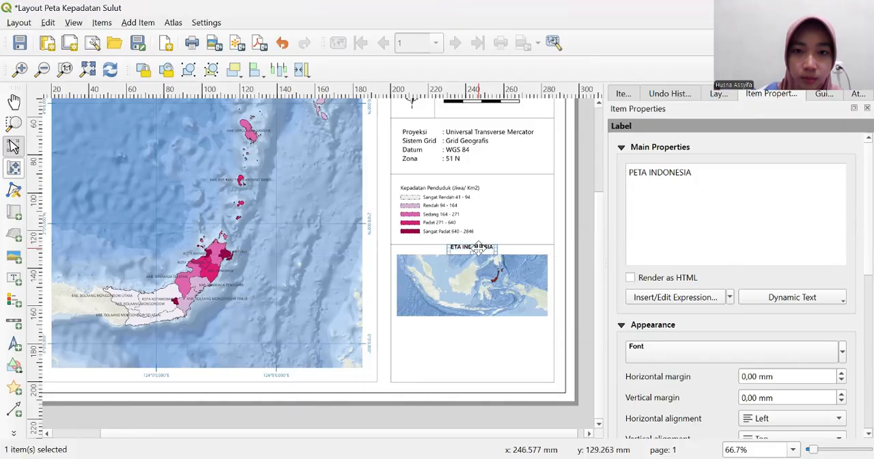
click(481, 253)
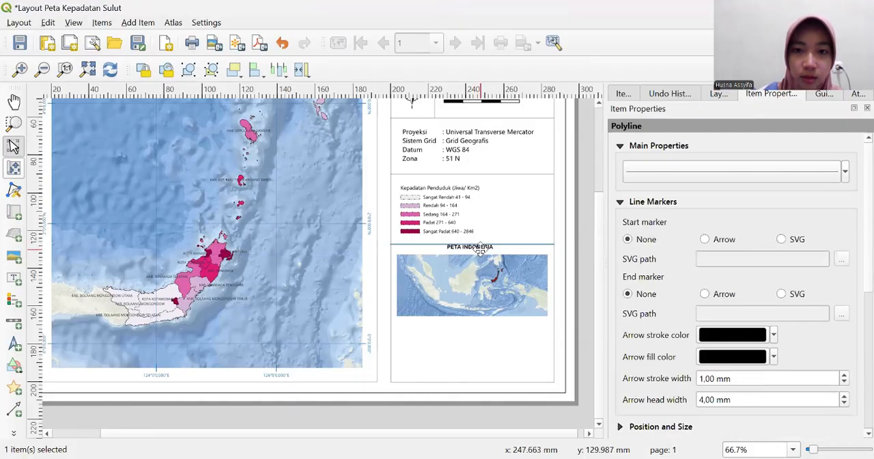
click(486, 252)
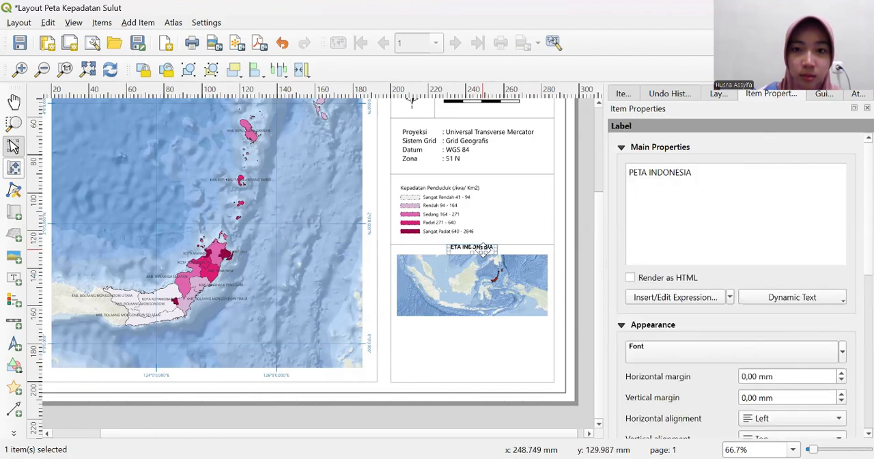
click(483, 250)
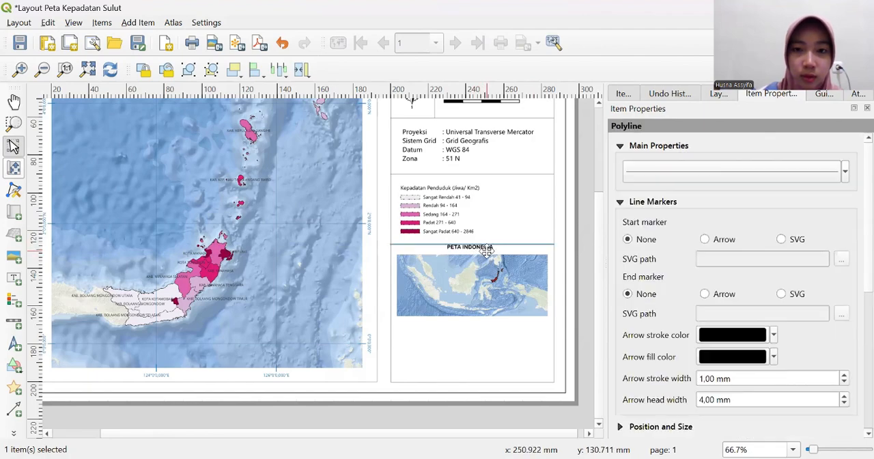
click(483, 251)
drag(483, 251, 483, 254)
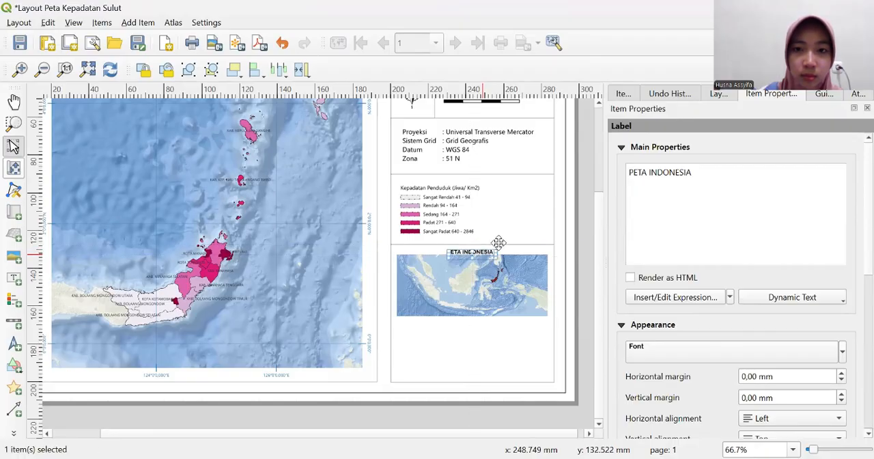
click(587, 181)
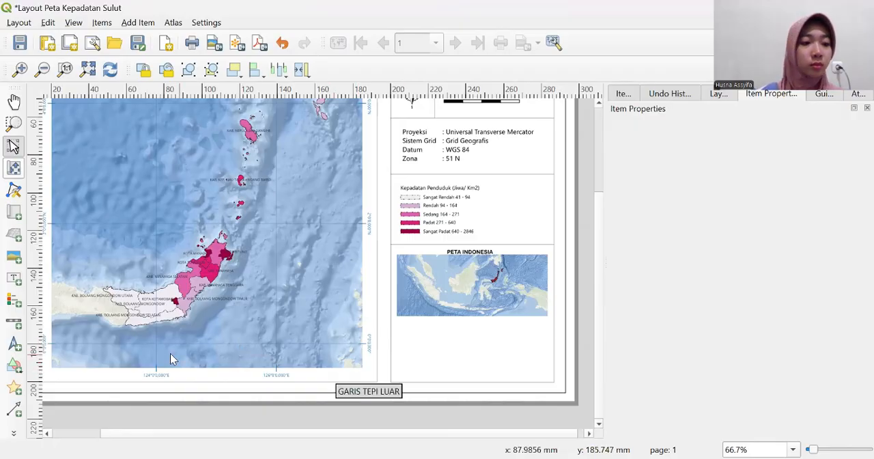
- Draw a small rectangle just below the Indonesia inset map and fill it with the recently used red
click(13, 366)
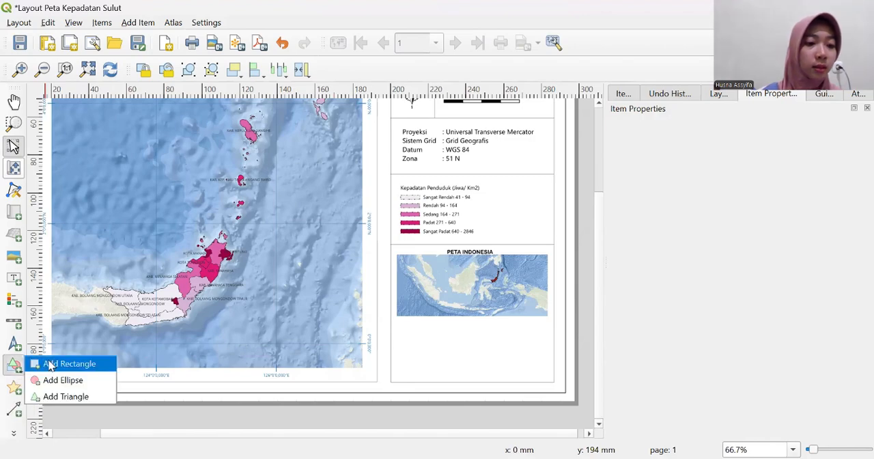
click(62, 364)
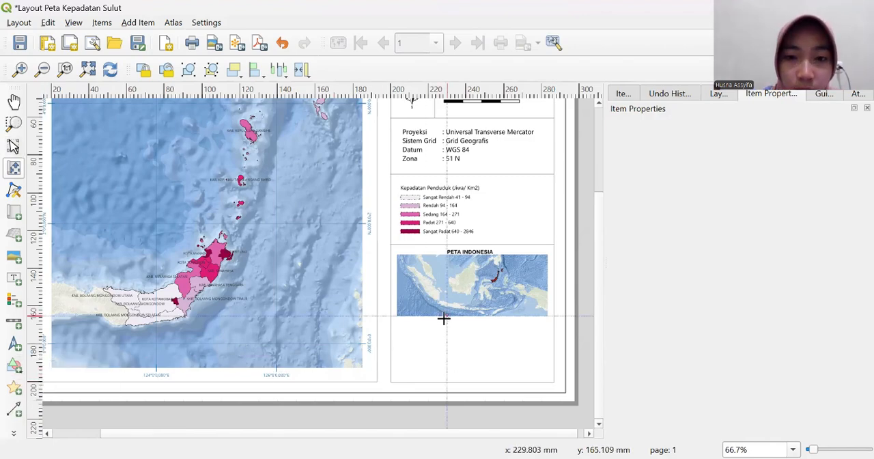
drag(443, 318, 458, 321)
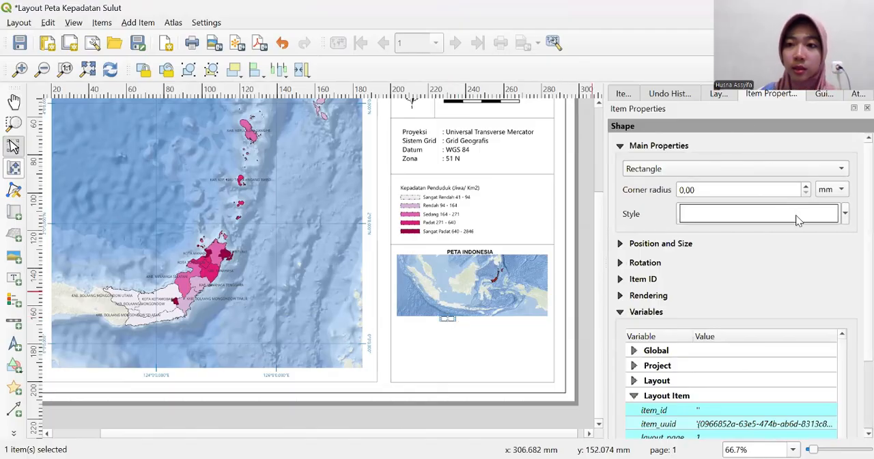
click(846, 215)
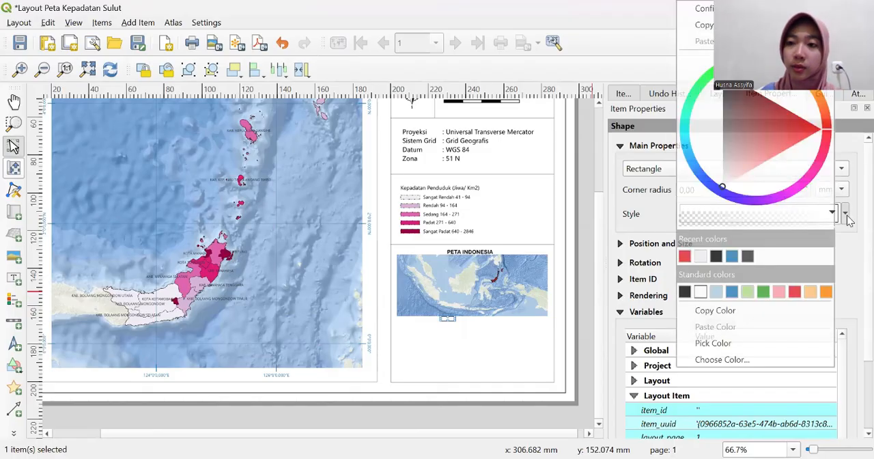
click(684, 256)
click(592, 210)
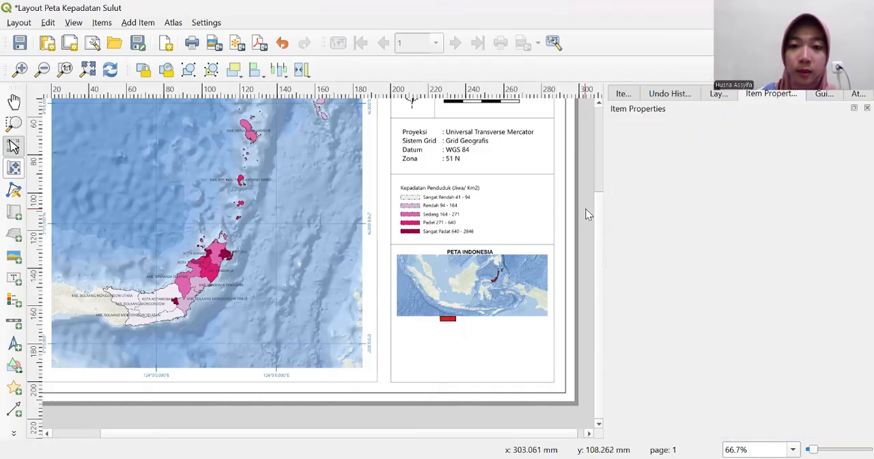
- Move the red rectangle slightly lower to leave a small gap beneath the inset map
click(448, 317)
drag(447, 317, 447, 322)
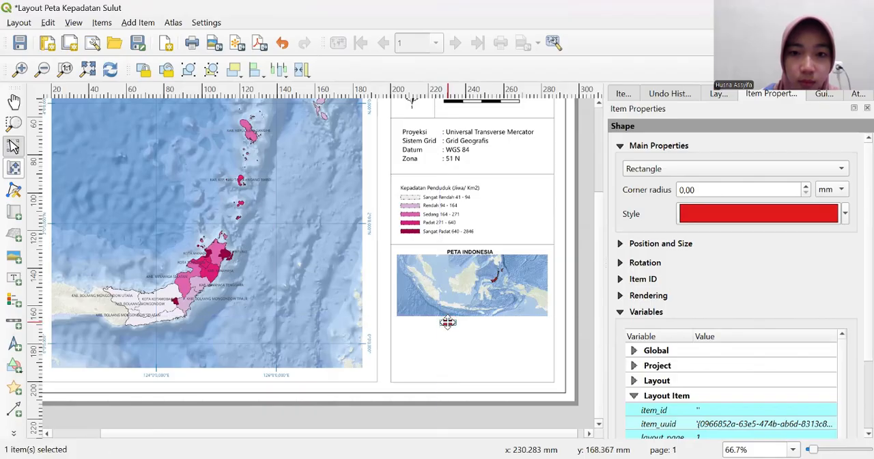
click(587, 216)
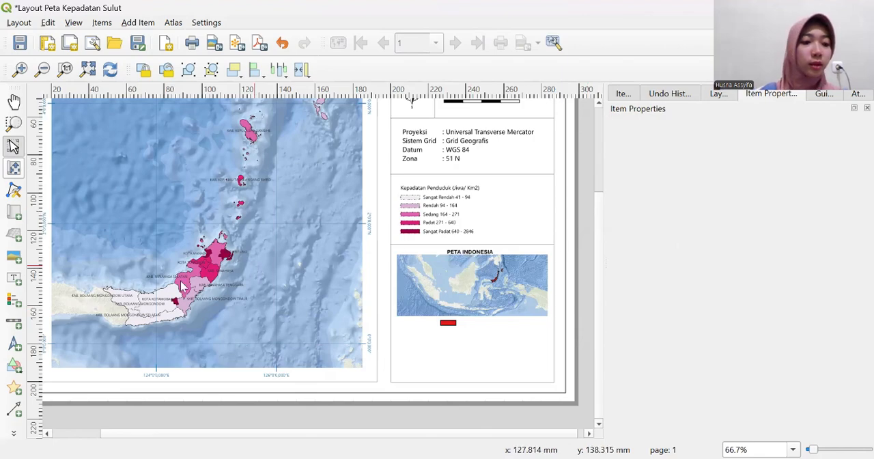
- Add a label beside the red rectangle, on its right, with the text Provinsi Sulawesi Utara
click(14, 277)
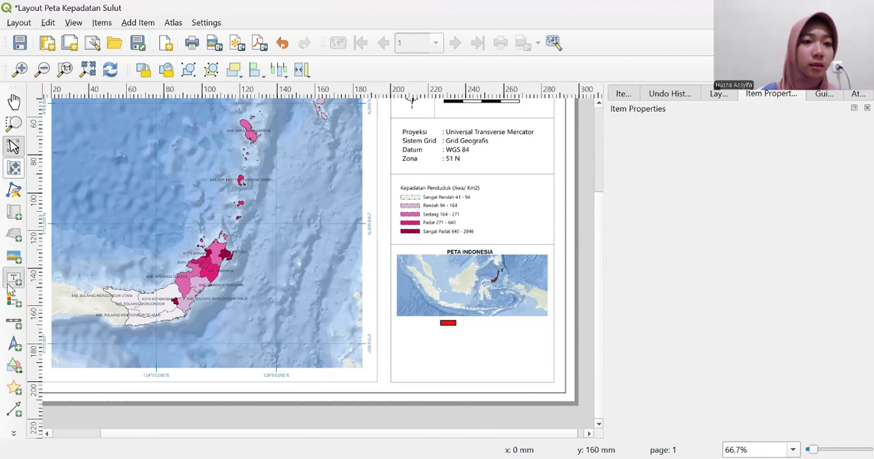
click(469, 328)
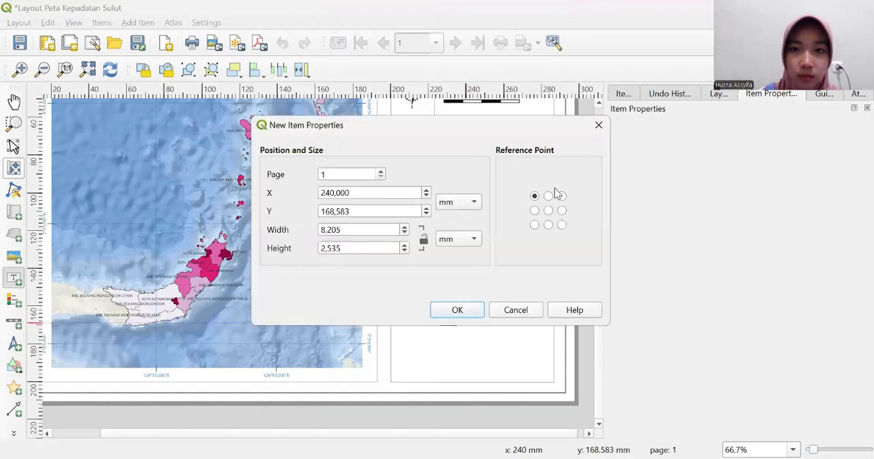
click(599, 126)
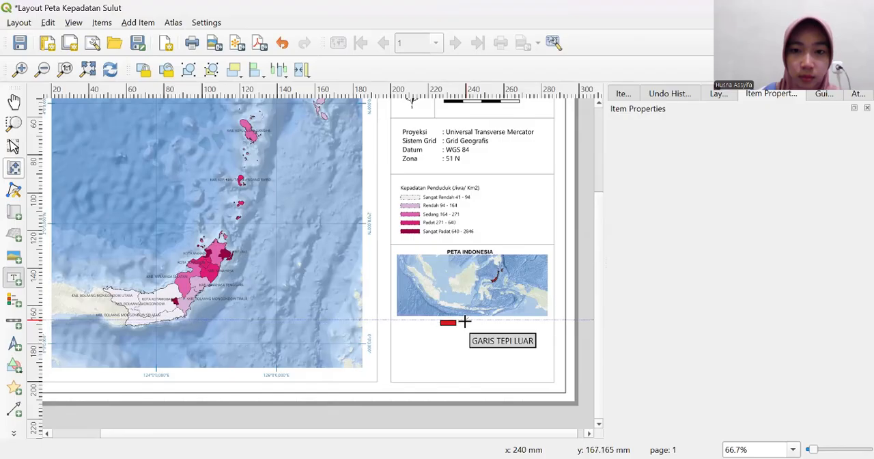
drag(464, 321, 511, 328)
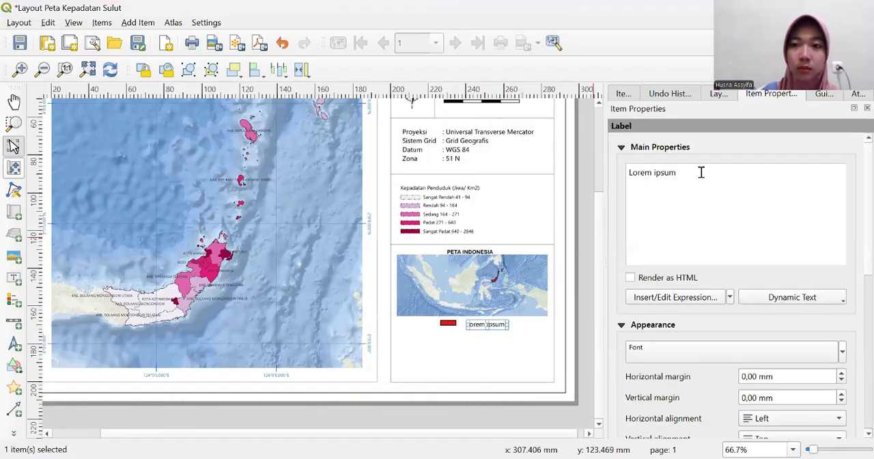
key(BackSpace)
key(BackSpace)
key(BackSpace)
key(BackSpace)
key(BackSpace)
key(BackSpace)
key(BackSpace)
key(BackSpace)
key(BackSpace)
key(BackSpace)
key(BackSpace)
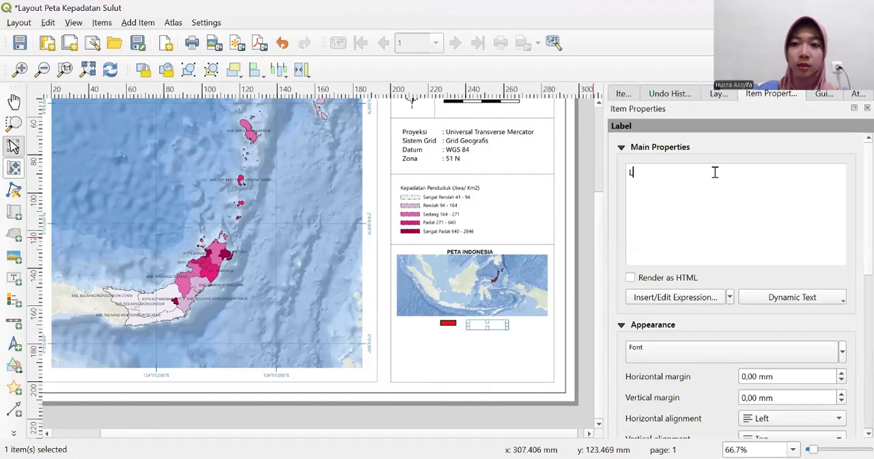
text(Pr)
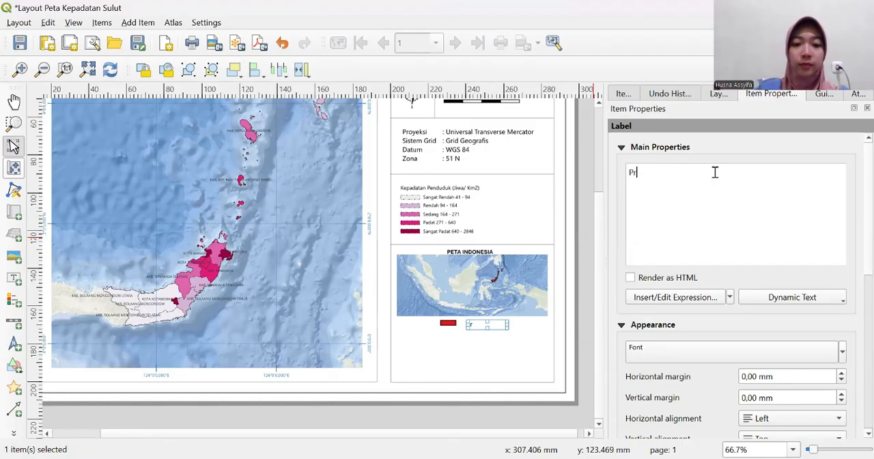
text(ovinsi )
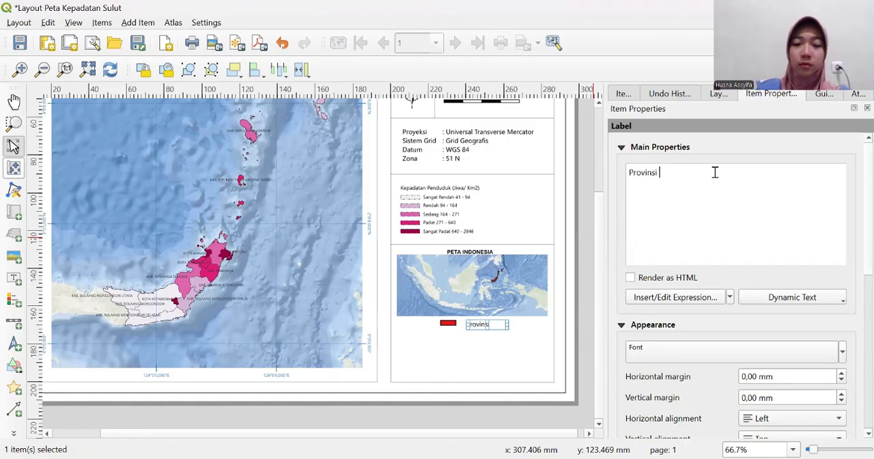
text(Sulawesi U)
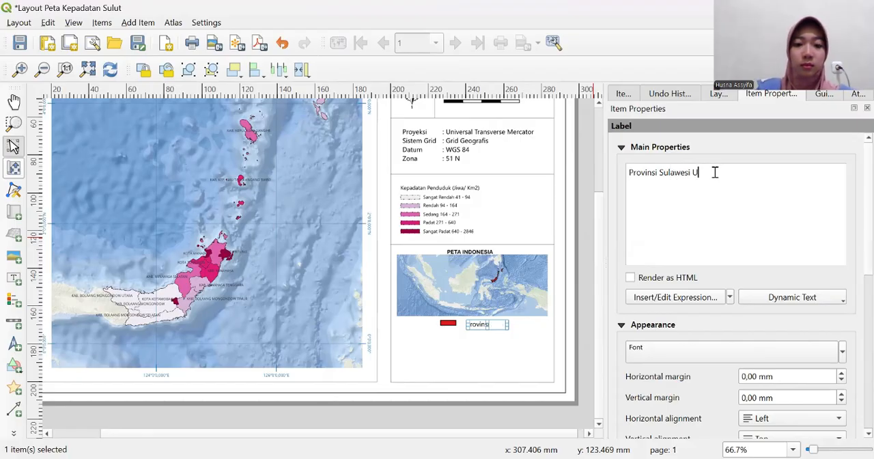
text(tara)
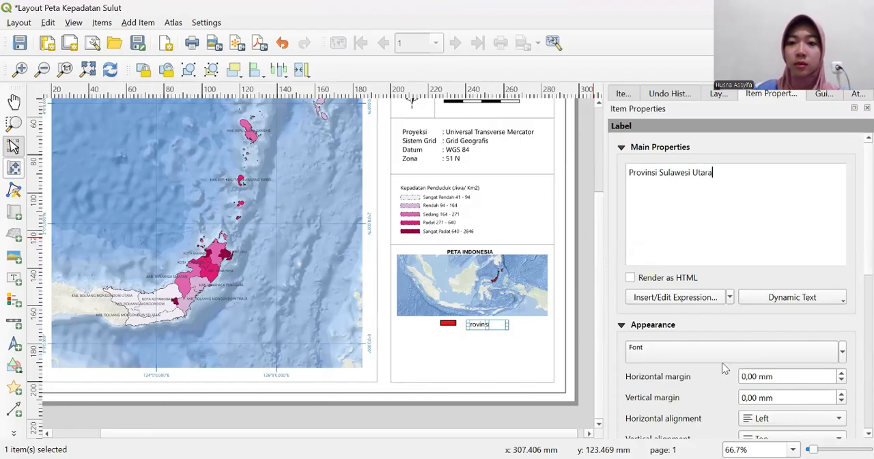
- Set the Provinsi Sulawesi Utara label's font size to 6 points
click(725, 355)
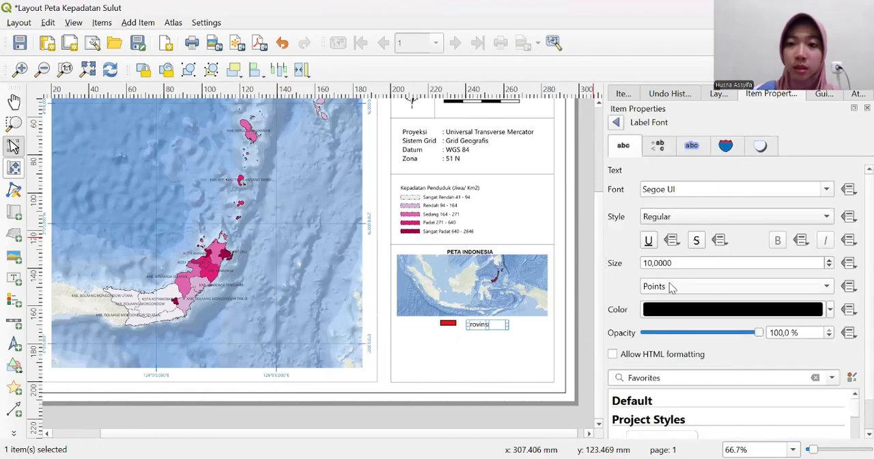
click(652, 263)
key(BackSpace)
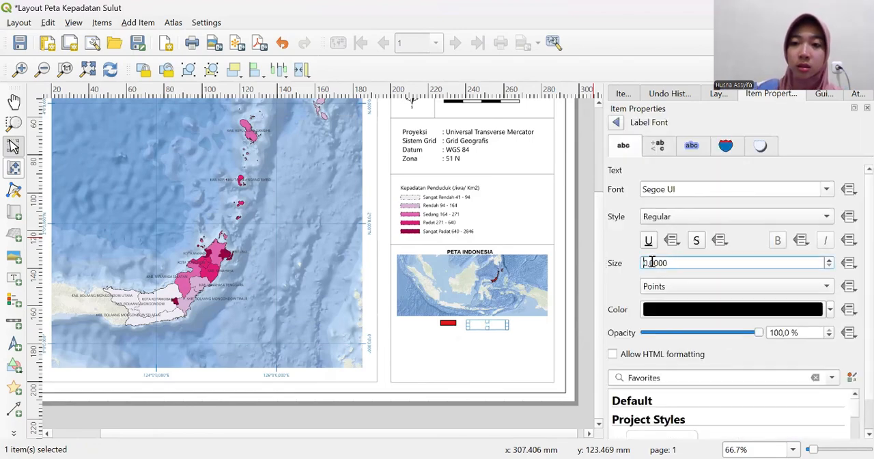
text(7)
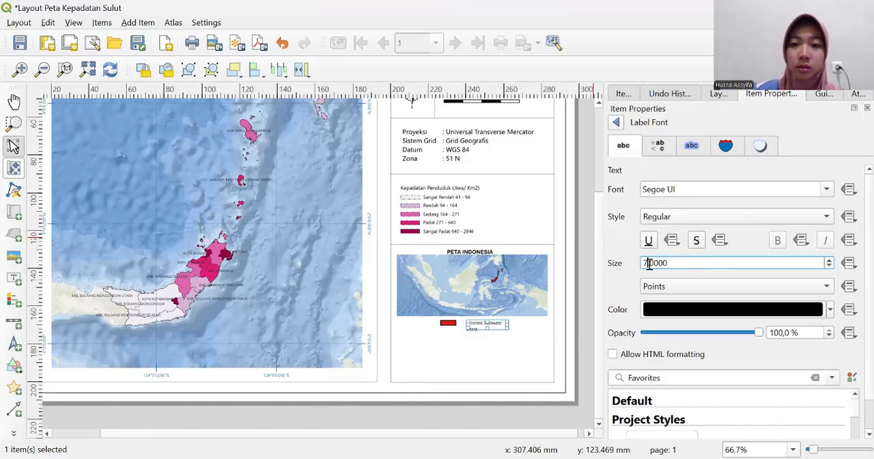
key(BackSpace)
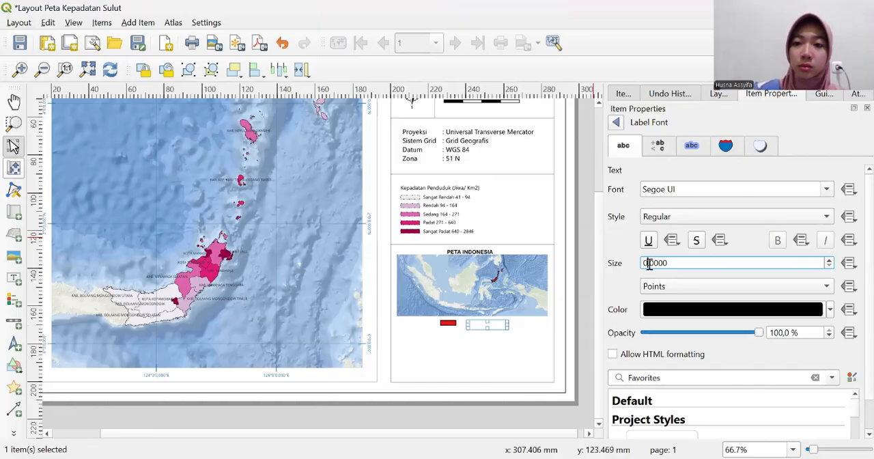
text(6)
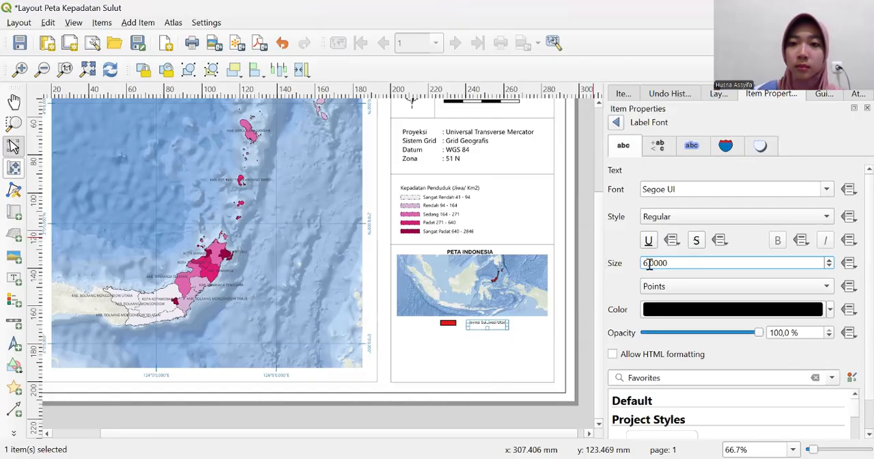
- Try Arial Rounded MT as the font of the Provinsi Sulawesi Utara label
click(832, 191)
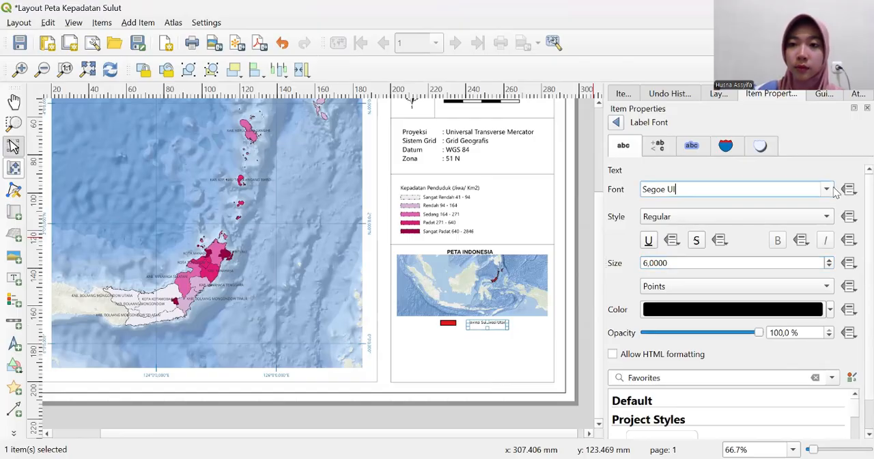
click(829, 192)
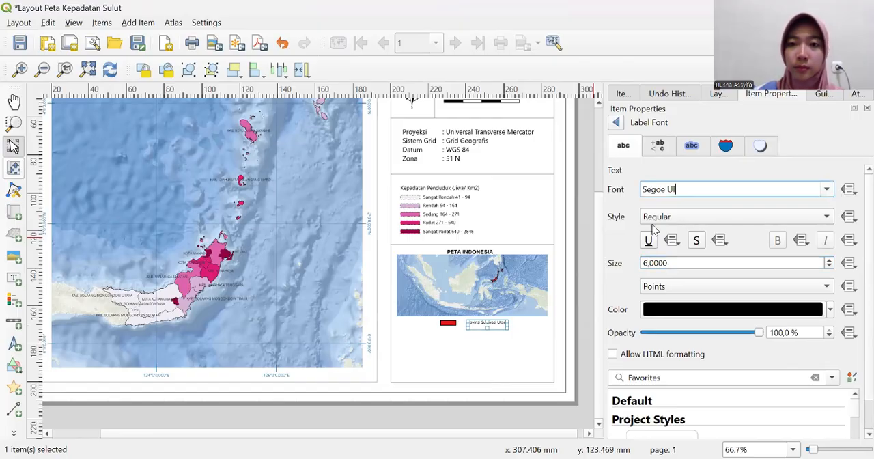
scroll(650, 232, up, 10)
scroll(650, 233, up, 15)
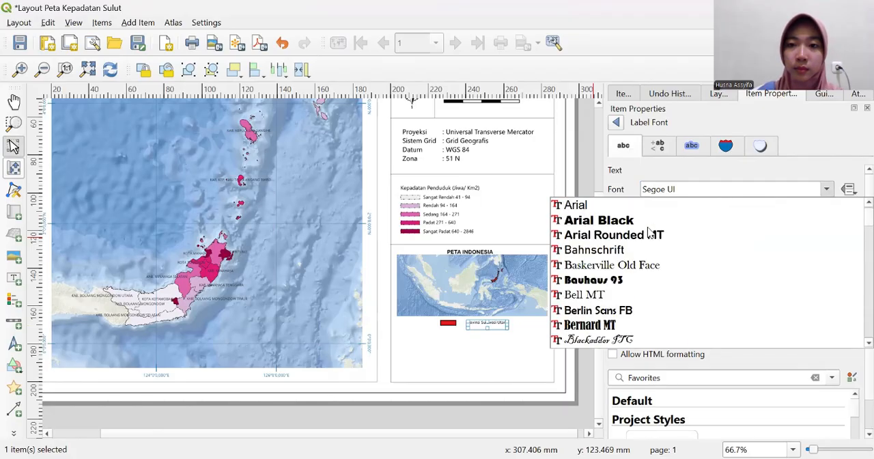
click(645, 286)
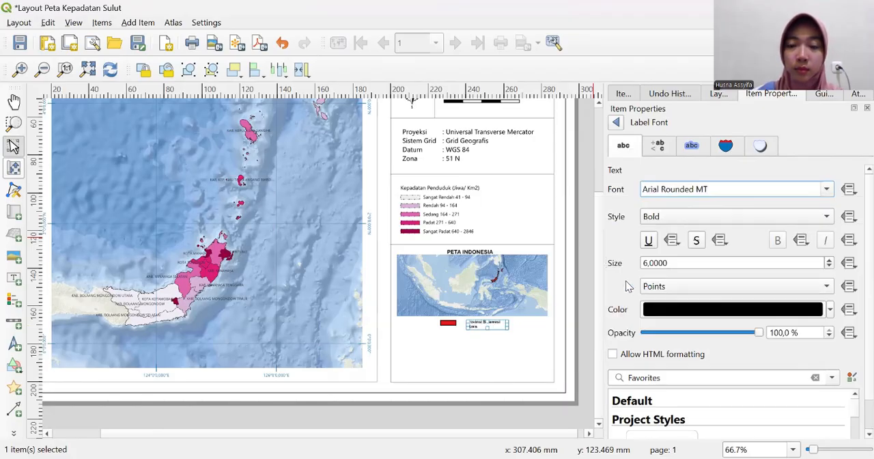
- Change the Provinsi Sulawesi Utara label's font to Cambria
click(827, 192)
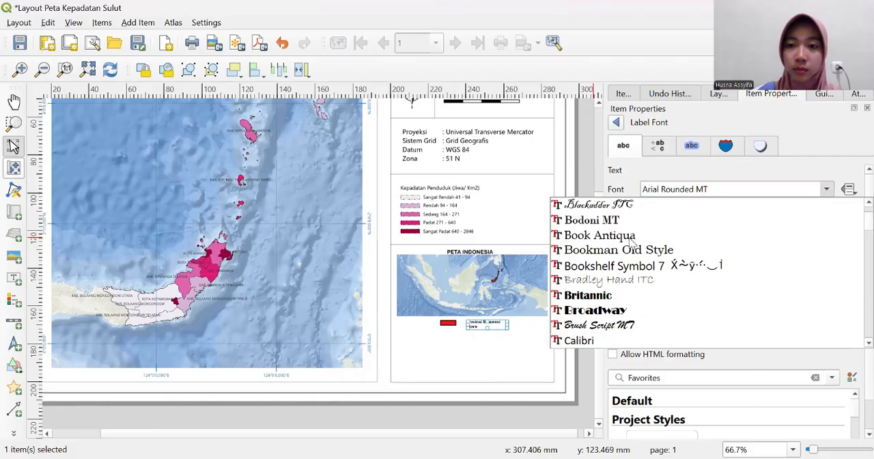
scroll(622, 241, down, 3)
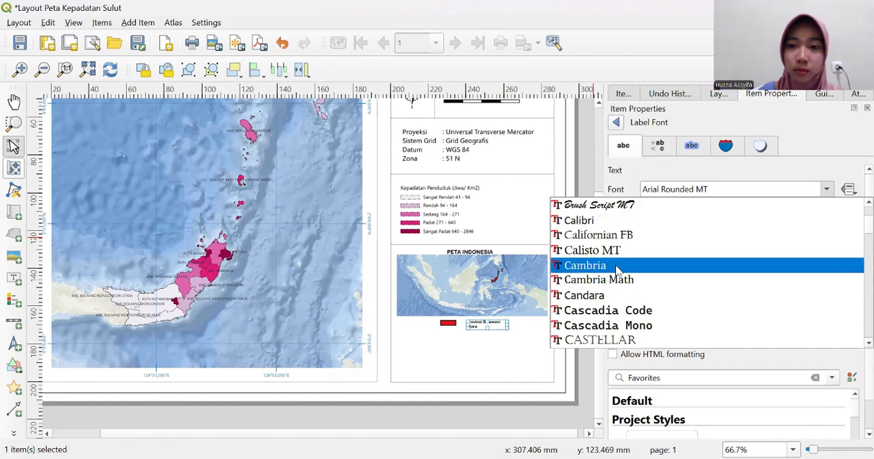
click(617, 266)
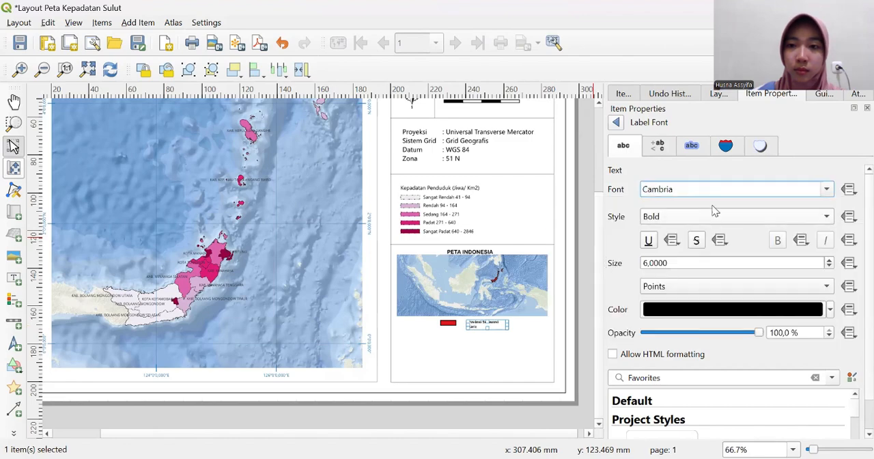
- Change the Provinsi Sulawesi Utara label's font to Microsoft Sans Serif
click(826, 189)
scroll(669, 290, down, 5)
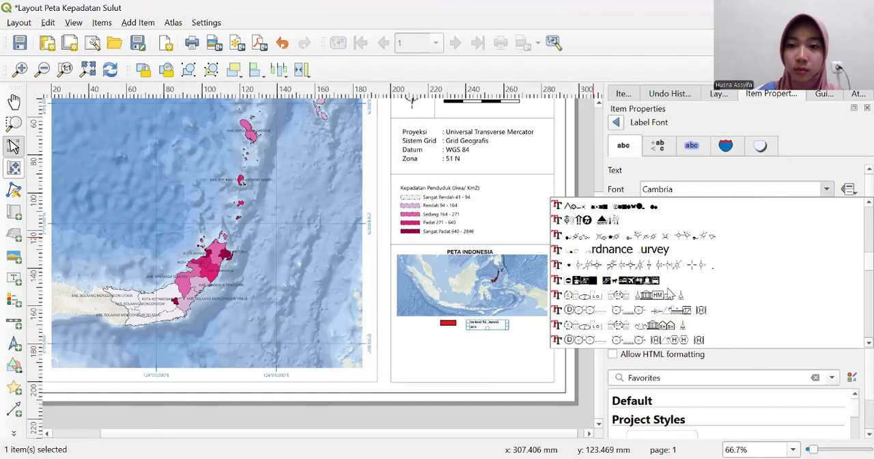
scroll(671, 293, down, 3)
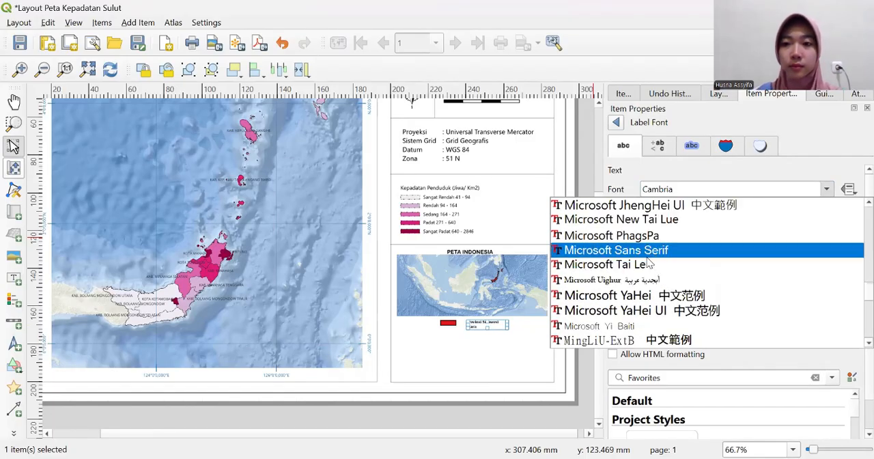
scroll(648, 274, up, 1)
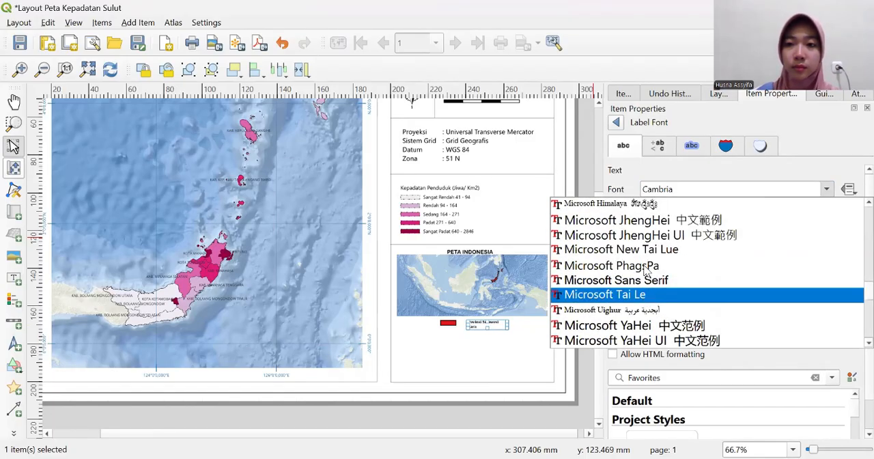
click(650, 279)
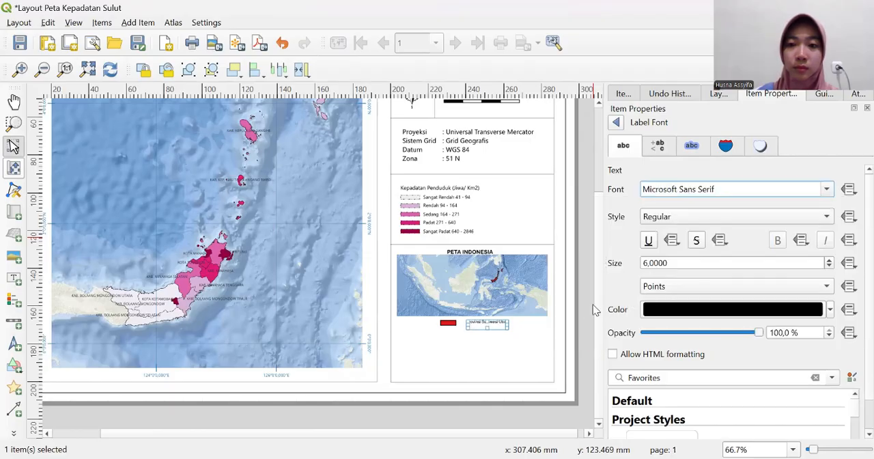
click(579, 303)
- Move the Provinsi Sulawesi Utara label slightly closer to the red rectangle, leaving a small gap between them
click(504, 324)
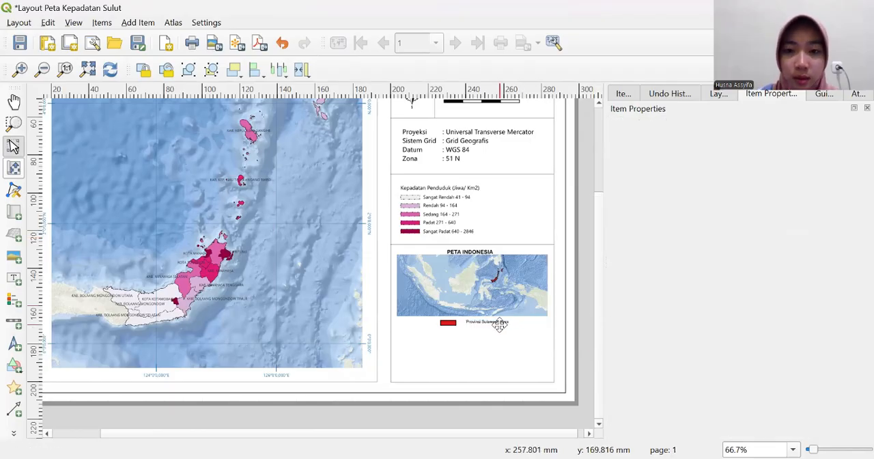
drag(496, 326, 490, 326)
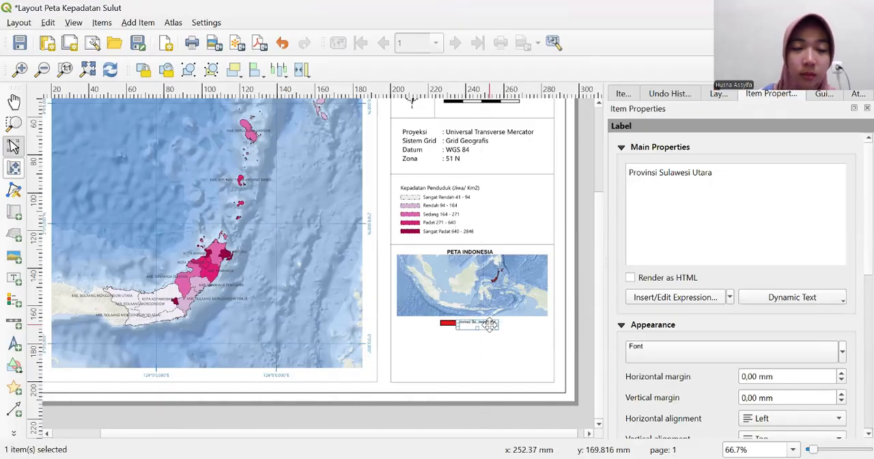
click(586, 228)
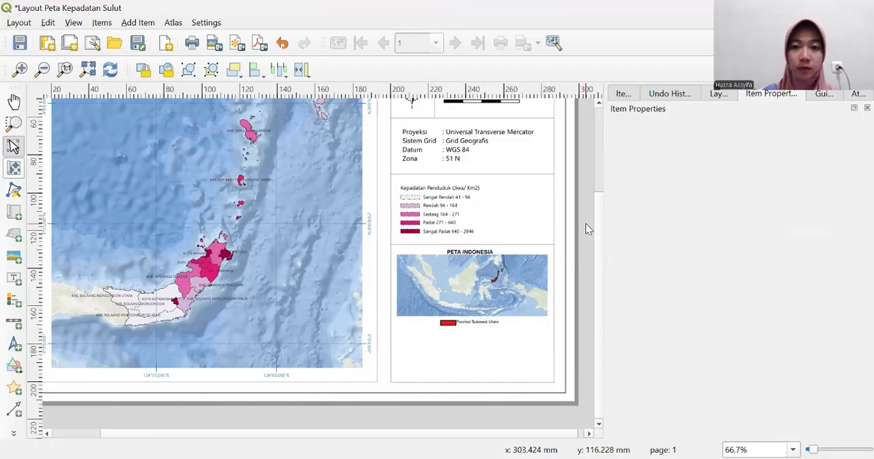
click(480, 325)
drag(478, 325, 482, 324)
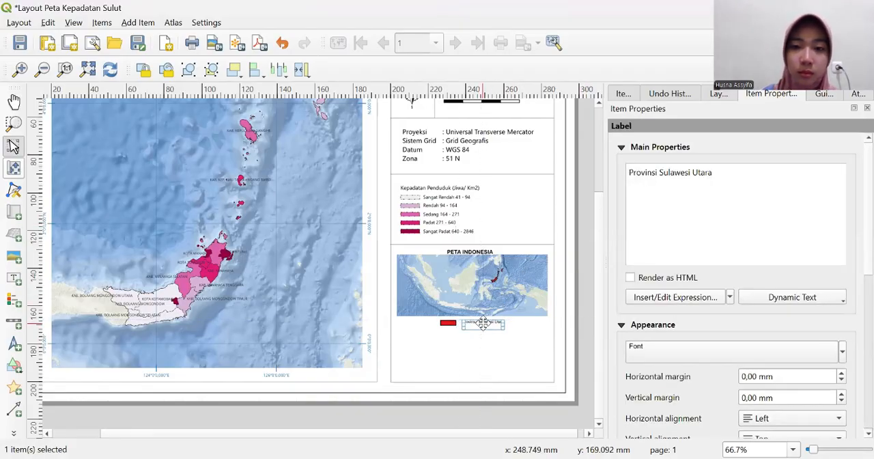
click(581, 200)
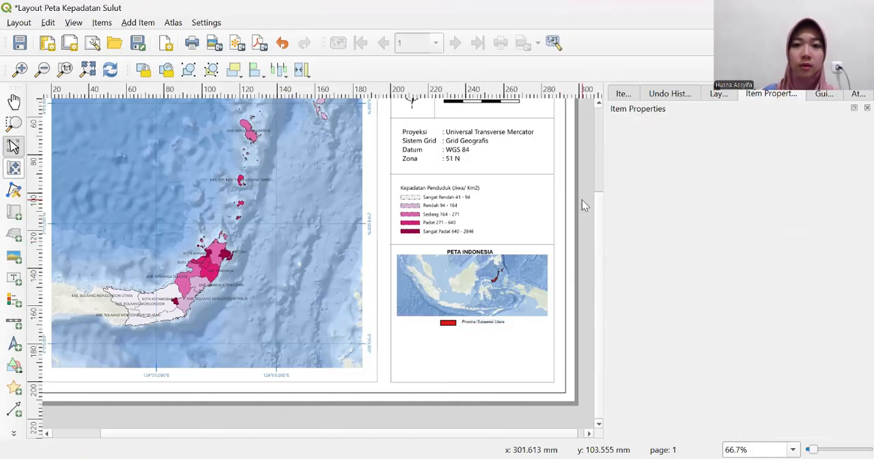
- Copy the divider line above the PETA INDONESIA title and place the duplicate just below the inset's key, spanning the side column
click(530, 244)
right_click(529, 245)
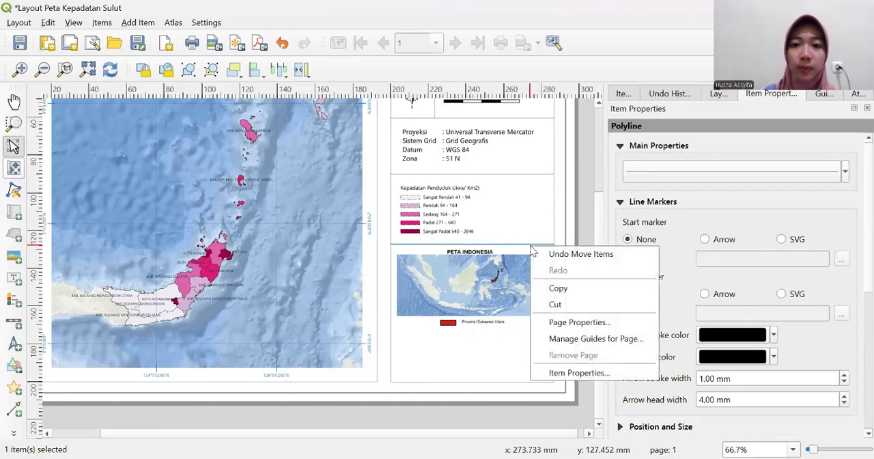
click(503, 345)
click(504, 346)
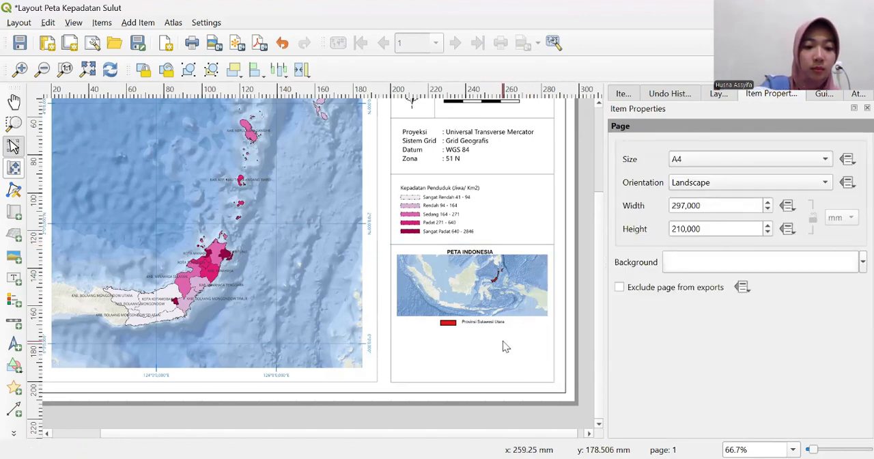
key(ctrl+v)
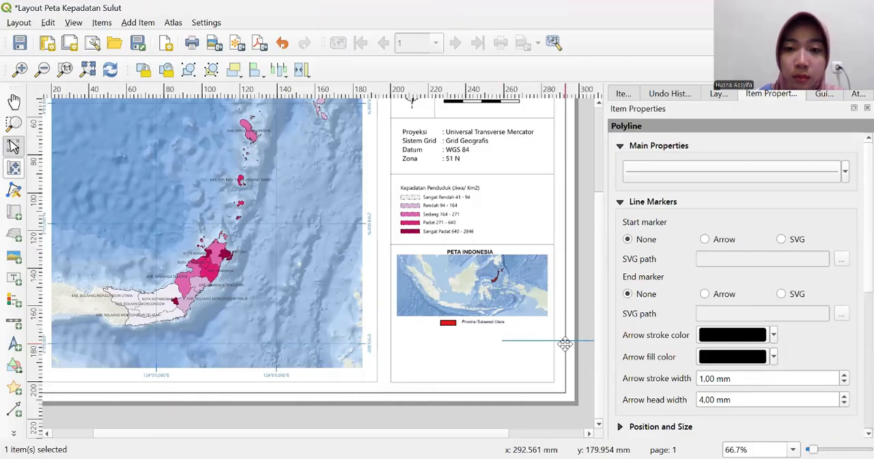
drag(565, 343, 452, 332)
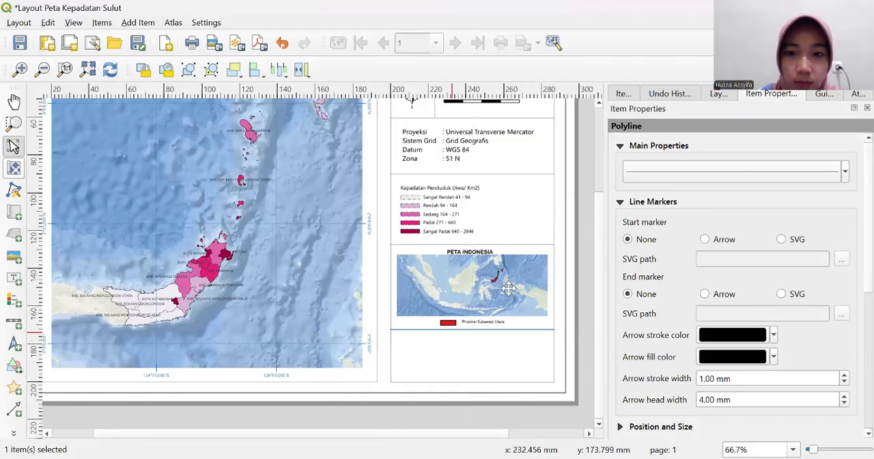
click(589, 177)
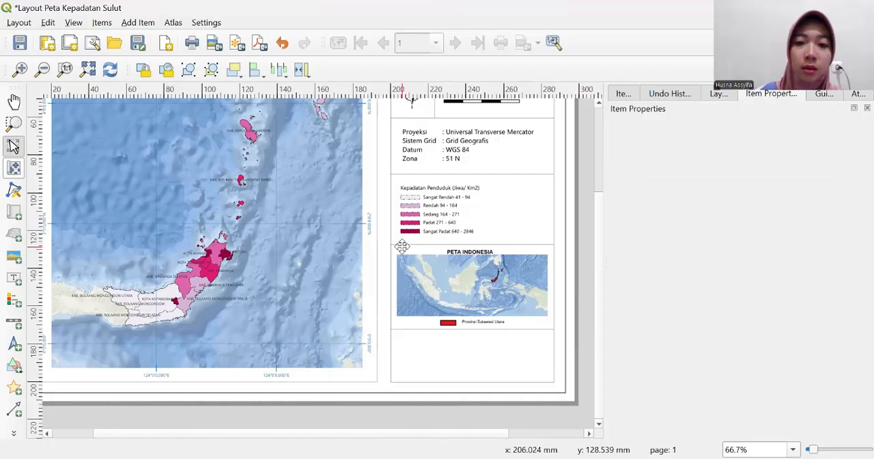
click(12, 367)
click(55, 364)
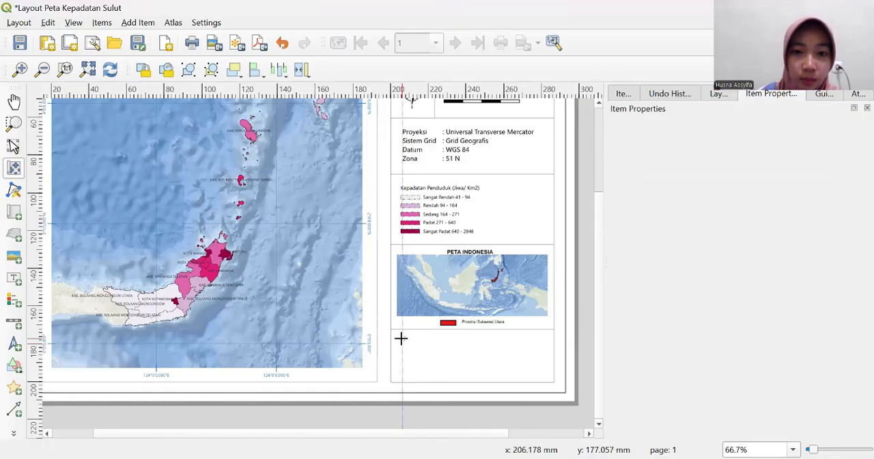
drag(398, 336, 547, 375)
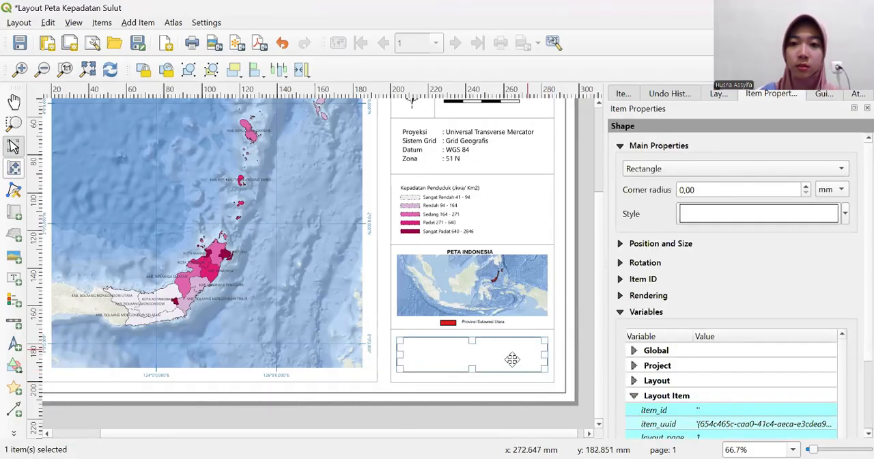
right_click(484, 360)
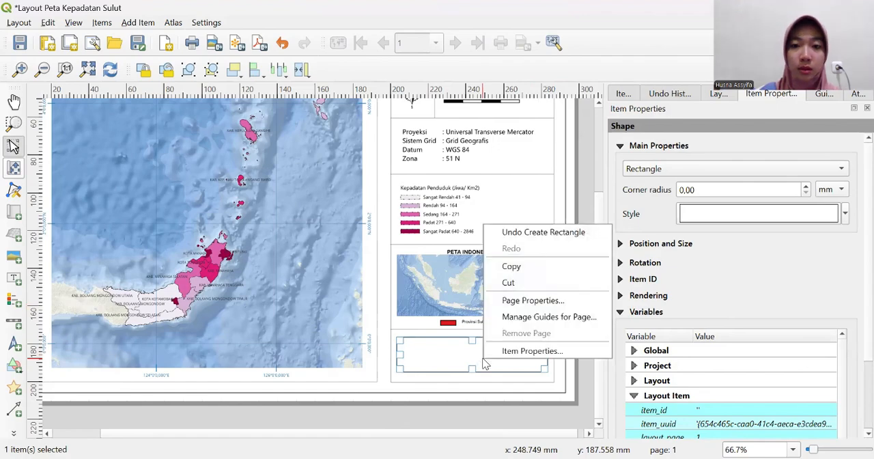
click(511, 283)
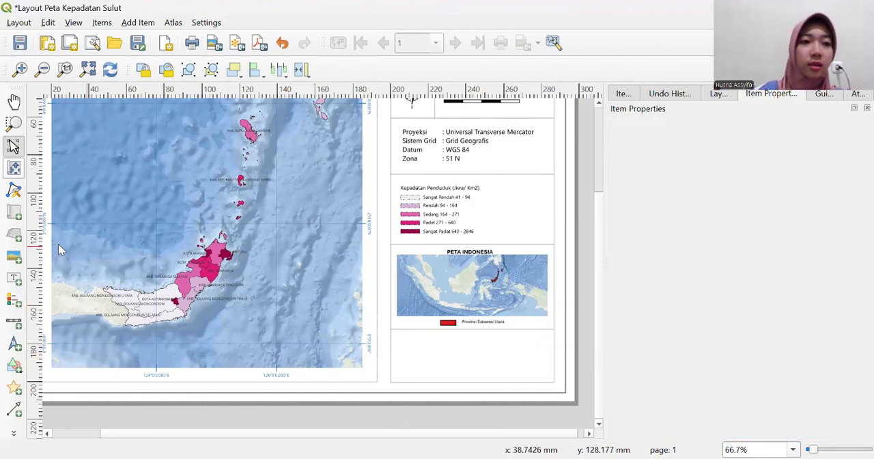
- Add a label frame filling most of the empty cell below the inset's key
click(13, 279)
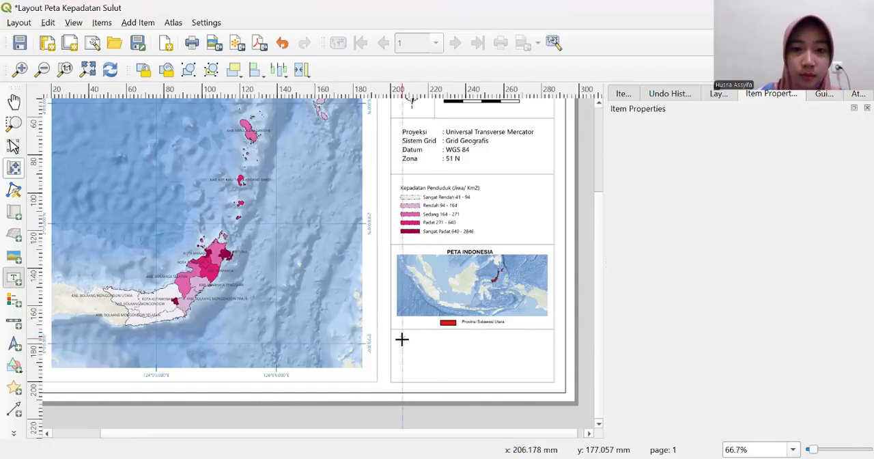
key(ctrl+v)
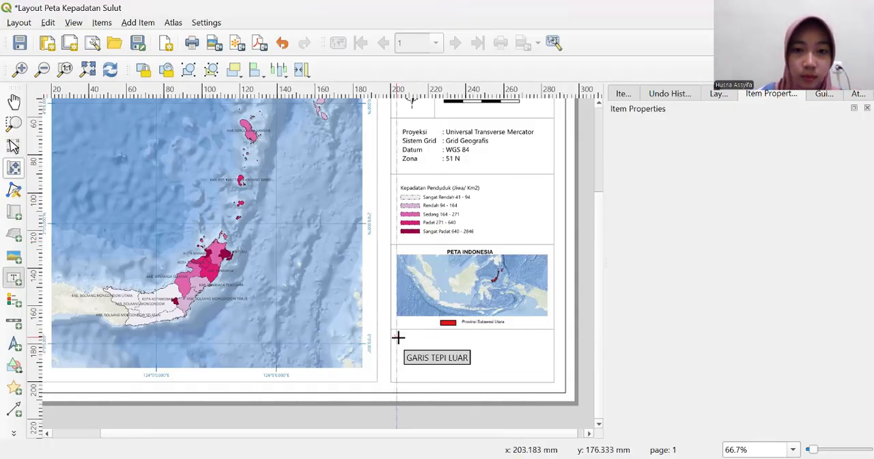
drag(398, 337, 546, 373)
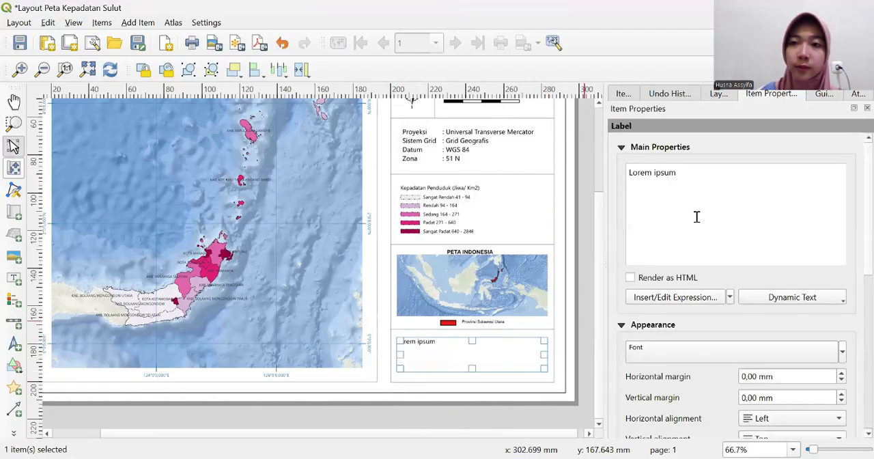
- Replace the new label's placeholder text with three lines: "Sumber Peta:", "1. Ina Geospasial" and "2. BPS Provinsi Sulawesi Utara"
click(706, 173)
key(BackSpace)
key(BackSpace)
key(BackSpace)
key(BackSpace)
key(BackSpace)
key(BackSpace)
key(BackSpace)
key(BackSpace)
key(BackSpace)
key(BackSpace)
key(BackSpace)
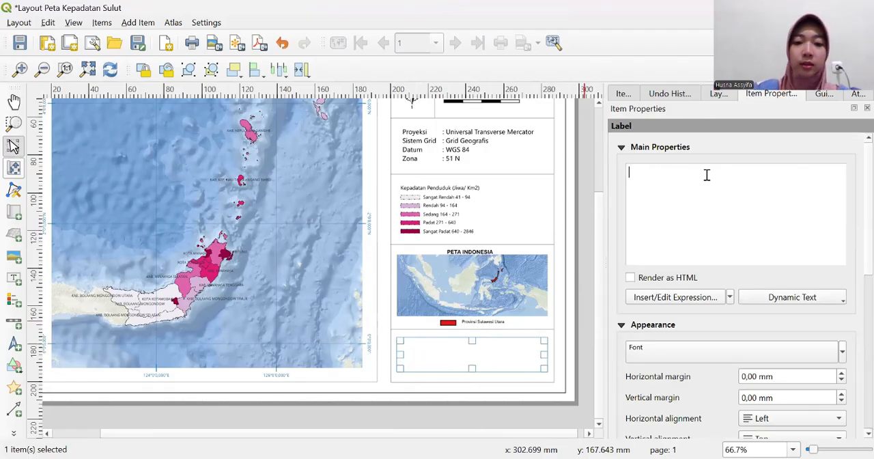
text(Sumbe)
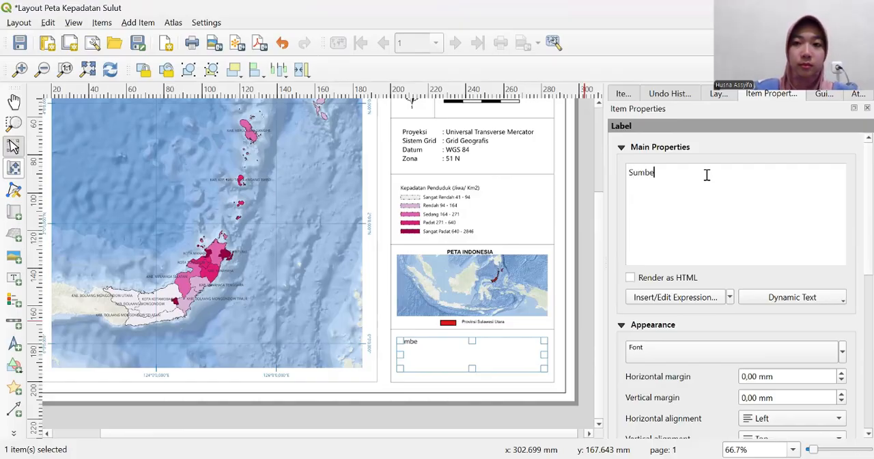
text(r Peta:)
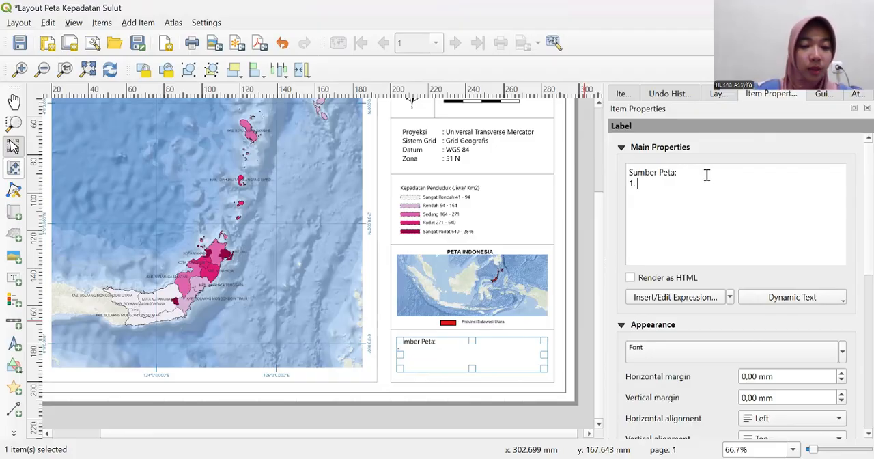
text(na )
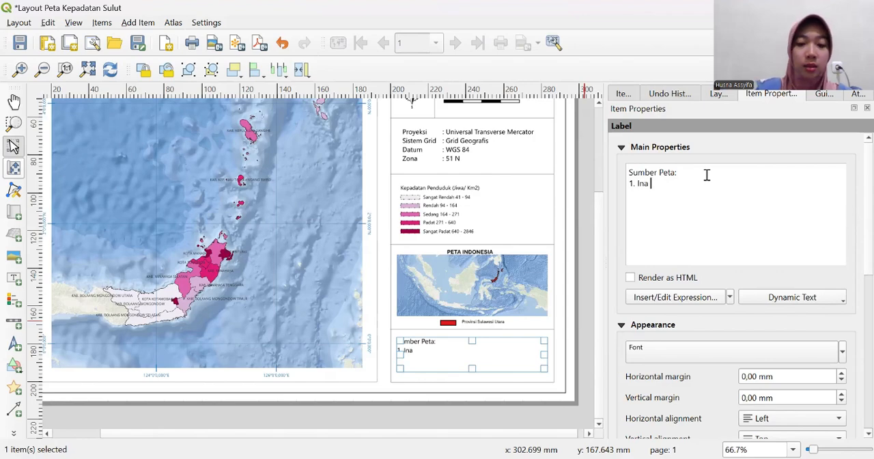
text(Geospasial )
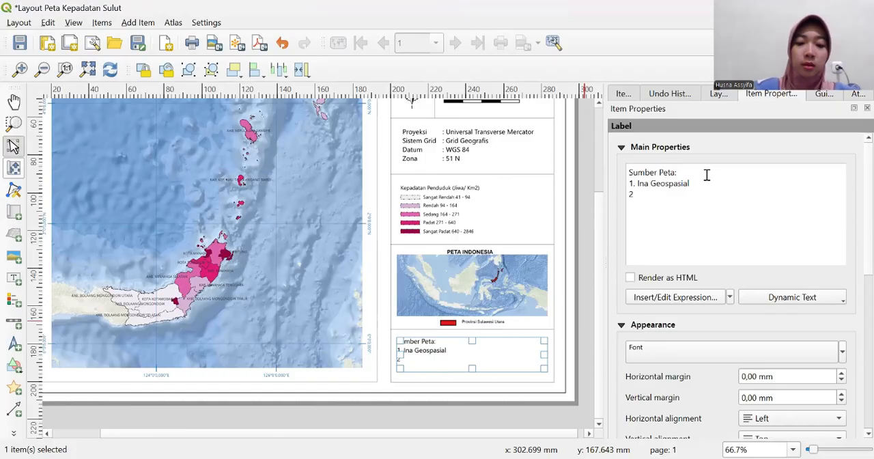
text(2. B)
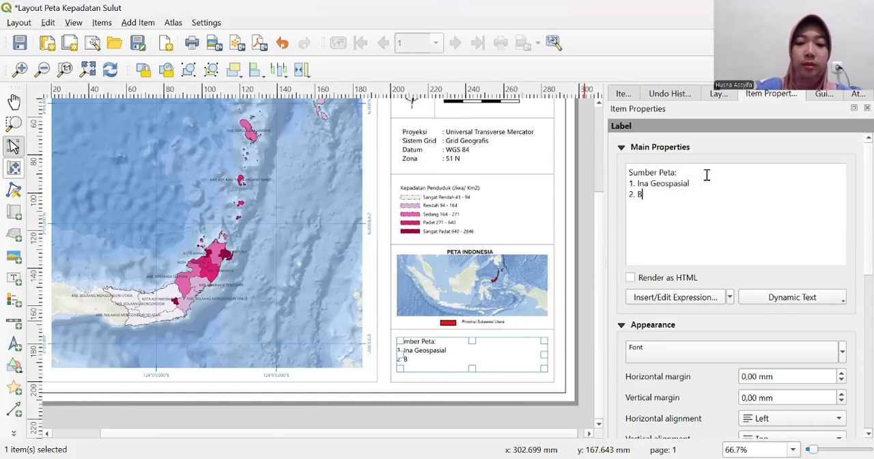
text(PS )
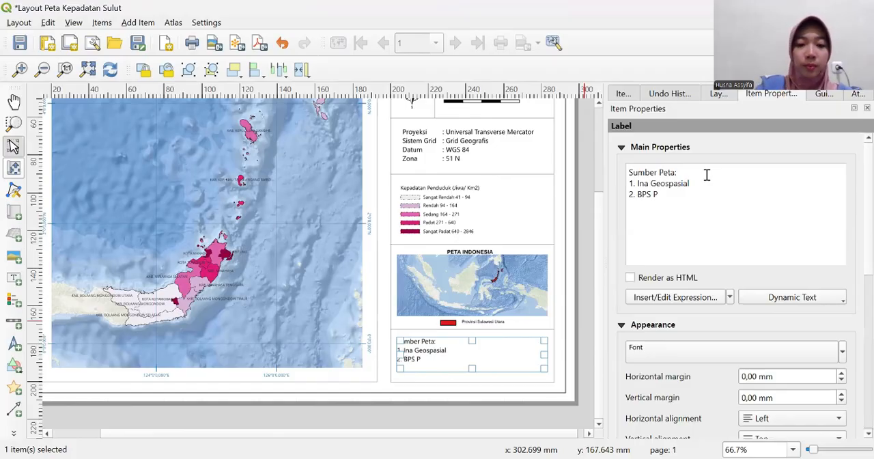
text(Provinsi)
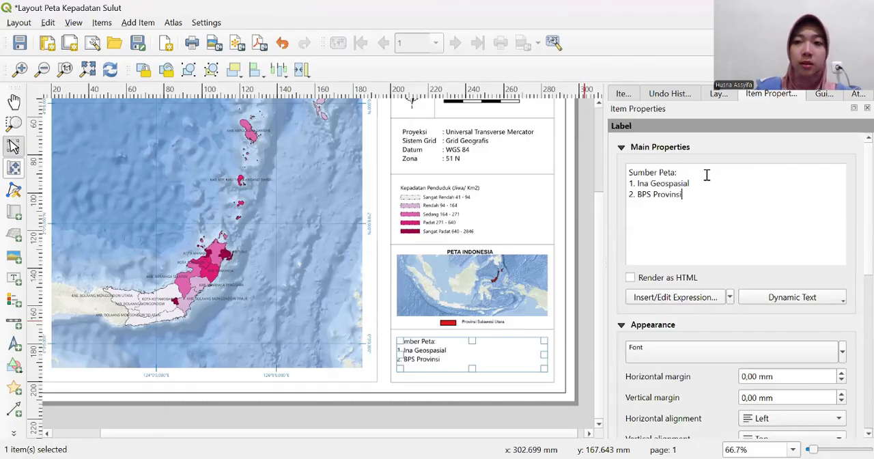
text( Sulaw)
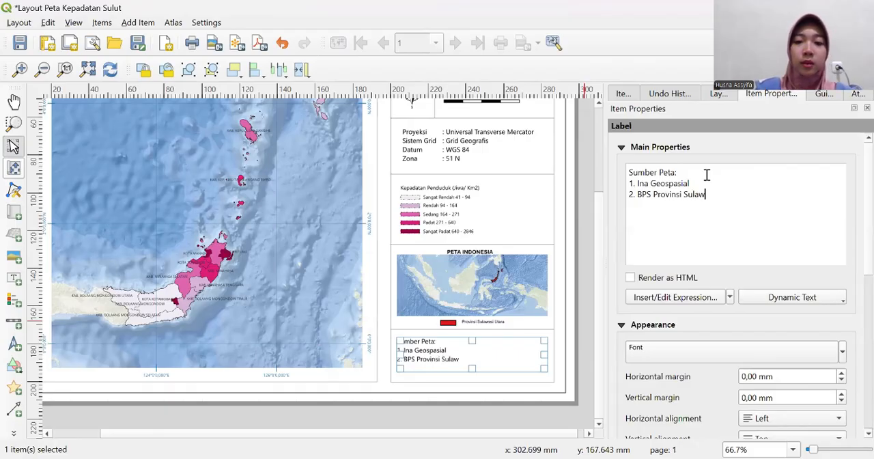
text(esi Utara)
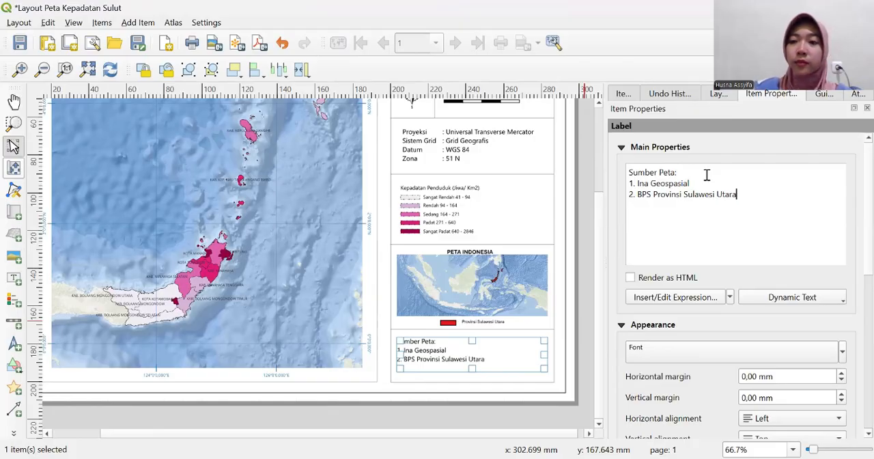
- Set the Sumber Peta label's font size to 7 points
click(710, 347)
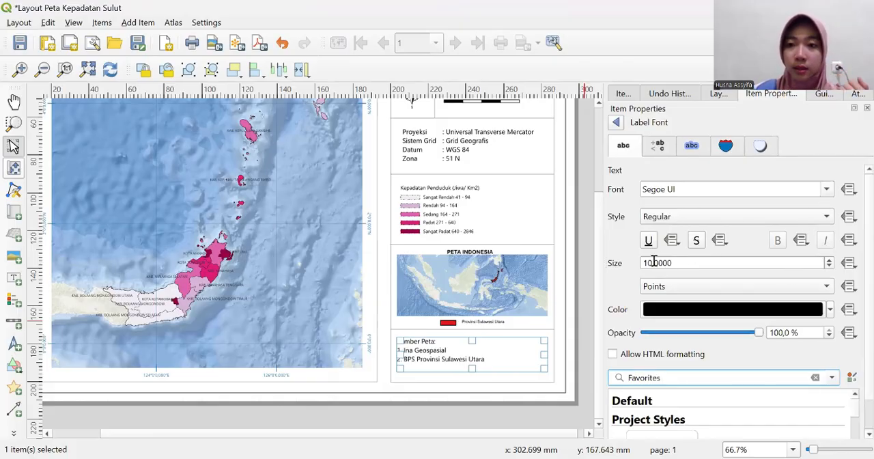
click(651, 263)
key(BackSpace)
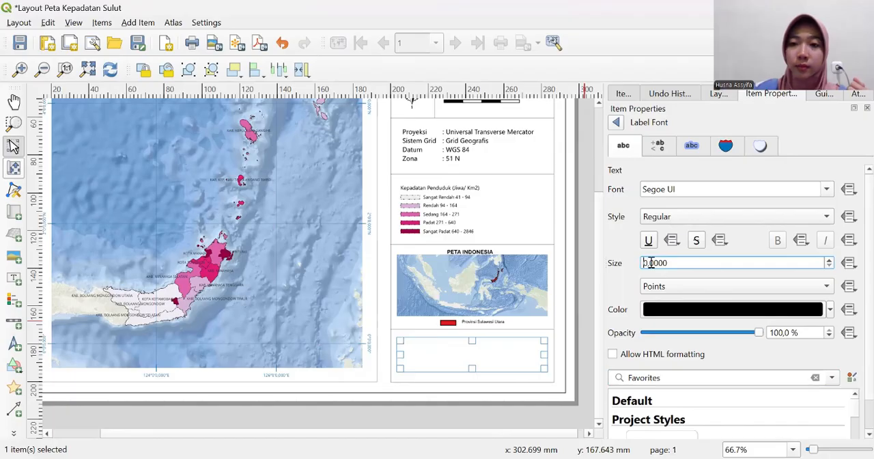
text(7)
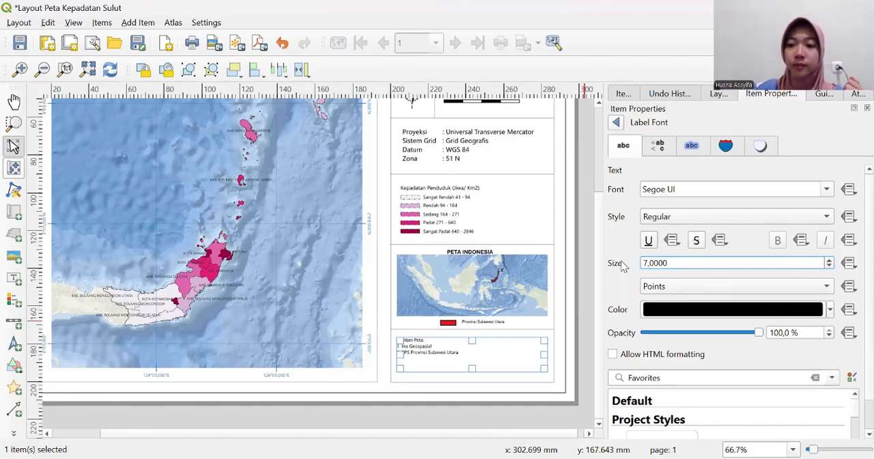
key(Return)
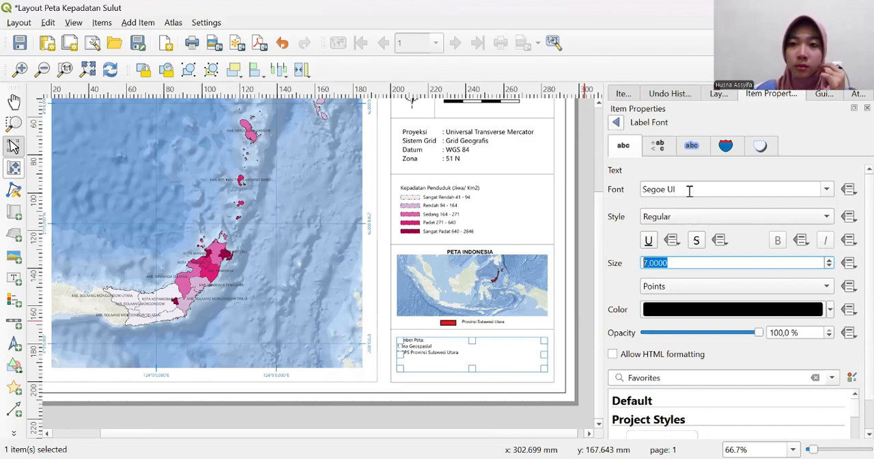
- Add a blank line and the heading "Pembuat:" below the existing lines of the Sumber Peta label
click(618, 123)
click(753, 200)
key(Return)
key(Return)
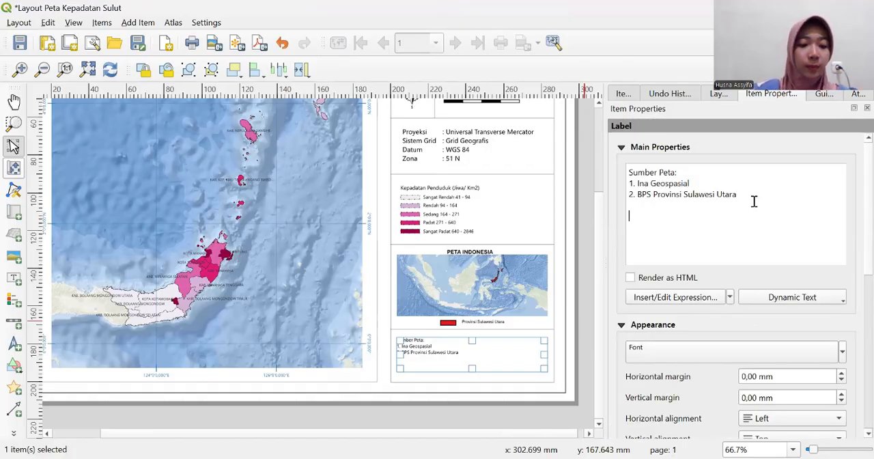
text(Pem)
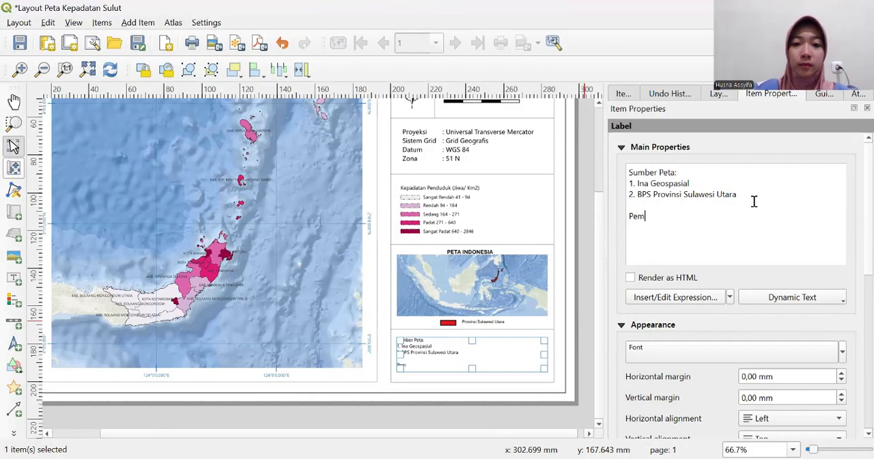
text(buar)
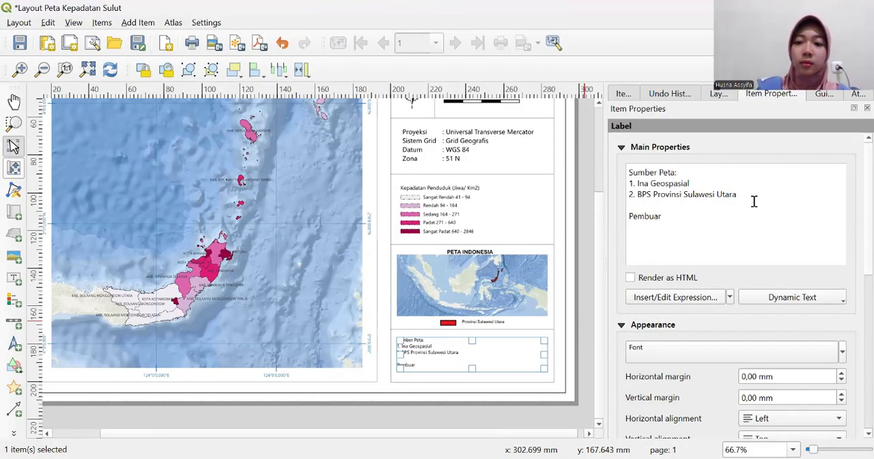
key(BackSpace)
text(t:)
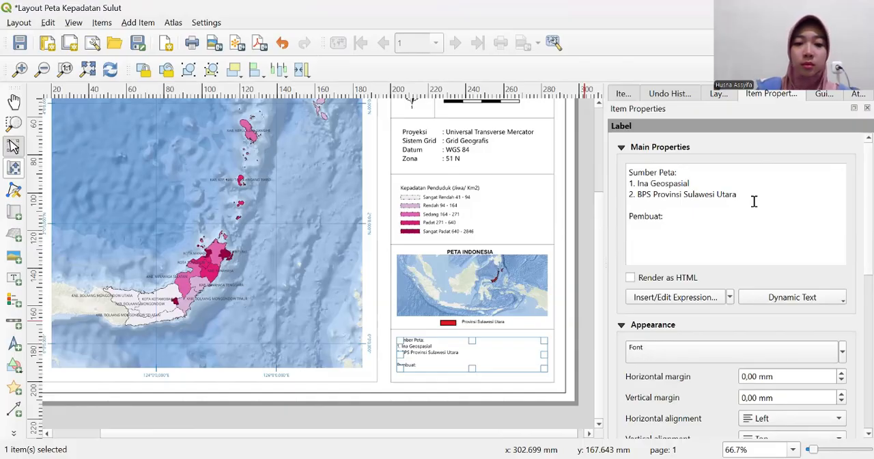
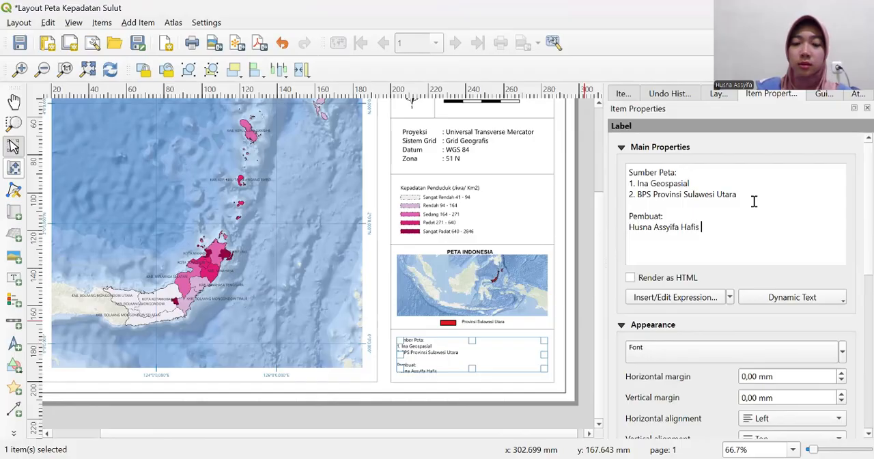
text(()
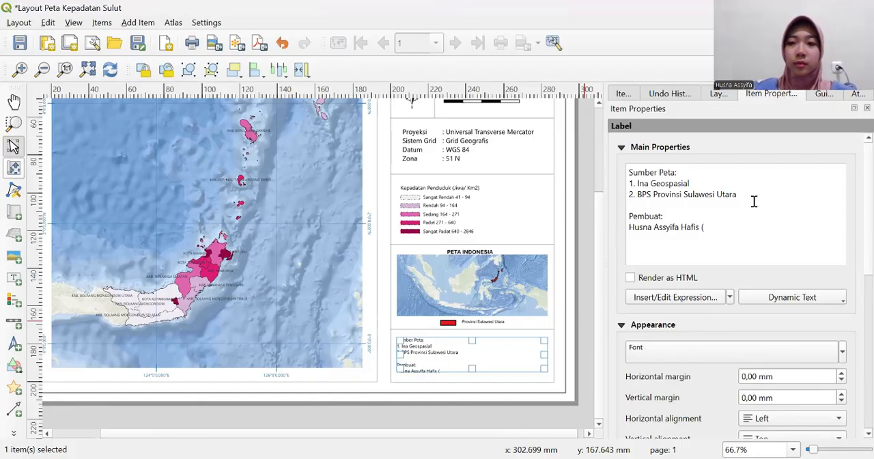
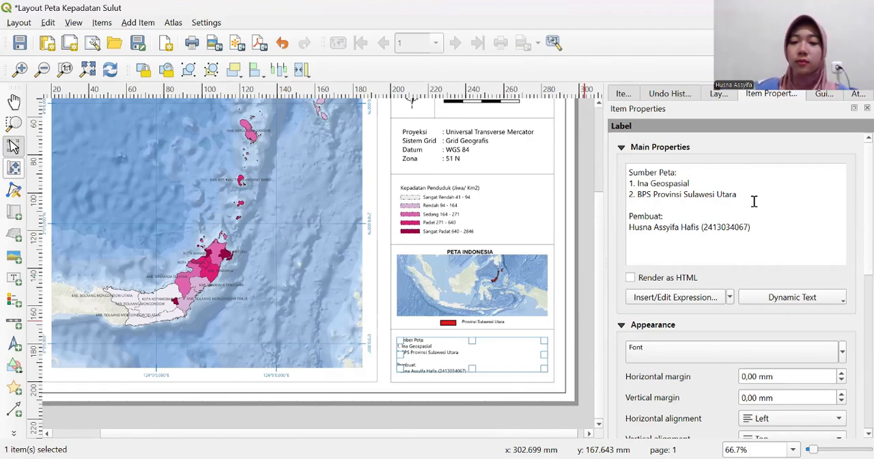
- Enter the map maker's full name with the student number in parentheses on the line below "Pembuat:" and deselect the label
click(590, 261)
click(445, 362)
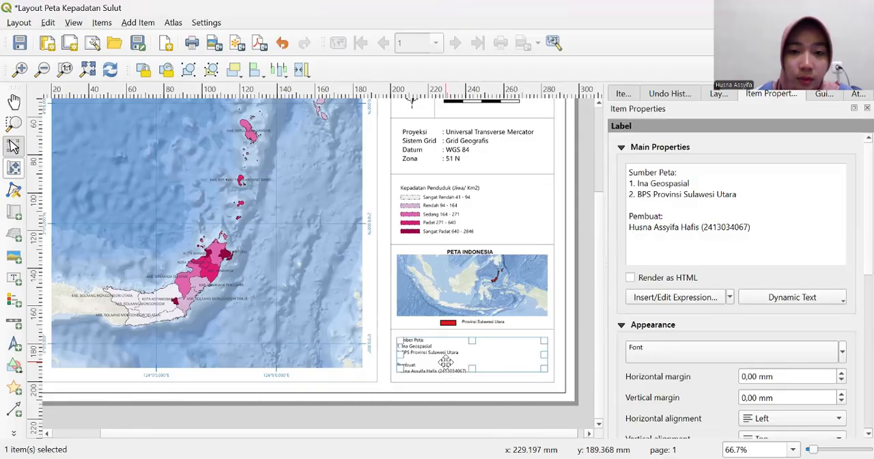
drag(445, 362, 446, 362)
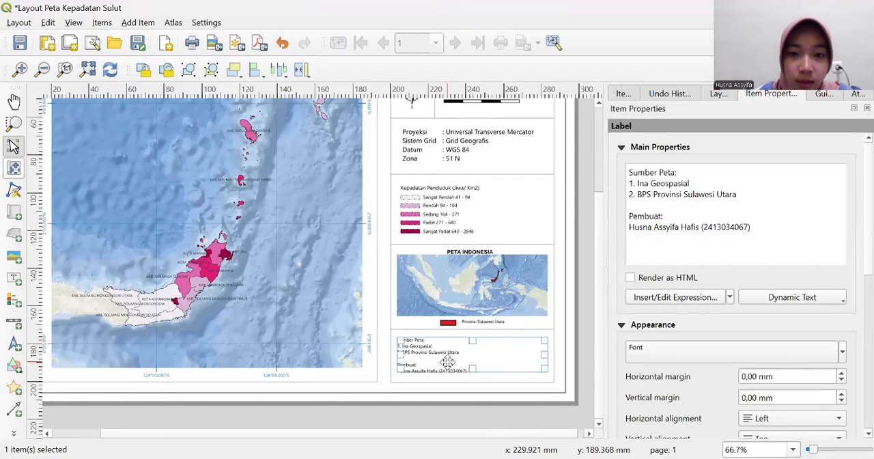
click(583, 240)
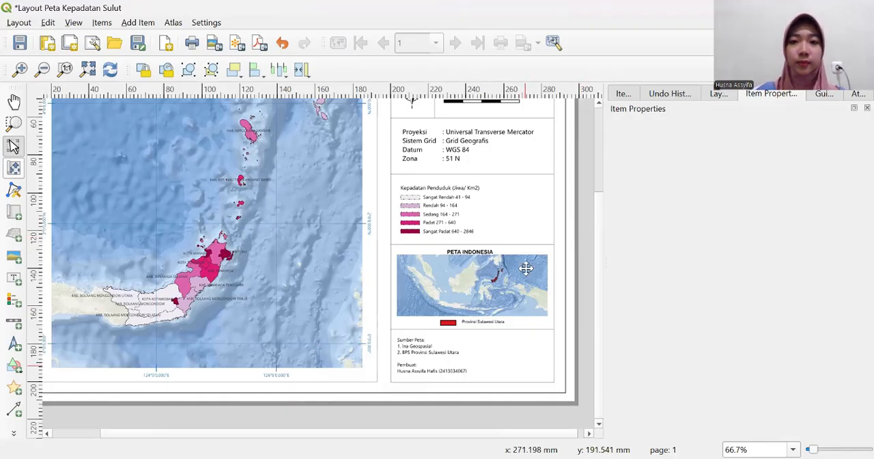
- Lock every layout item that is still unlocked, including all polylines, labels, Map 2, legend, scale bar and north arrow
scroll(380, 285, down, 2)
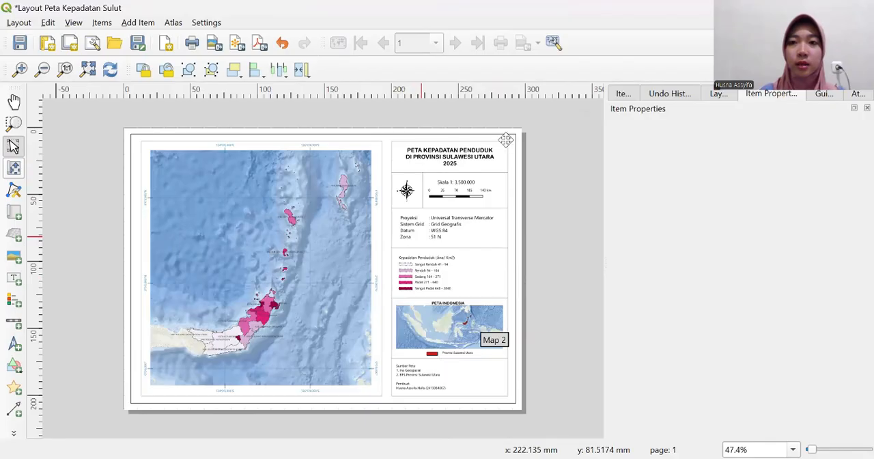
click(622, 93)
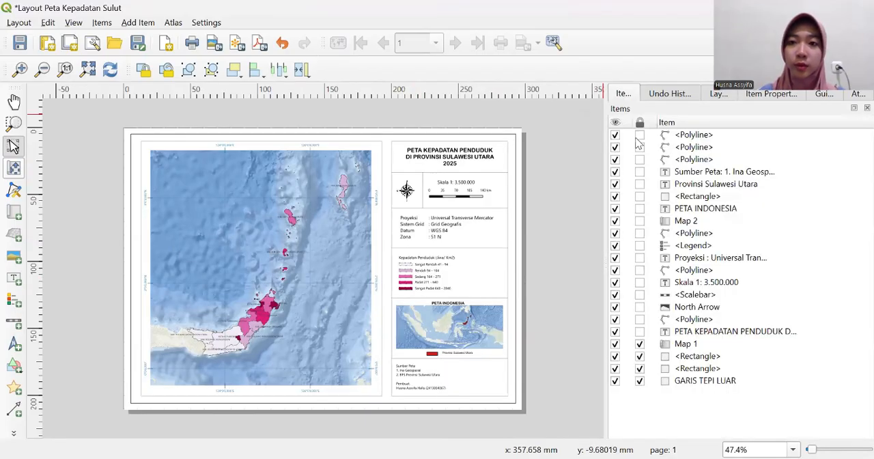
click(639, 135)
click(639, 147)
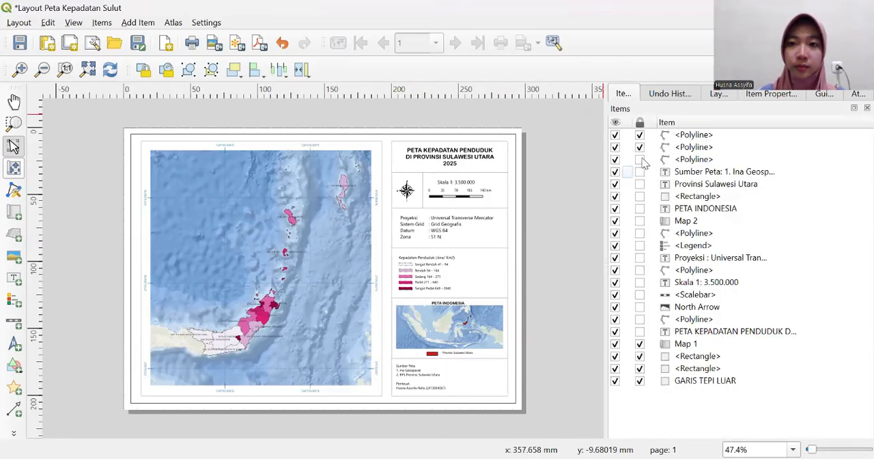
click(639, 159)
click(640, 172)
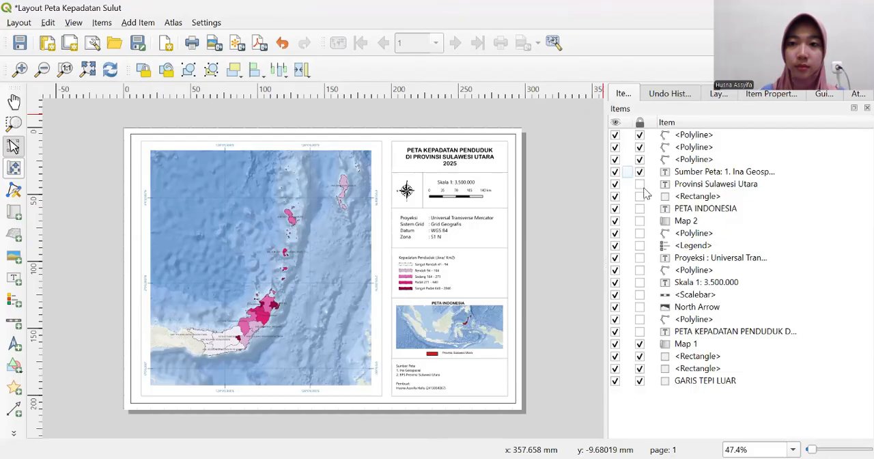
click(639, 185)
click(640, 196)
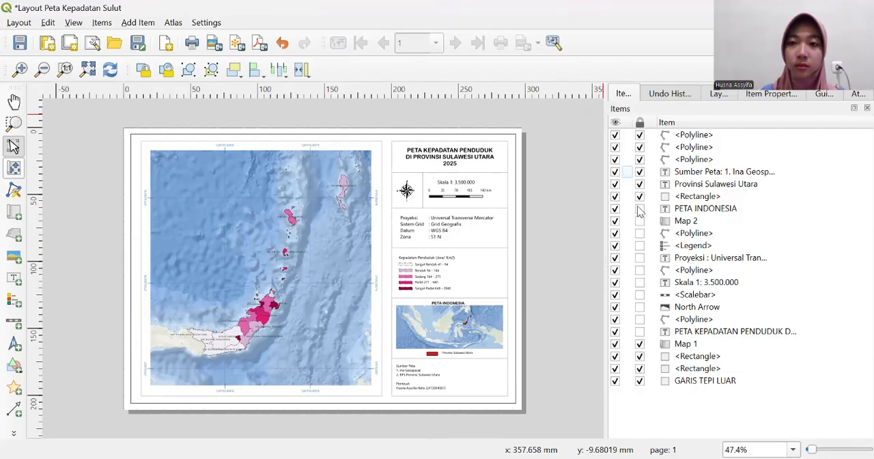
click(639, 220)
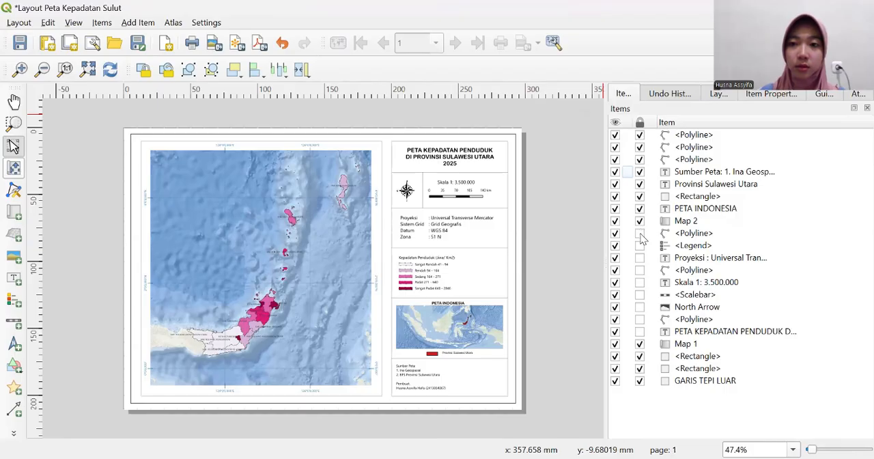
click(639, 233)
click(640, 246)
click(640, 257)
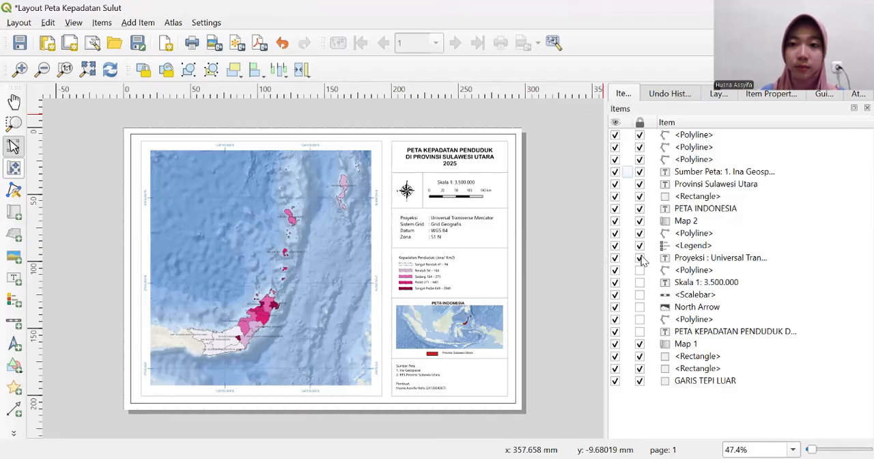
click(640, 269)
click(640, 282)
click(640, 306)
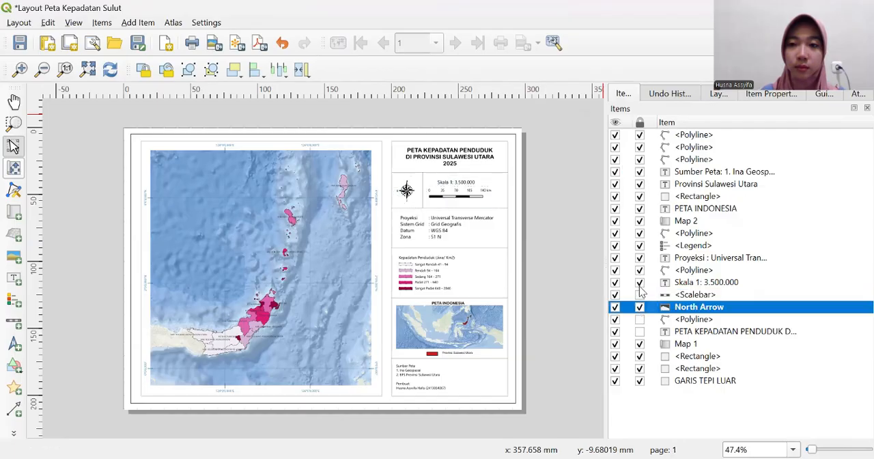
click(640, 295)
click(639, 318)
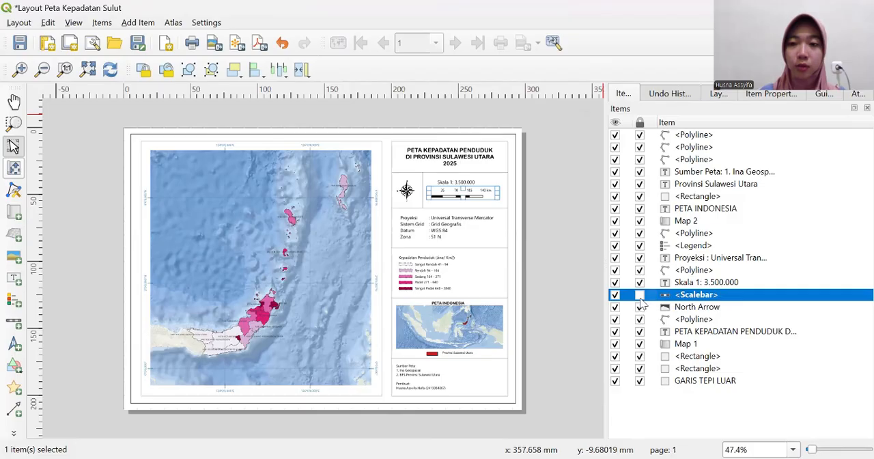
click(640, 294)
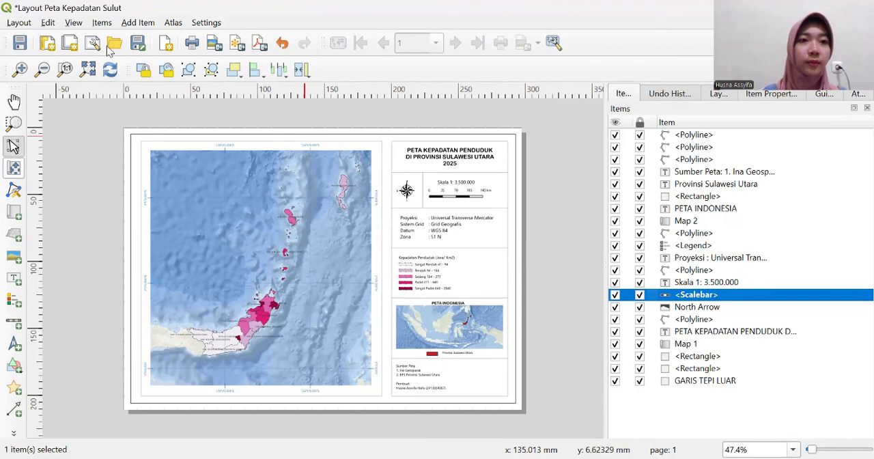
- Save the project and export the layout as the PNG image "Layout Peta Kepadatan Sulut" at 300 dpi, opening the file after exporting
click(13, 24)
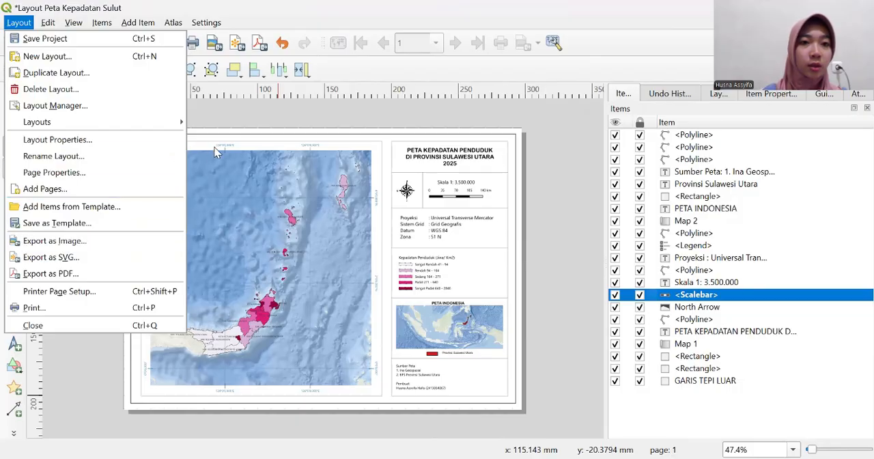
click(15, 43)
click(19, 23)
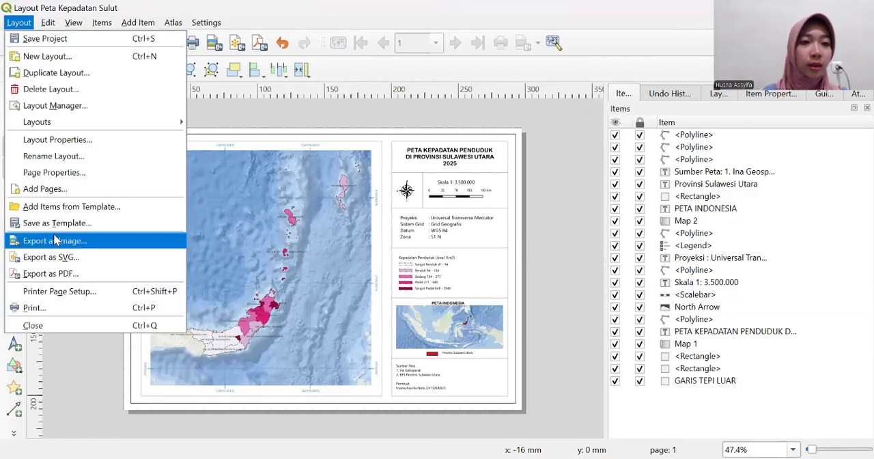
click(57, 242)
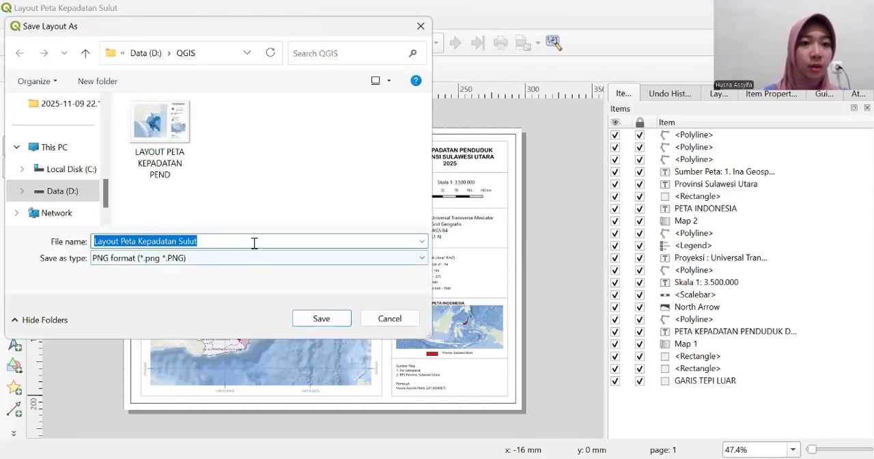
click(327, 320)
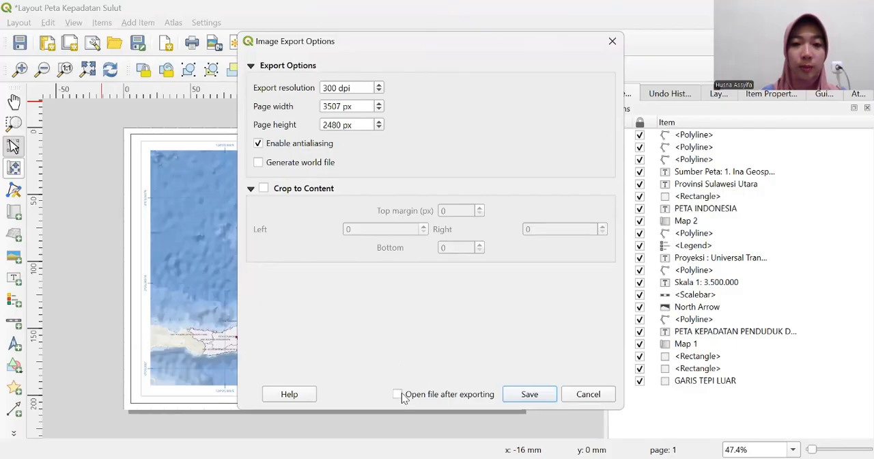
click(402, 396)
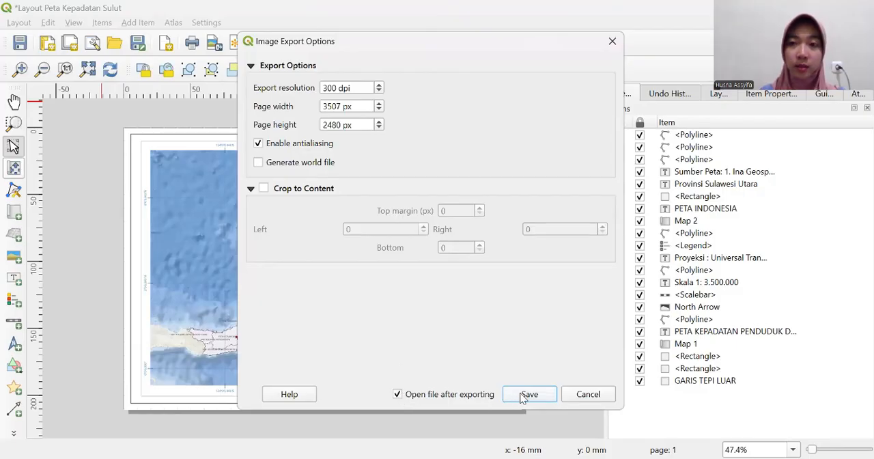
click(523, 396)
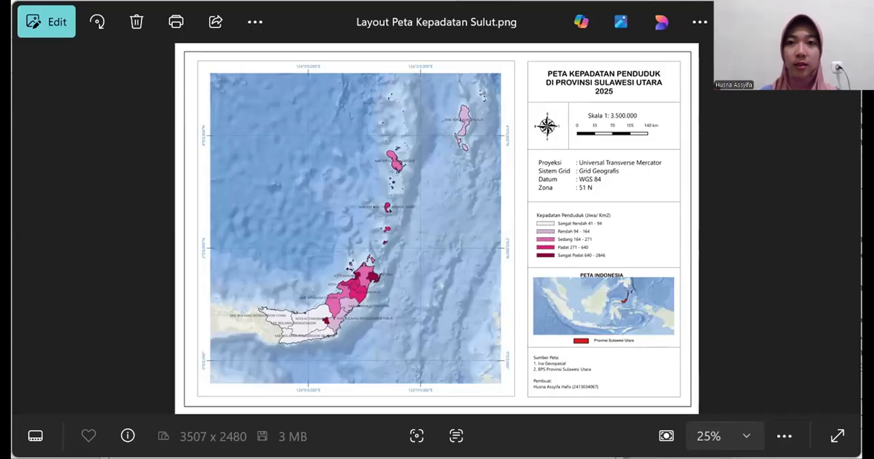
- Examine the exported map image in close-up and as a full page
scroll(513, 184, up, 5)
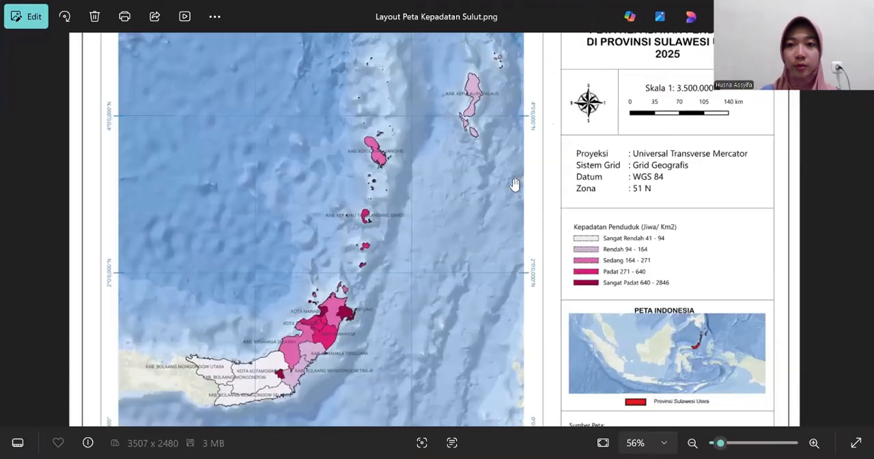
scroll(513, 183, down, 2)
scroll(624, 192, down, 1)
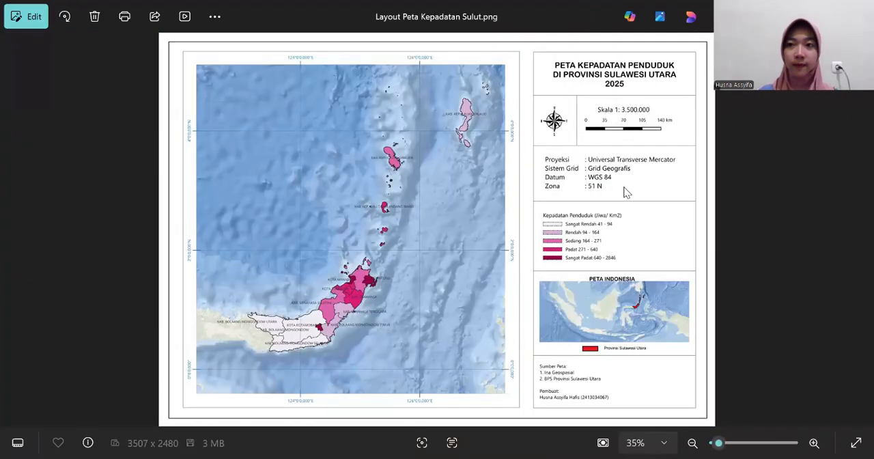